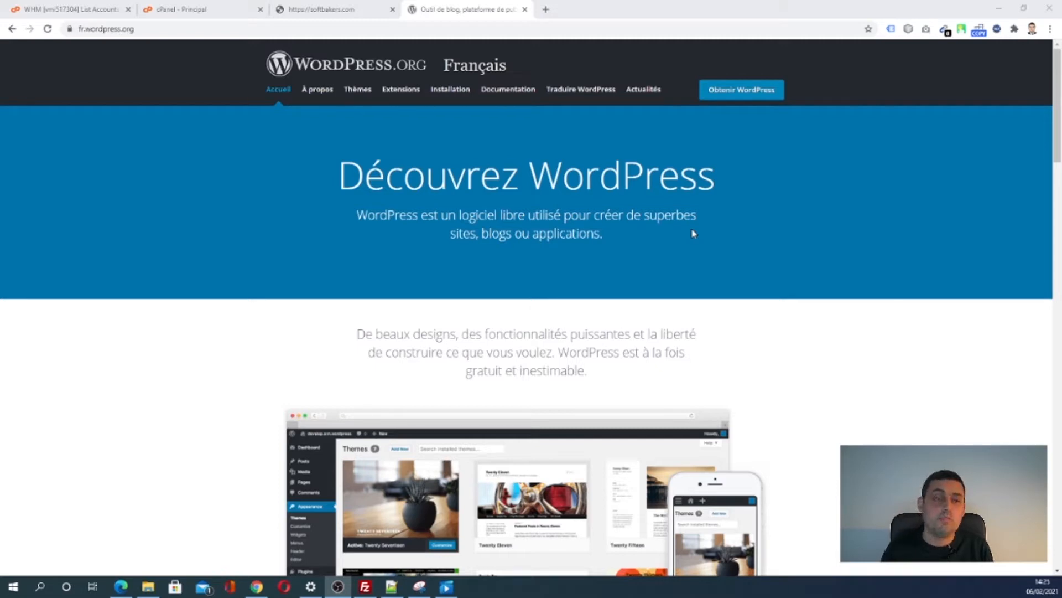
- Review the softbakers.com maintenance page text, then go back to the WordPress.org page
left_click(370, 9)
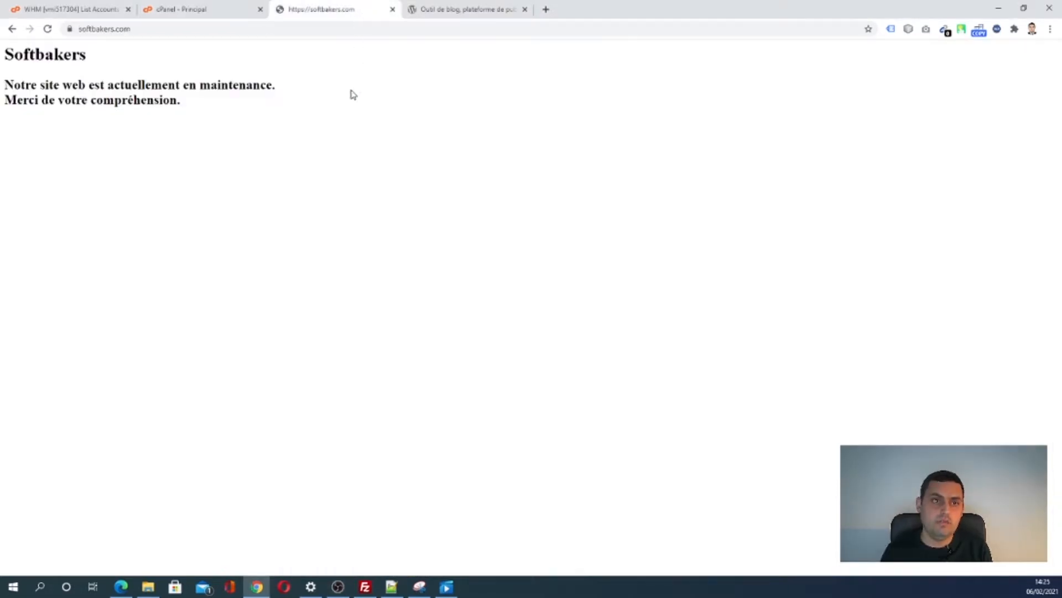
left_click(145, 30)
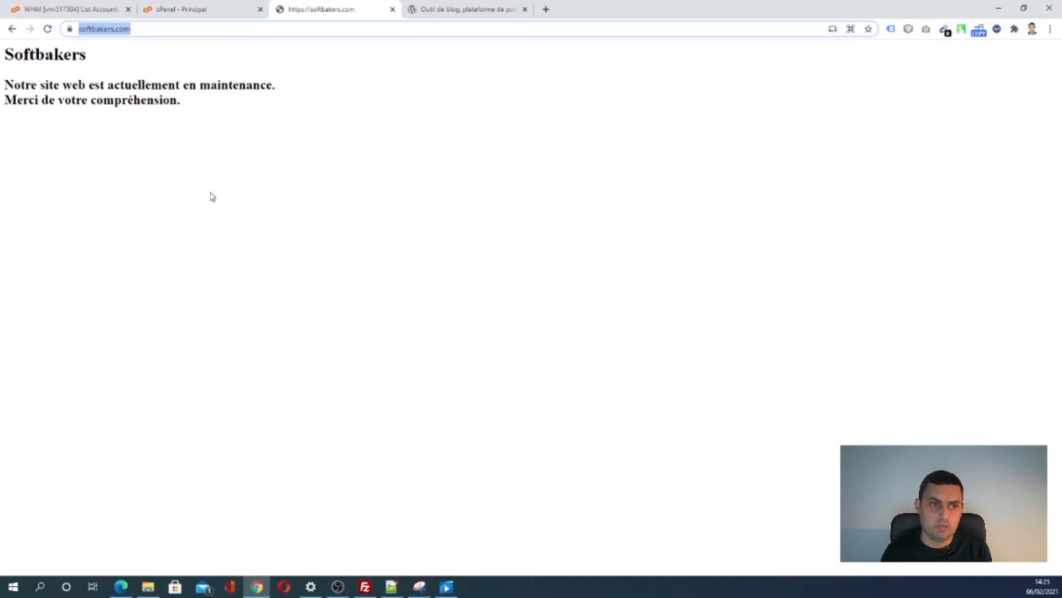
left_click_drag(220, 115, 4, 54)
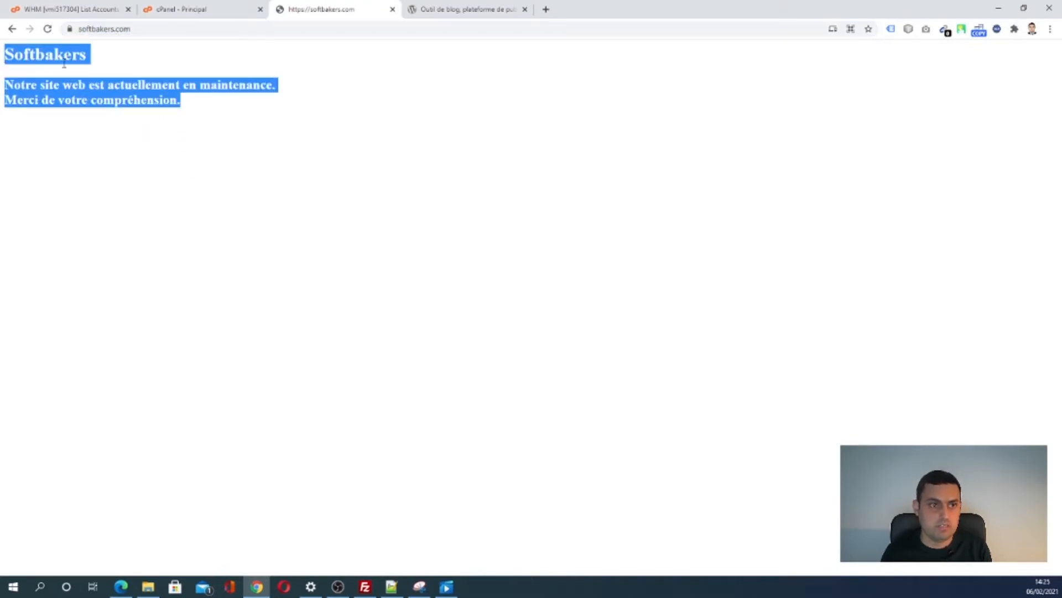
double_click(74, 85)
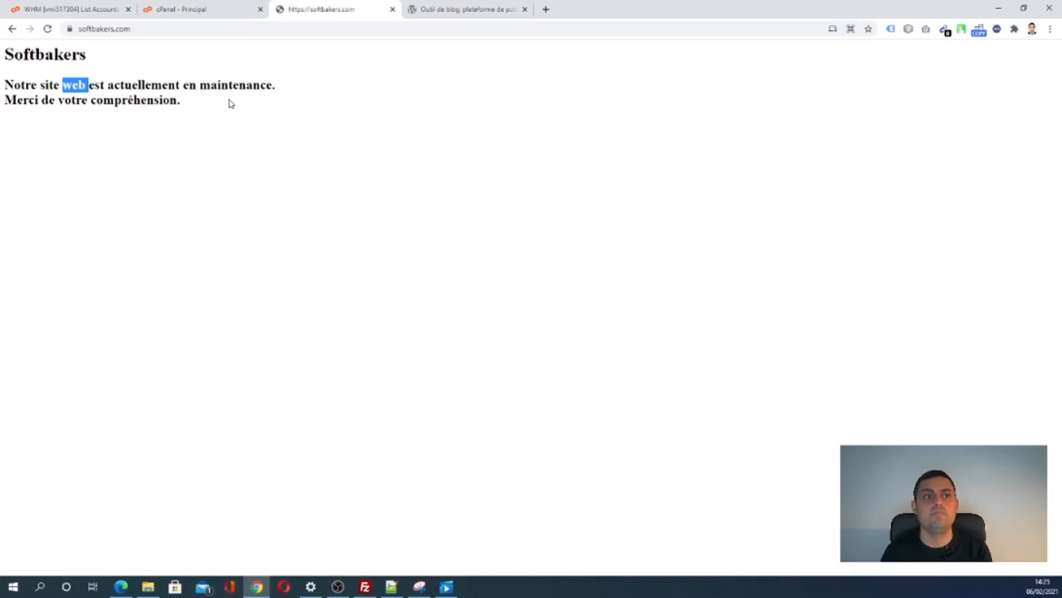
left_click(100, 29)
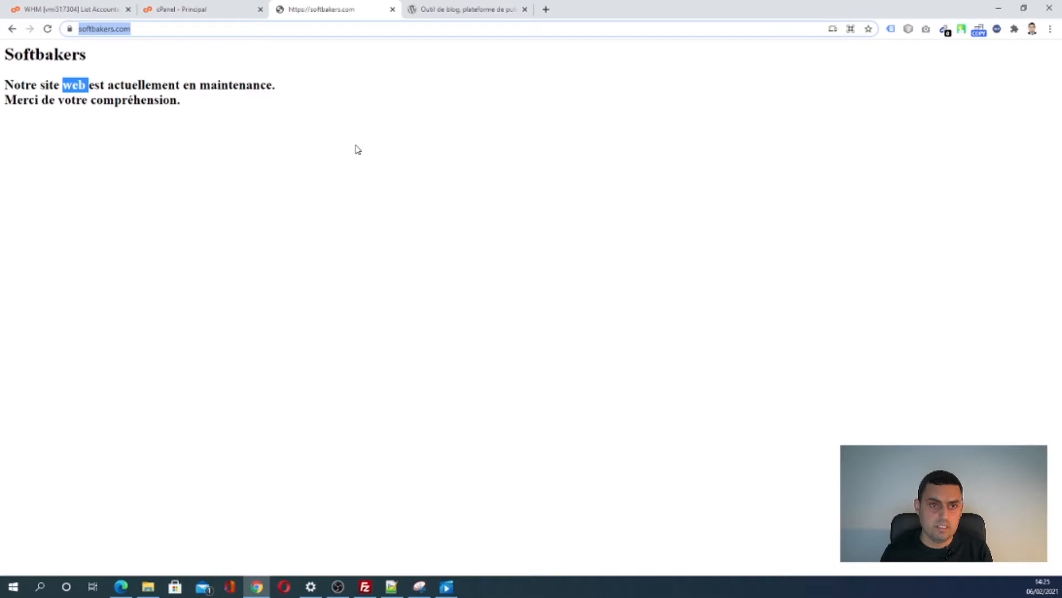
left_click(437, 9)
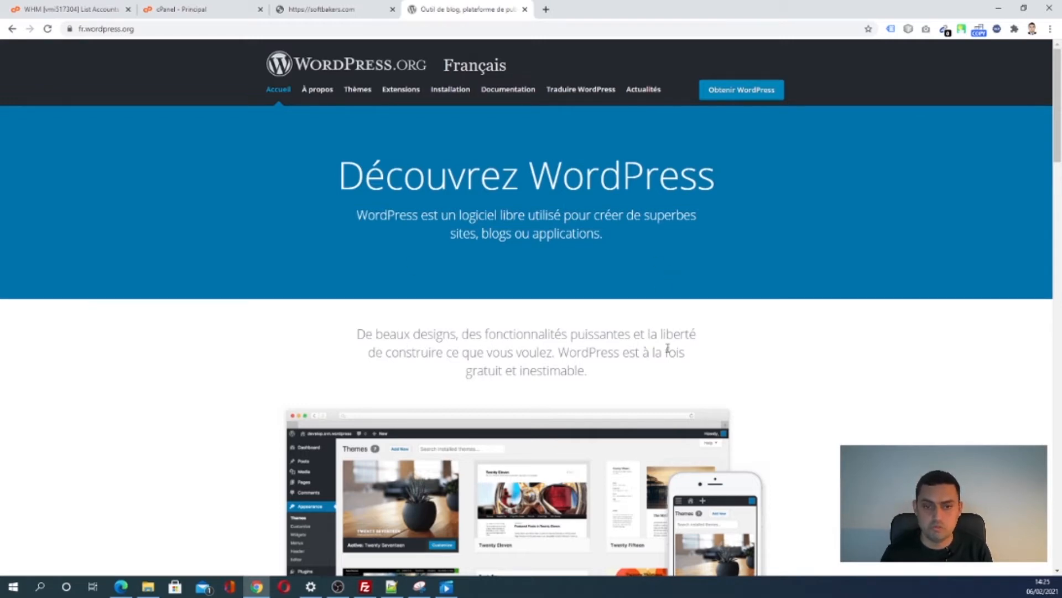
- Scroll WordPress.org and highlight the '39% du web' statistic
scroll(670, 339, "down", 1)
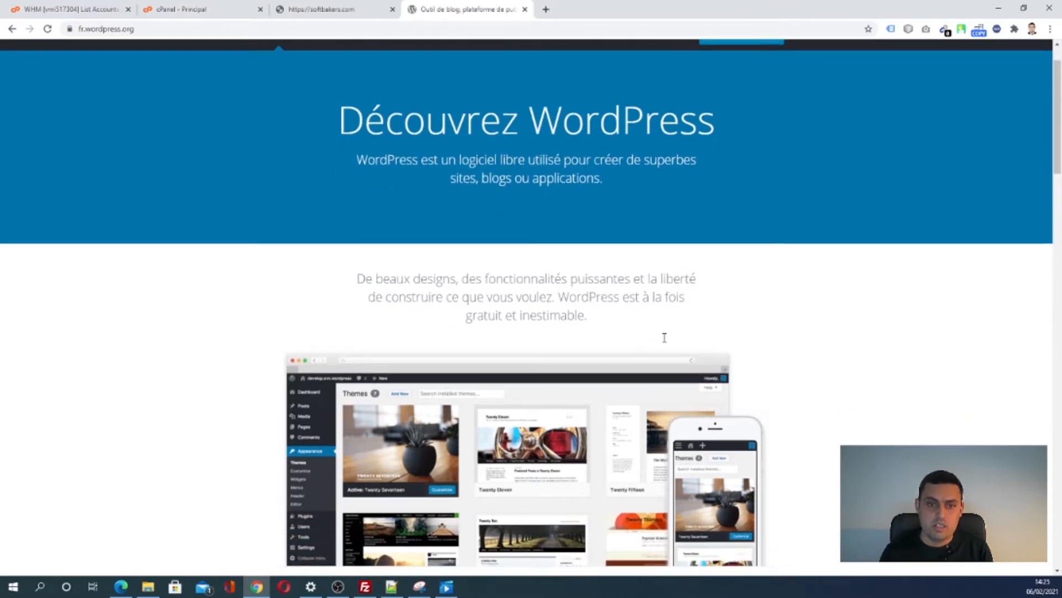
scroll(664, 337, "down", 3)
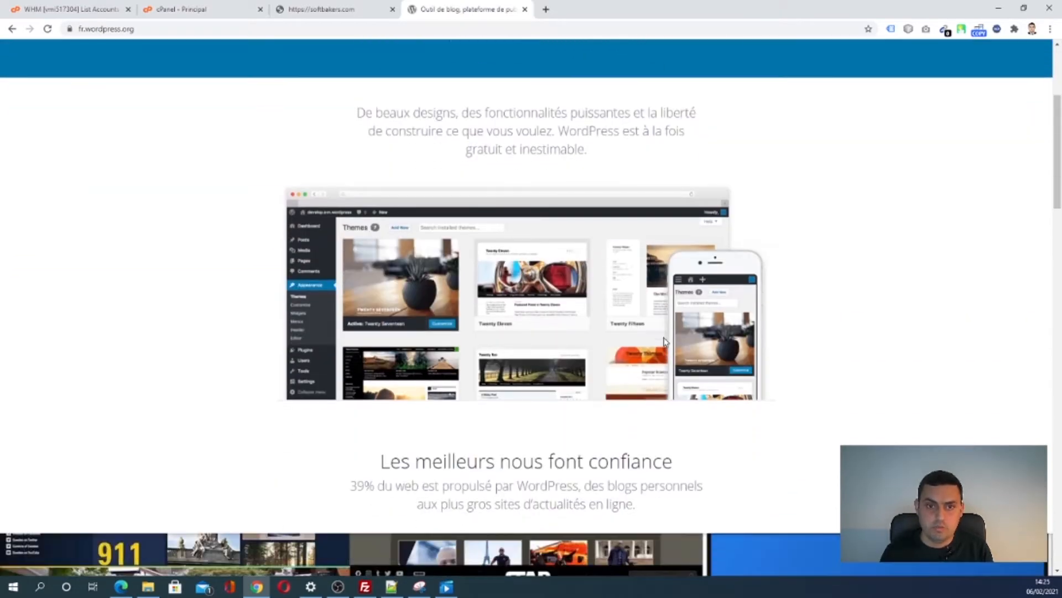
scroll(664, 341, "down", 2)
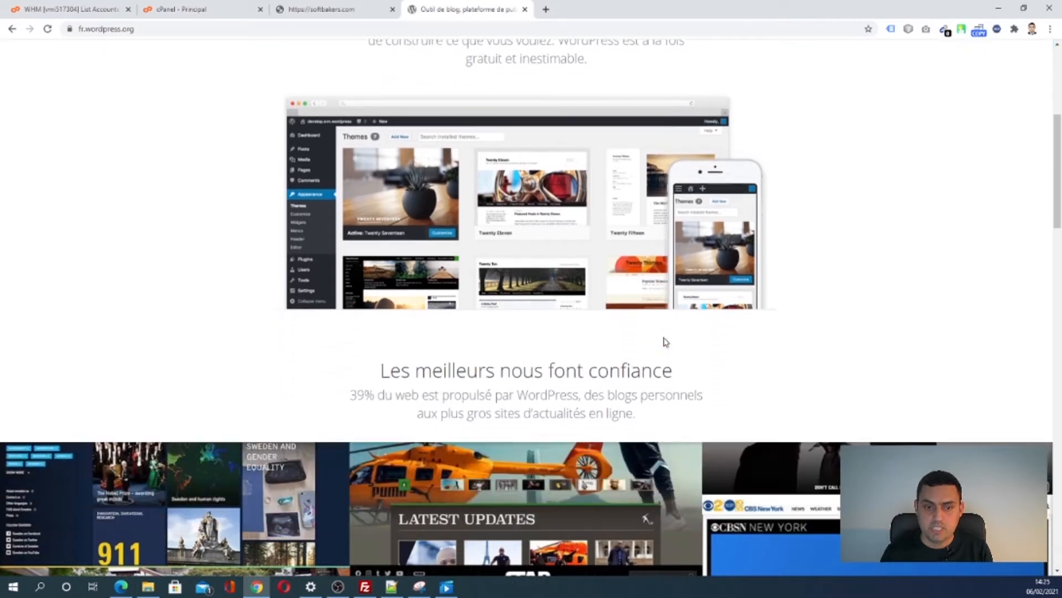
left_click_drag(351, 379, 514, 382)
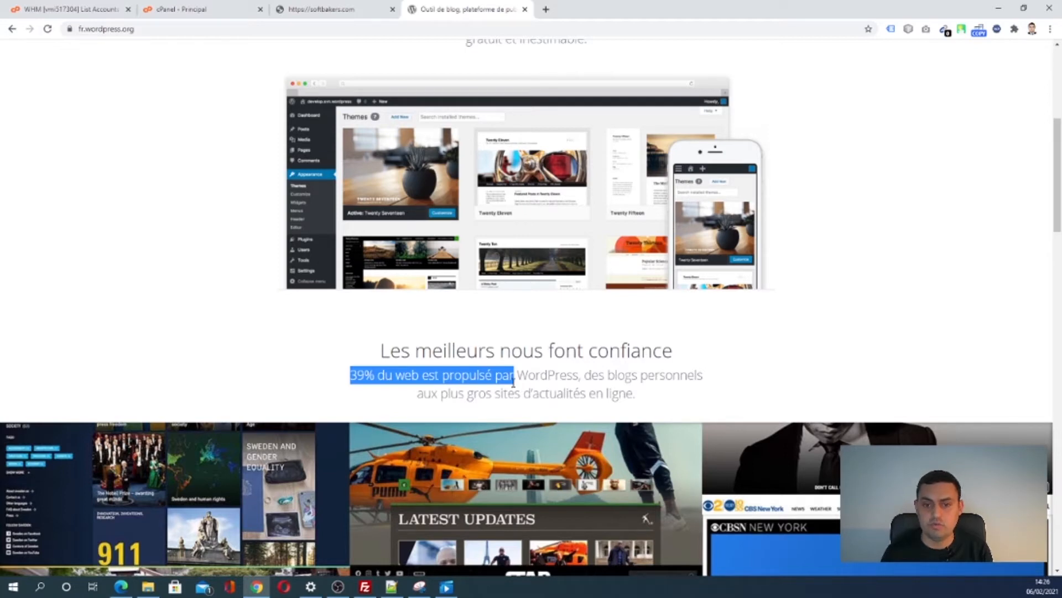
left_click_drag(513, 382, 549, 381)
double_click(550, 376)
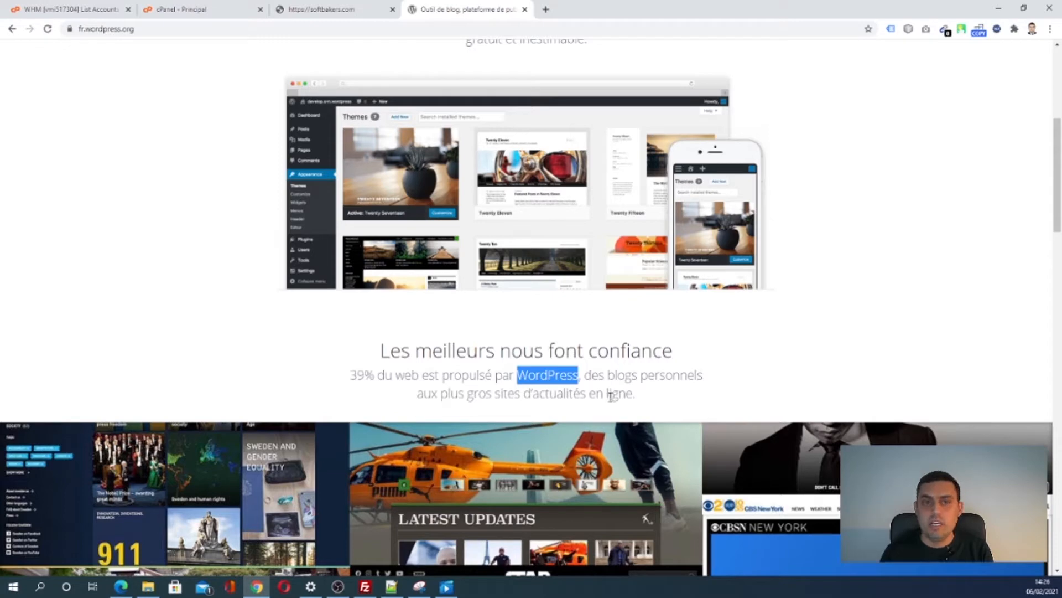
double_click(577, 391)
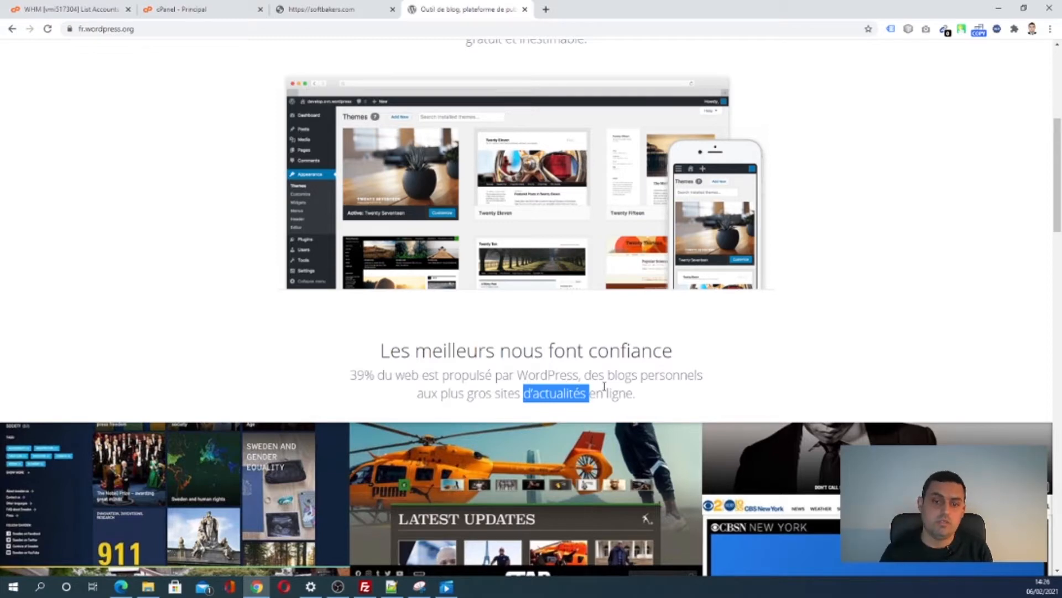
- Highlight the Hautes performances, Designs personnalisables, Haute sécurité and Puissante gestion des médias features
scroll(660, 408, "down", 4)
scroll(660, 410, "down", 8)
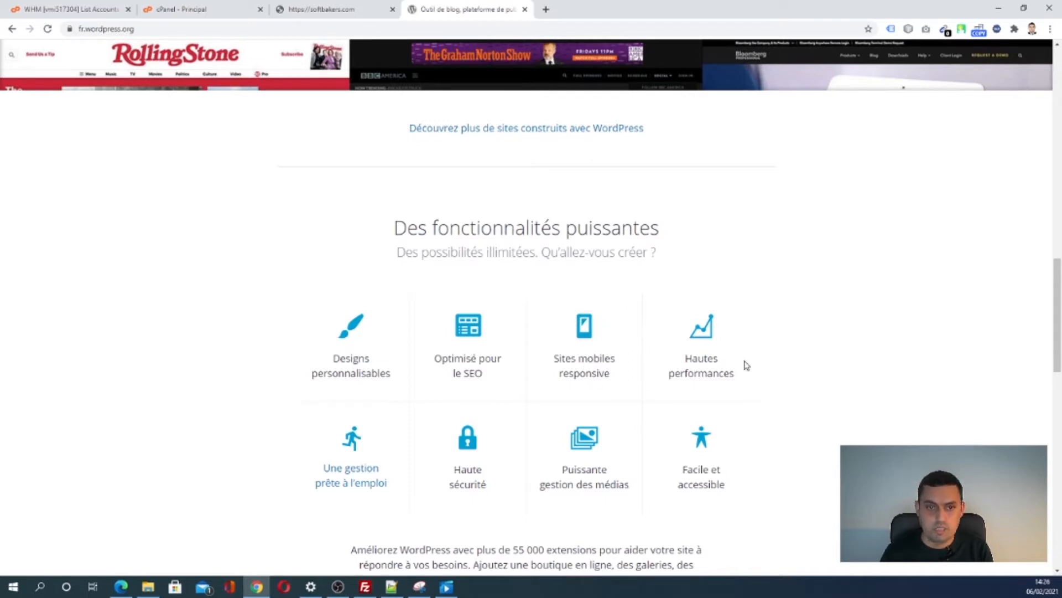
left_click_drag(676, 327, 738, 383)
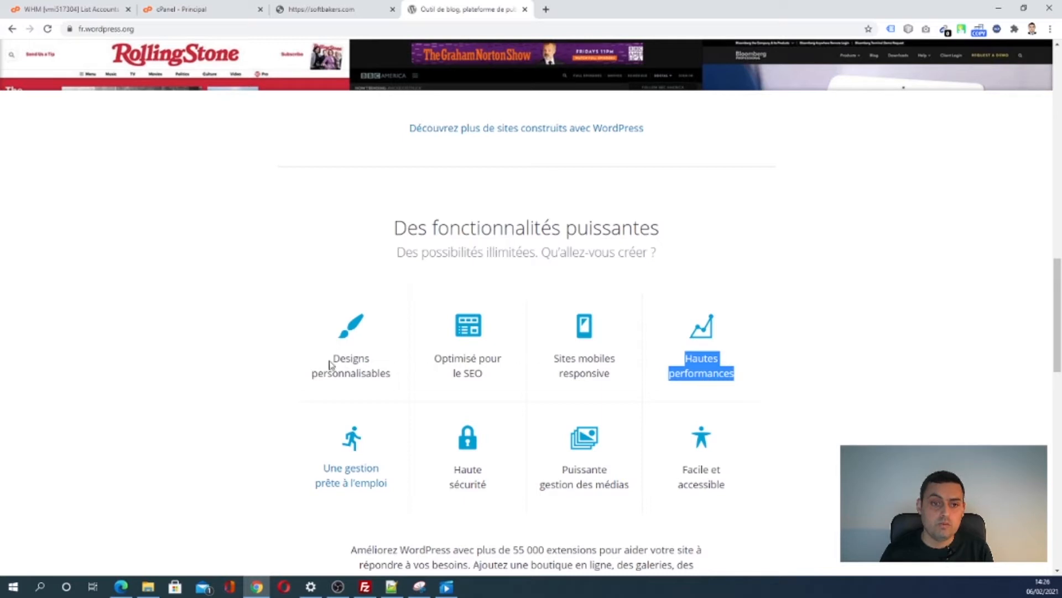
left_click_drag(332, 359, 394, 382)
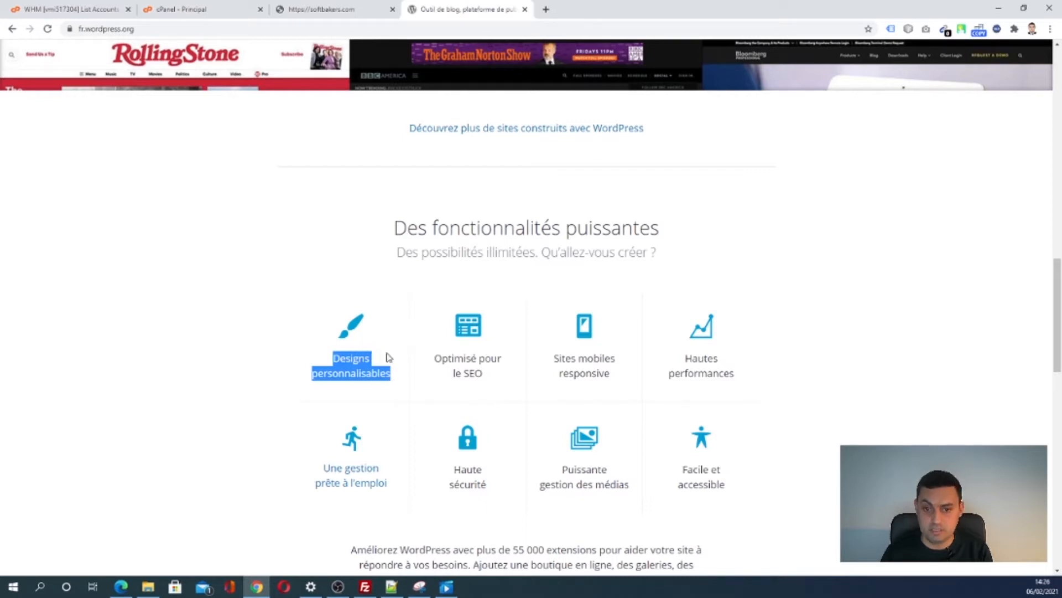
left_click_drag(451, 472, 491, 493)
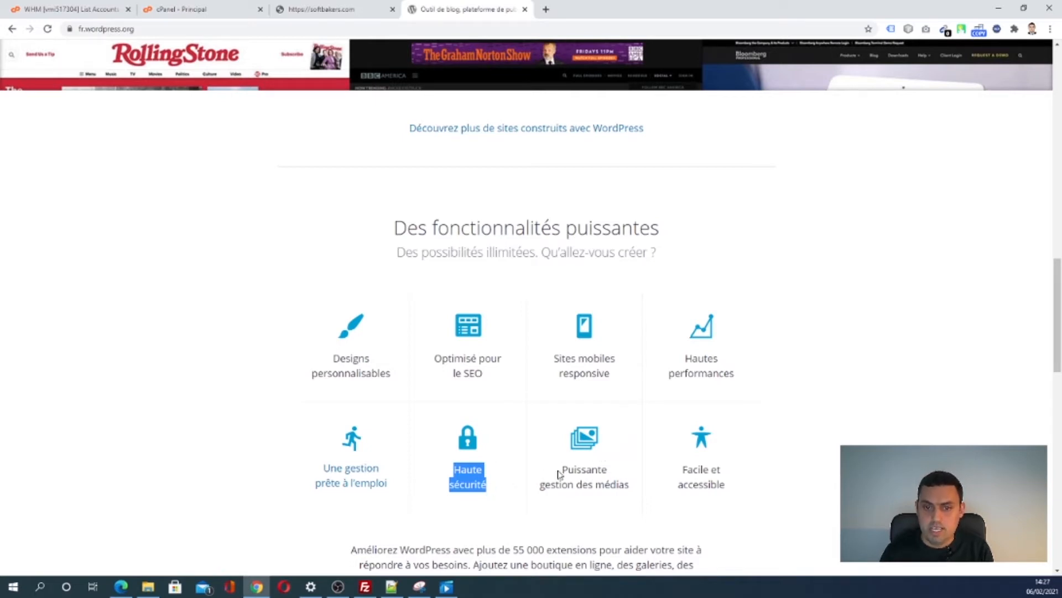
left_click_drag(558, 474, 629, 480)
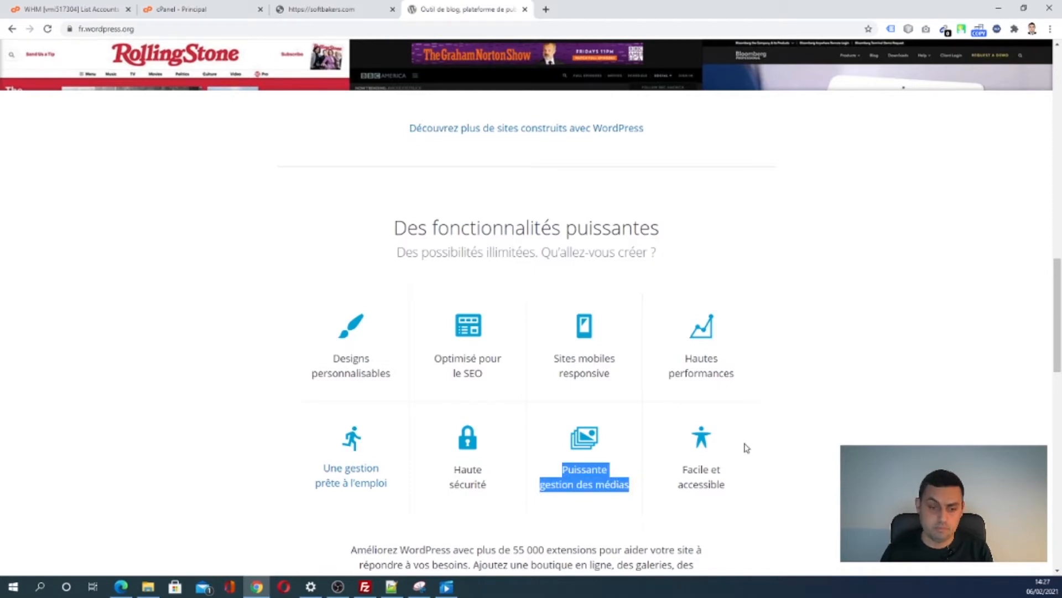
scroll(780, 429, "up", 10)
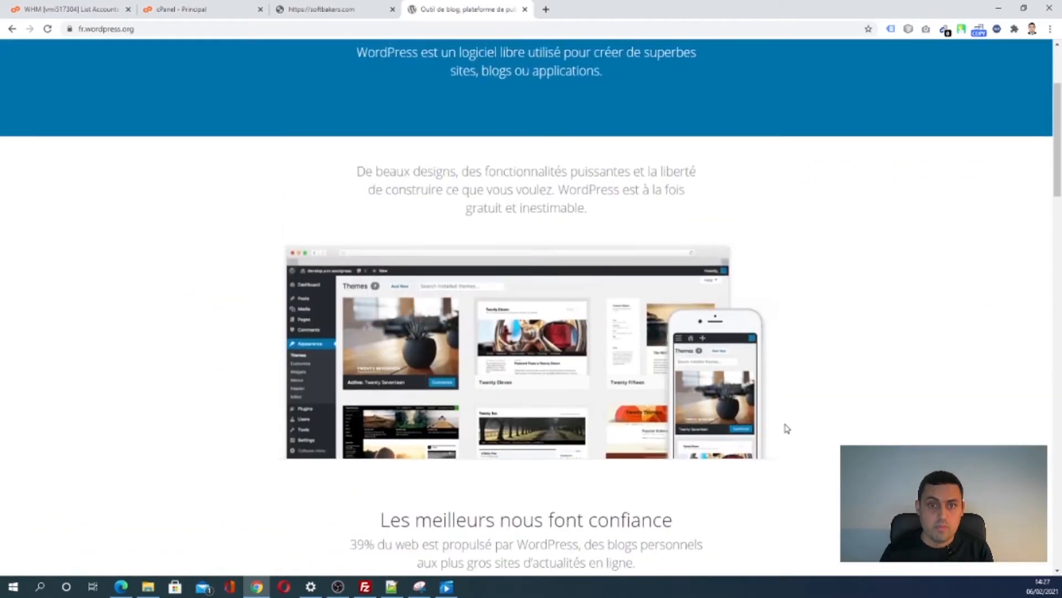
scroll(787, 429, "up", 3)
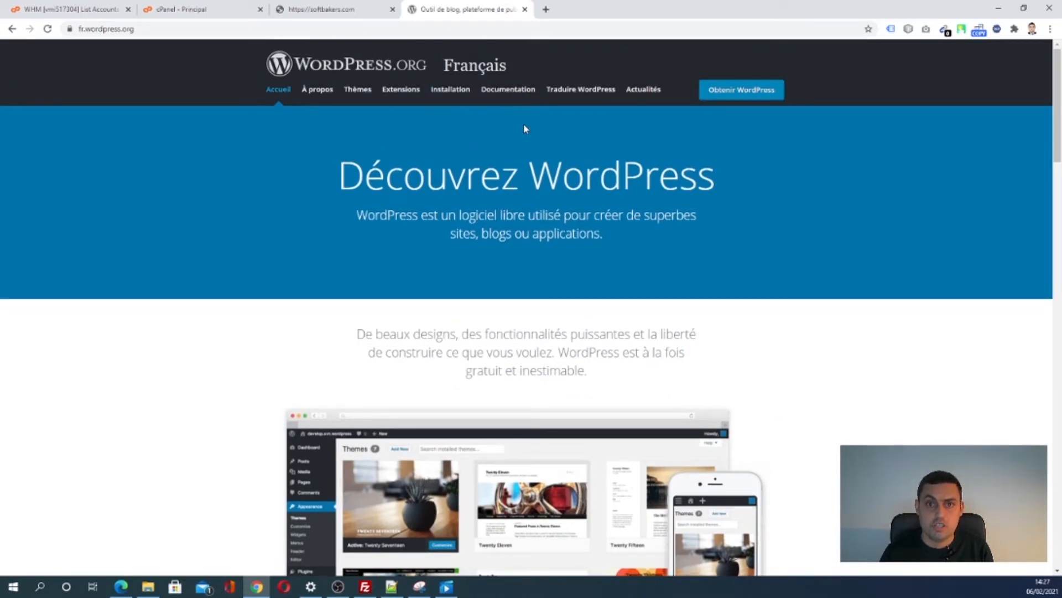
- Download WordPress 5.6.1 (French) and save the zip into Softbakers (D:) > site
left_click(742, 94)
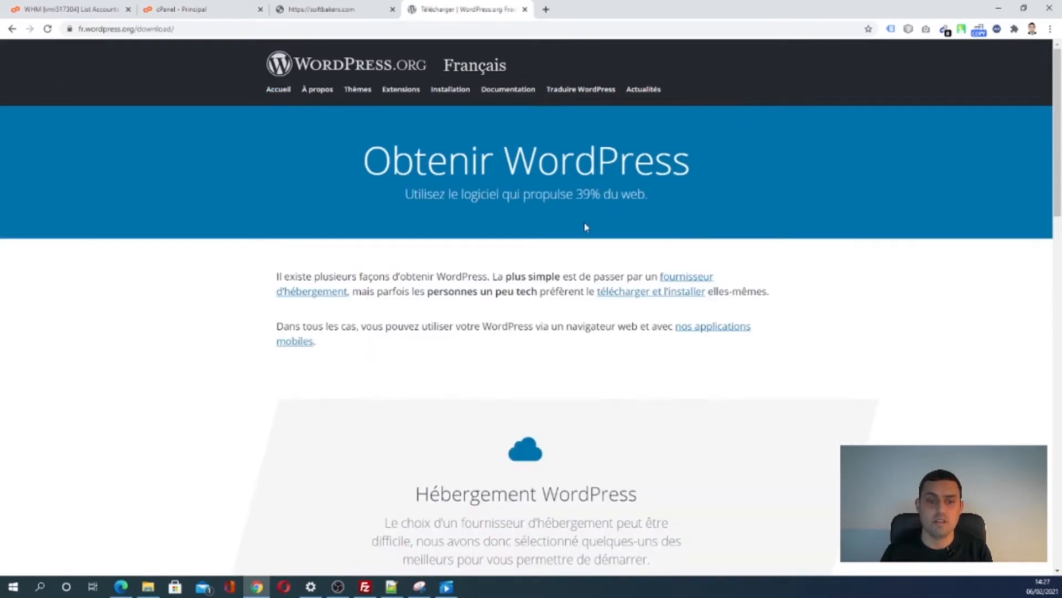
scroll(667, 408, "down", 10)
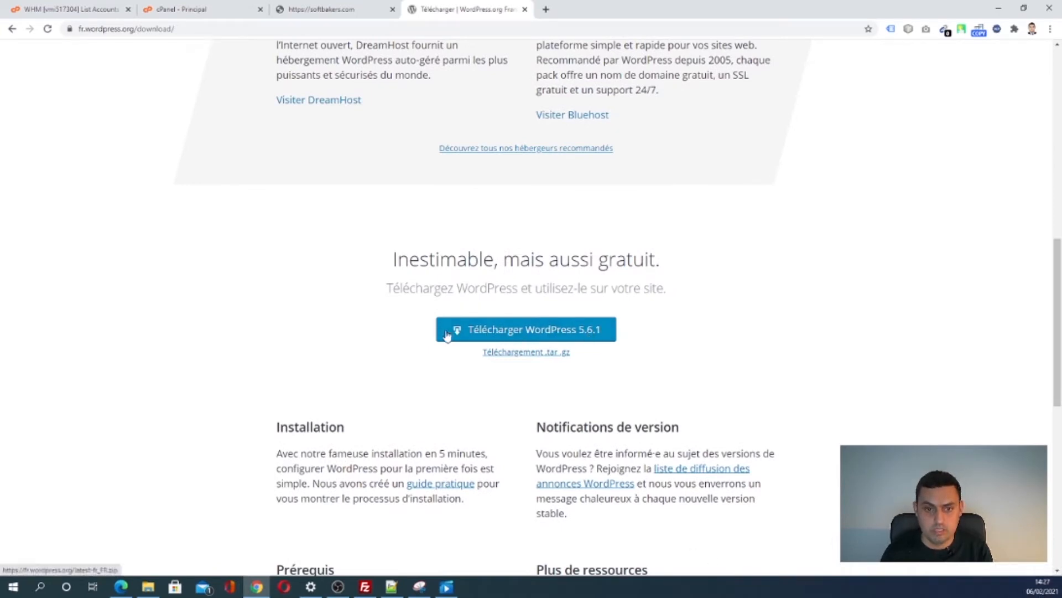
left_click(598, 335)
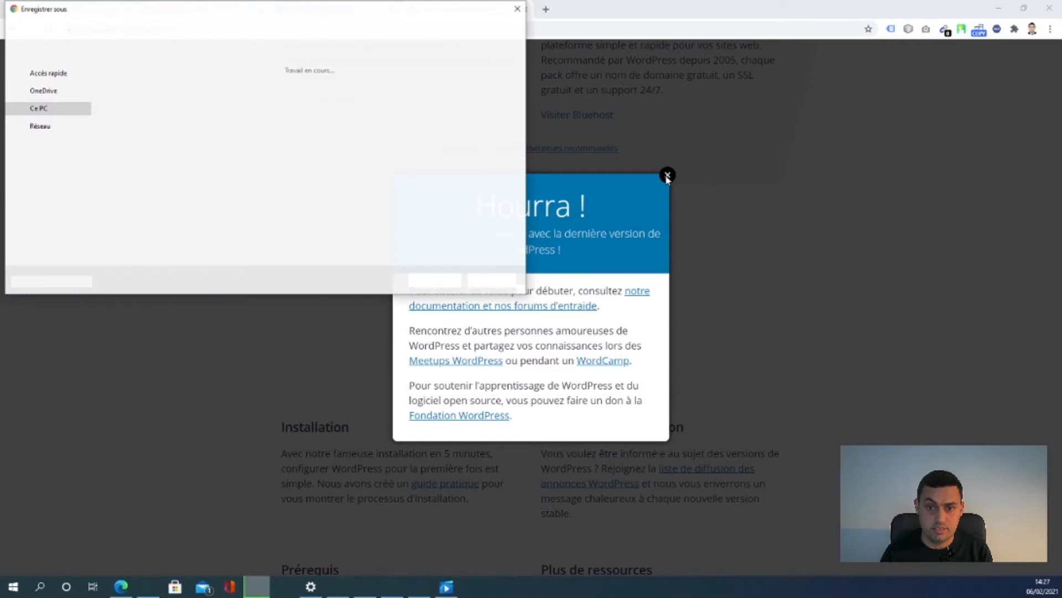
left_click(37, 214)
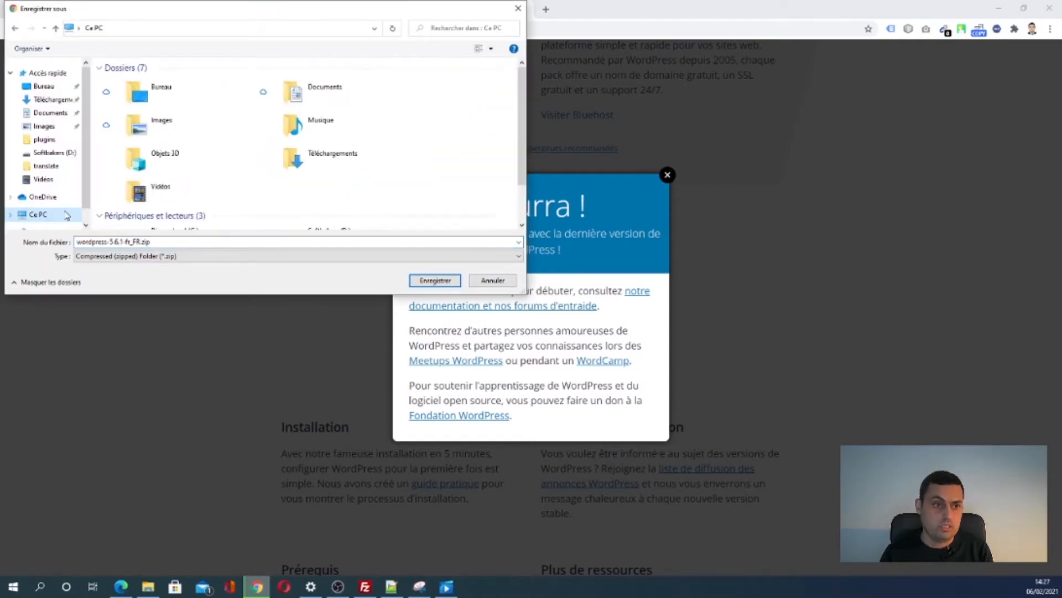
scroll(236, 185, "down", 3)
double_click(322, 182)
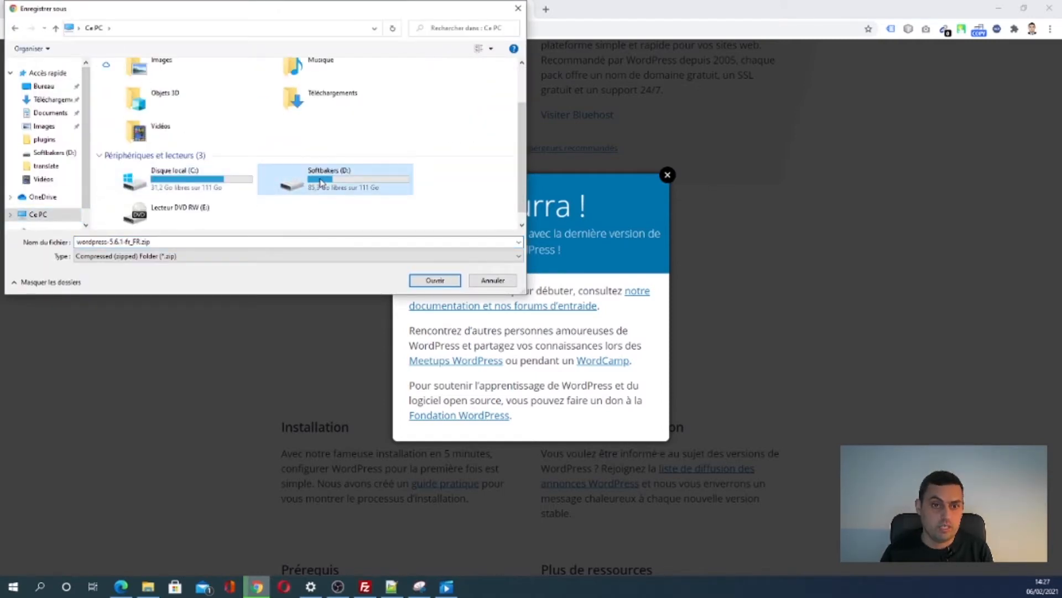
double_click(386, 118)
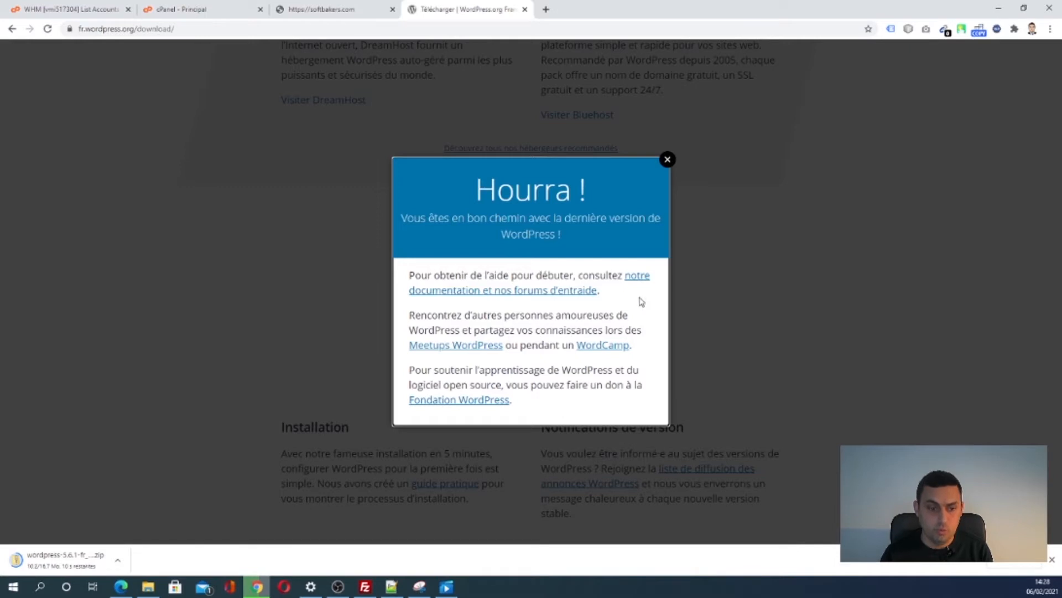
left_click(148, 586)
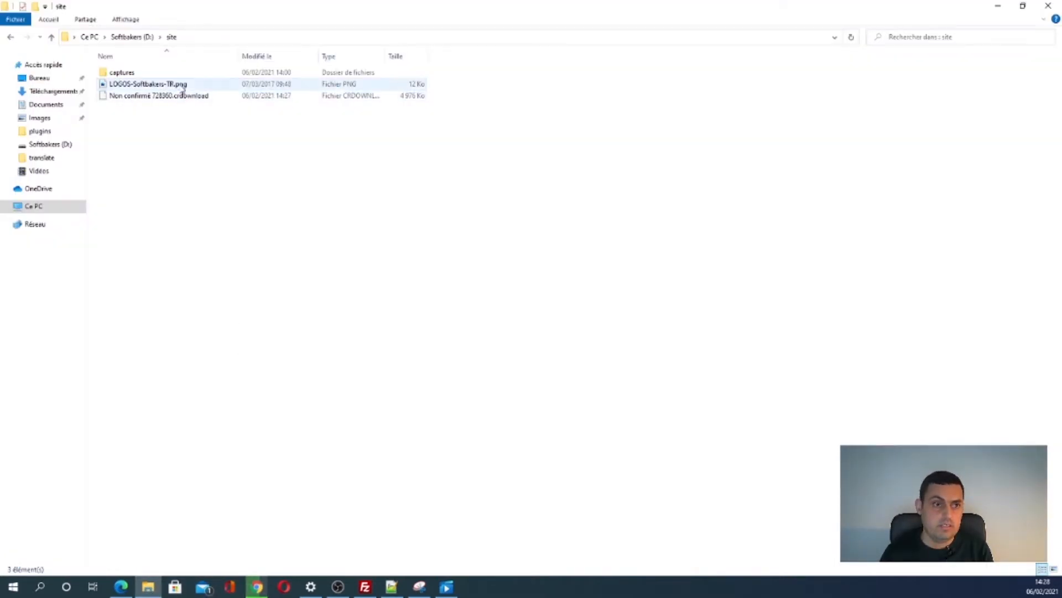
- Preview the LOGOS-Softbakers-TR.png logo, then return to the site folder
double_click(166, 84)
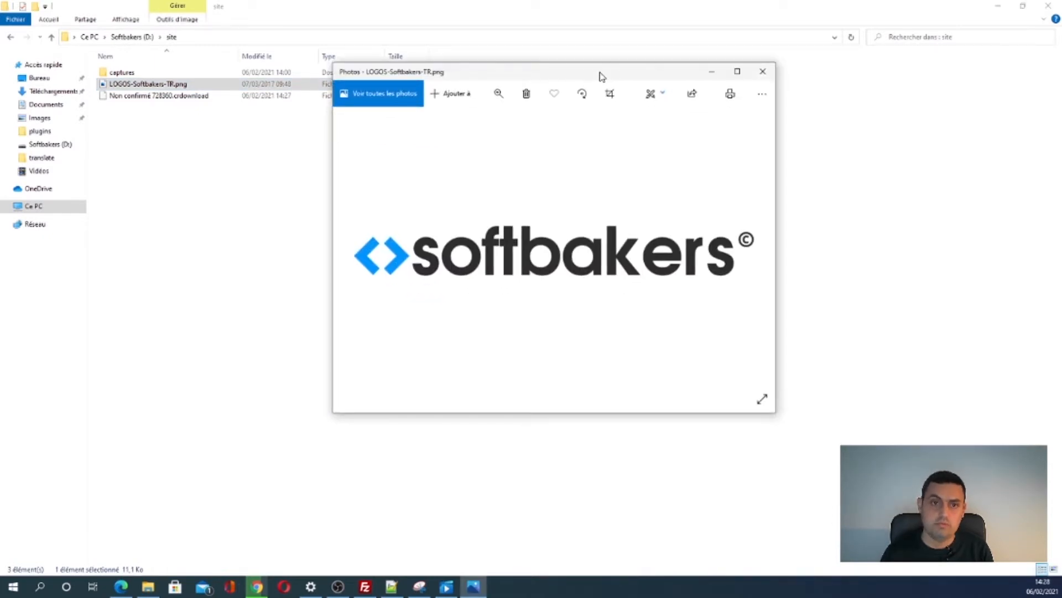
left_click(711, 76)
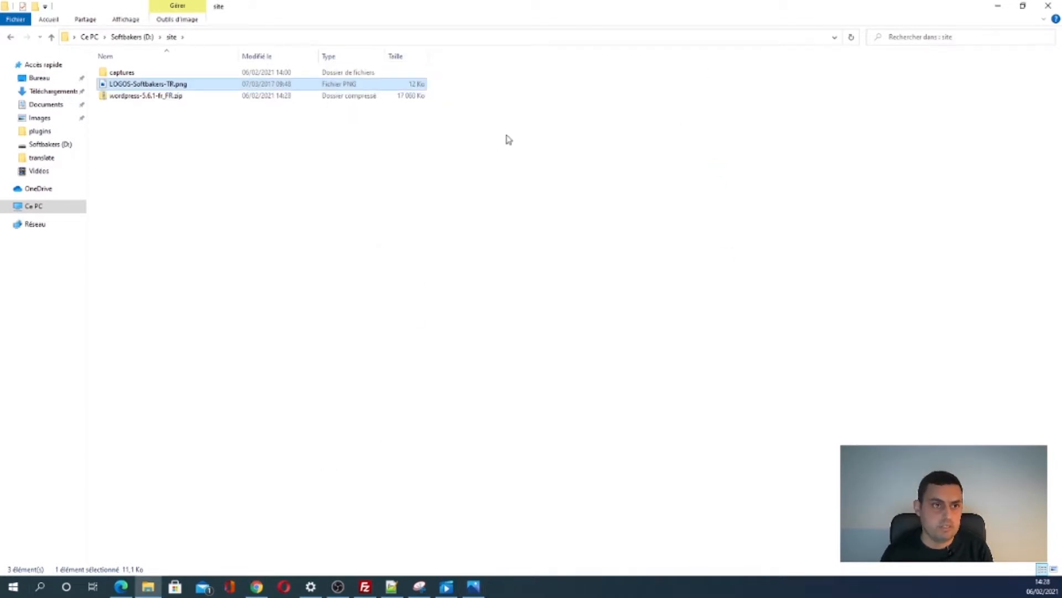
left_click(257, 588)
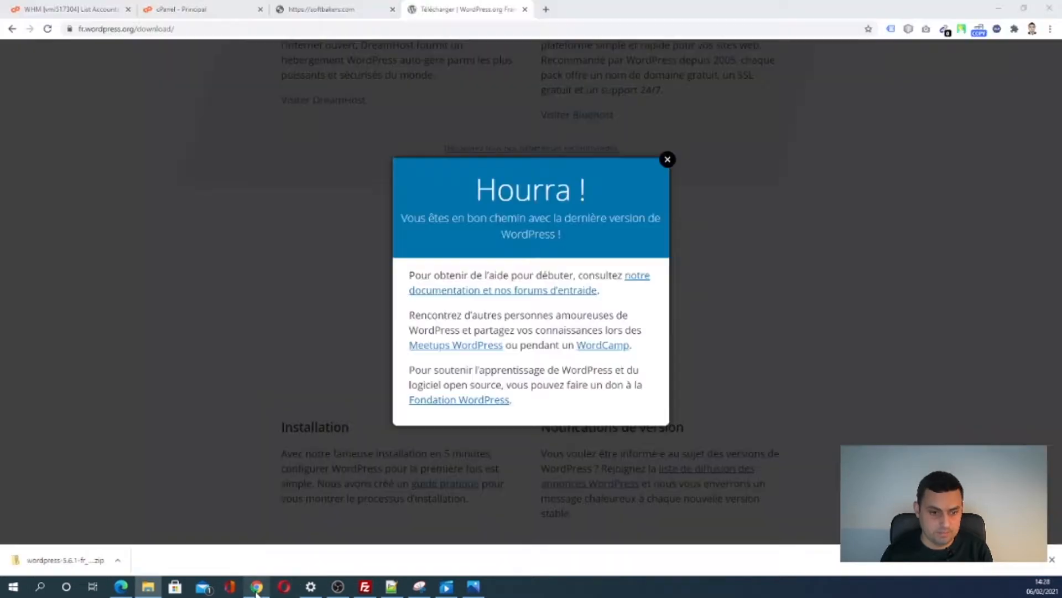
left_click(257, 588)
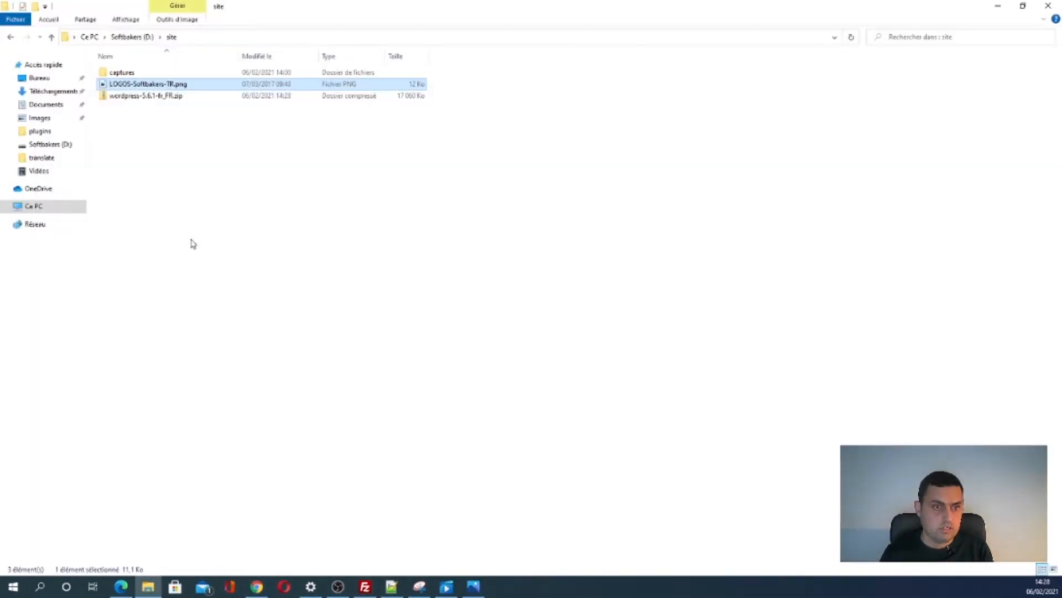
- Extract wordpress-5.6.1-fr_FR.zip with 7-Zip into its own wordpress-5.6.1-fr_FR folder
left_click(159, 99)
right_click(159, 99)
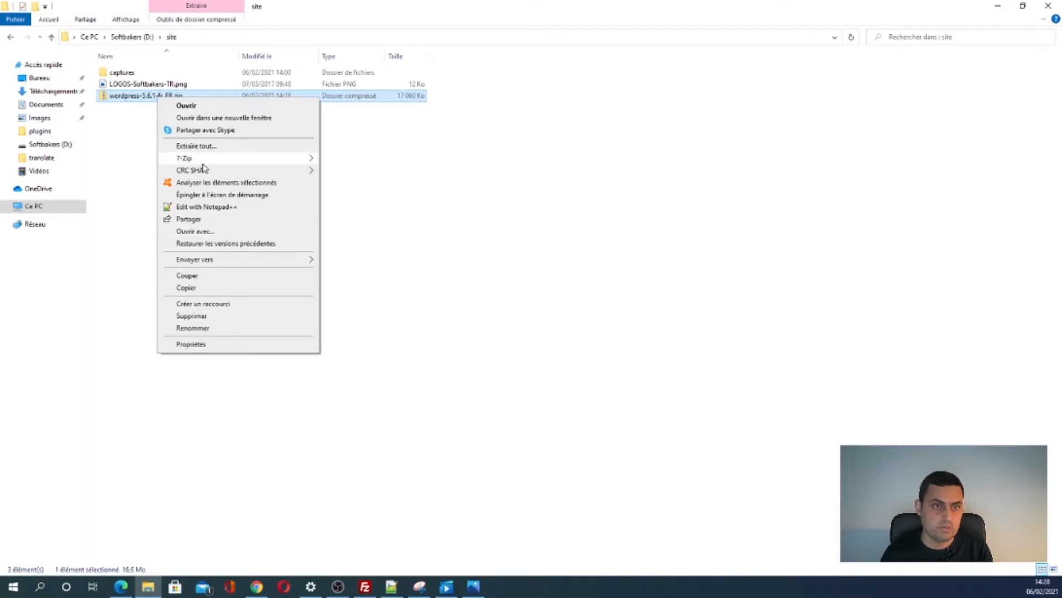
mouse_move(264, 160)
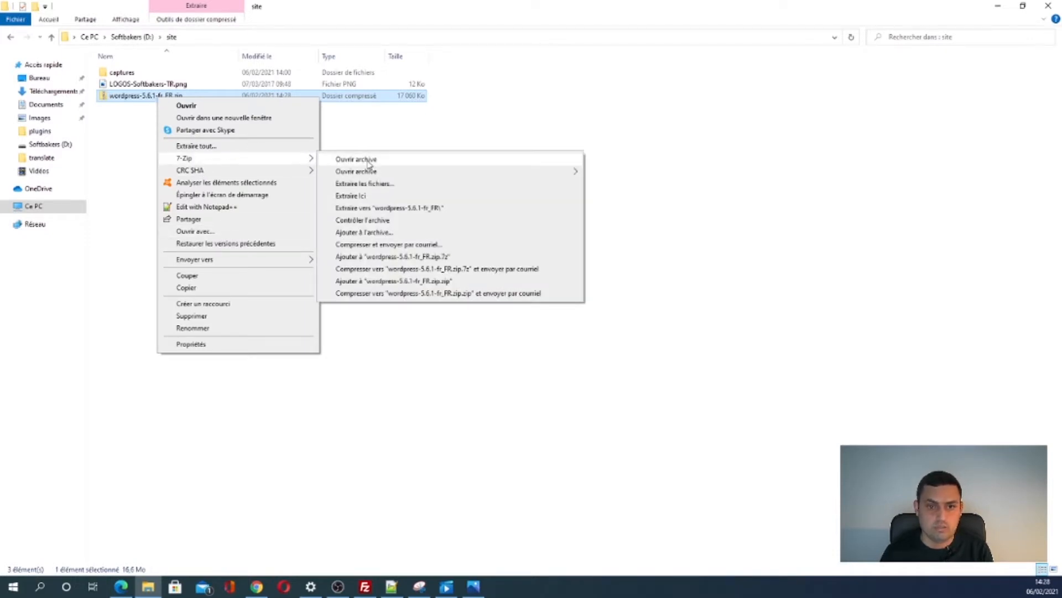
left_click(437, 212)
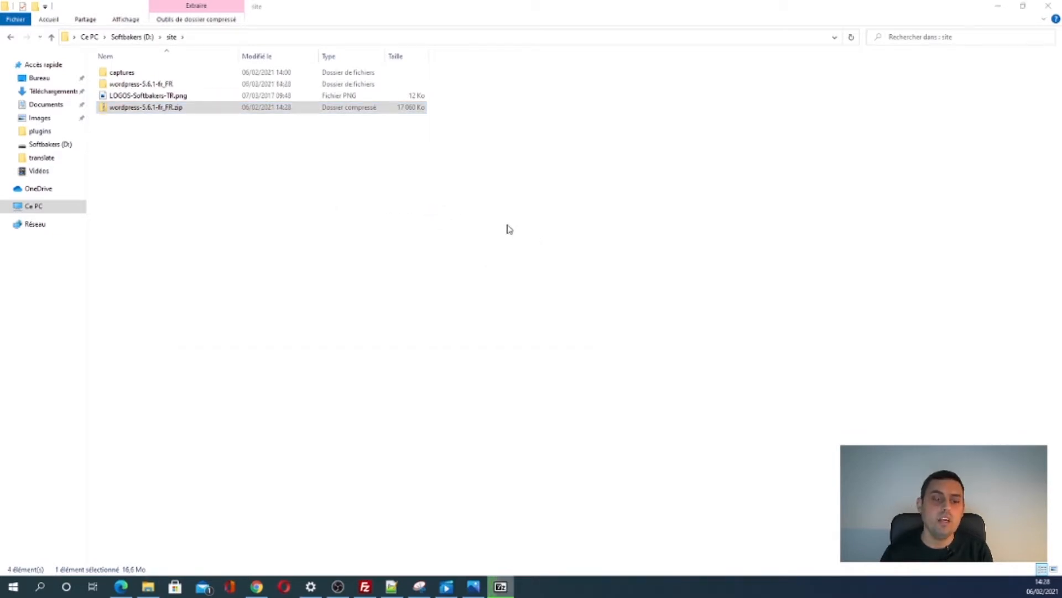
left_click(365, 587)
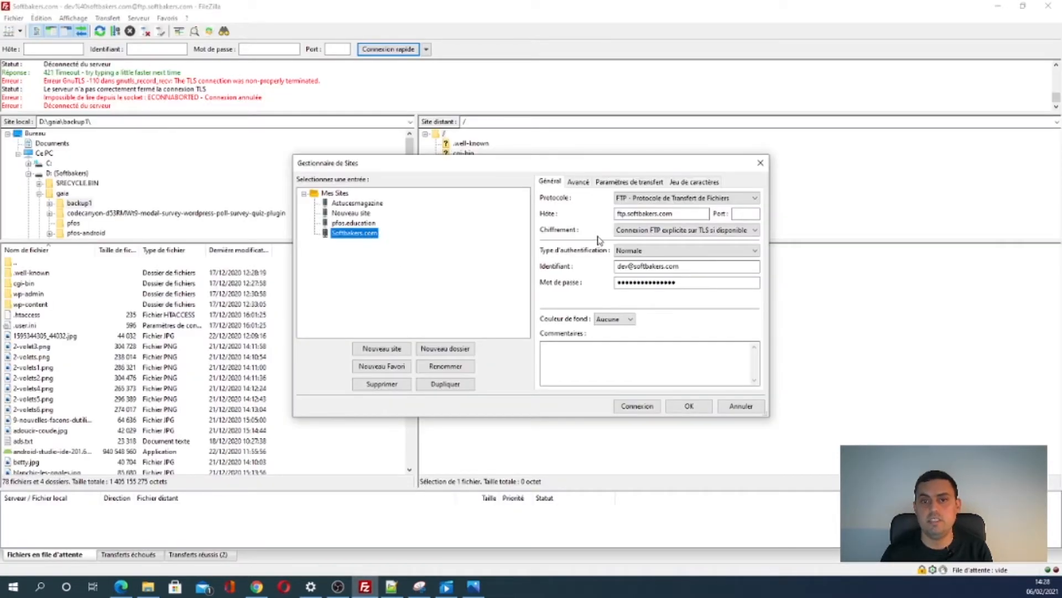
- Confirm softbakers.com still shows the maintenance page, then return to the cPanel Principal tab
left_click(257, 587)
left_click(224, 7)
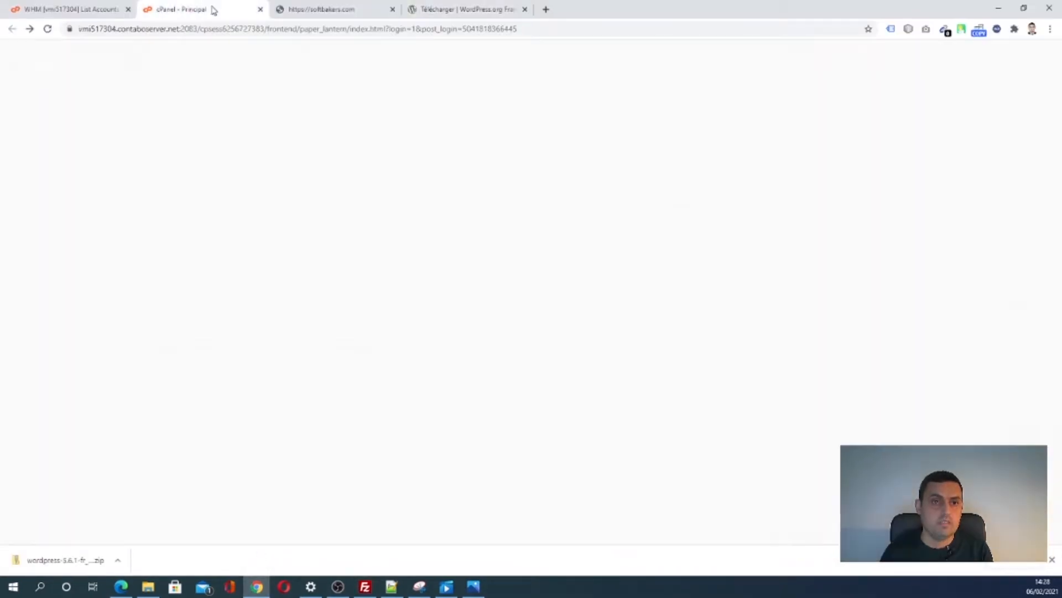
left_click(334, 7)
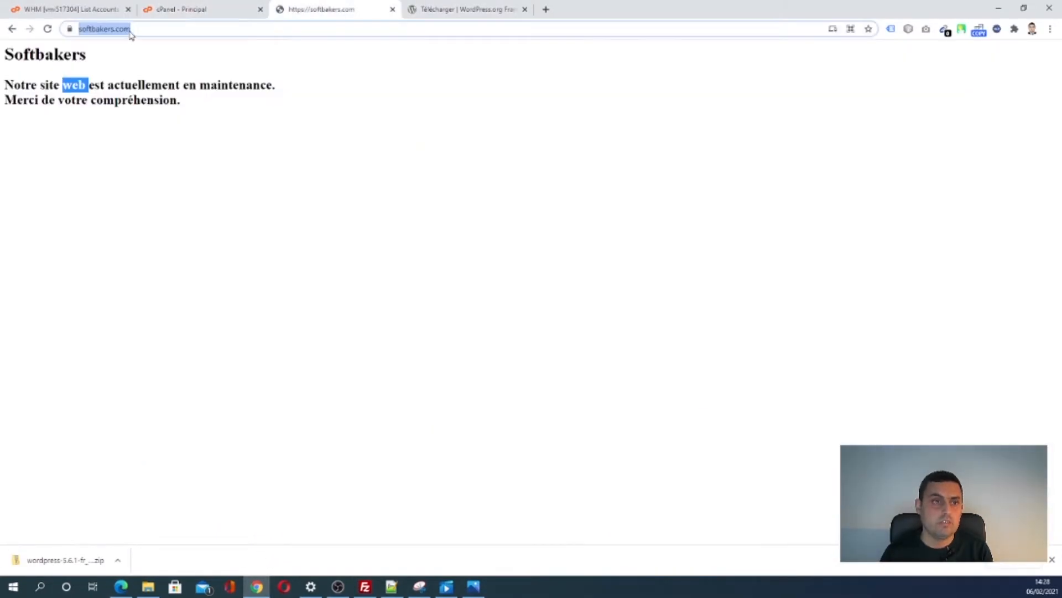
left_click(157, 29)
left_click_drag(157, 29, 105, 28)
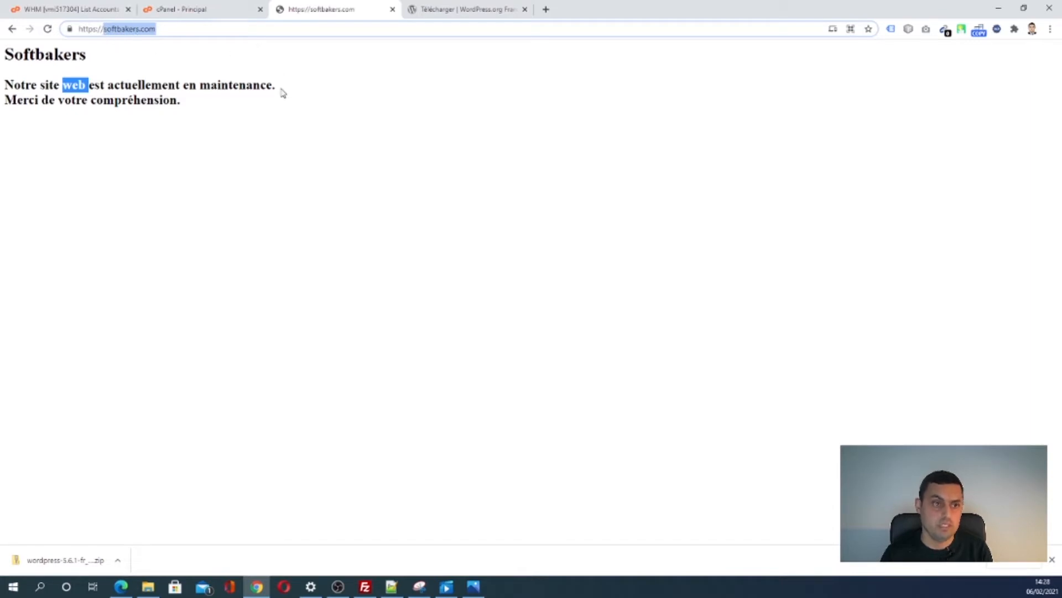
left_click(225, 9)
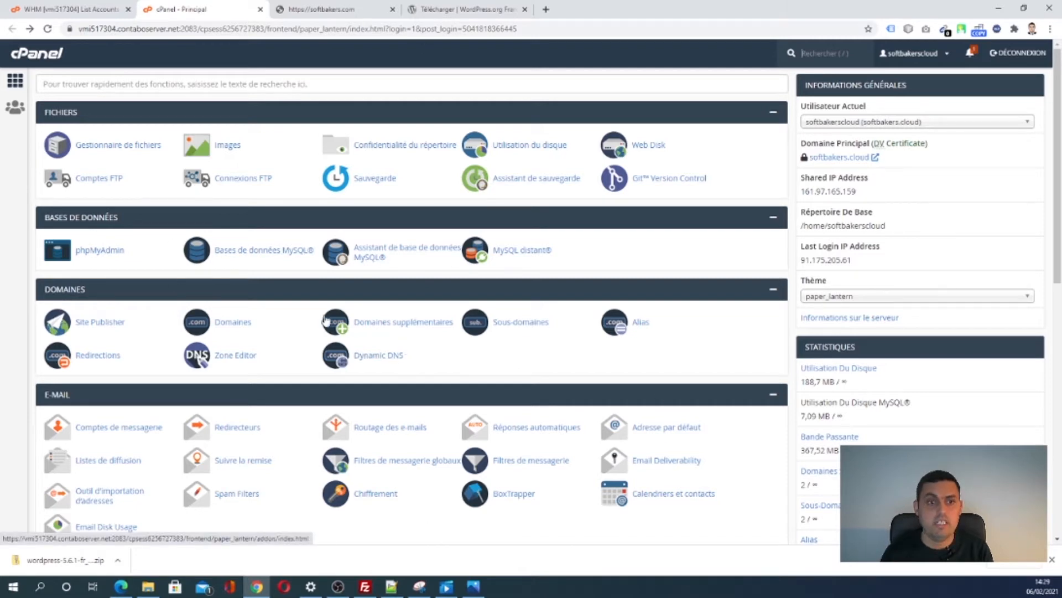
- Create the MySQL database softbakers from cPanel's MySQL Databases page
right_click(265, 249)
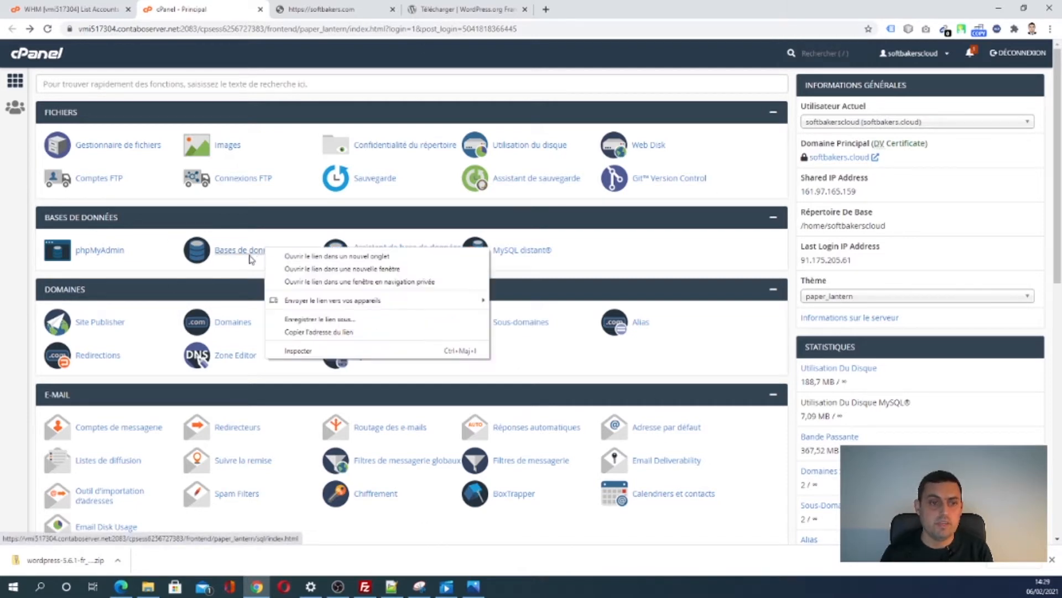
left_click(240, 252)
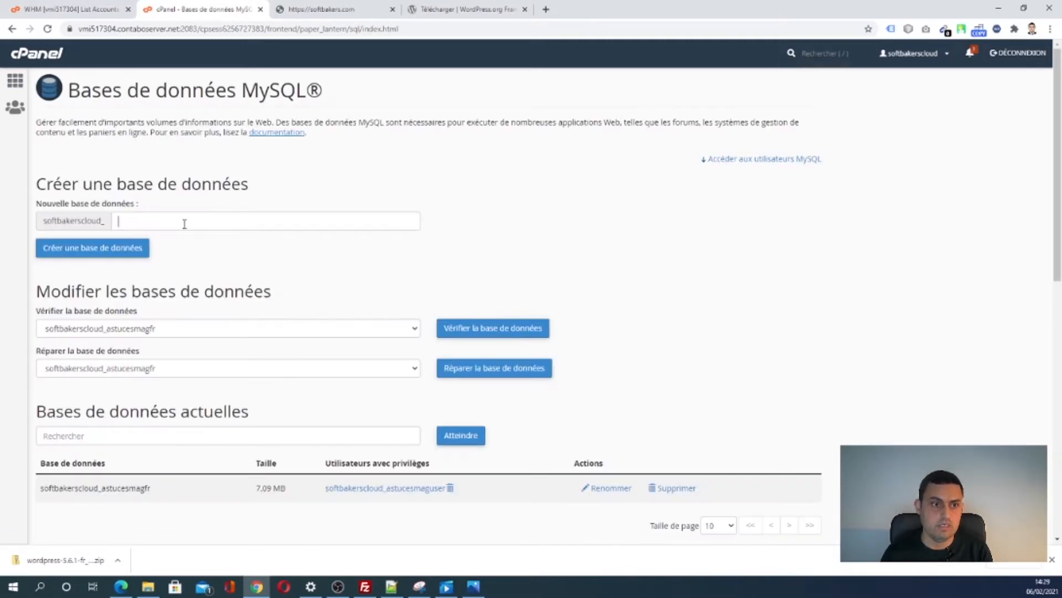
left_click(184, 223)
type("softbakers")
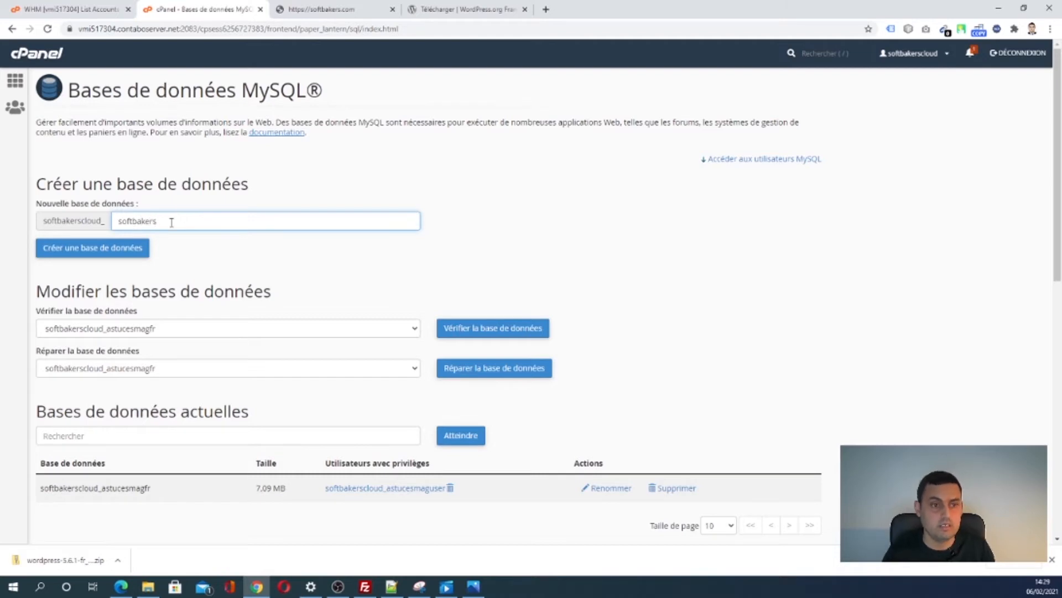
left_click(145, 254)
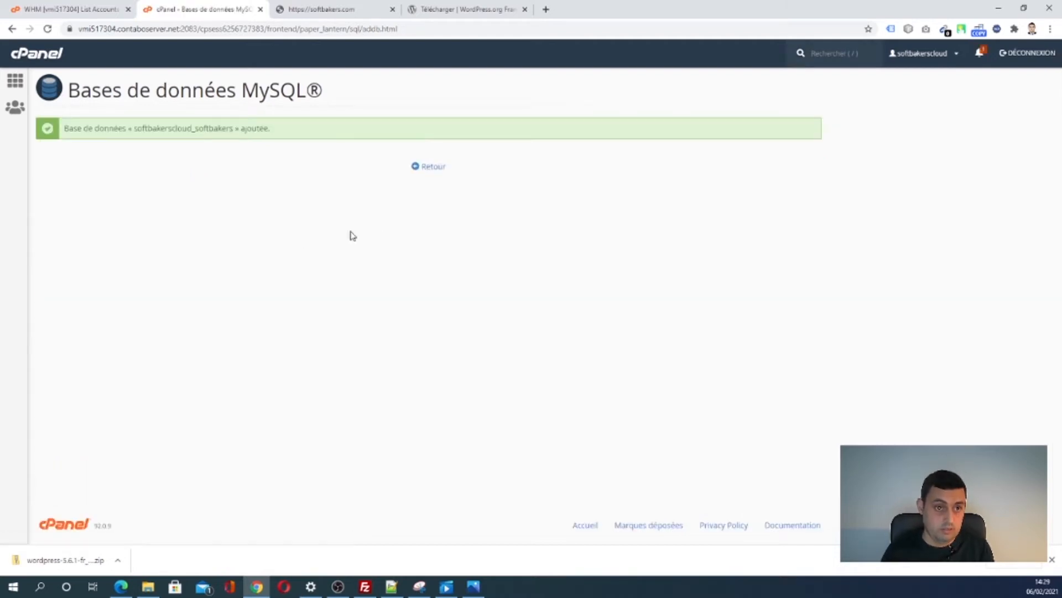
left_click(431, 166)
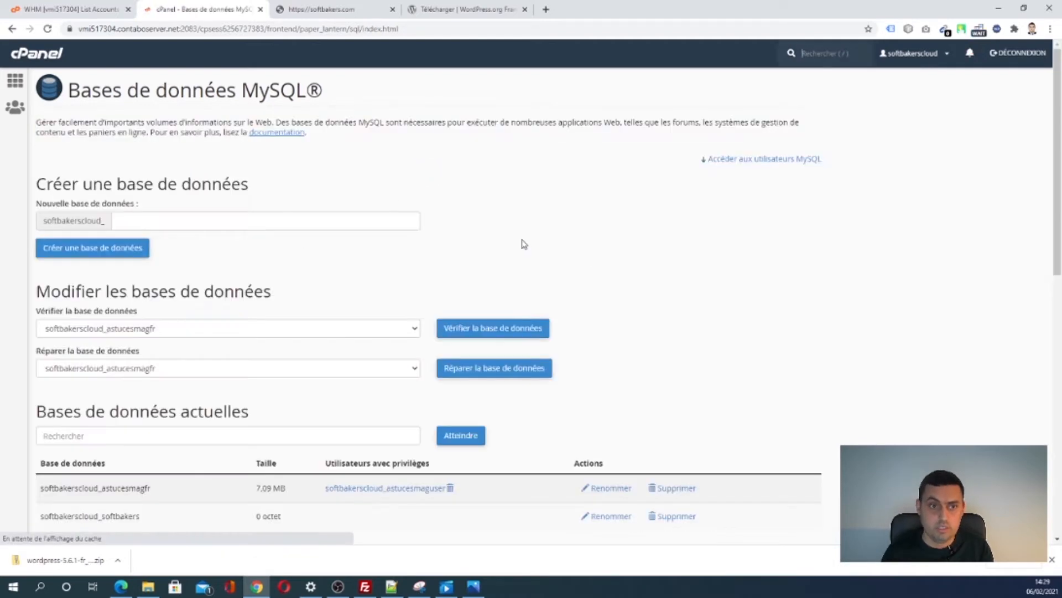
- Enter sbuser as the new MySQL user name and type a password and confirmation
scroll(280, 316, "down", 3)
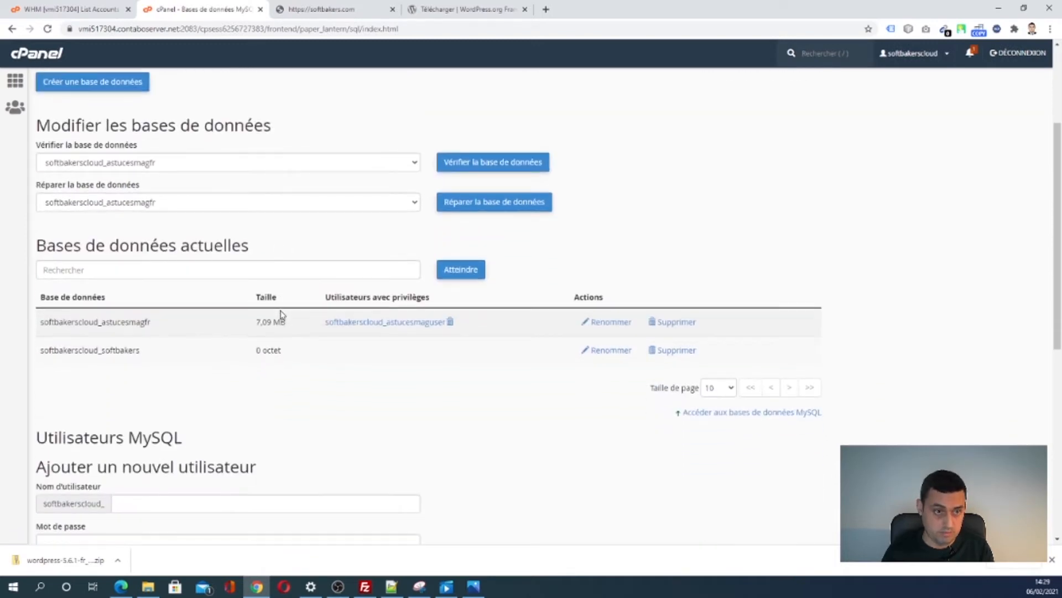
scroll(281, 316, "up", 1)
scroll(280, 318, "down", 6)
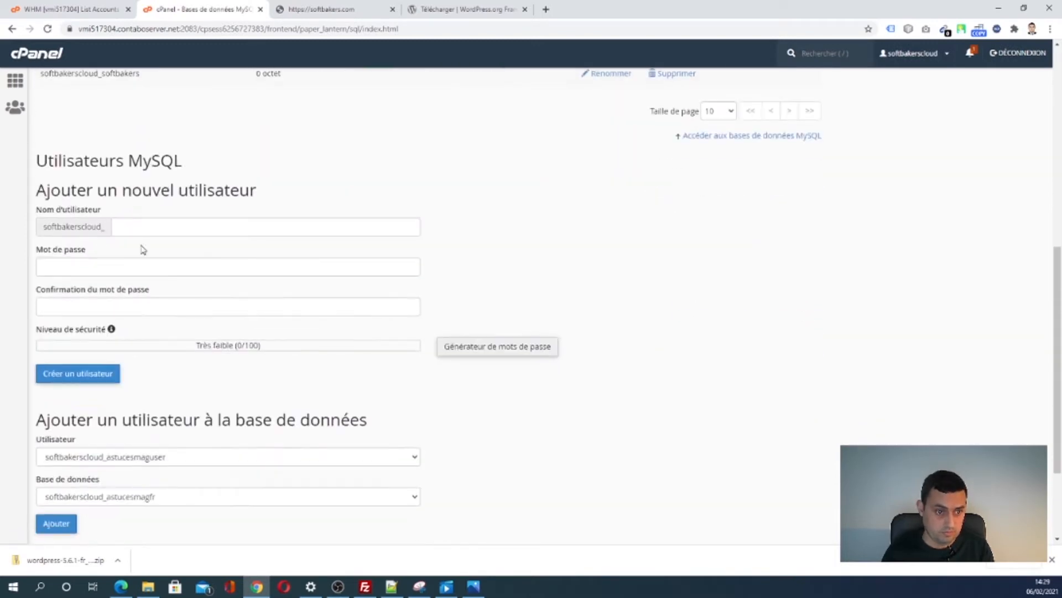
left_click(132, 230)
type("sbuser")
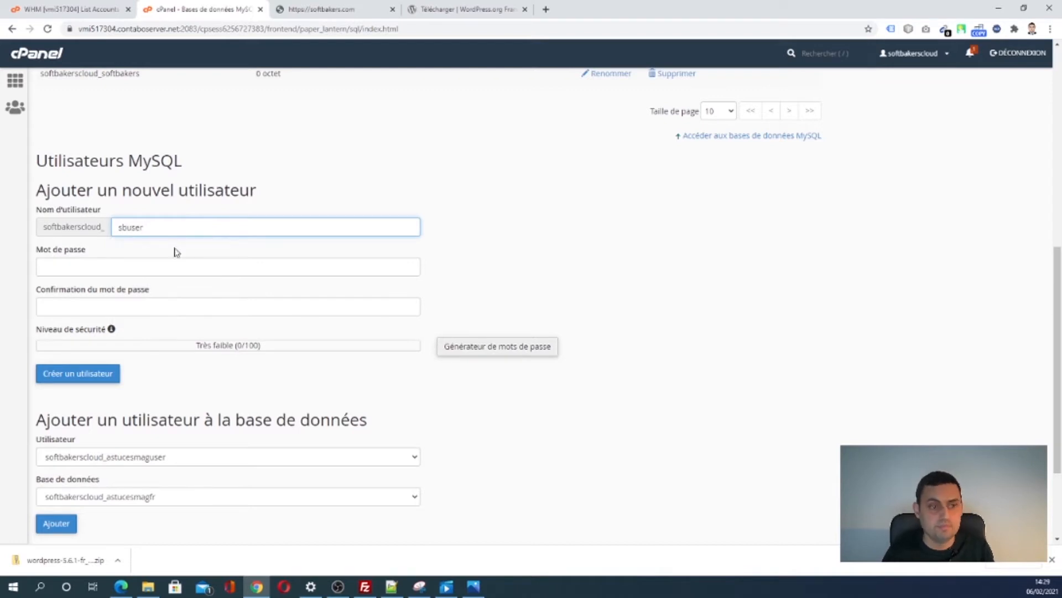
left_click(166, 270)
type("s")
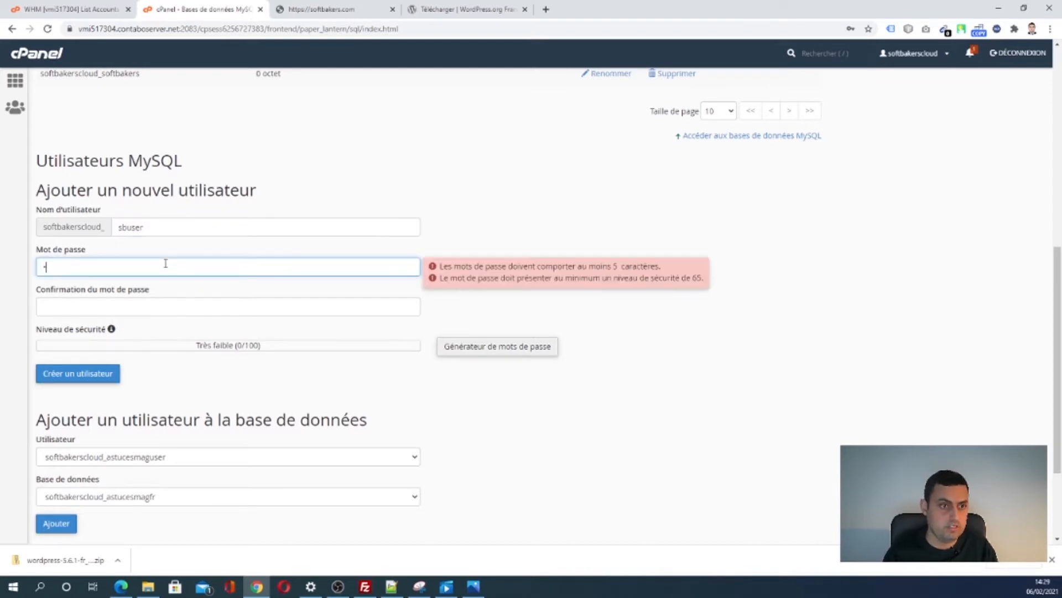
type("s")
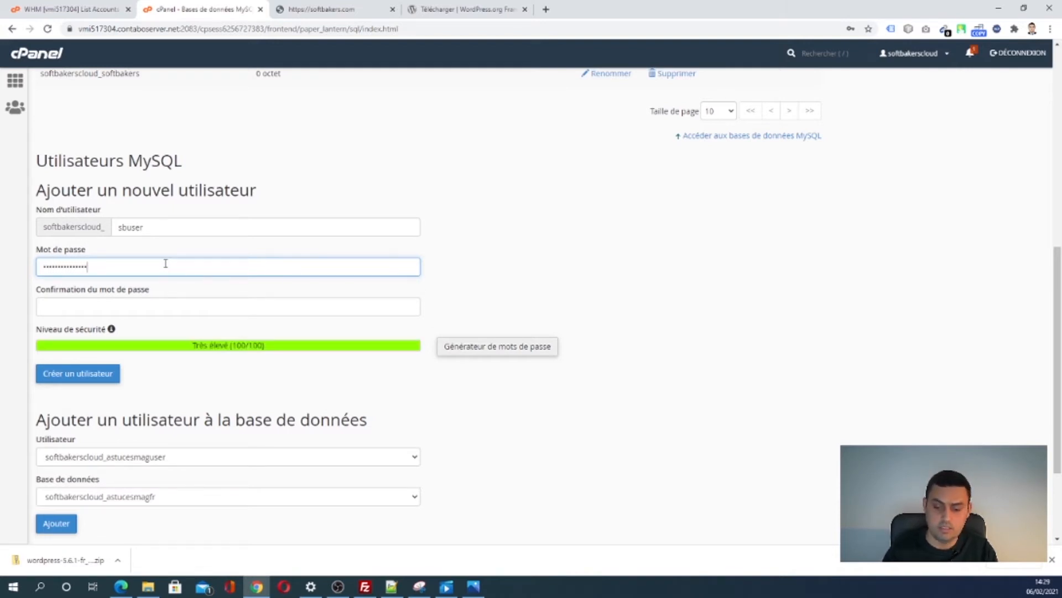
left_click(118, 299)
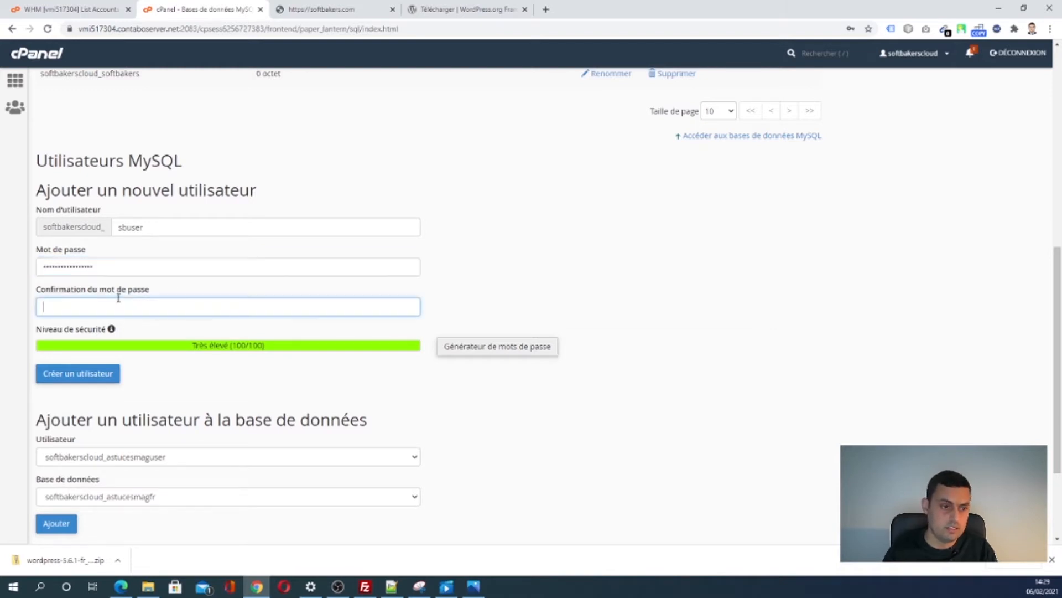
type("s")
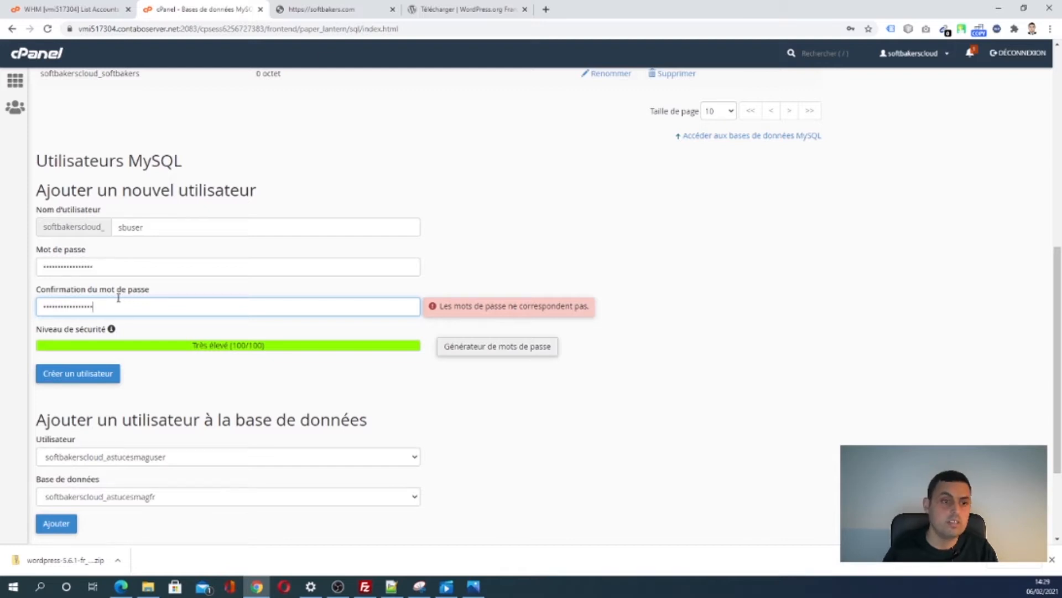
- Clear both the password and password confirmation fields
left_click(99, 269)
left_click_drag(100, 274, 3, 270)
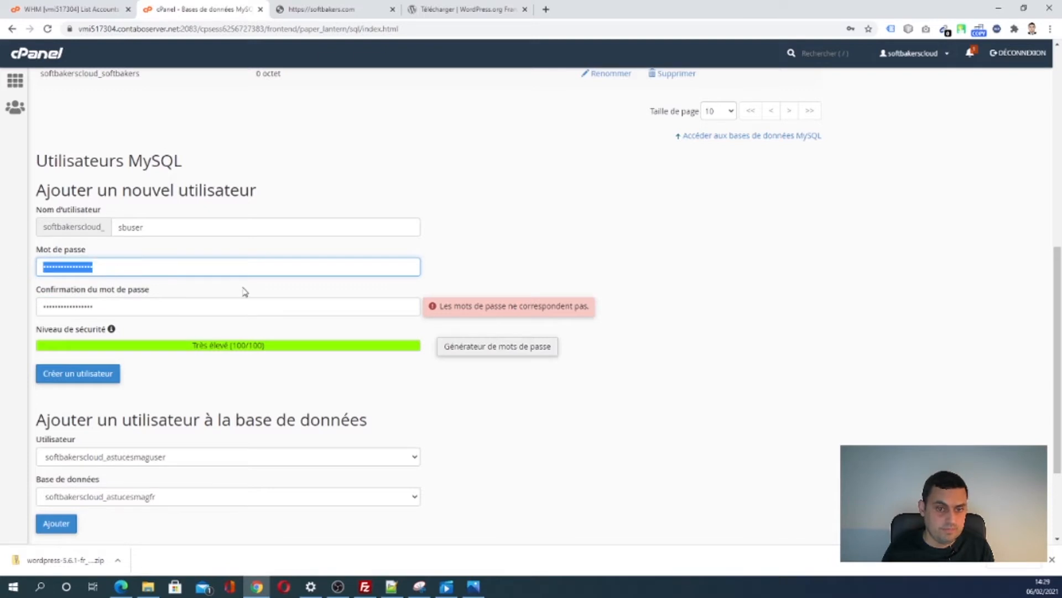
key("BackSpace")
left_click(173, 309)
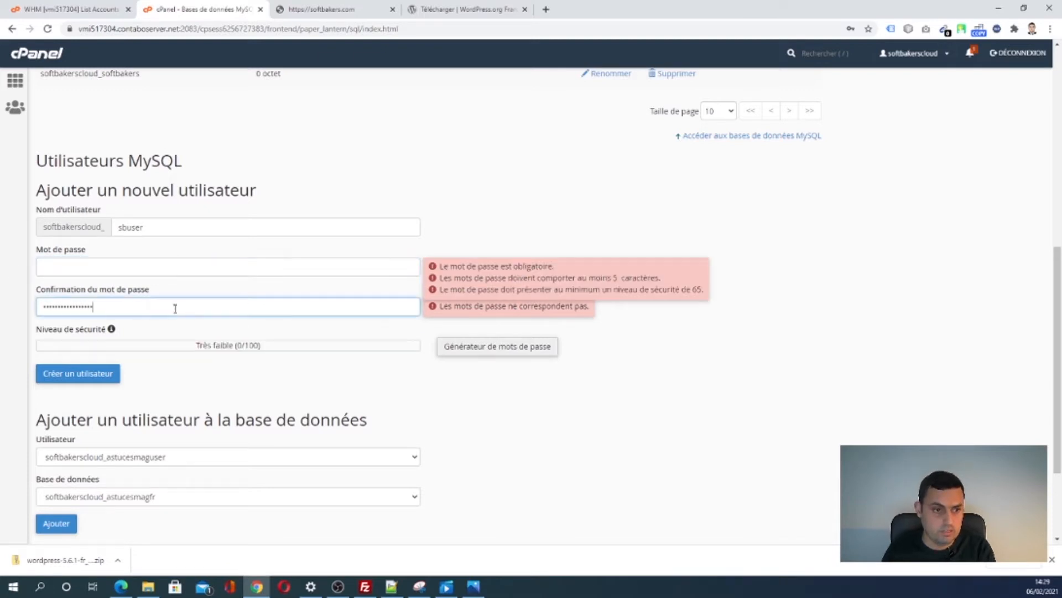
left_click_drag(173, 308, 24, 308)
key("BackSpace")
- Generate a 100/100-strength password, copy it, and create the sbuser MySQL user
left_click(477, 354)
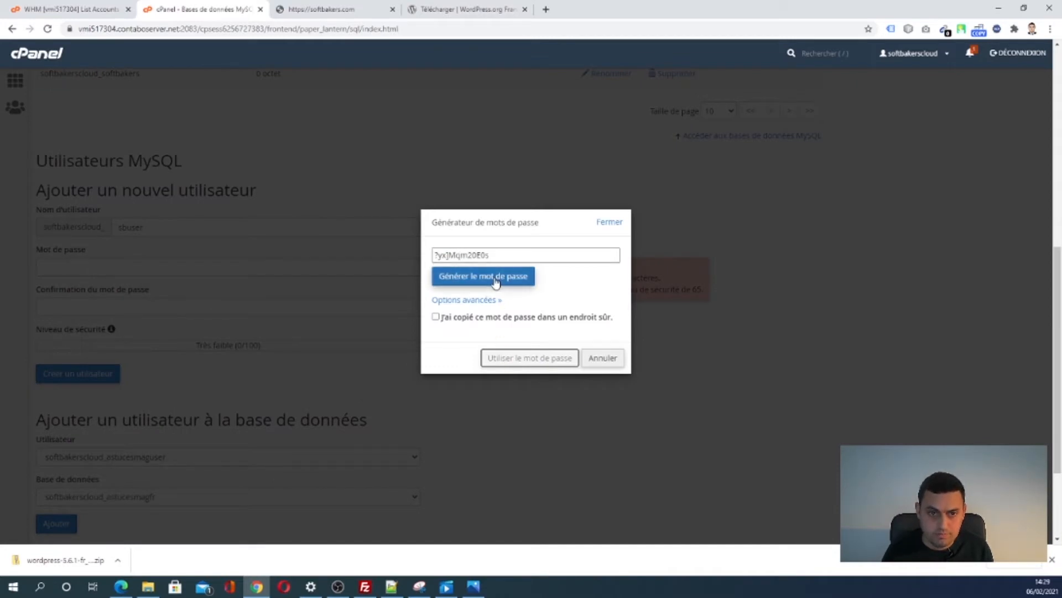
triple_click(480, 255)
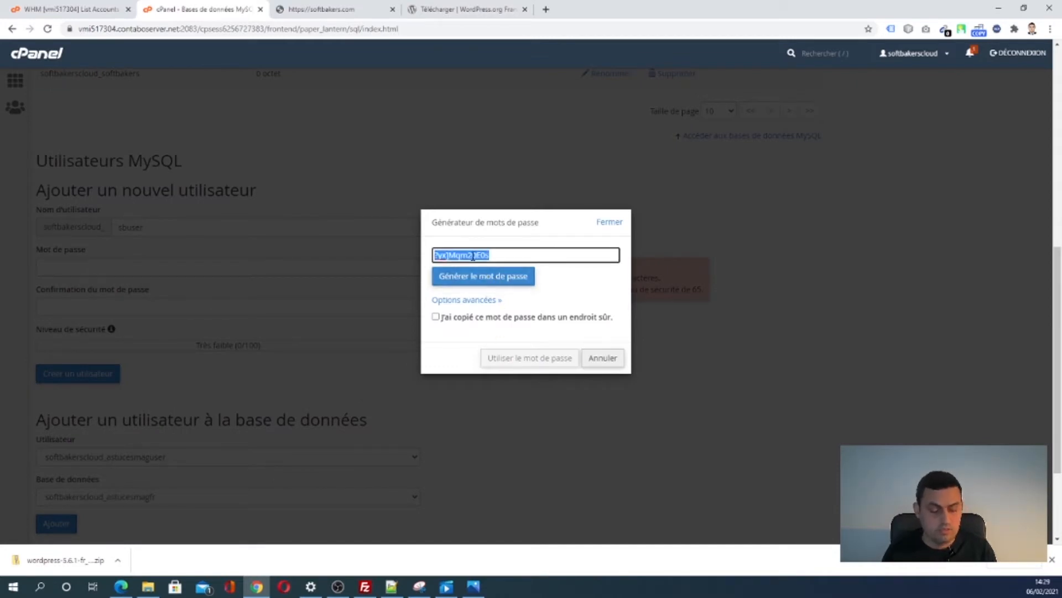
left_click(495, 281)
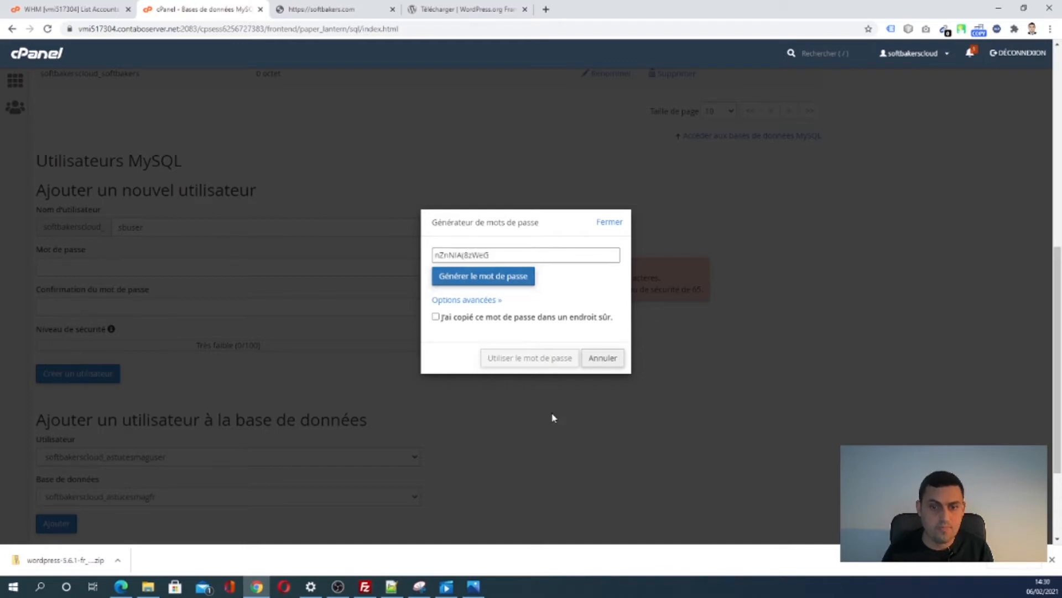
triple_click(470, 256)
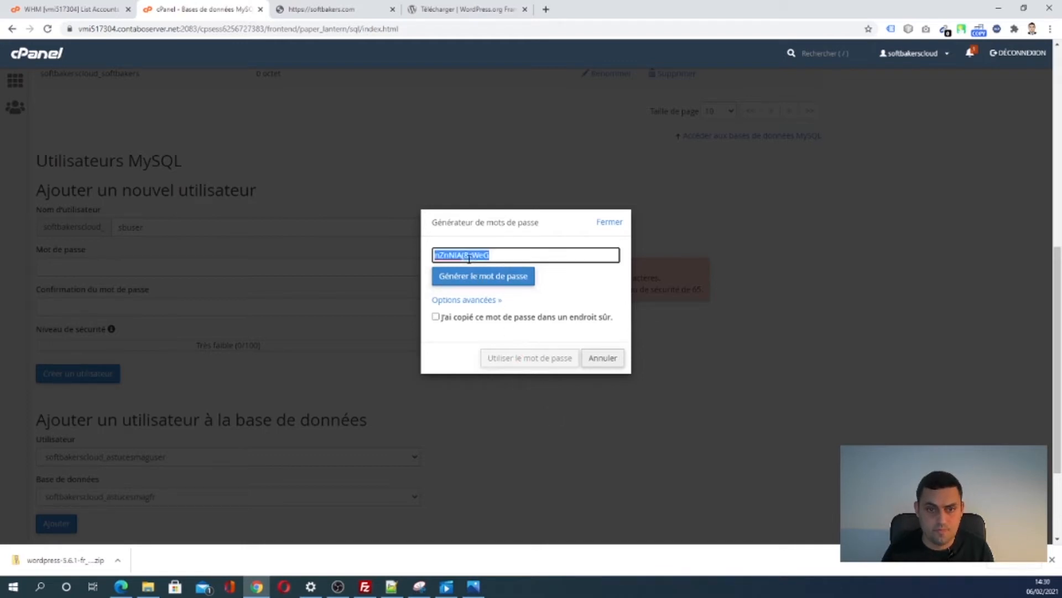
left_click(467, 318)
left_click(530, 359)
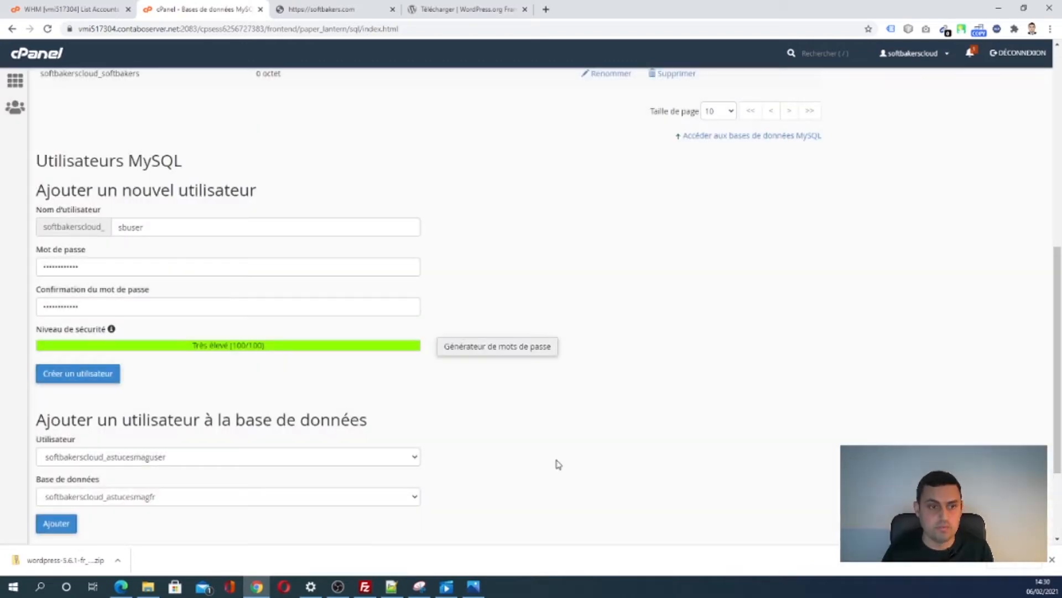
left_click(60, 377)
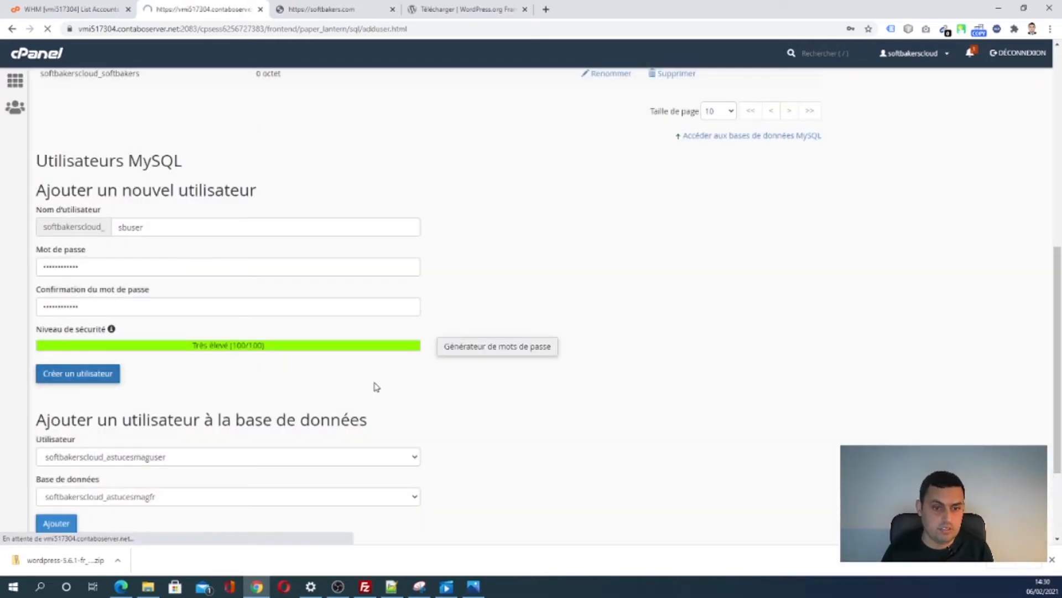
- Paste the generated password into the index.php notes in Notepad++, then return to cPanel
left_click(391, 587)
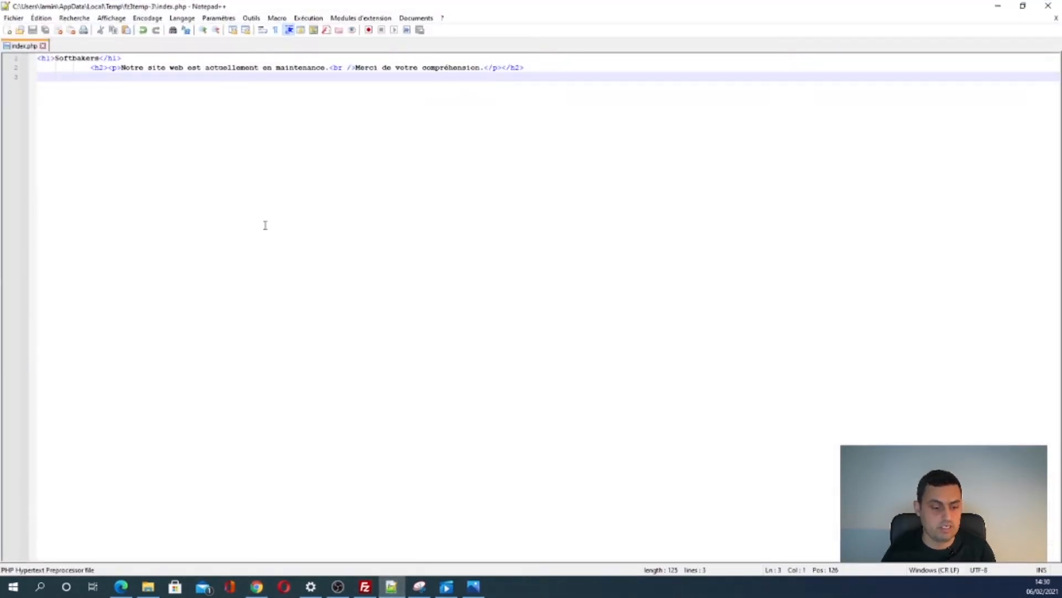
key("Return")
key("Return")
key("ctrl+v")
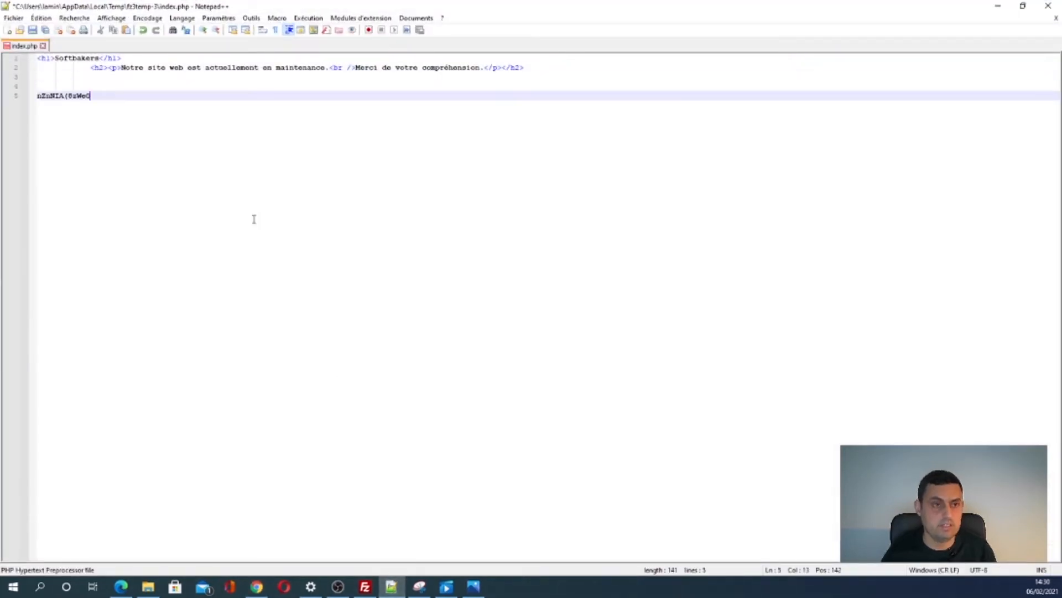
left_click(999, 9)
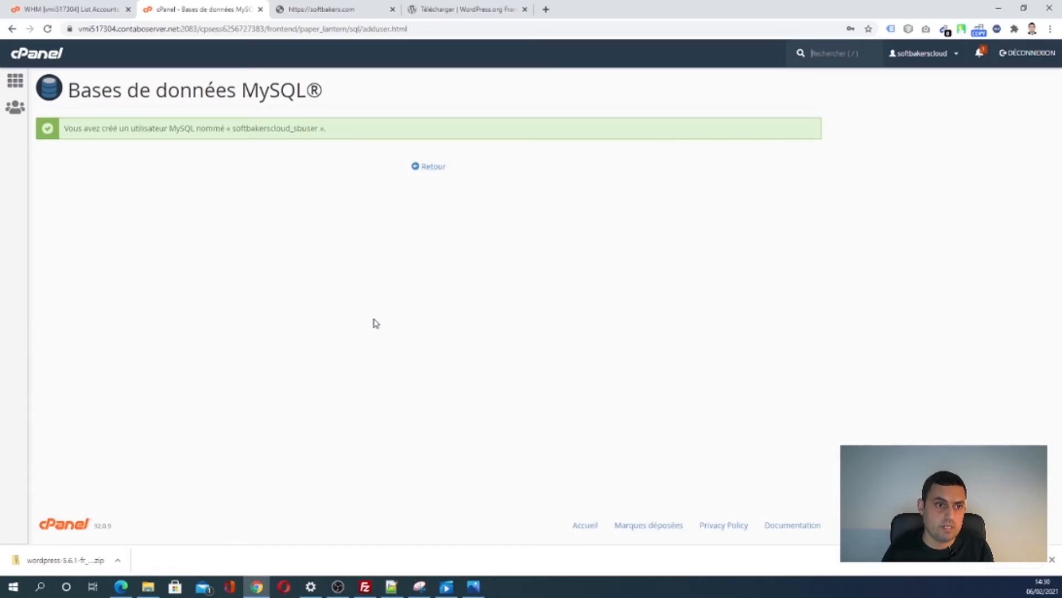
- Add softbakerscloud_sbuser to softbakerscloud_softbakers with Tous les privilèges and copy the success notice
left_click(430, 168)
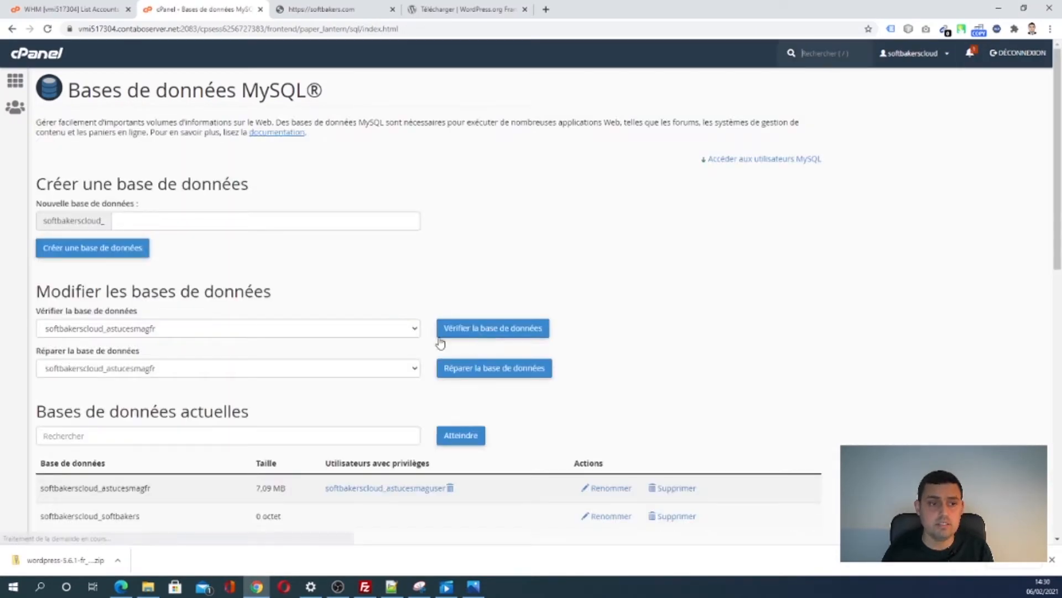
scroll(261, 349, "down", 3)
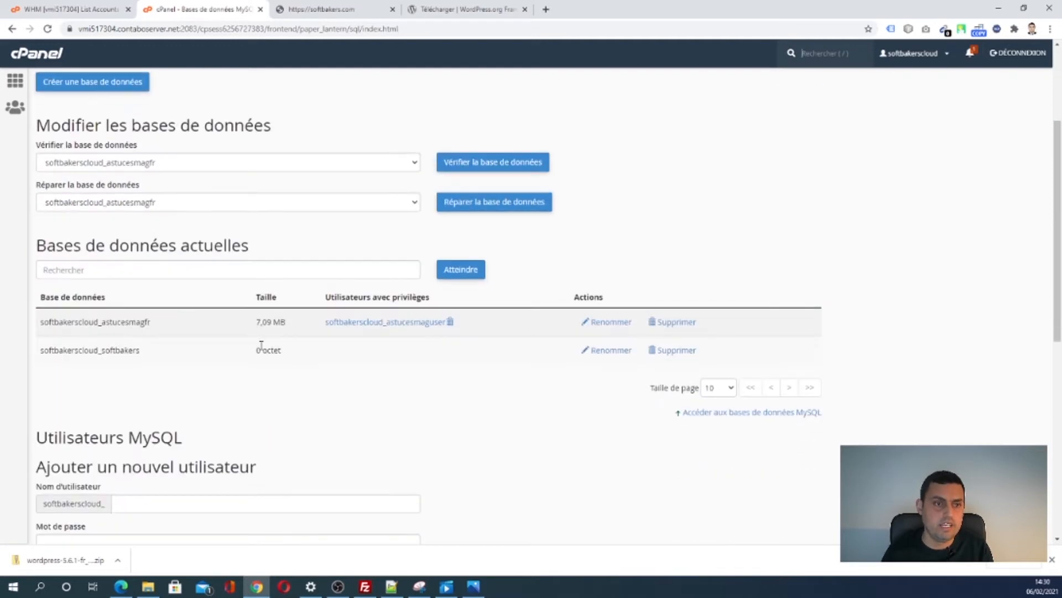
scroll(260, 348, "down", 4)
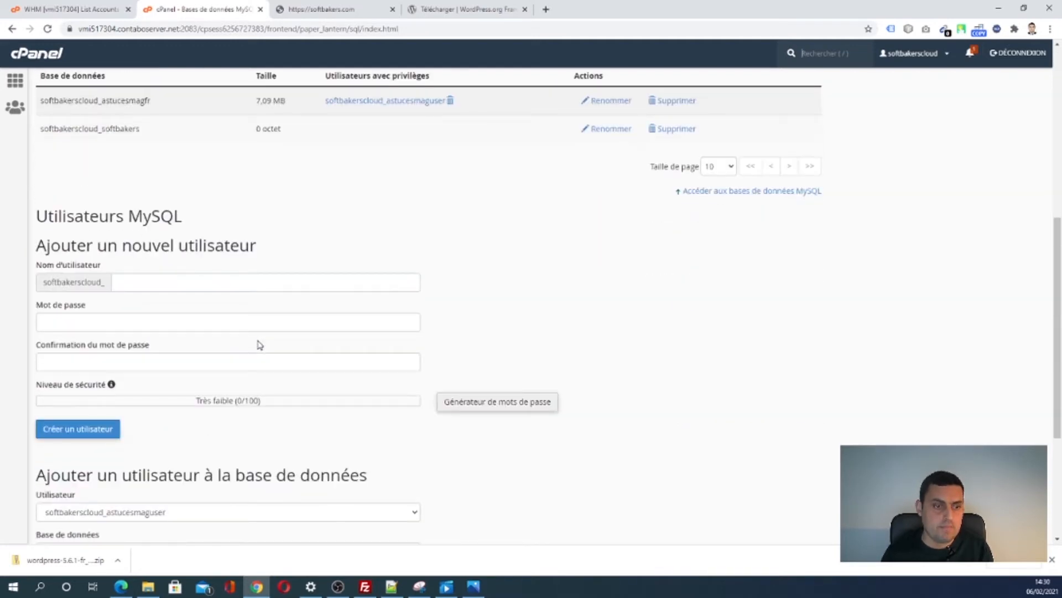
scroll(258, 345, "down", 4)
left_click(201, 298)
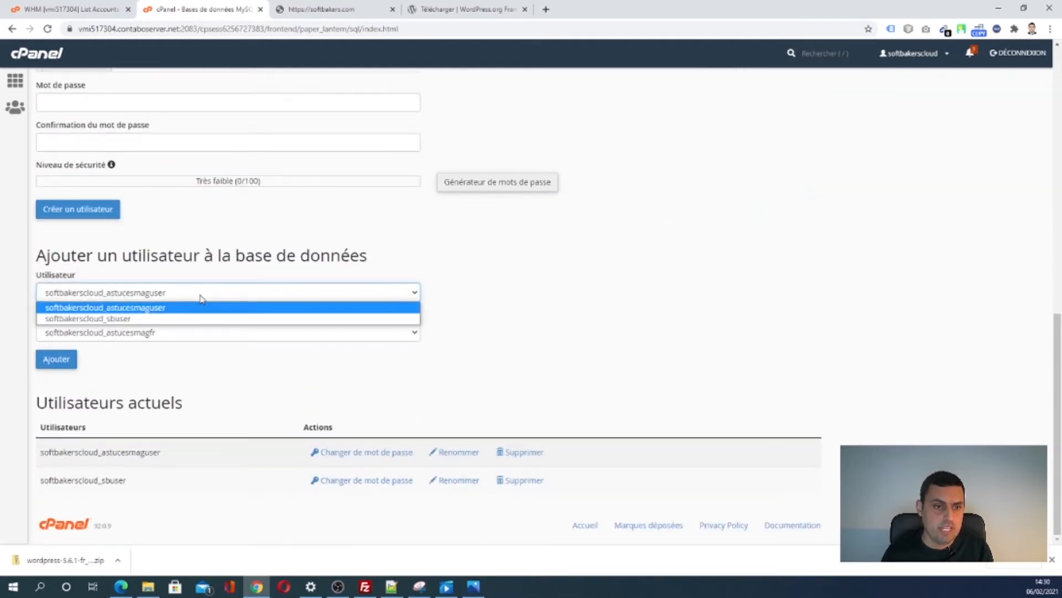
left_click(176, 319)
left_click(188, 334)
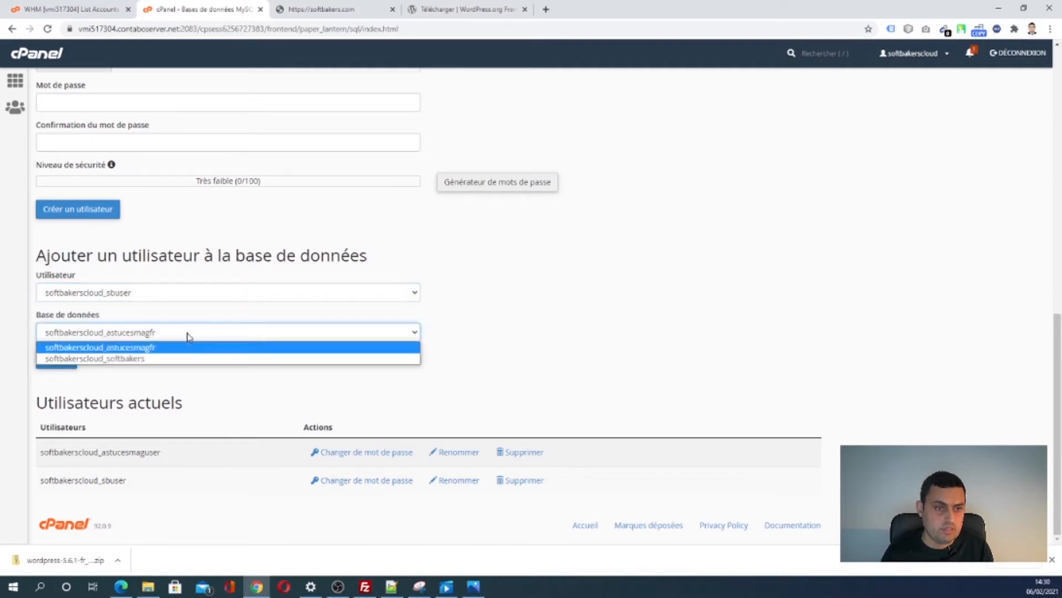
left_click(177, 358)
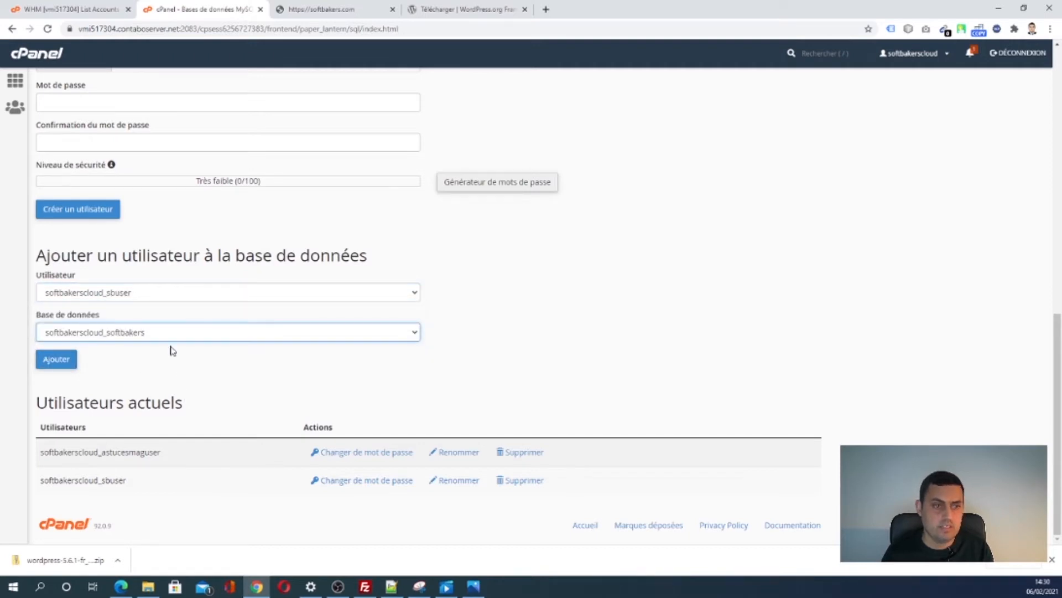
left_click(57, 361)
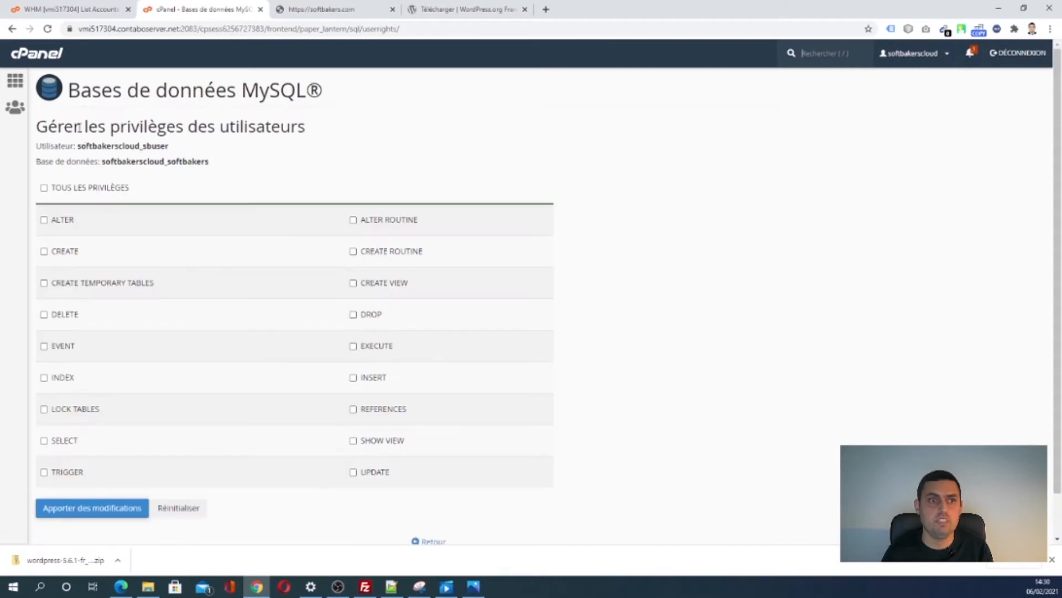
left_click(44, 188)
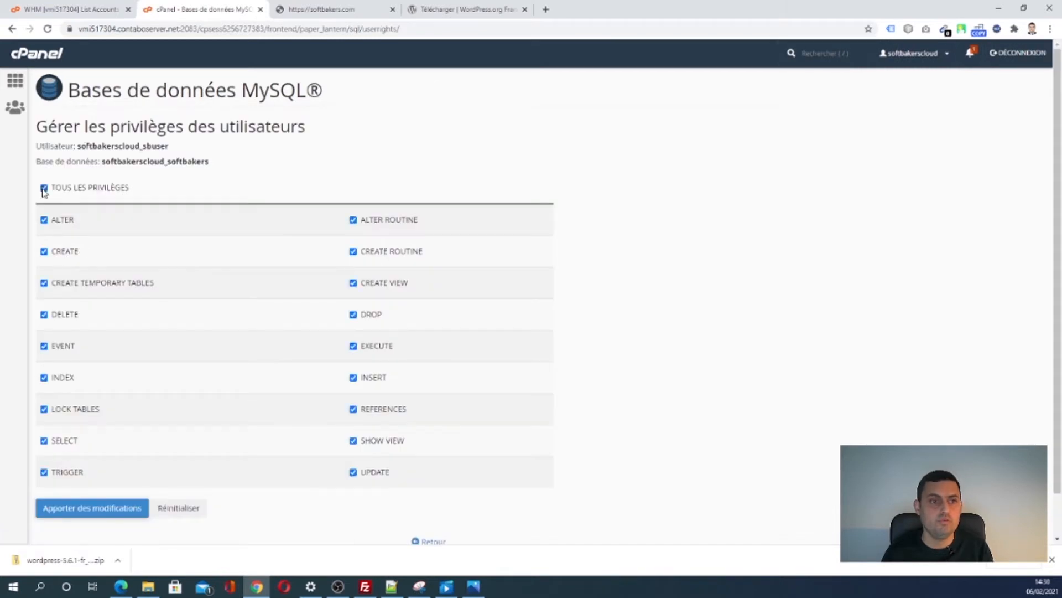
left_click(98, 513)
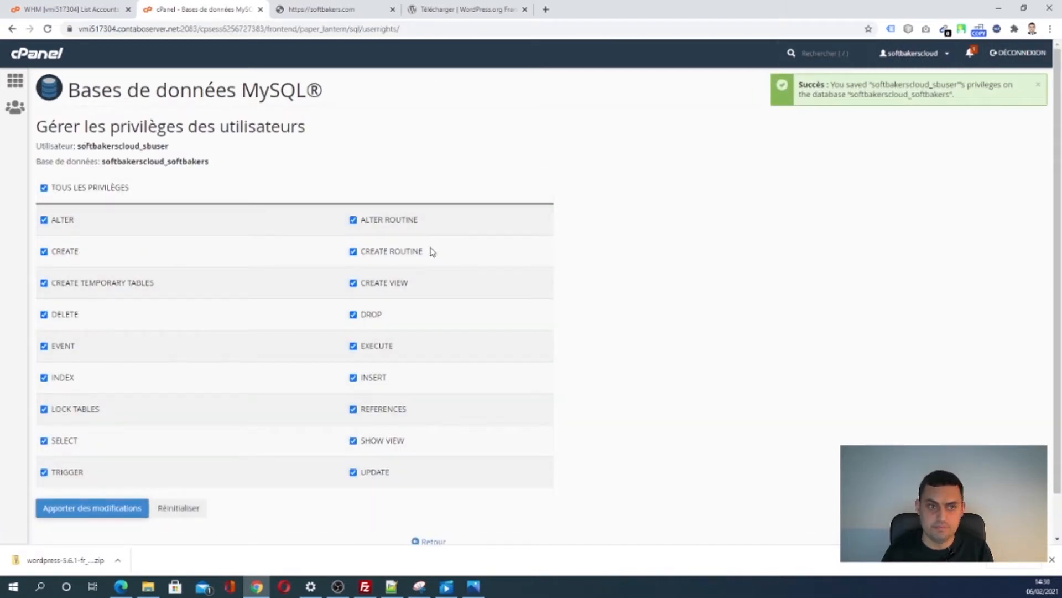
left_click_drag(950, 98, 874, 82)
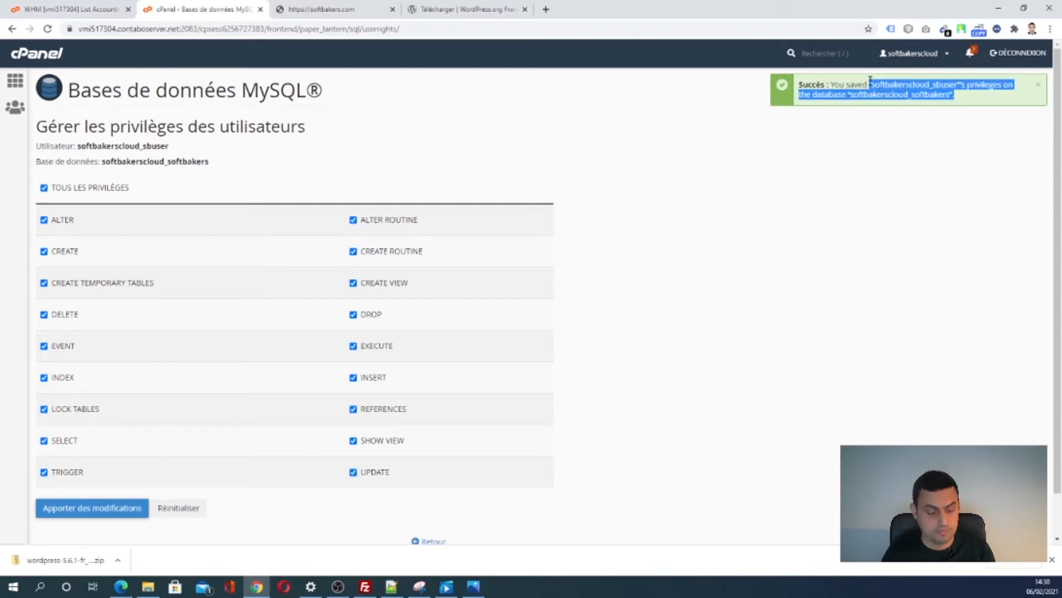
- Paste the copied success notice into the notes and delete its leftover words
left_click(391, 586)
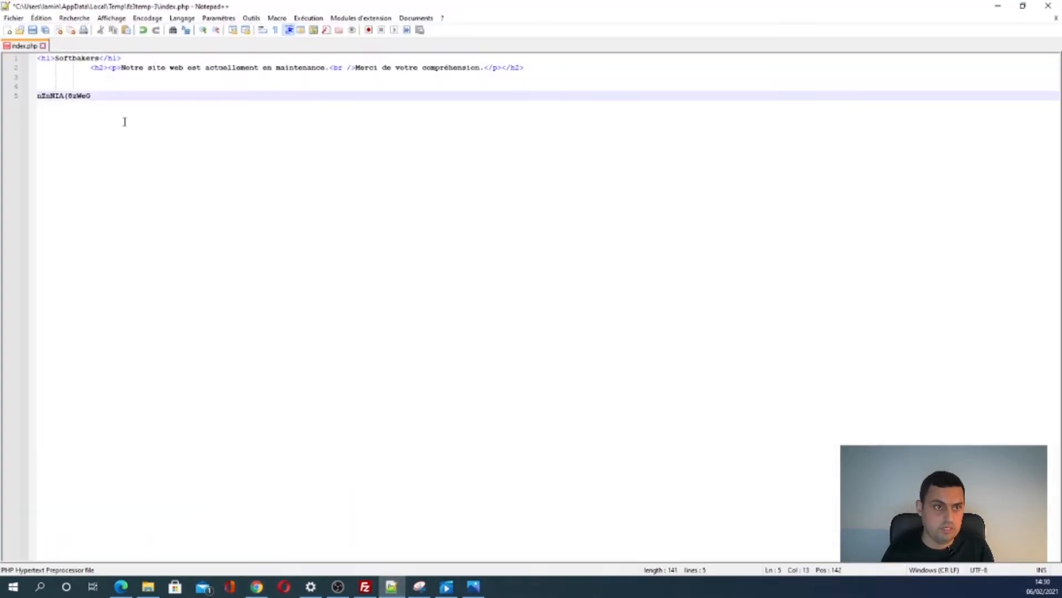
key("Return")
type("\"softbakerscloud_sbuser\"'s privileges on the database \"softbakerscloud_softbakers\".")
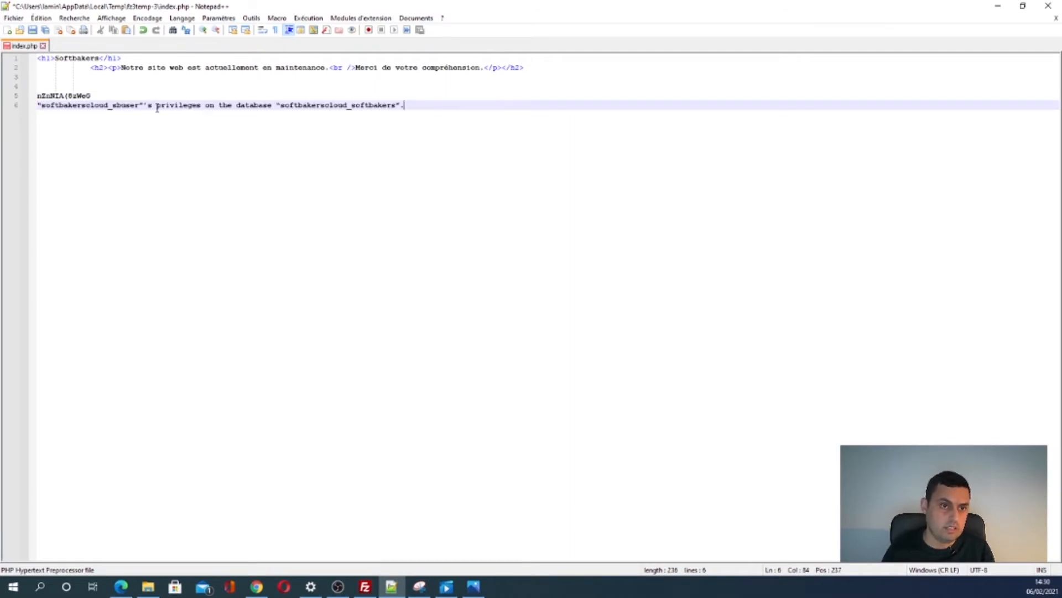
key("Return")
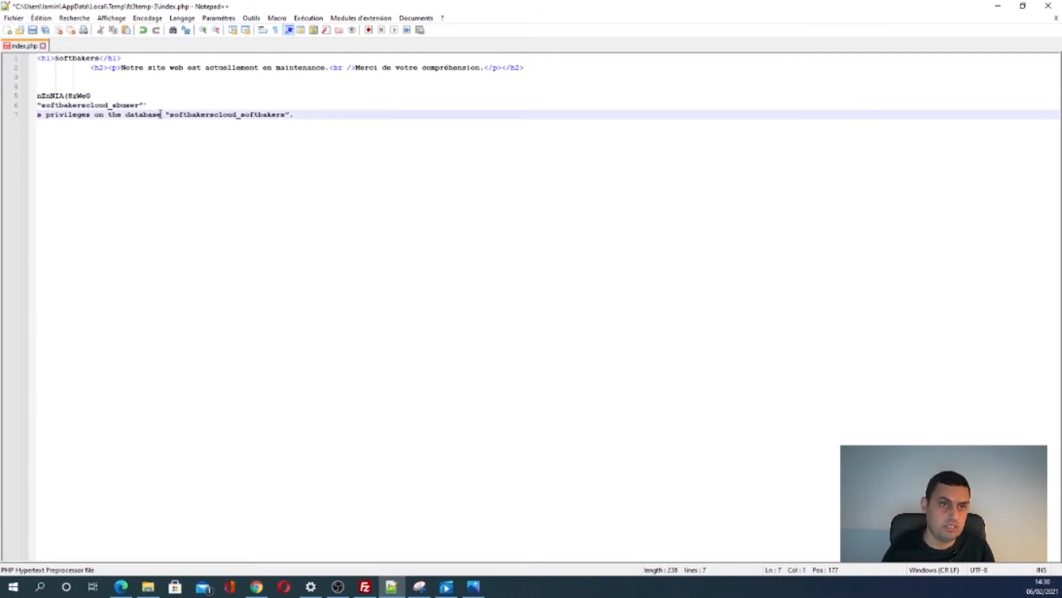
left_click_drag(160, 114, 37, 115)
key("Delete")
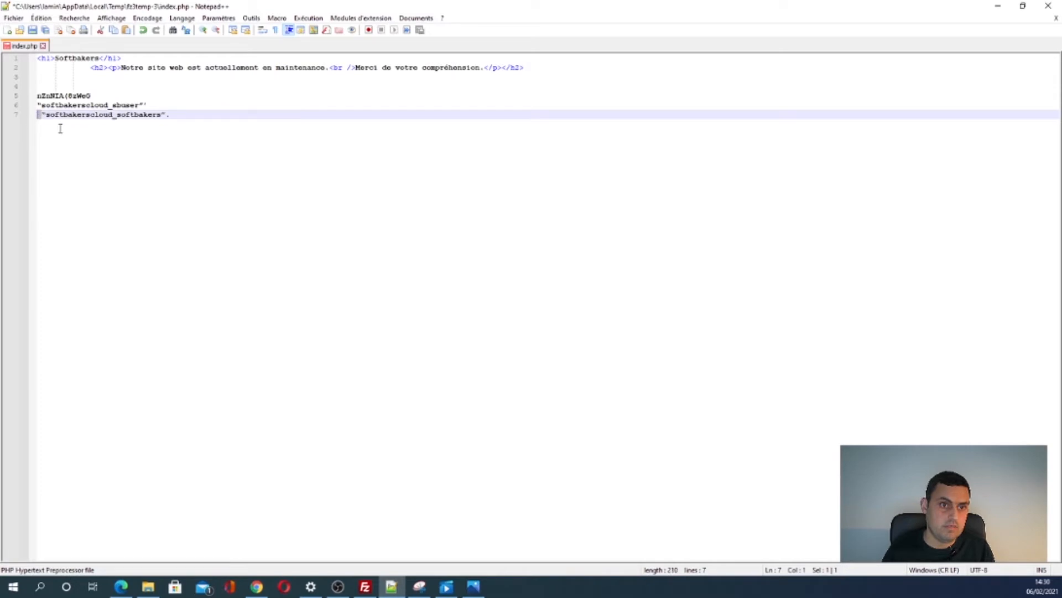
- Strip the quotes and period so softbakerscloud_sbuser and softbakerscloud_softbakers sit on separate lines
left_click(175, 114)
key("BackSpace")
key("BackSpace")
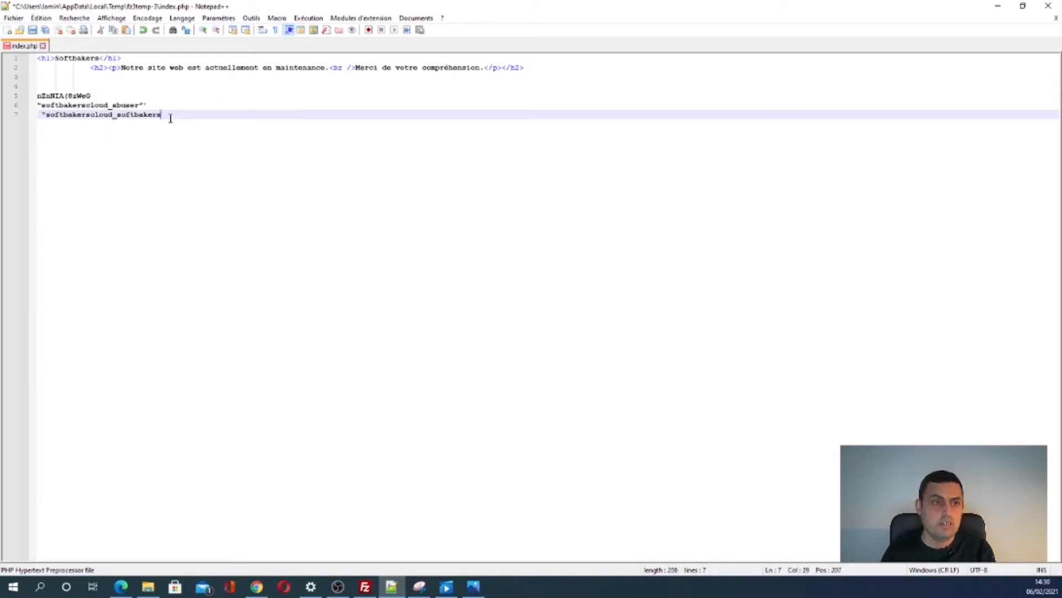
left_click(154, 104)
key("BackSpace")
key("BackSpace")
key("BackSpace")
key("BackSpace")
key("BackSpace")
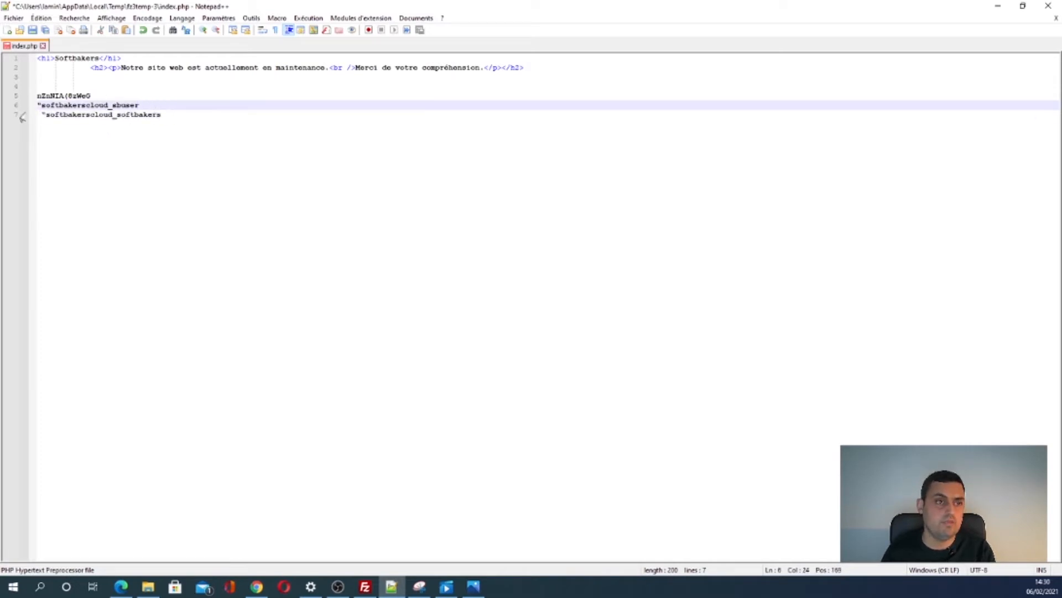
left_click(40, 104)
key("BackSpace")
key("BackSpace")
key("BackSpace")
key("BackSpace")
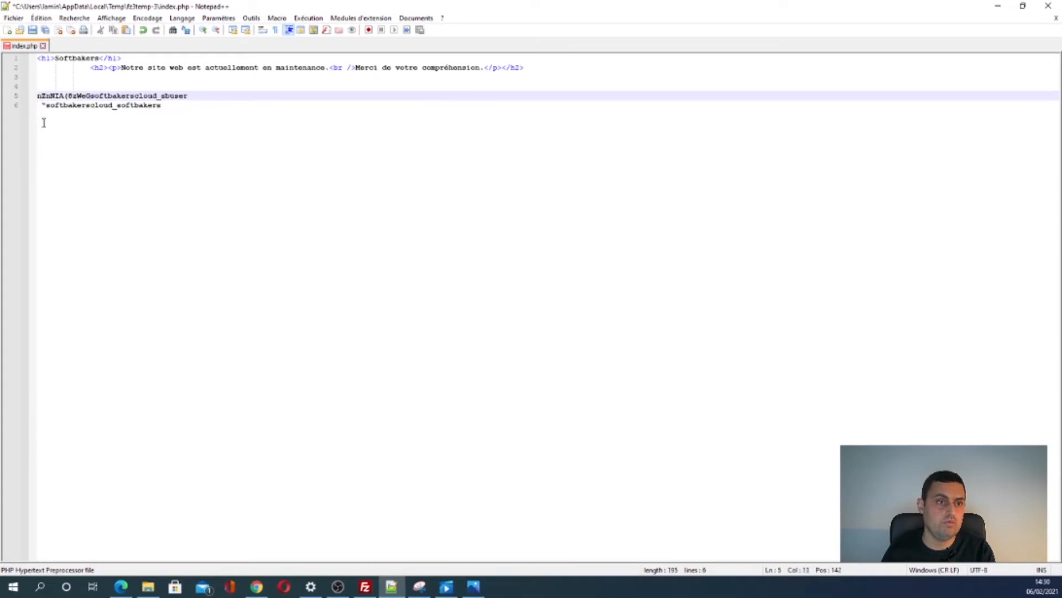
key("Return")
left_click(47, 114)
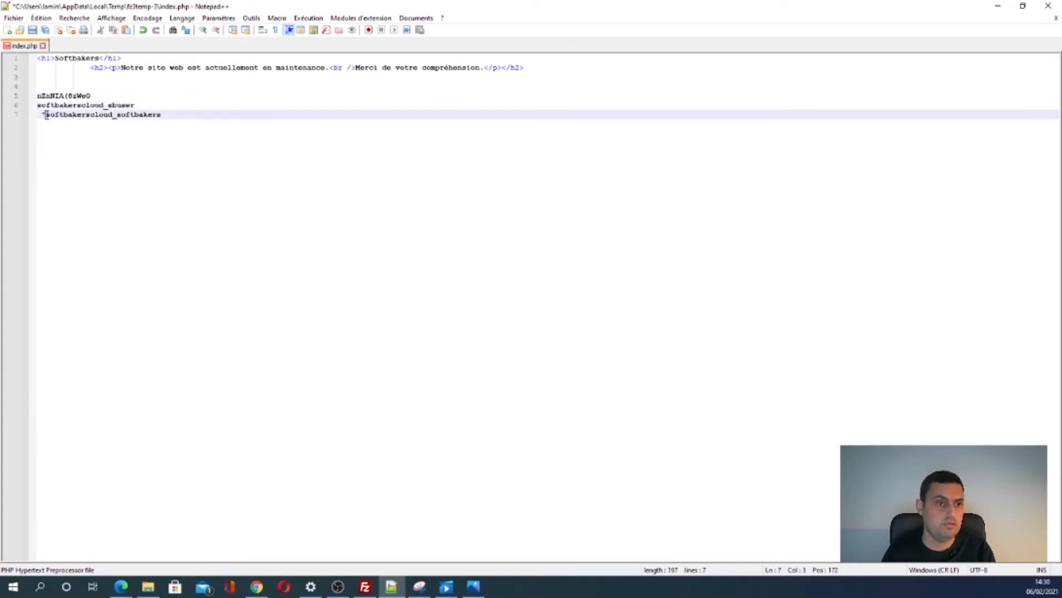
key("BackSpace")
key("BackSpace")
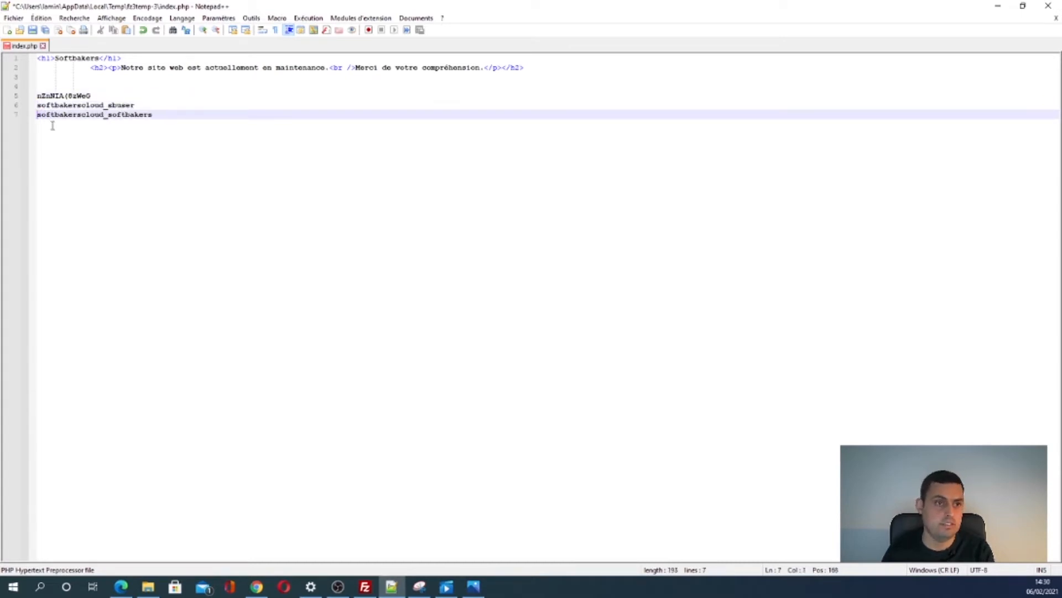
key("End")
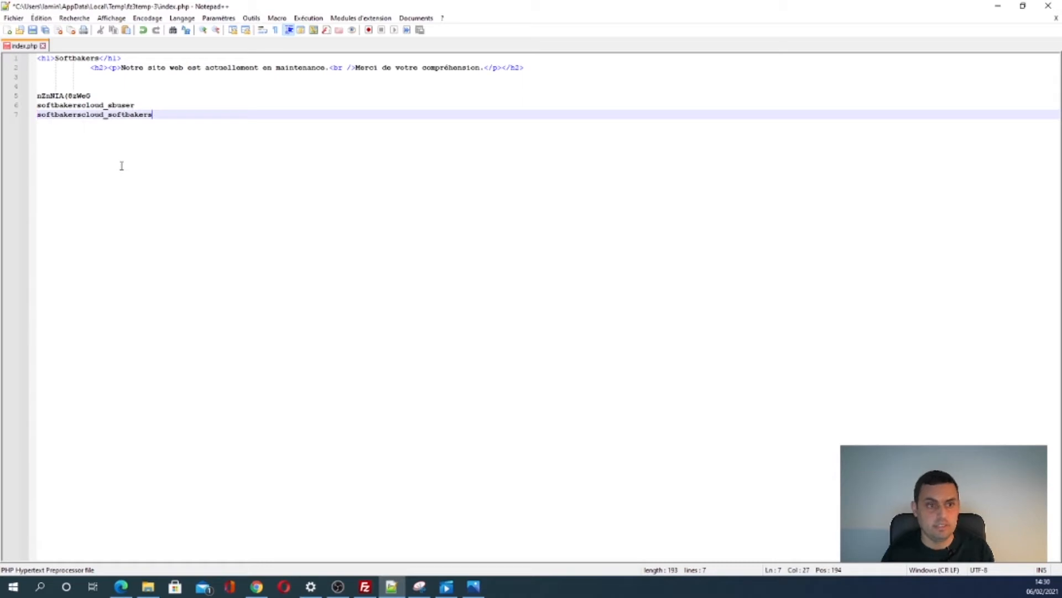
left_click(360, 587)
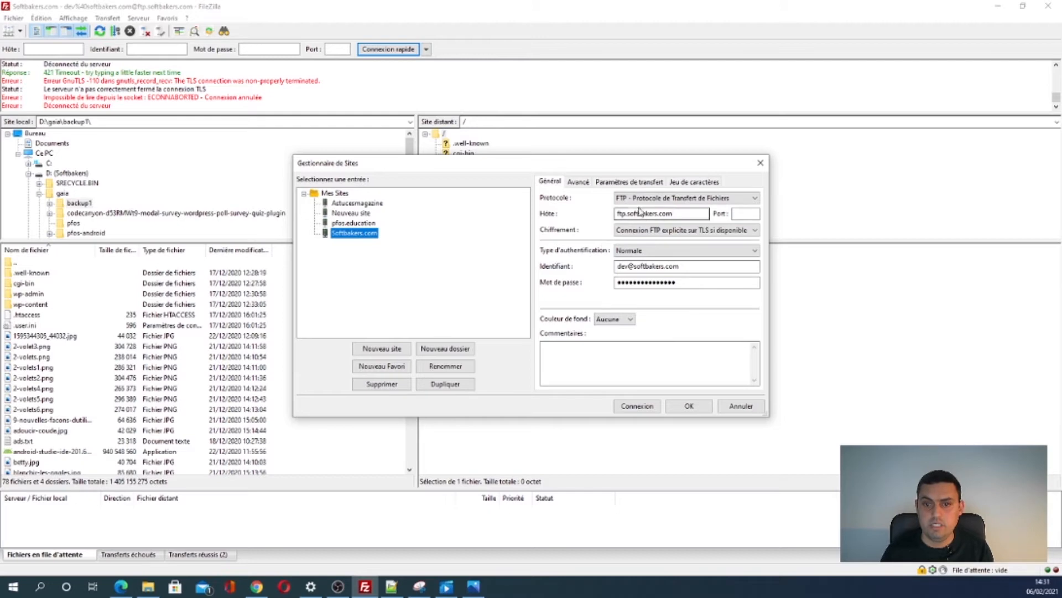
- Connect FileZilla to the saved Softbakers.com site as a second connection
left_click(653, 282)
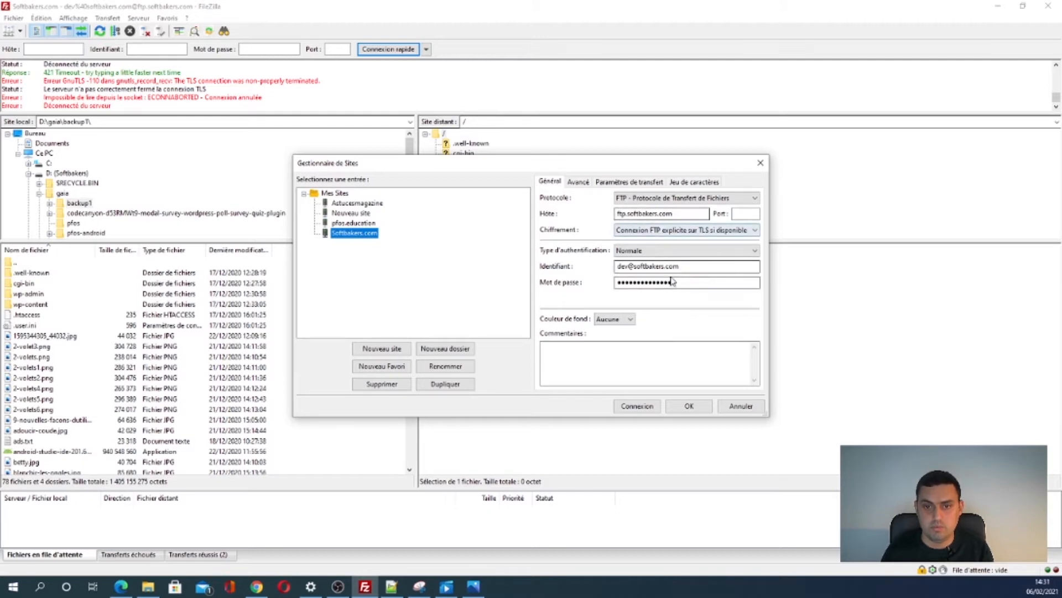
left_click(638, 406)
left_click(578, 319)
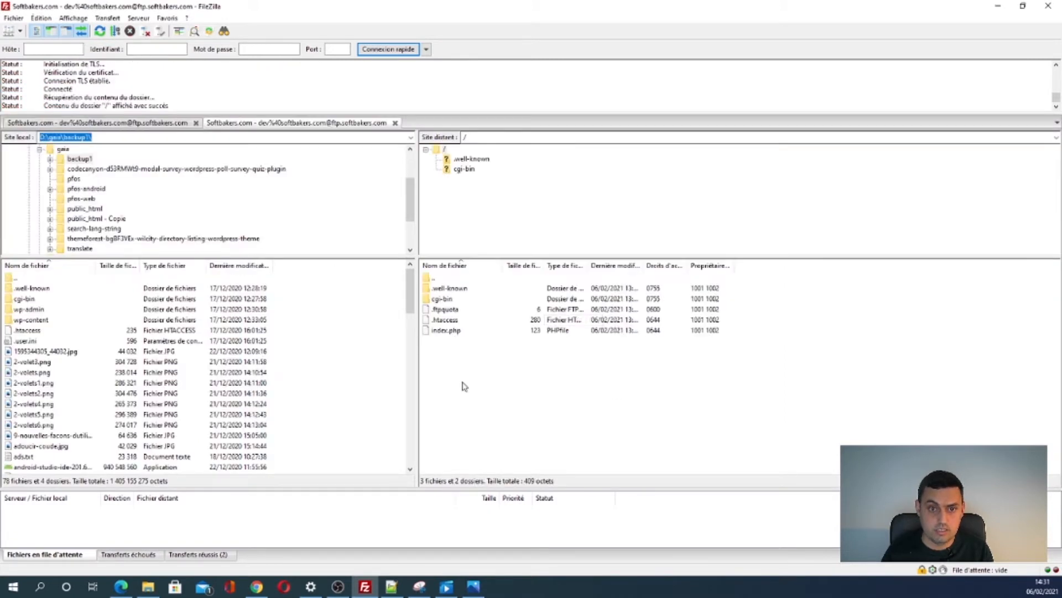
- Set the local folder path to D:\site
left_click(478, 376)
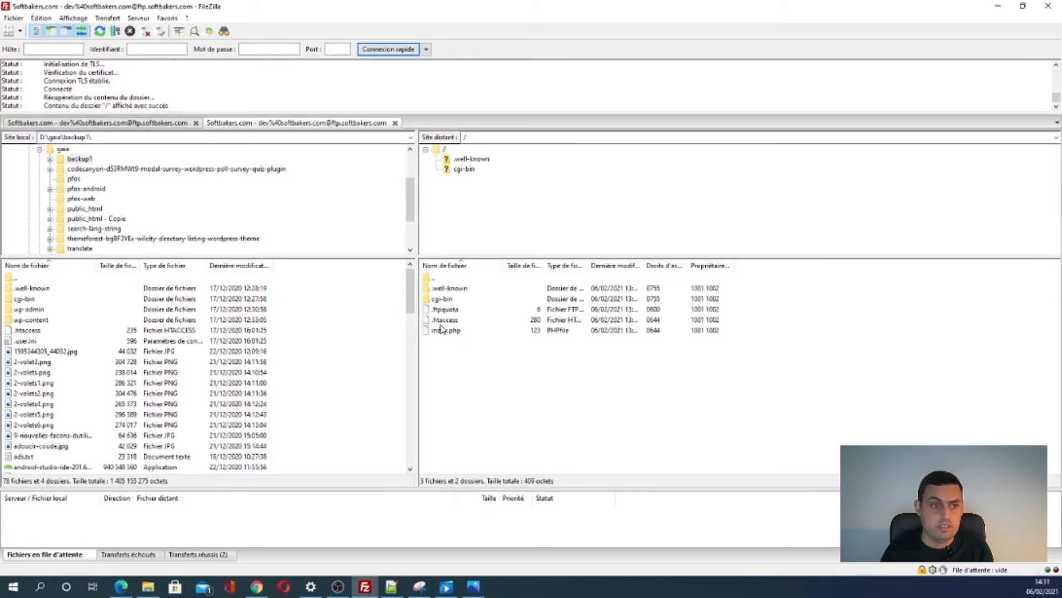
left_click(50, 137)
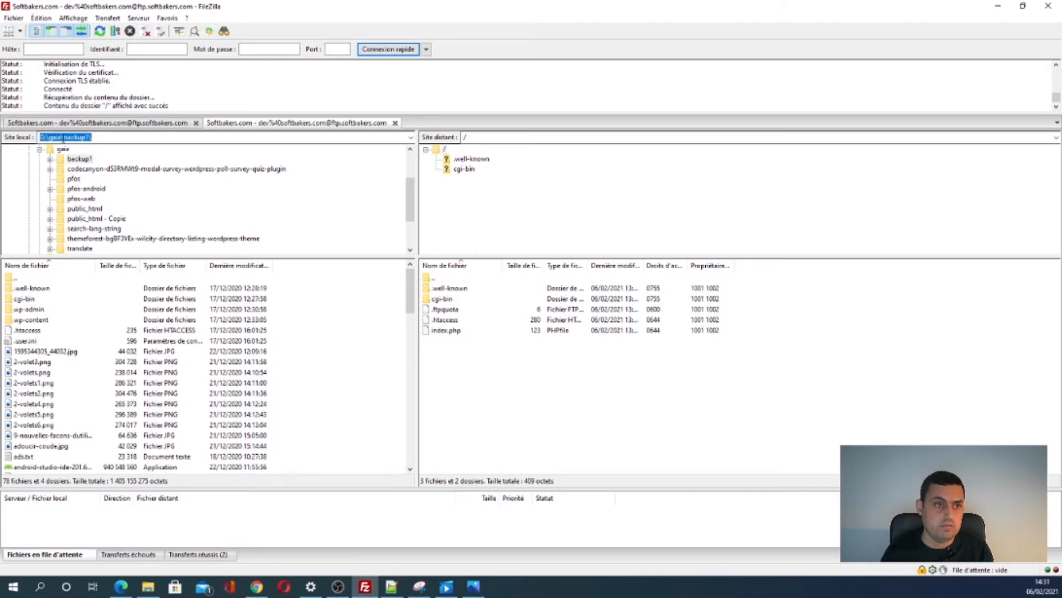
left_click(98, 139)
left_click_drag(51, 137, 144, 142)
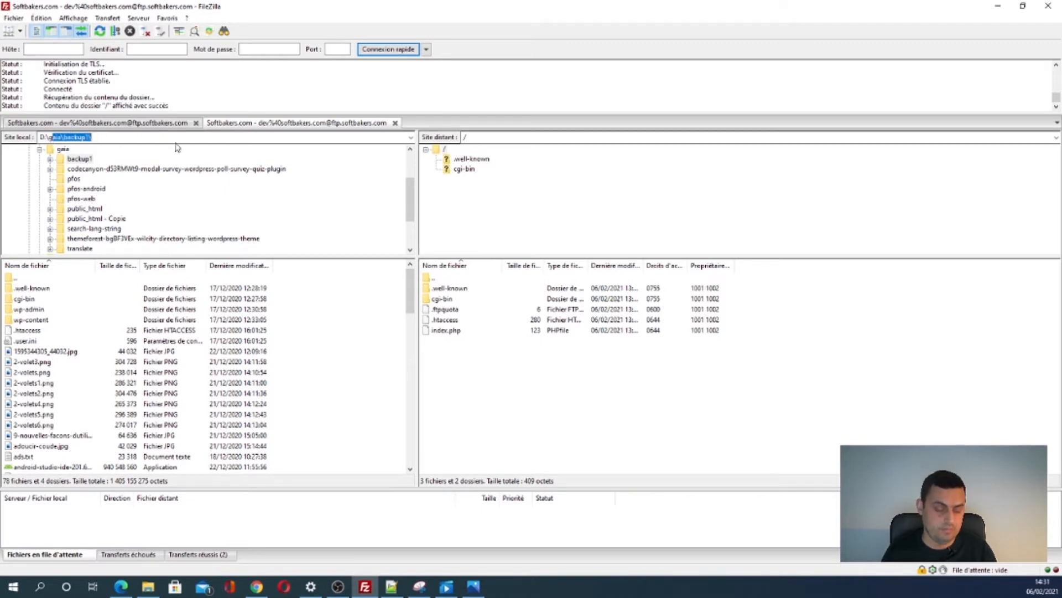
type("a")
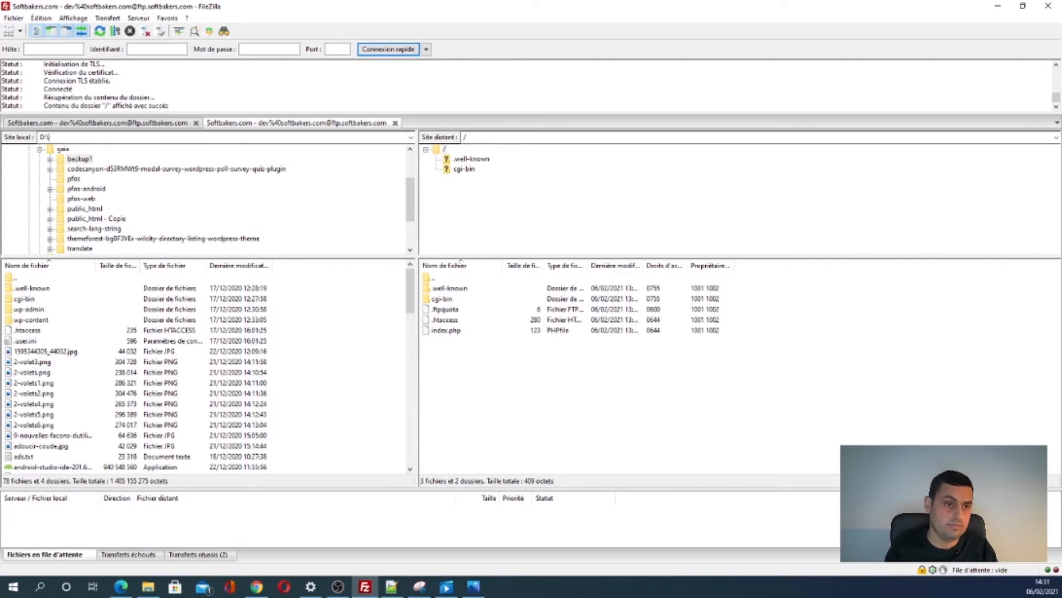
type("g")
key("Return")
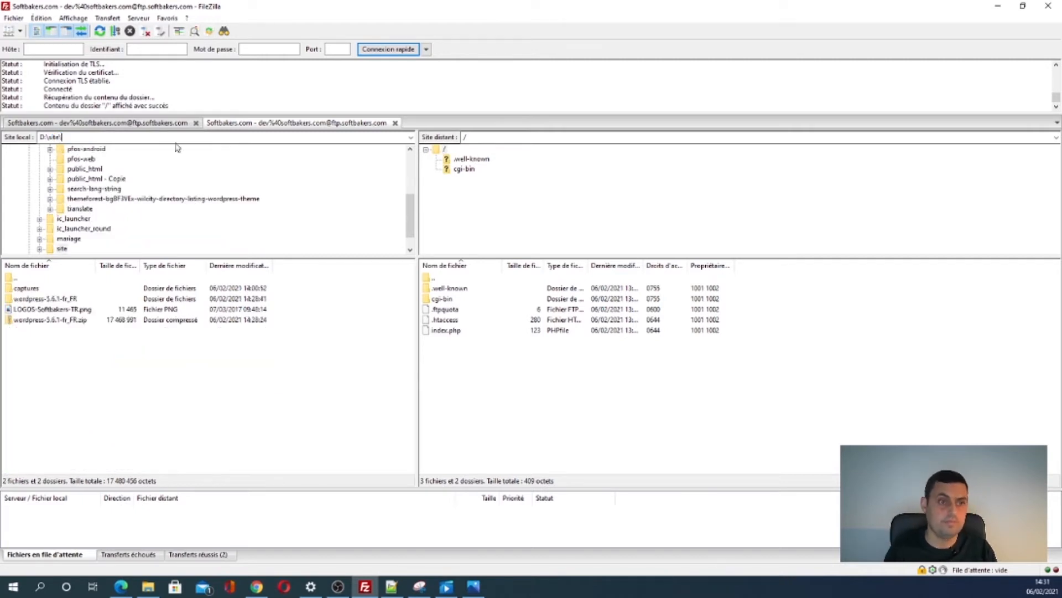
- Open wordpress-5.6.1-fr_FR > wordpress locally and select all its files and folders
double_click(61, 301)
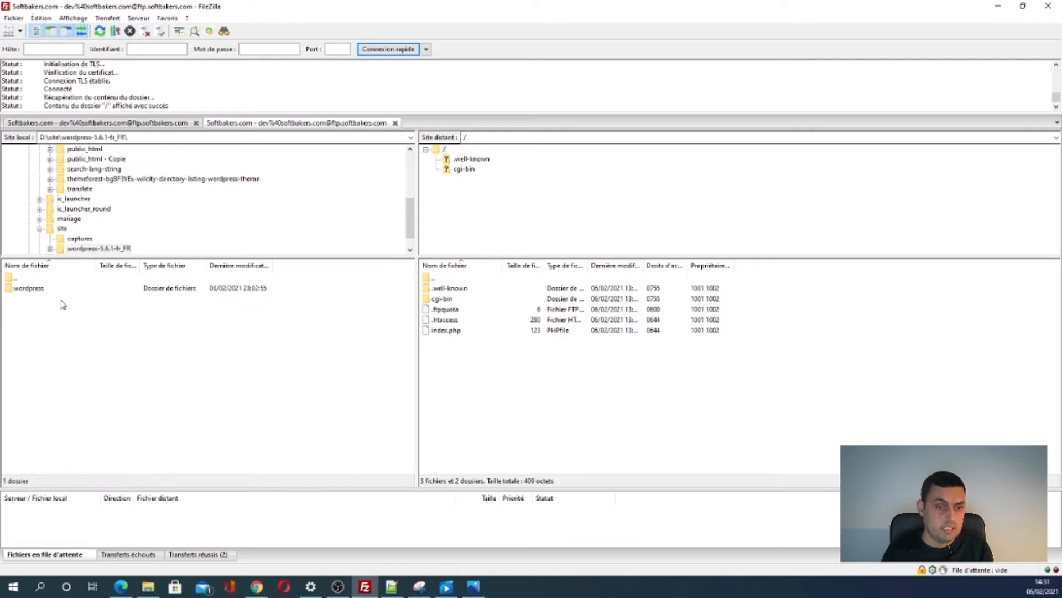
double_click(58, 288)
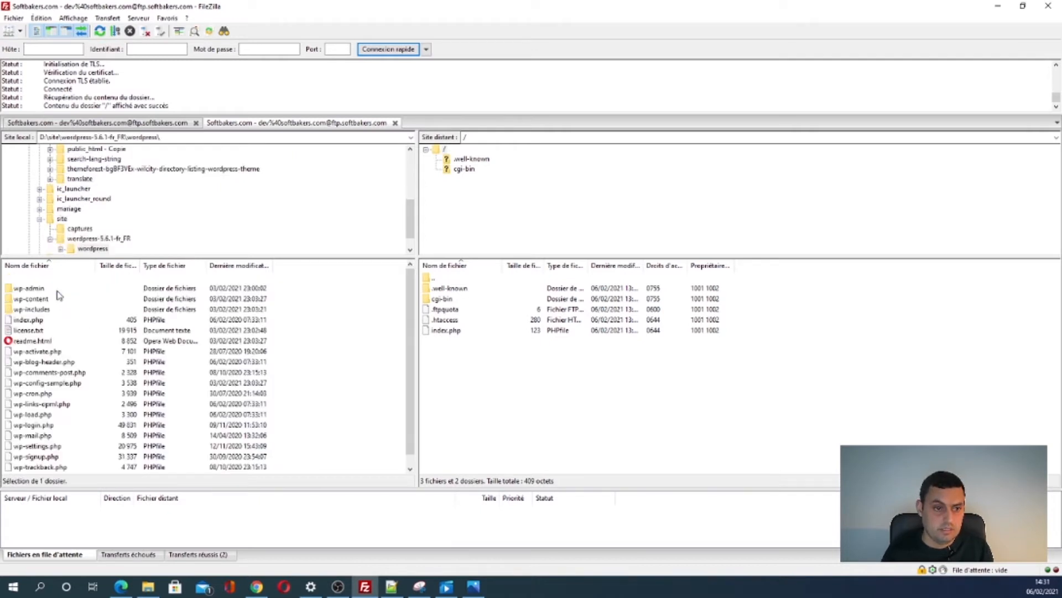
left_click(73, 340)
key("ctrl+a")
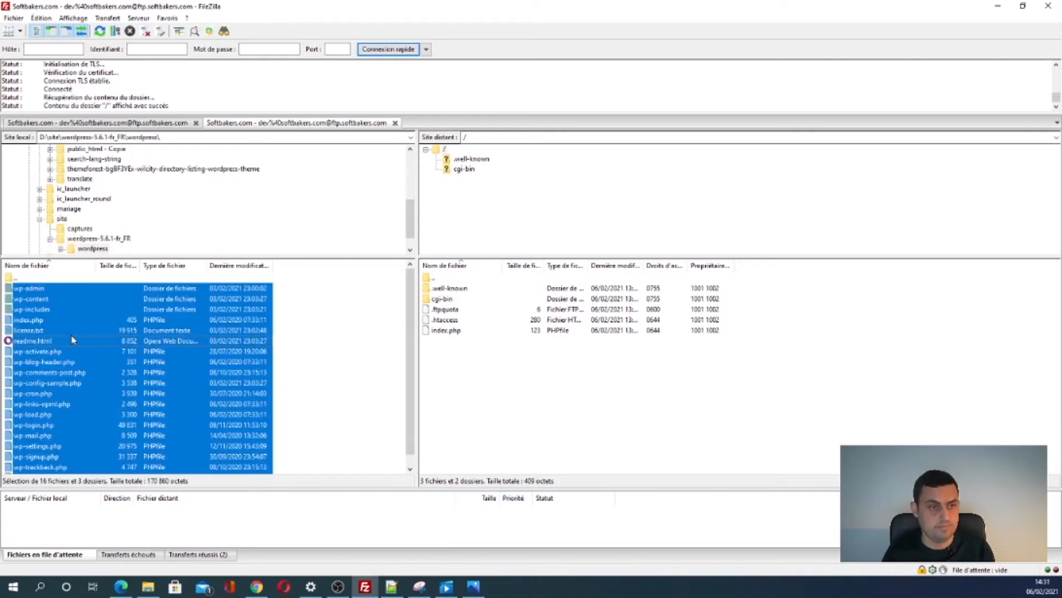
- Upload the selected WordPress files to the remote / root, replacing index.php, then minimize FileZilla
left_click_drag(162, 365, 578, 407)
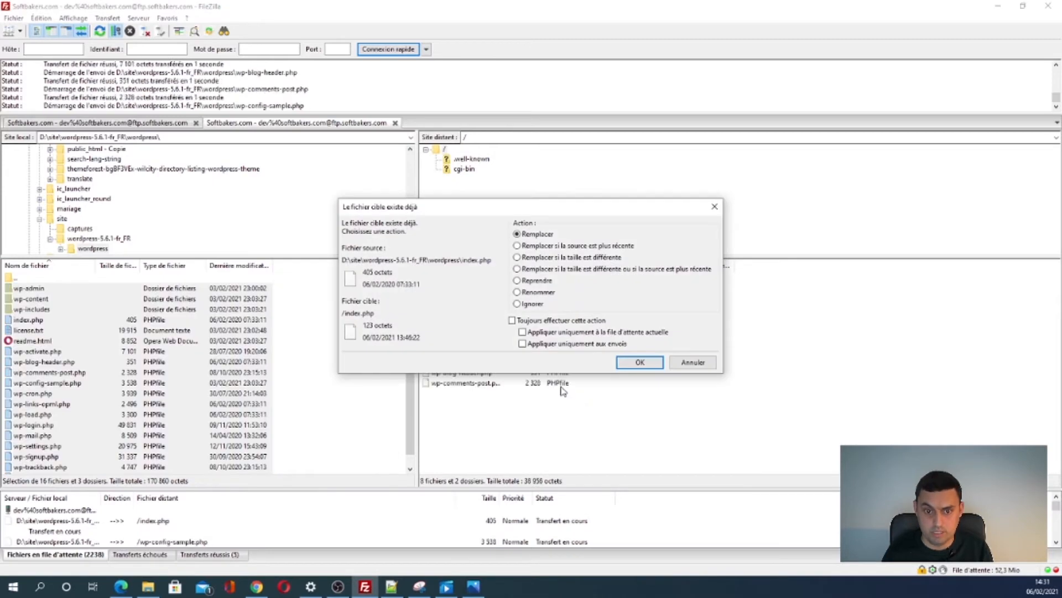
left_click(640, 362)
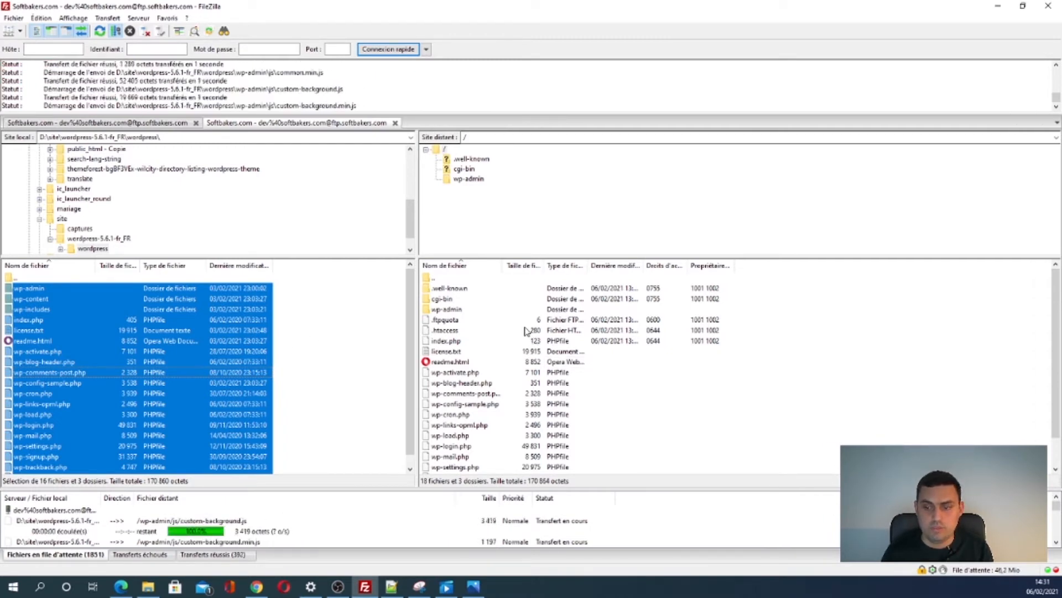
left_click(998, 6)
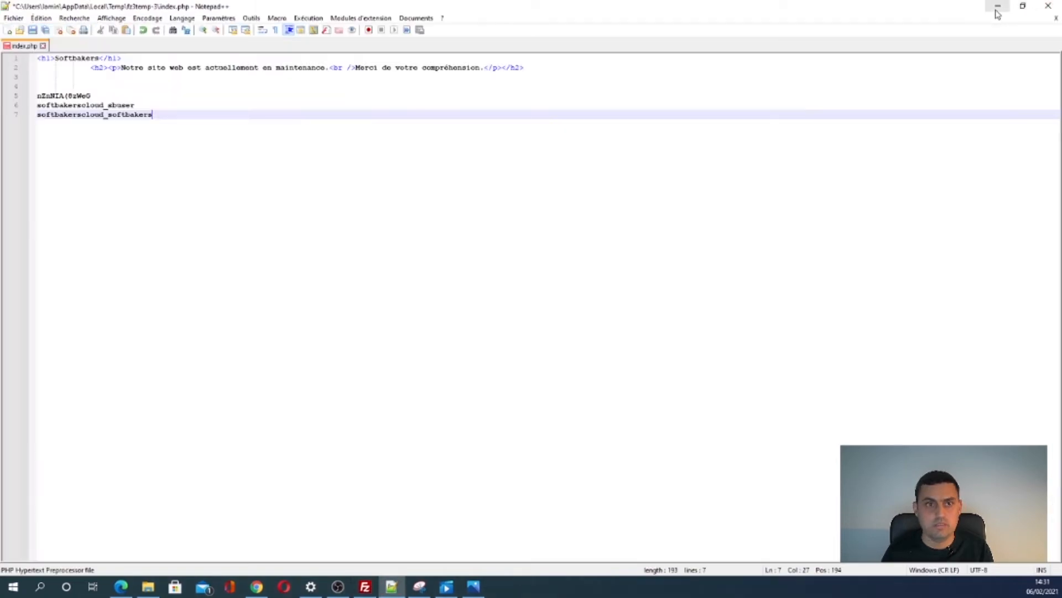
mouse_move(263, 590)
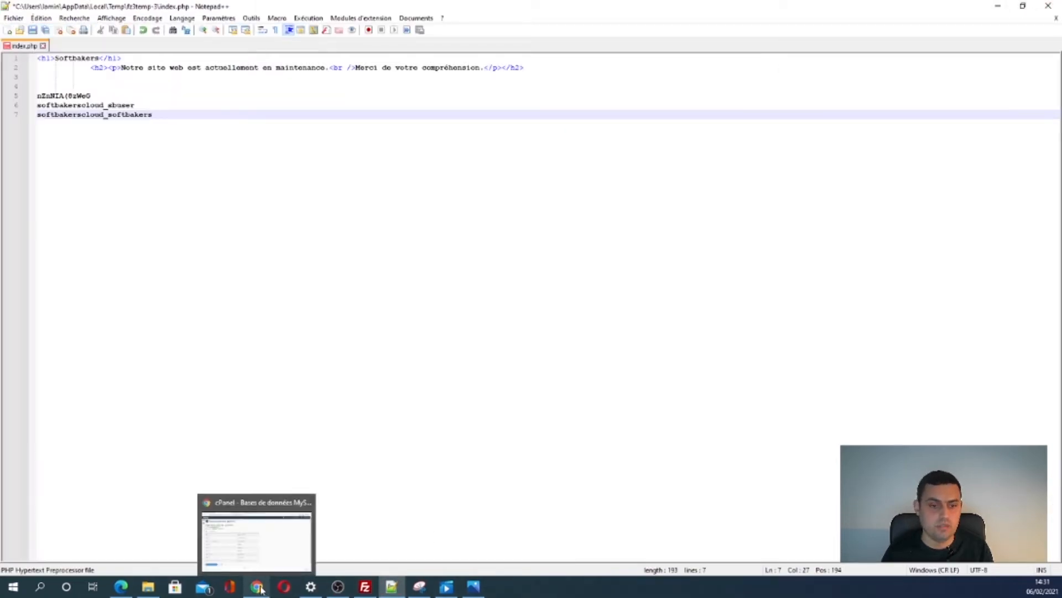
left_click(250, 535)
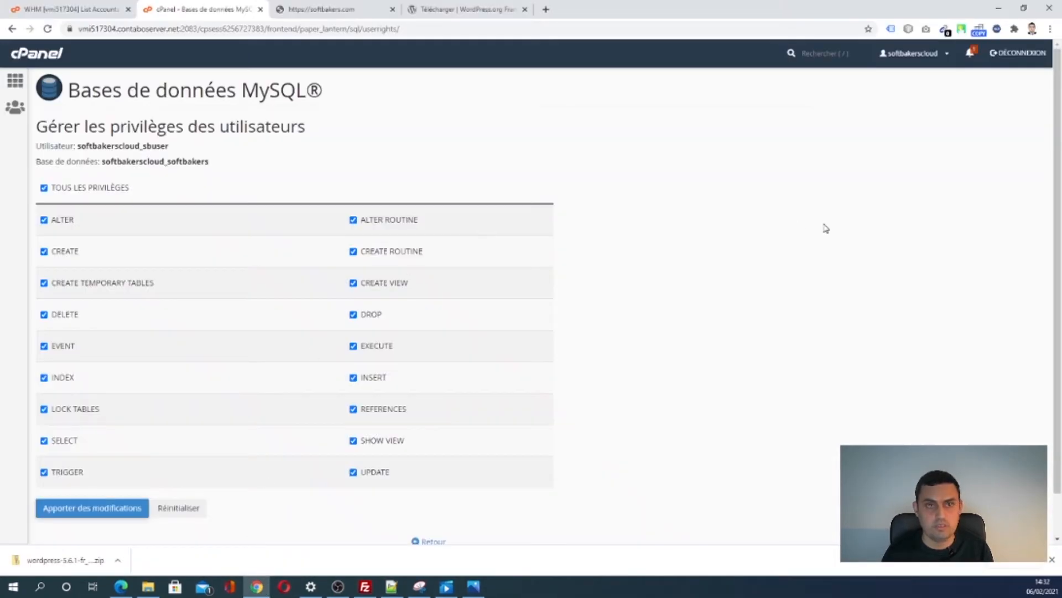
left_click(85, 9)
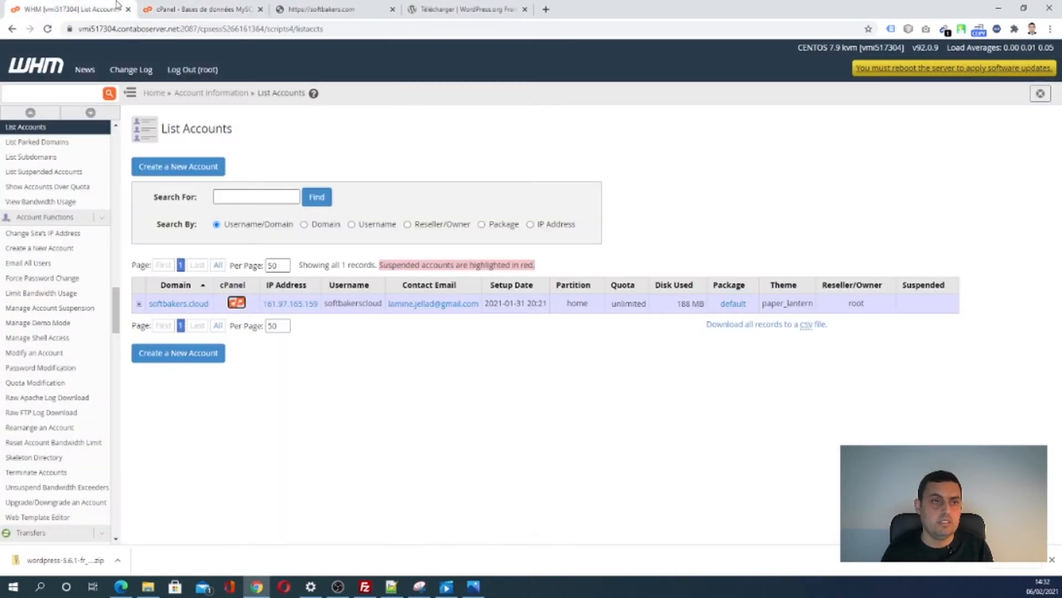
left_click(190, 6)
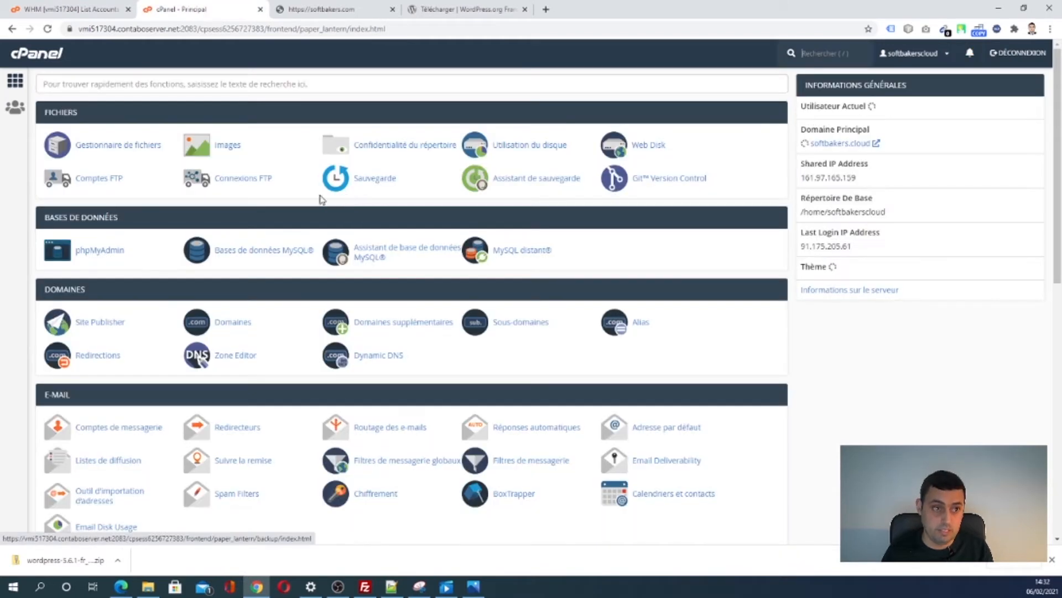
left_click(112, 145)
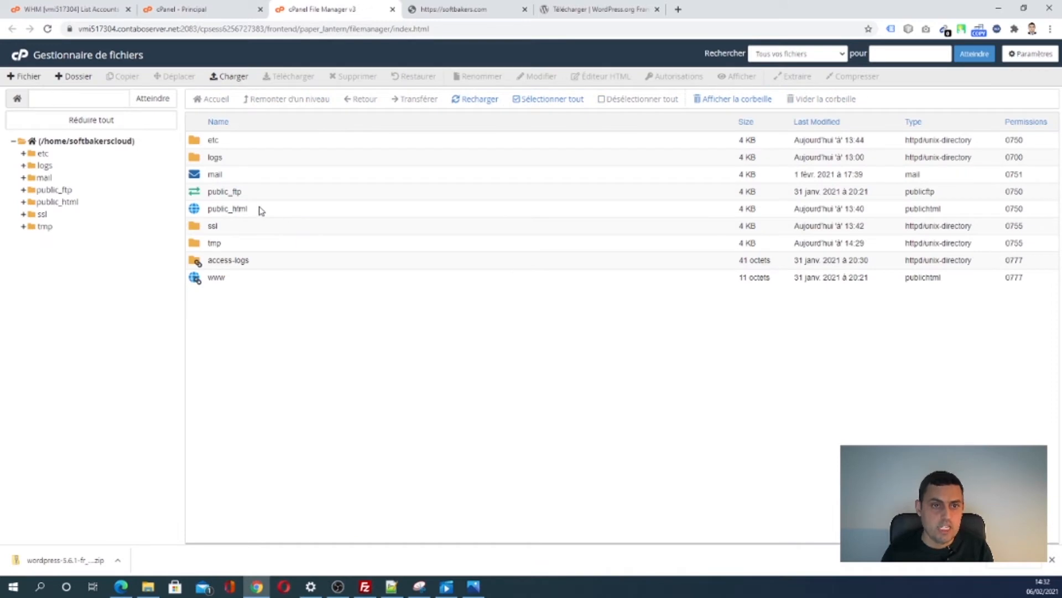
left_click(227, 80)
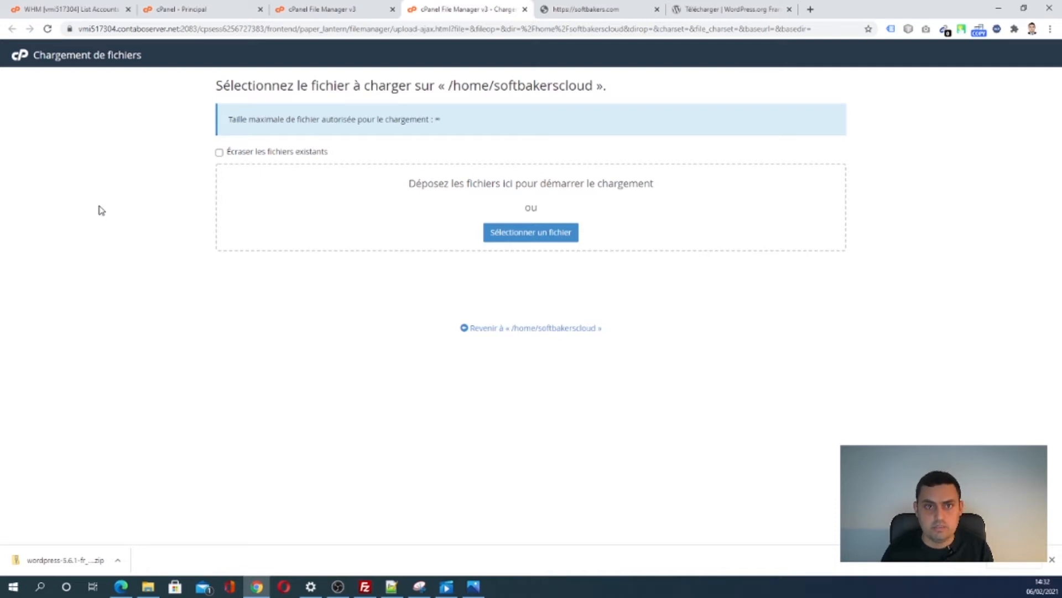
left_click(524, 9)
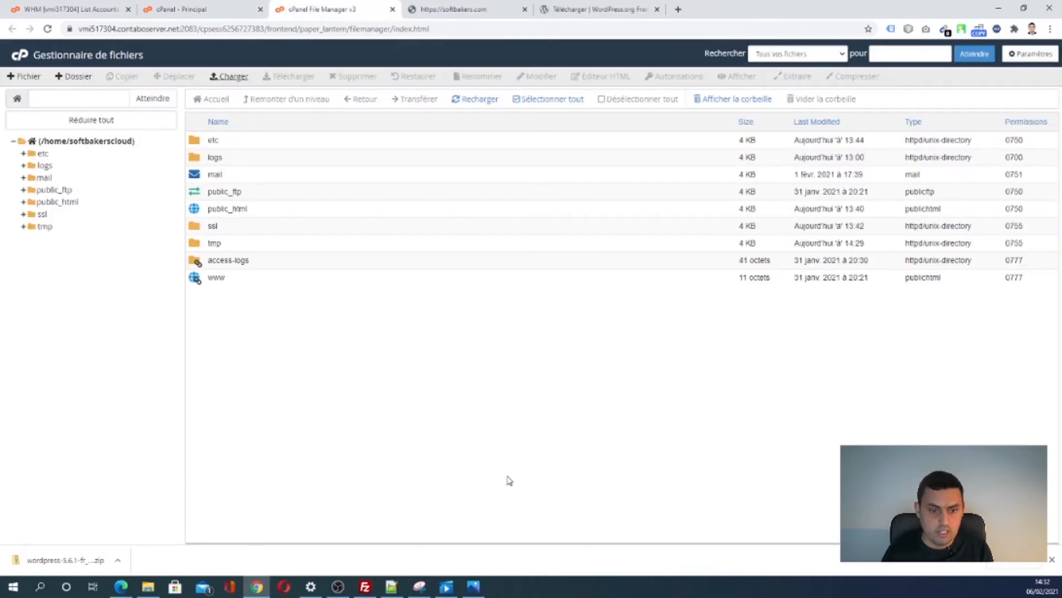
left_click(365, 585)
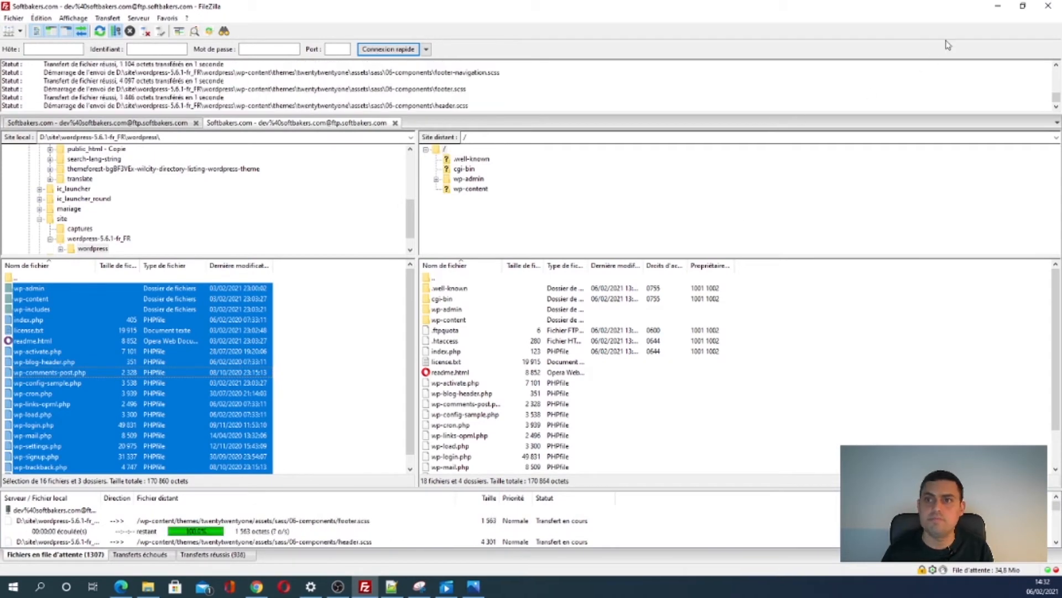
key("alt+Tab")
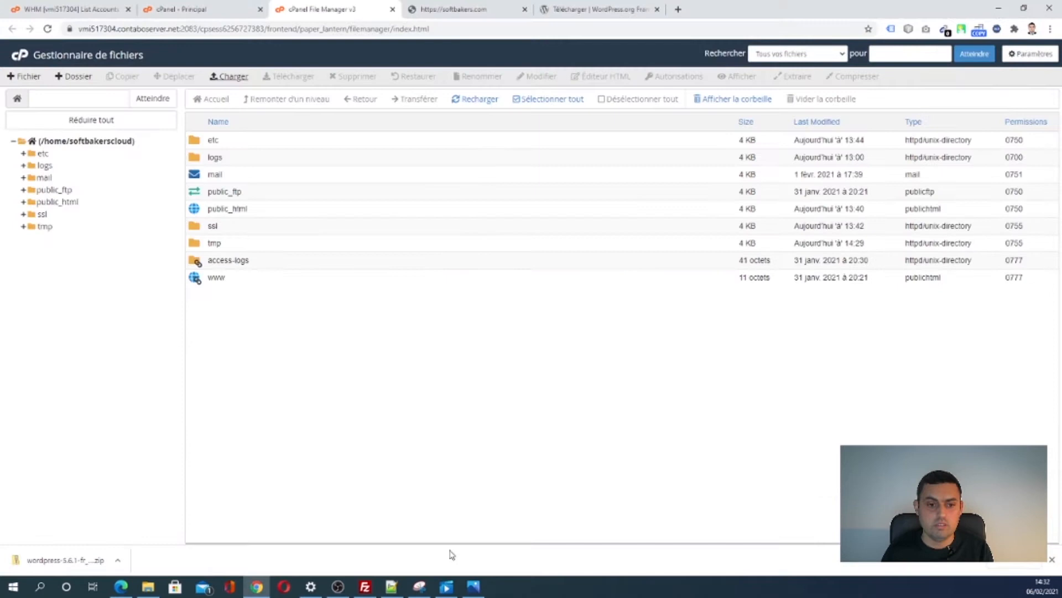
left_click(392, 588)
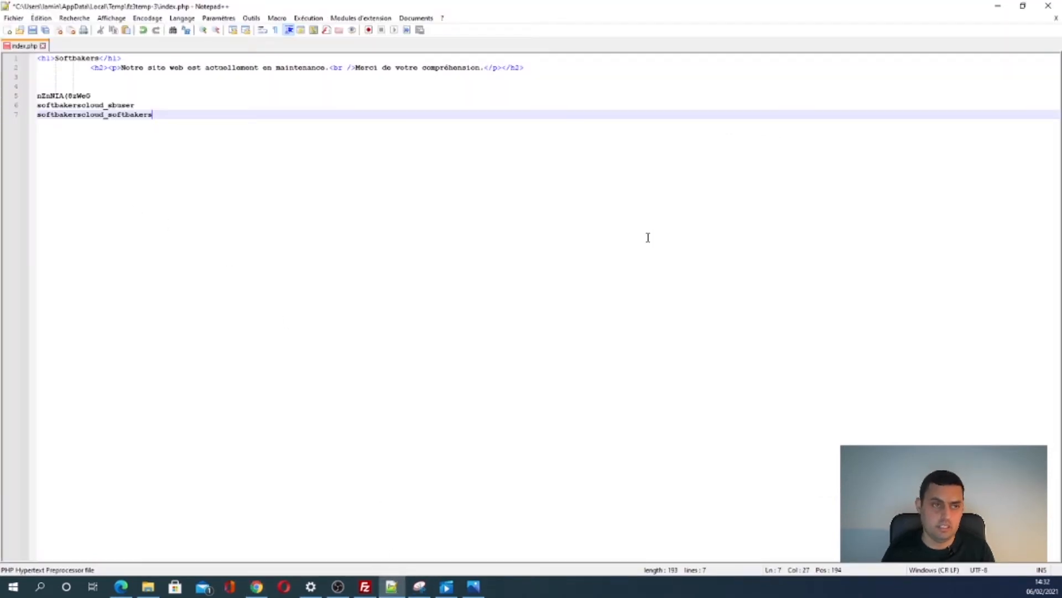
- Type localhost on a new line under softbakerscloud_softbakers, then add an empty line after it
scroll(648, 238, "up", 2)
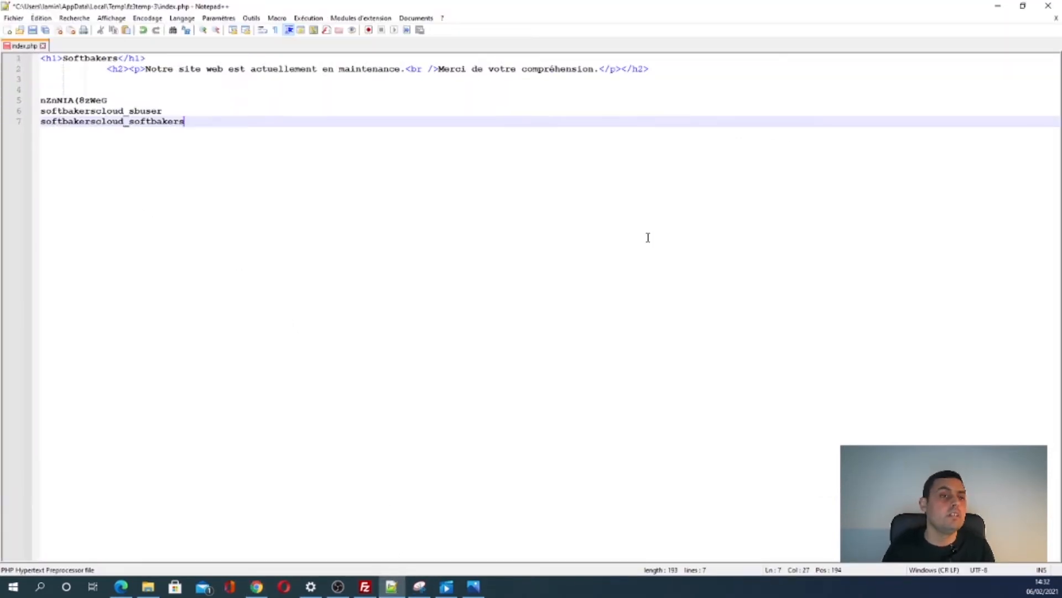
scroll(648, 237, "up", 5)
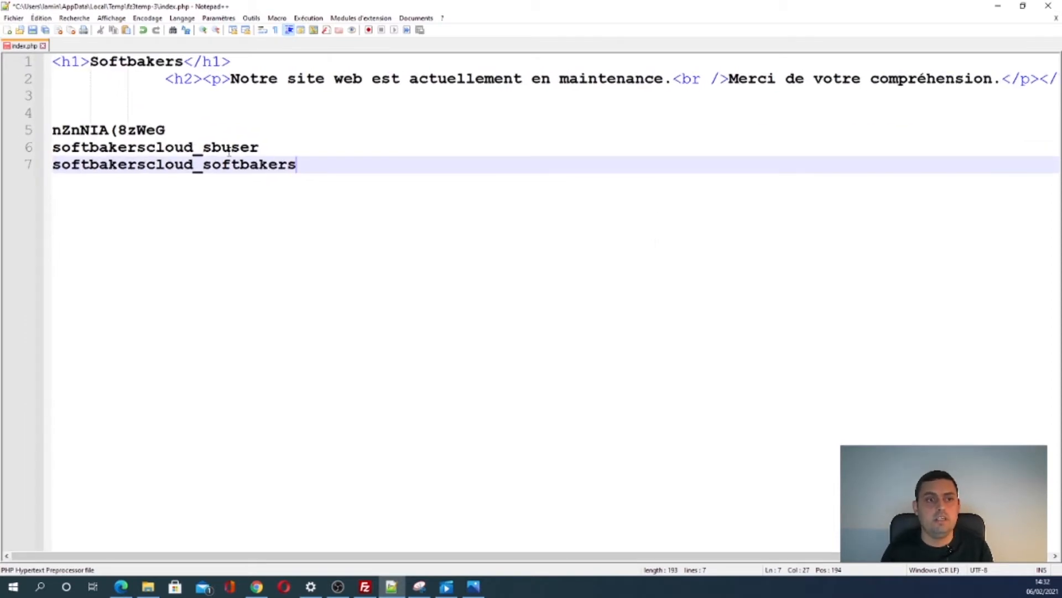
left_click(105, 97)
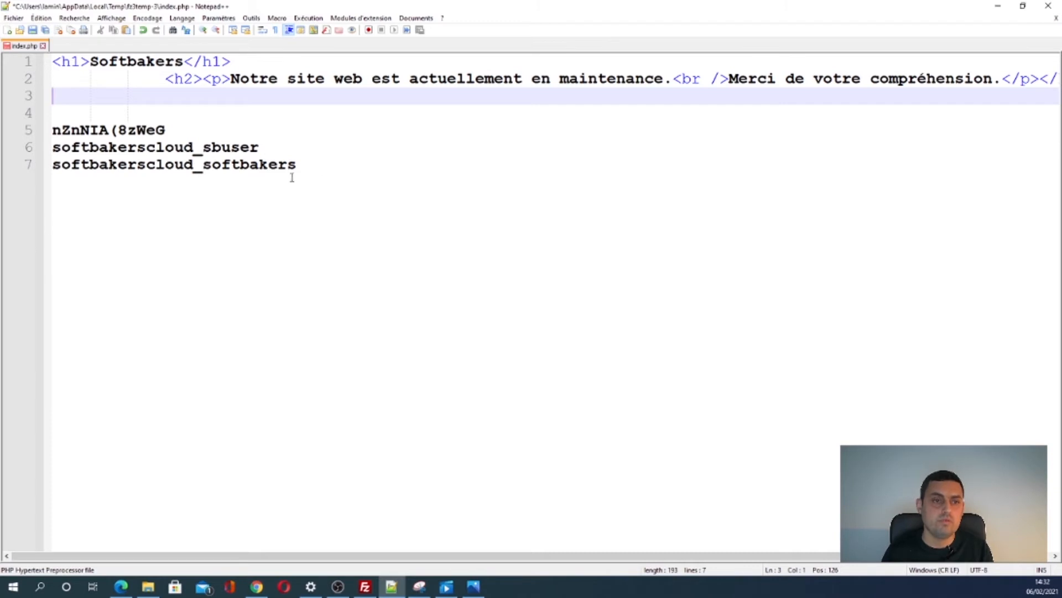
double_click(249, 166)
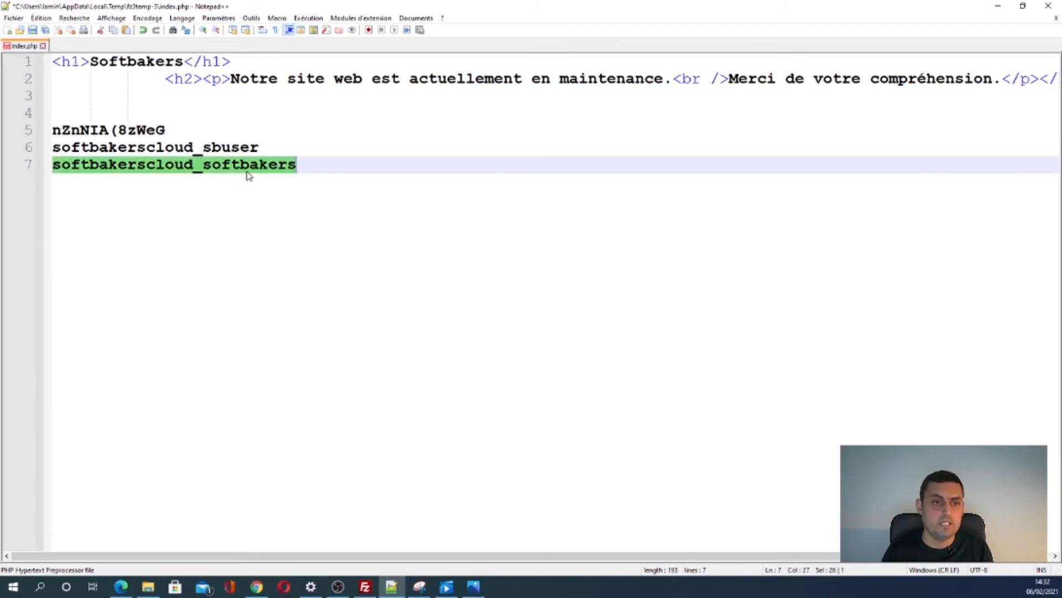
double_click(213, 149)
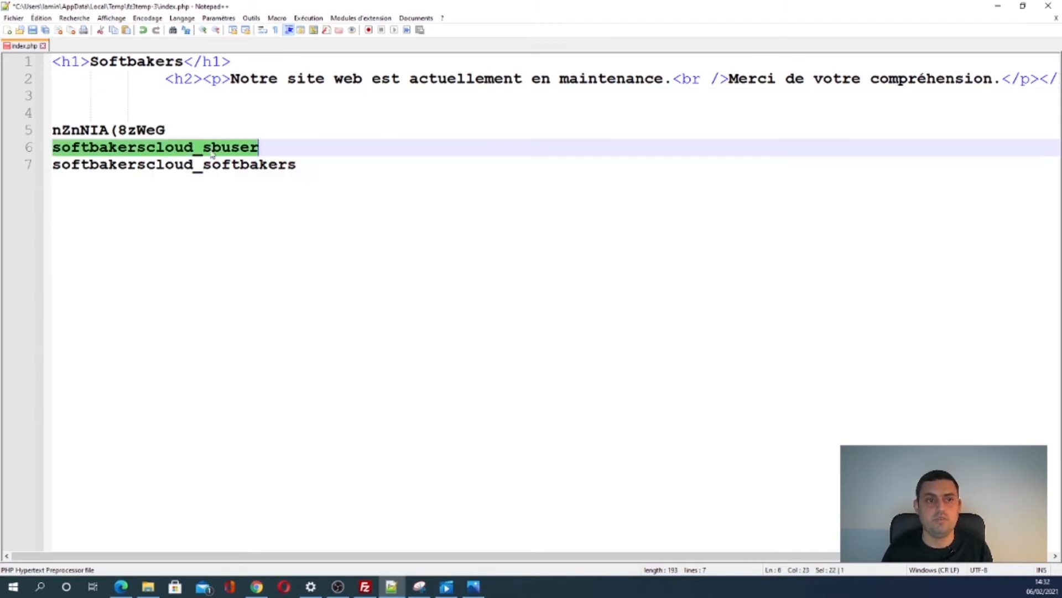
left_click(309, 162)
key("Return")
type("local")
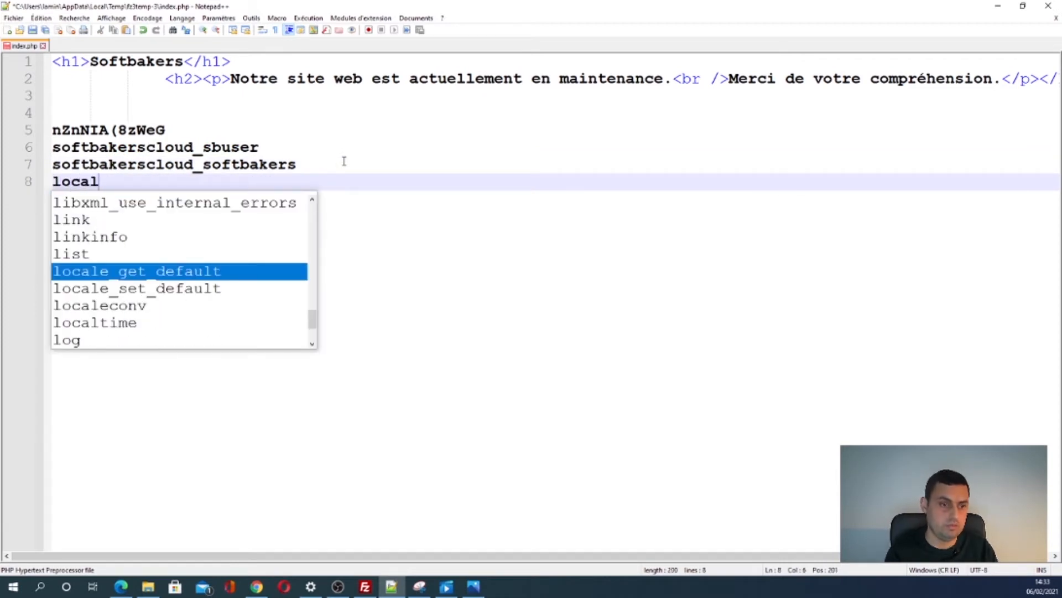
type("hi")
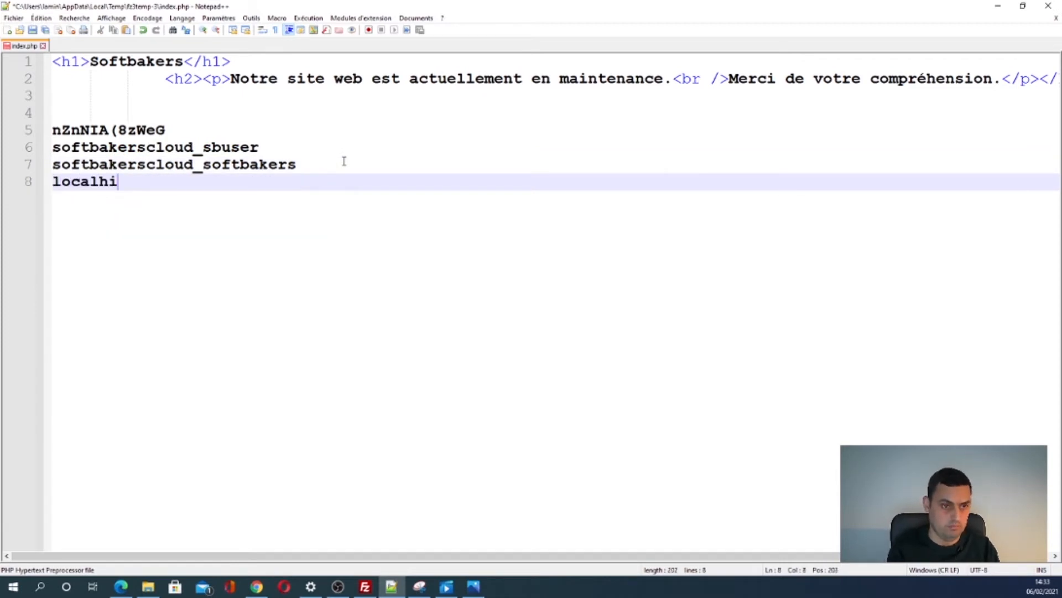
key("BackSpace")
type("ost")
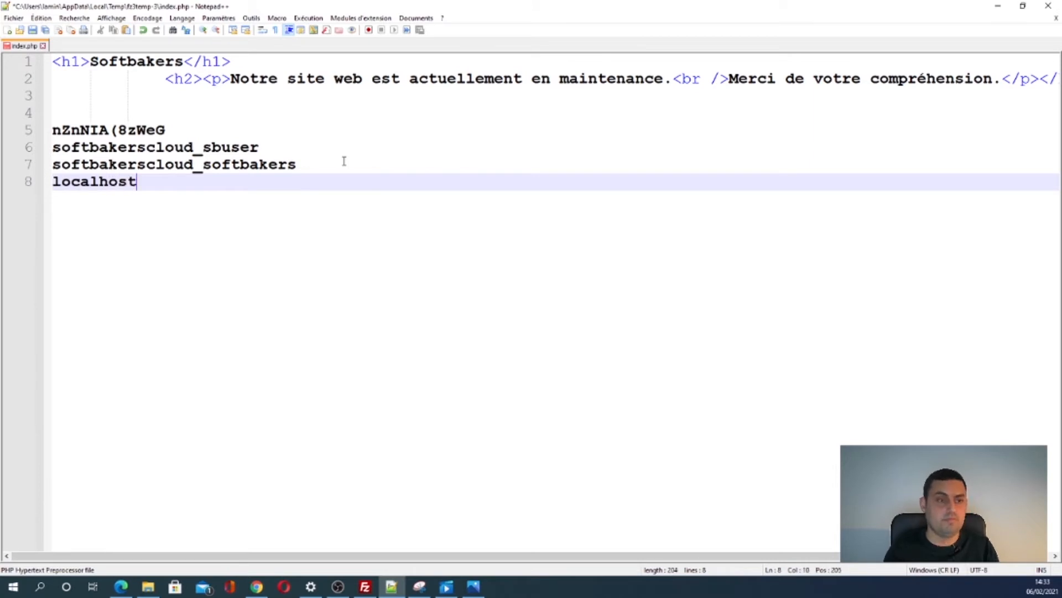
left_click(232, 167)
left_click(234, 188)
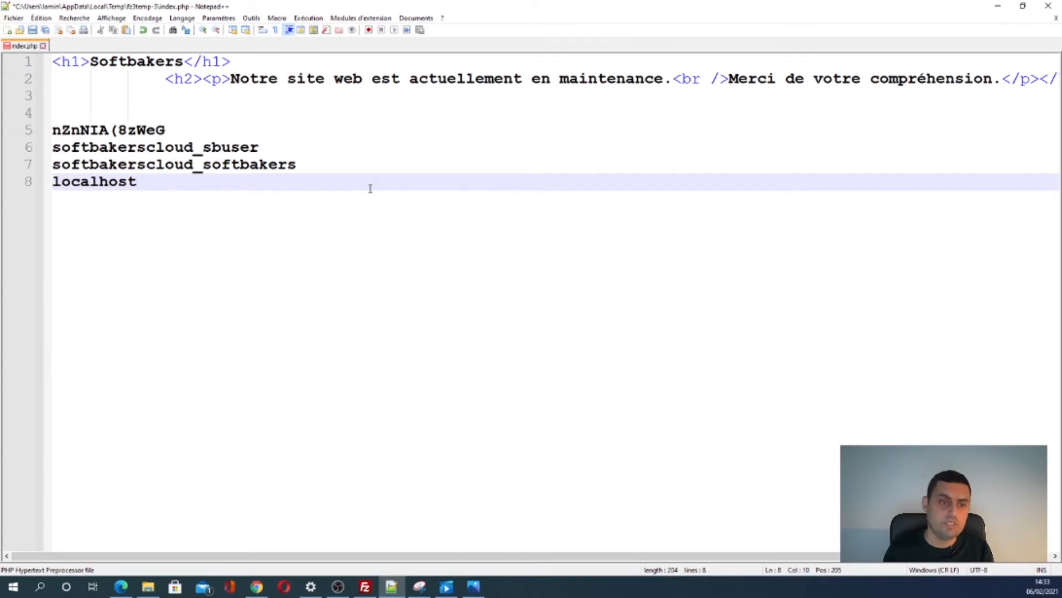
key("Return")
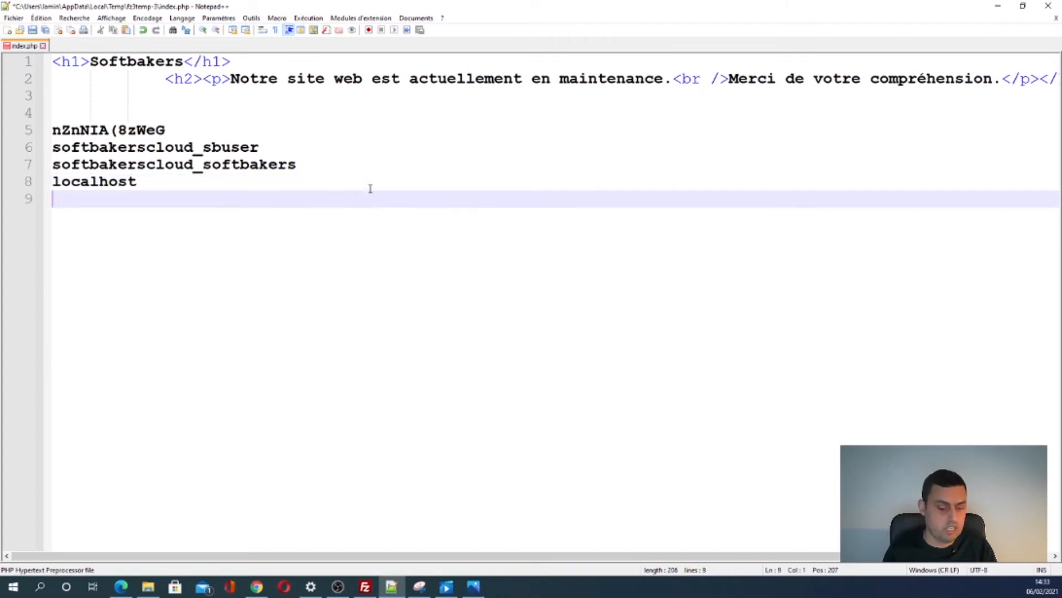
- Add sb_ and sb_users trial lines to the credentials notes in Notepad++
type("sb_")
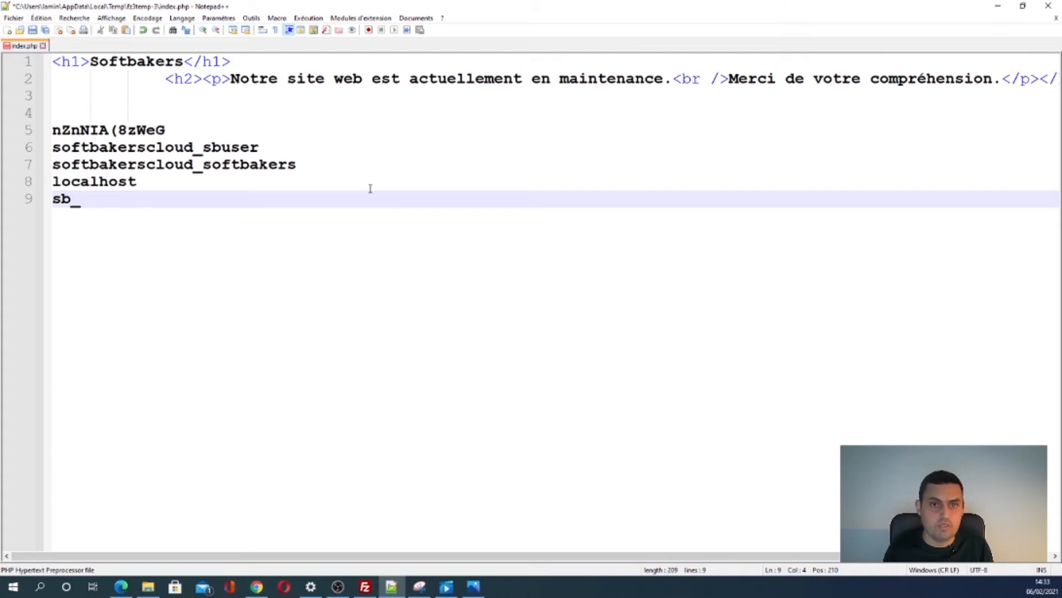
key("Return")
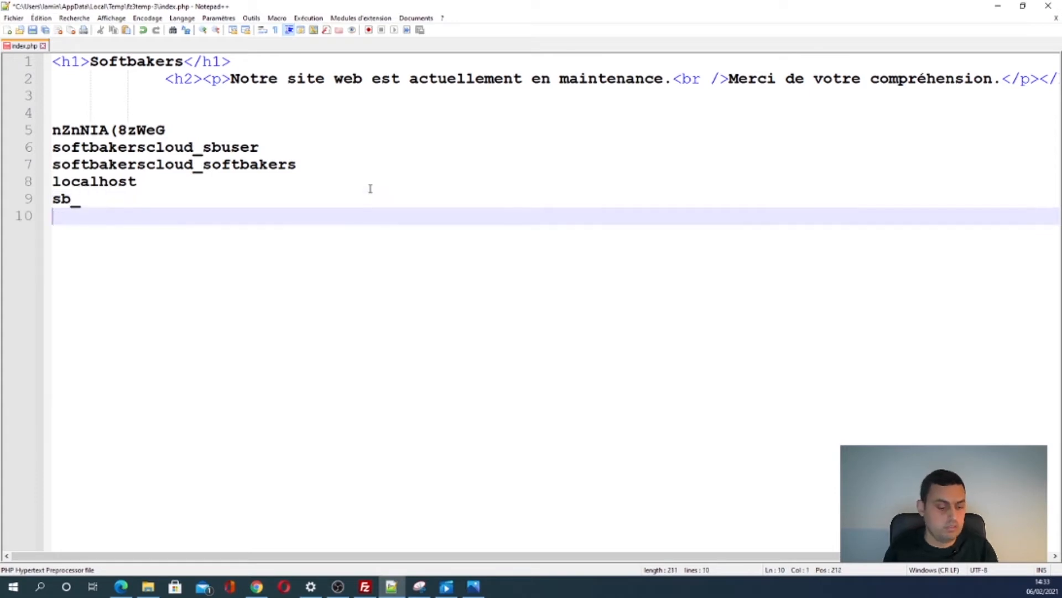
type("users")
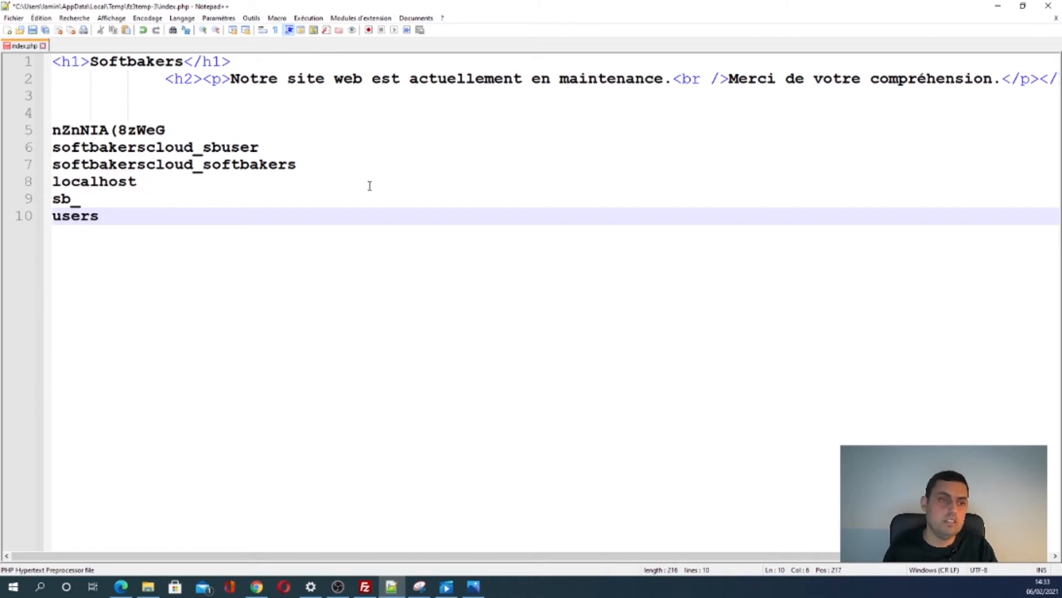
left_click_drag(83, 200, 46, 205)
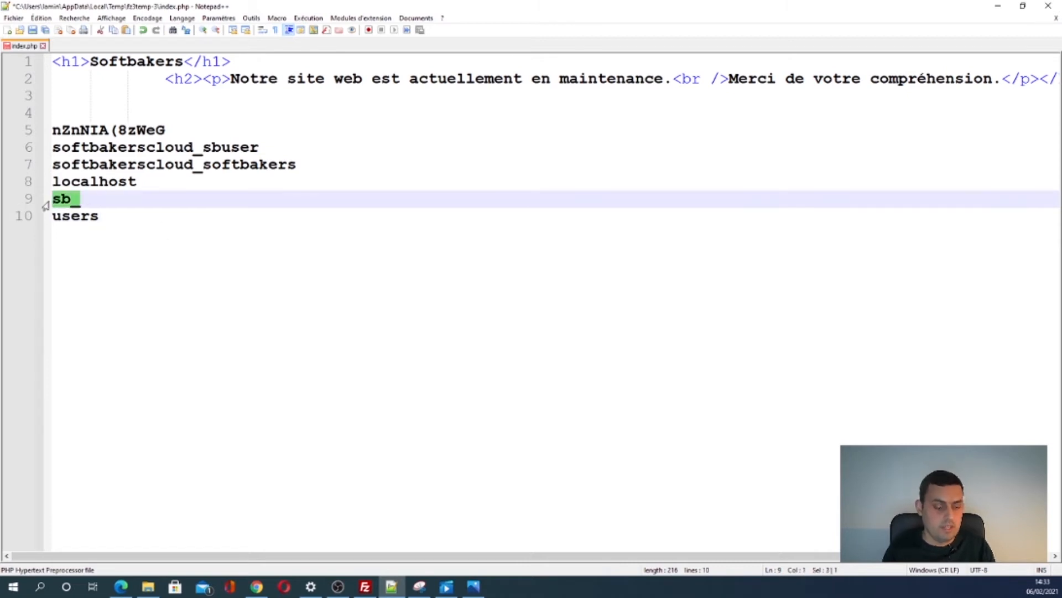
key("ctrl+c")
left_click(50, 219)
key("ctrl+v")
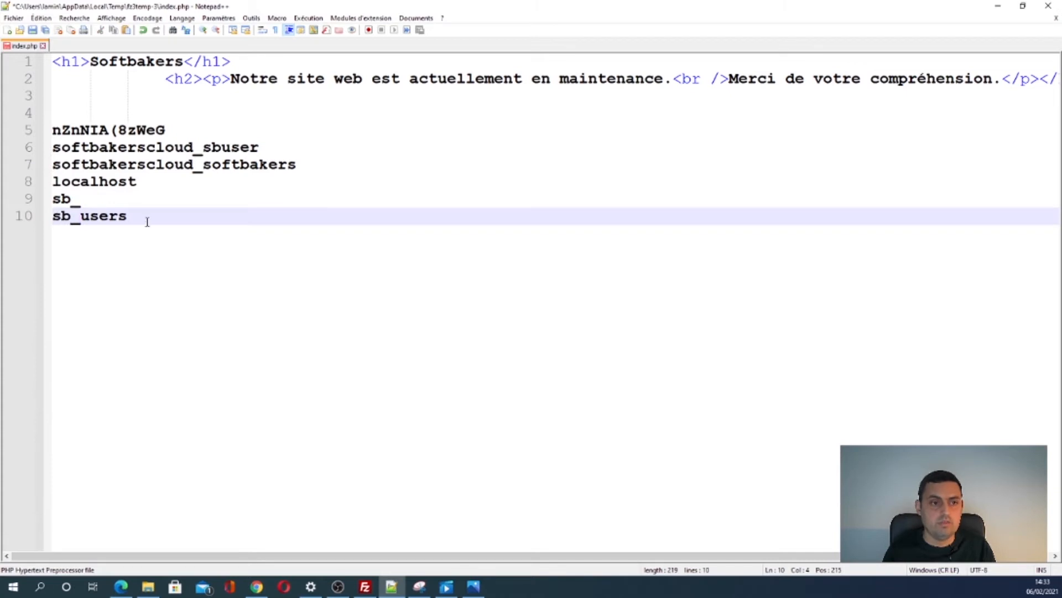
key("Return")
- Delete the sb2, sb_users and wp trial lines so sb_ is the last entry, then return to FileZilla
type("sb2")
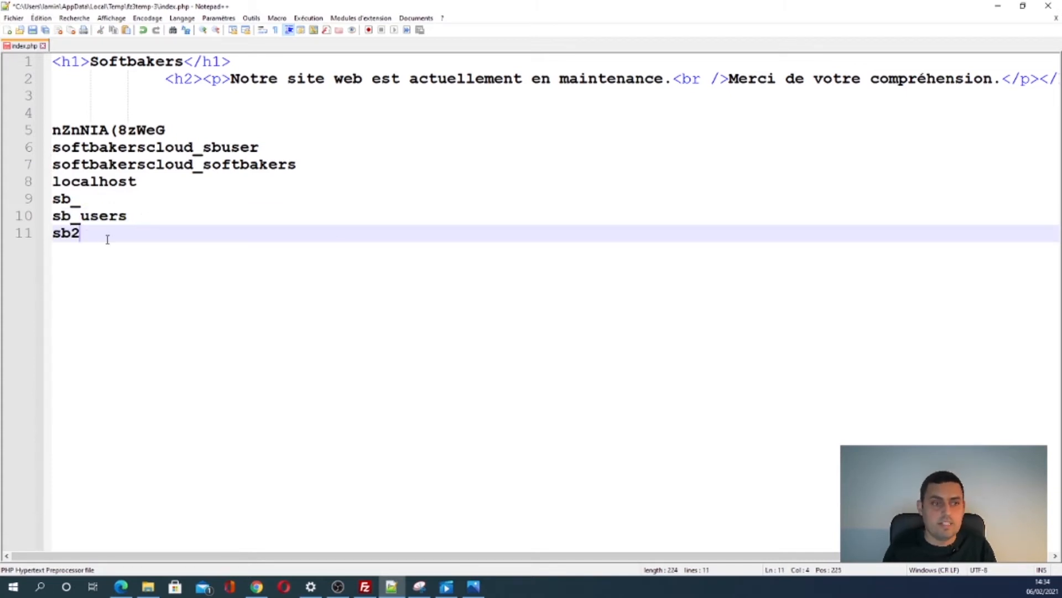
left_click_drag(82, 234, 30, 233)
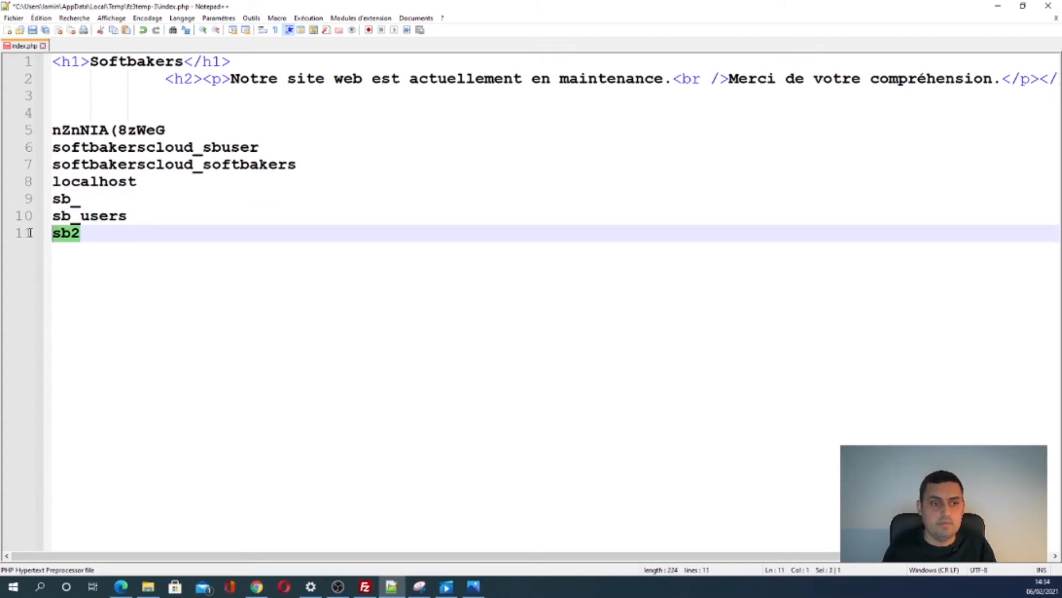
key("BackSpace")
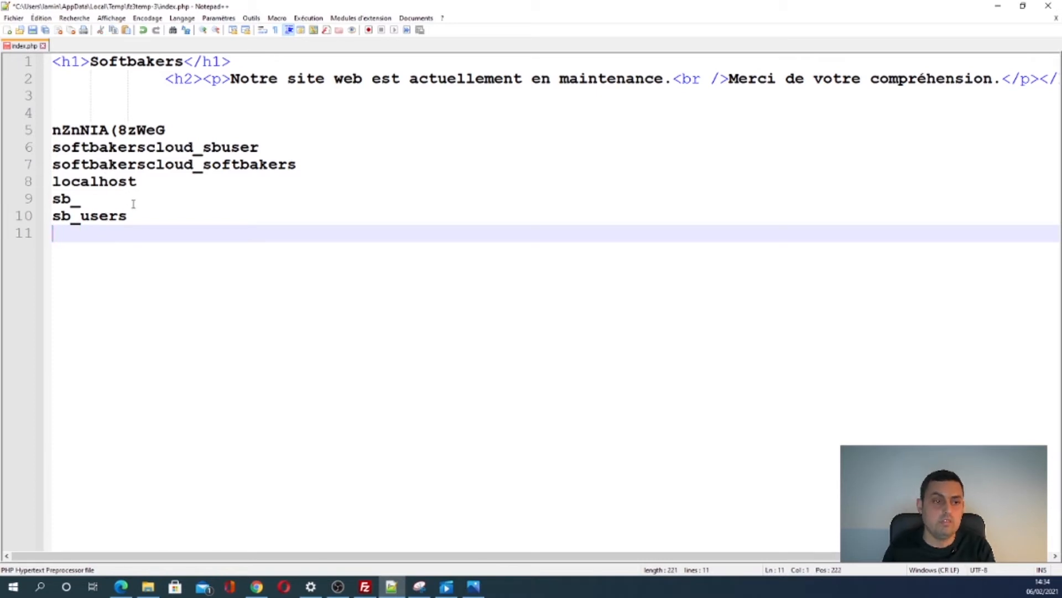
left_click_drag(128, 215, 47, 220)
key("BackSpace")
left_click(101, 203)
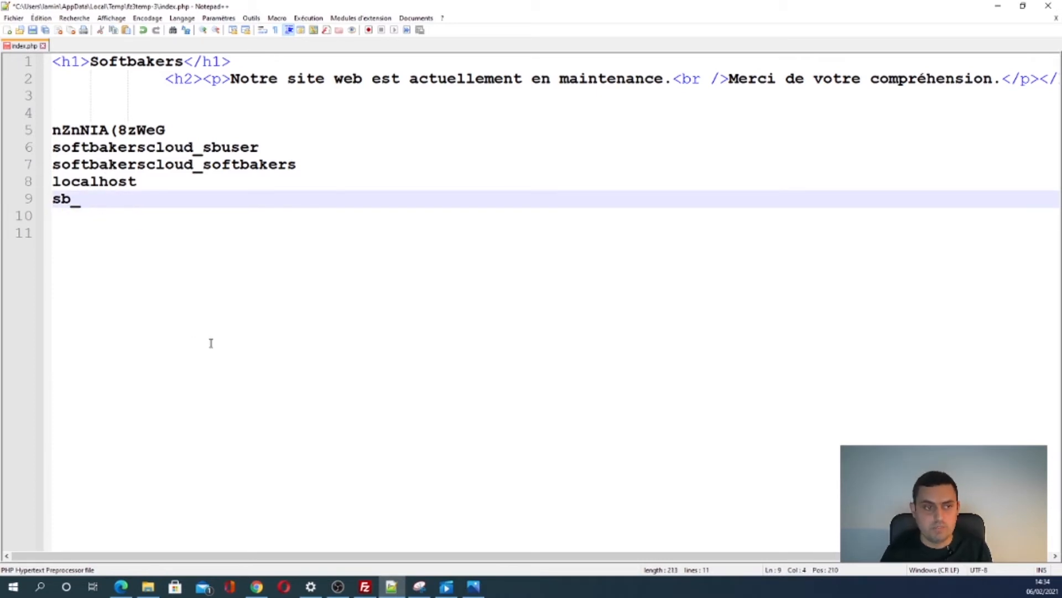
key("Return")
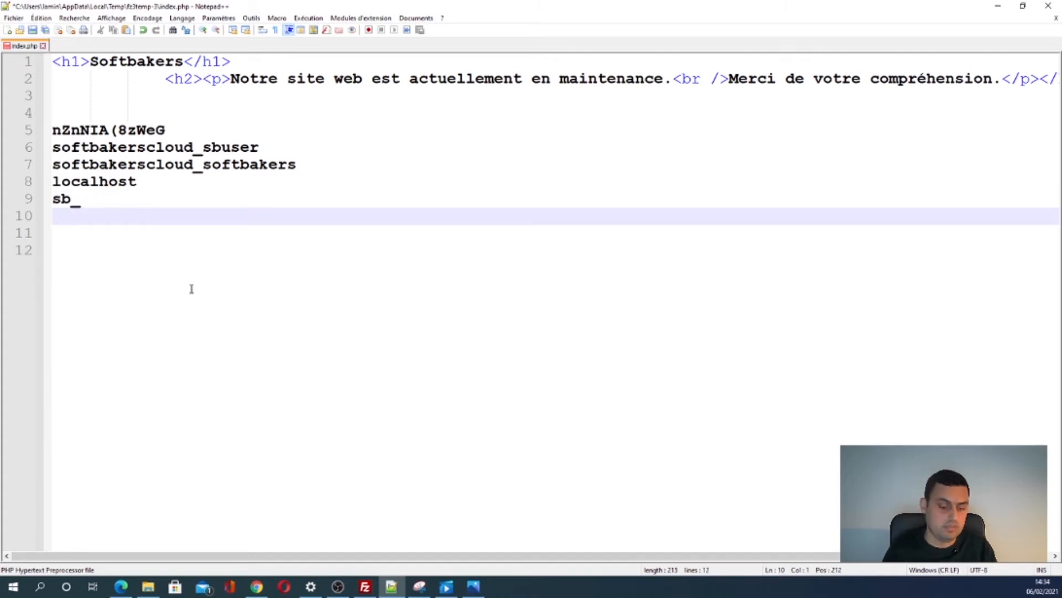
type("wp_")
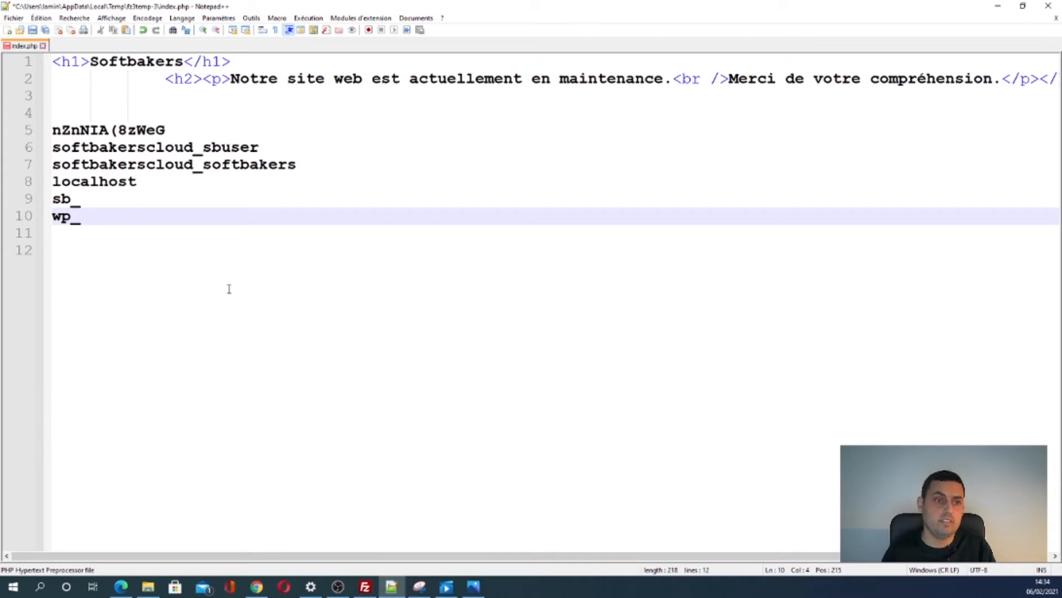
key("BackSpace")
key("BackSpace")
key("BackSpace")
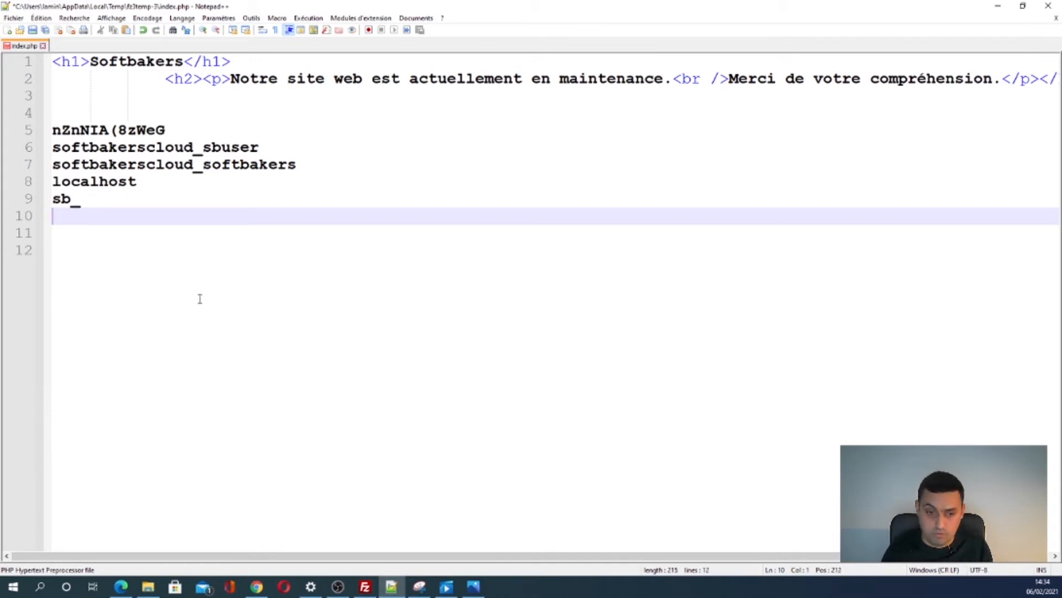
left_click(365, 587)
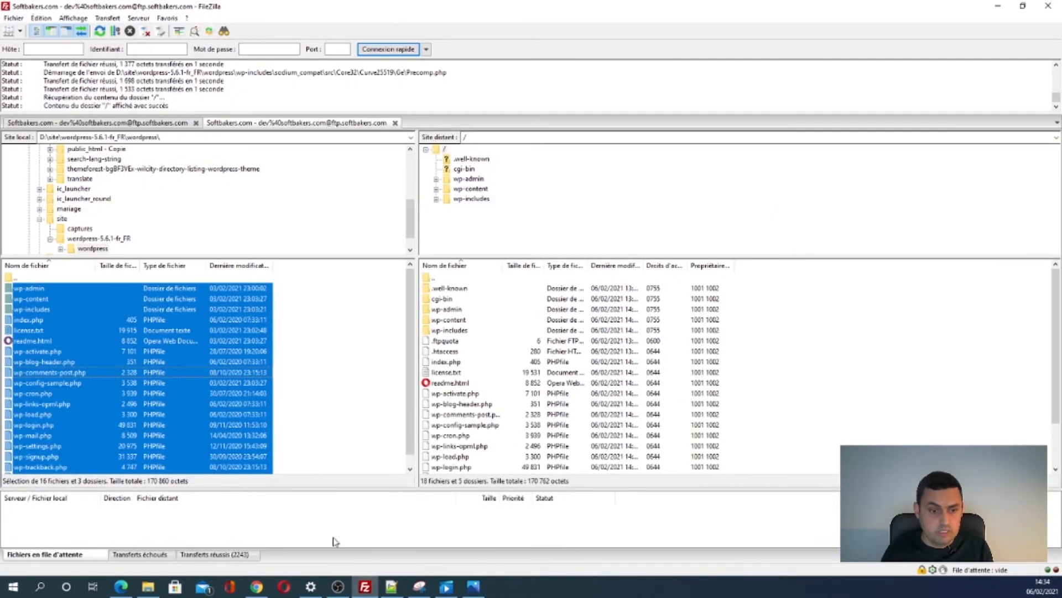
- Reload softbakers.com so it shows WordPress's setup-config.php welcome page, then return to cPanel File Manager
left_click(257, 586)
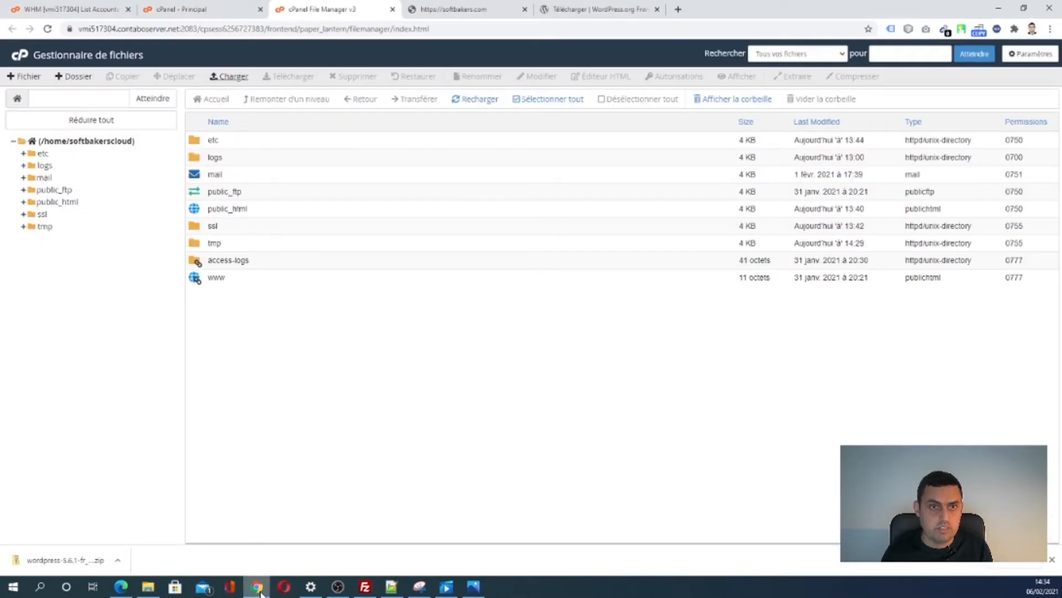
left_click(447, 11)
left_click(193, 28)
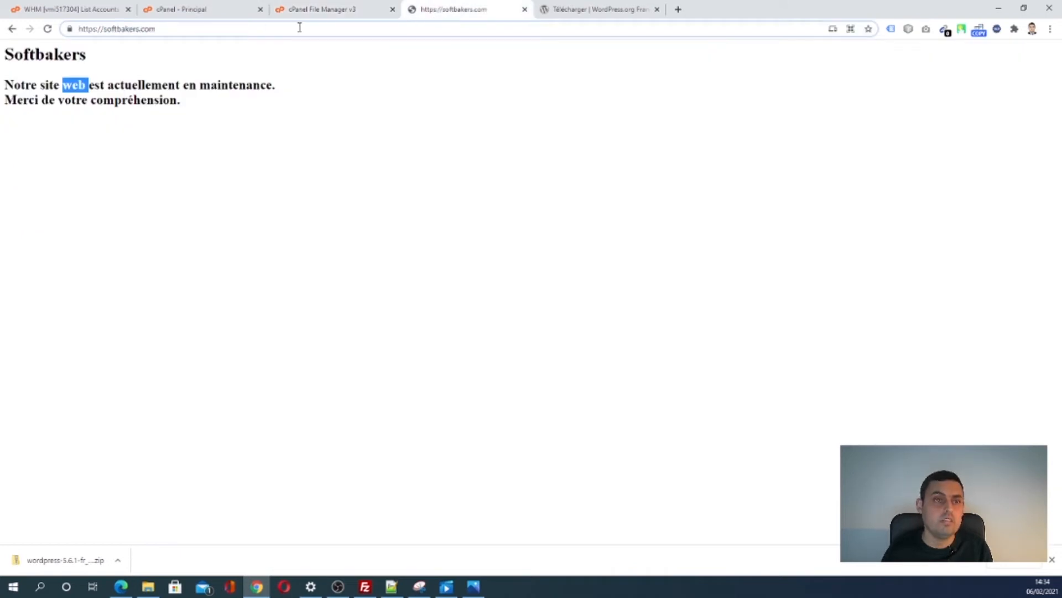
key("Return")
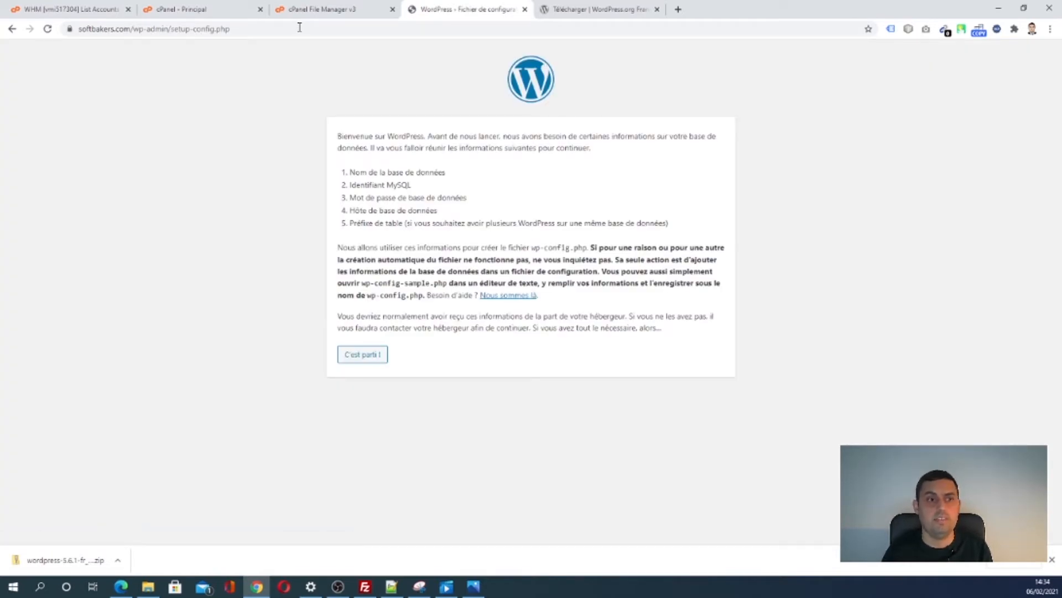
left_click(81, 32)
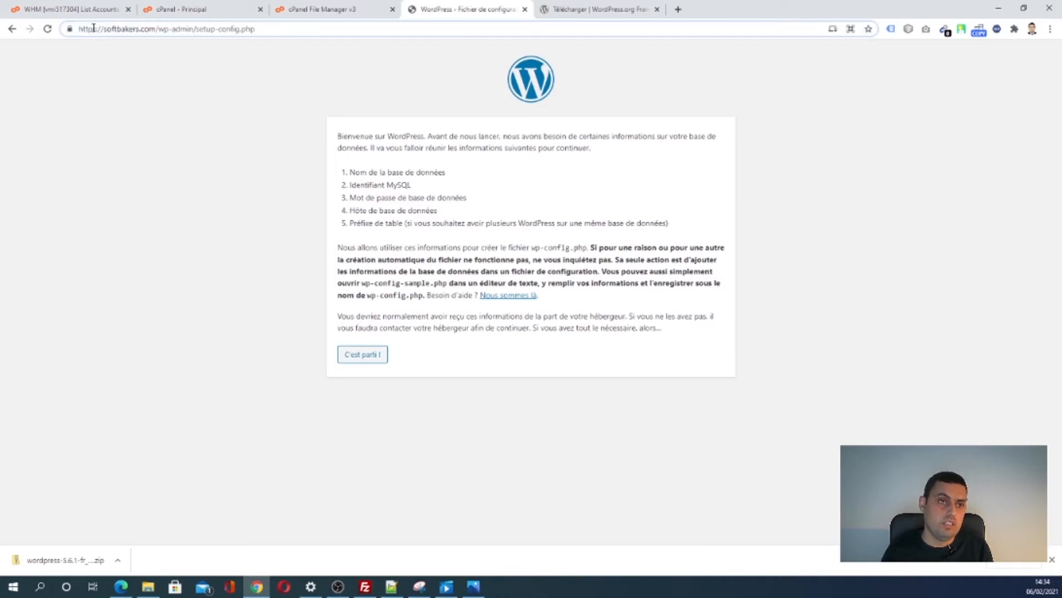
left_click_drag(105, 29, 68, 31)
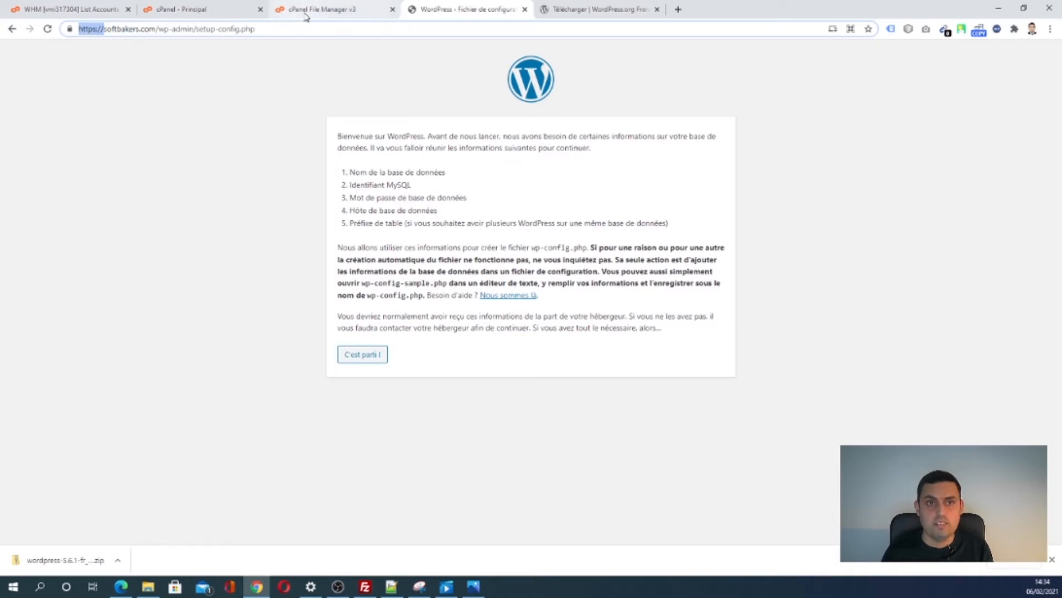
left_click(282, 10)
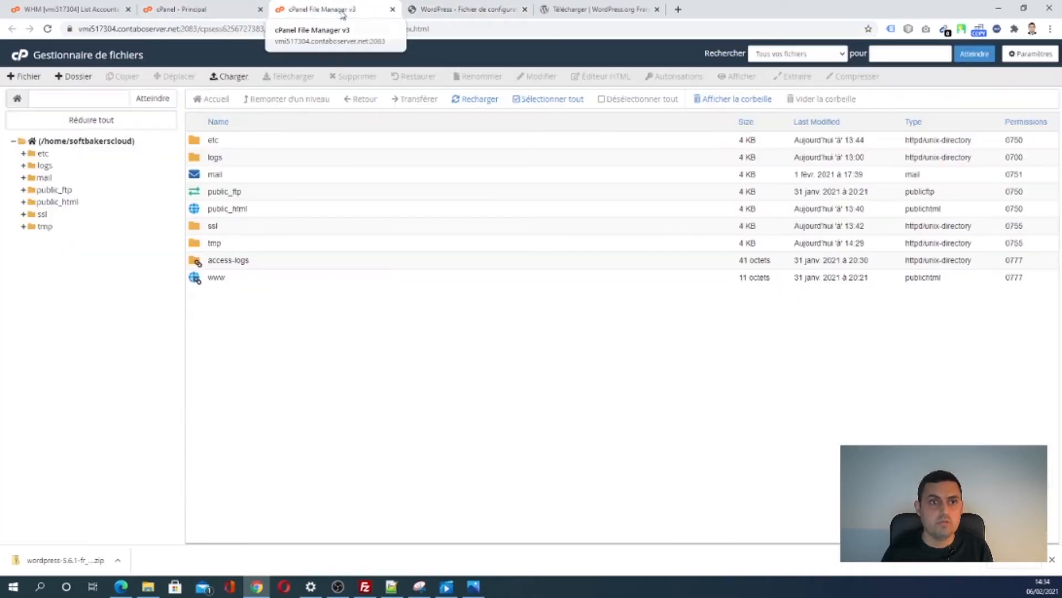
- Search 'ssl' in cPanel and confirm softbakers.com has an AutoSSL certificate expiring 7 May 2021
left_click(219, 12)
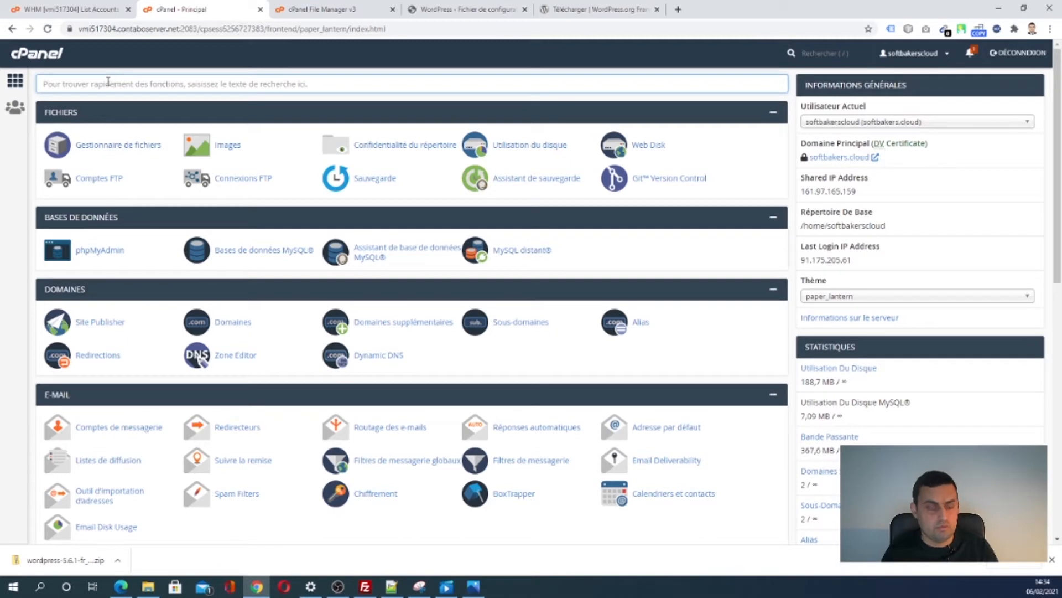
type("ssl")
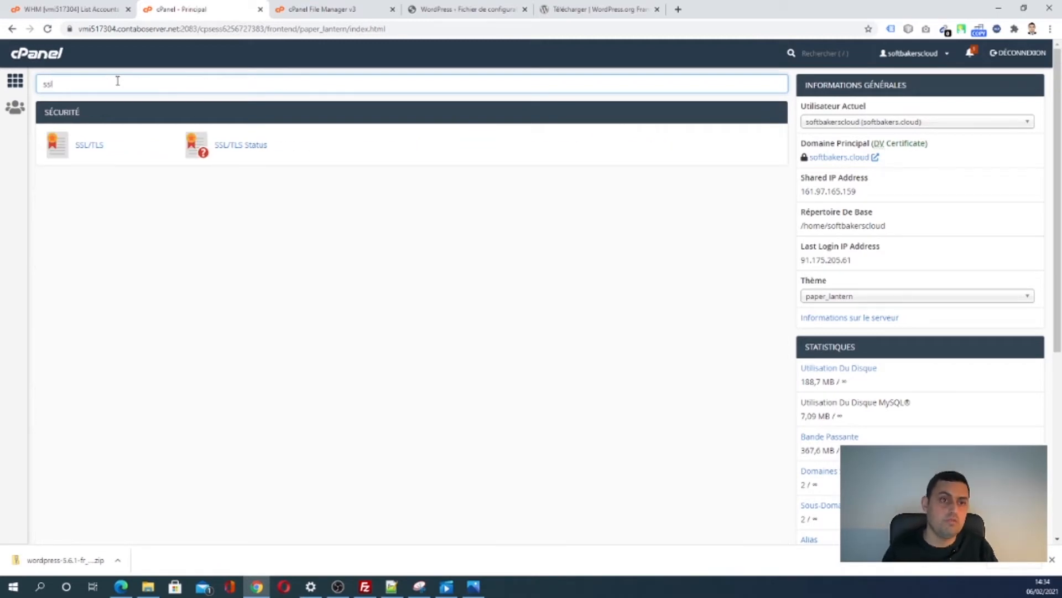
left_click(247, 153)
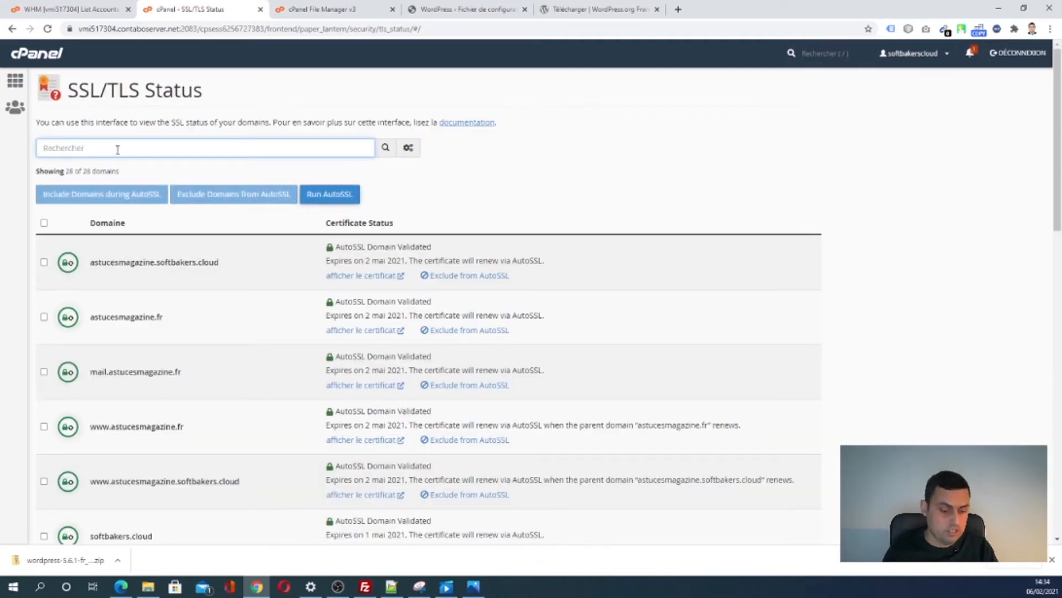
type("soft")
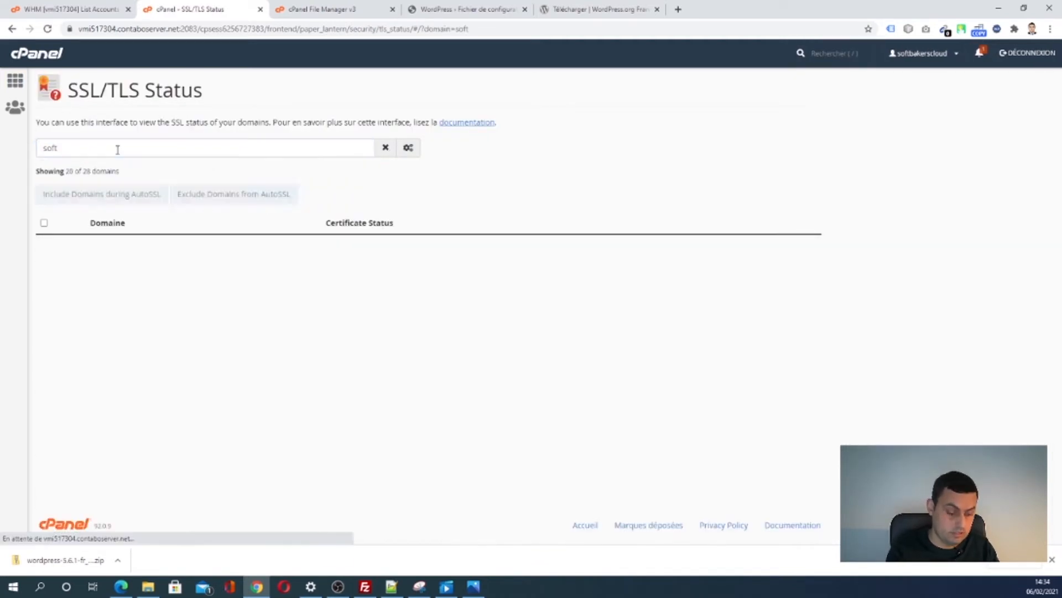
type("bakers.com")
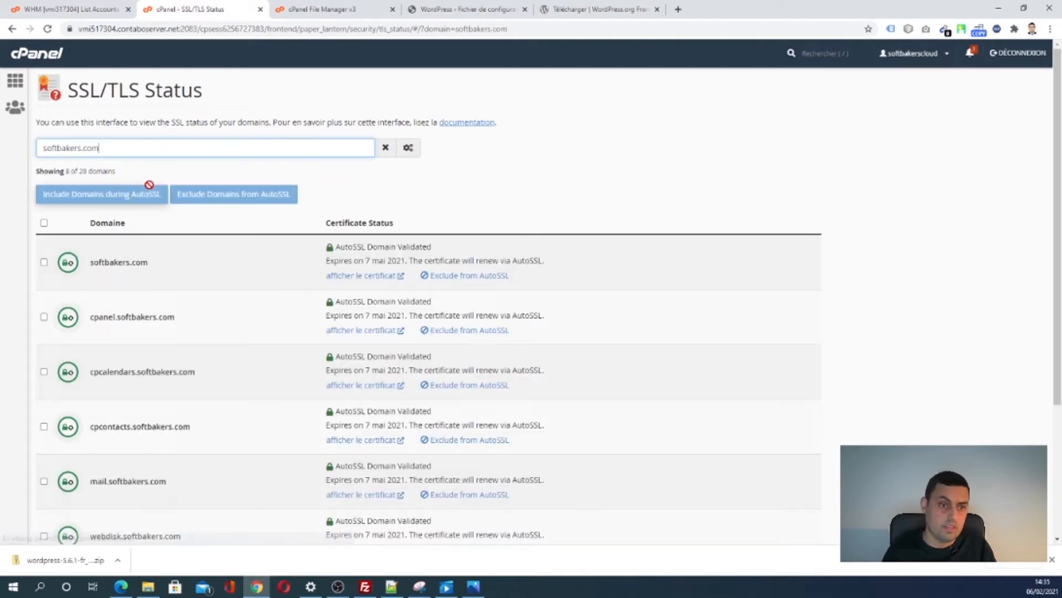
left_click_drag(146, 264, 81, 264)
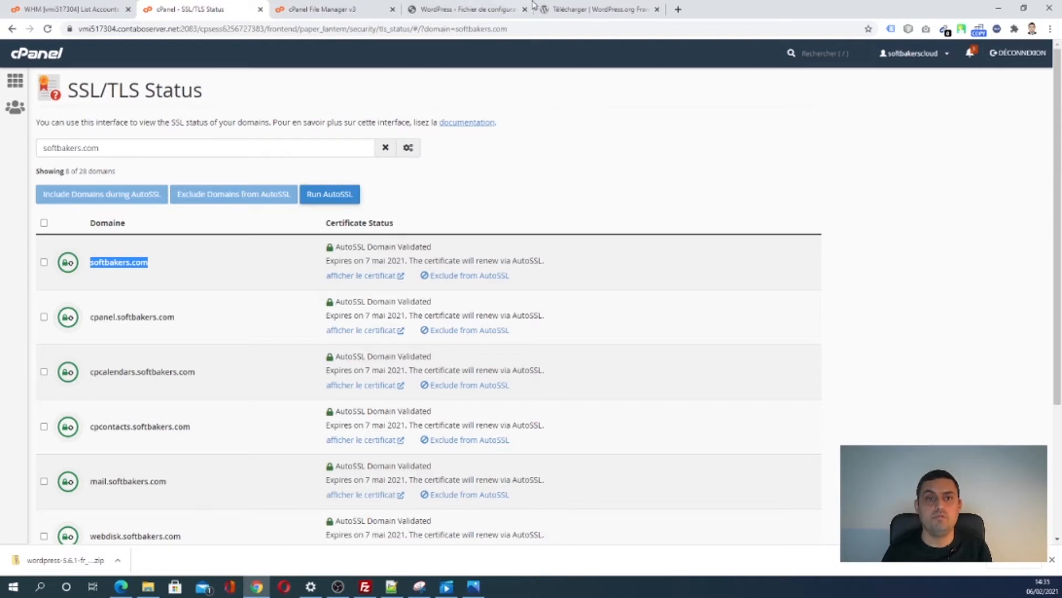
left_click(473, 11)
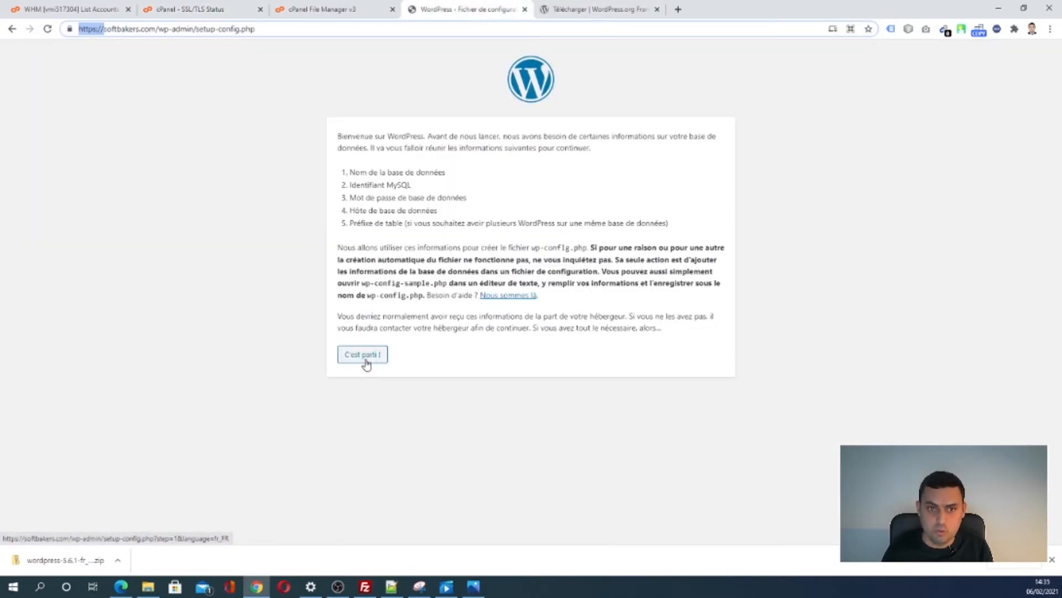
- Review the required database name, user, password, host and table prefix, then start with C'est parti !
left_click_drag(348, 175, 689, 229)
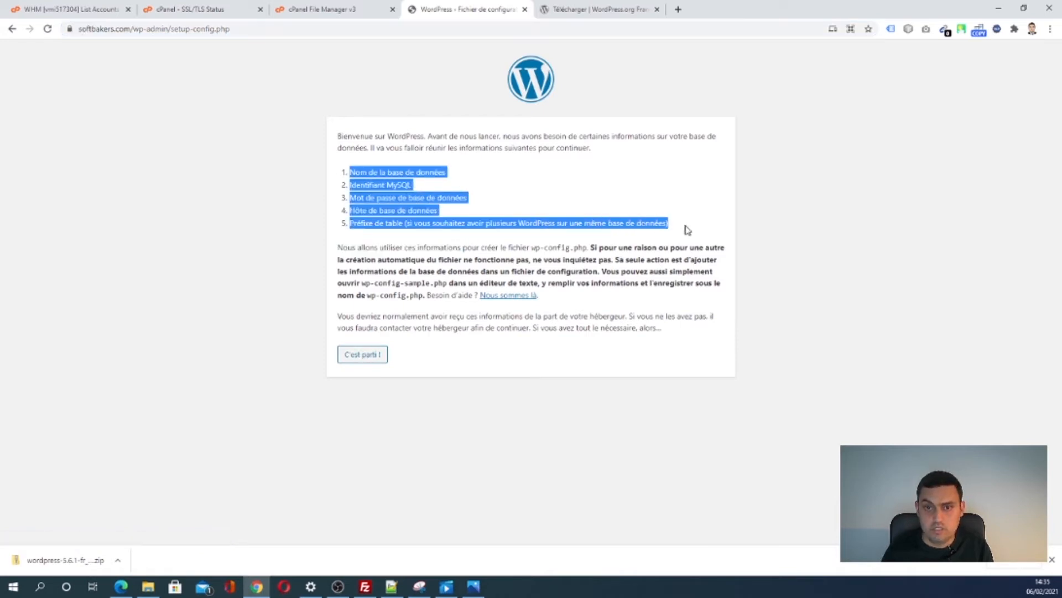
left_click(374, 172)
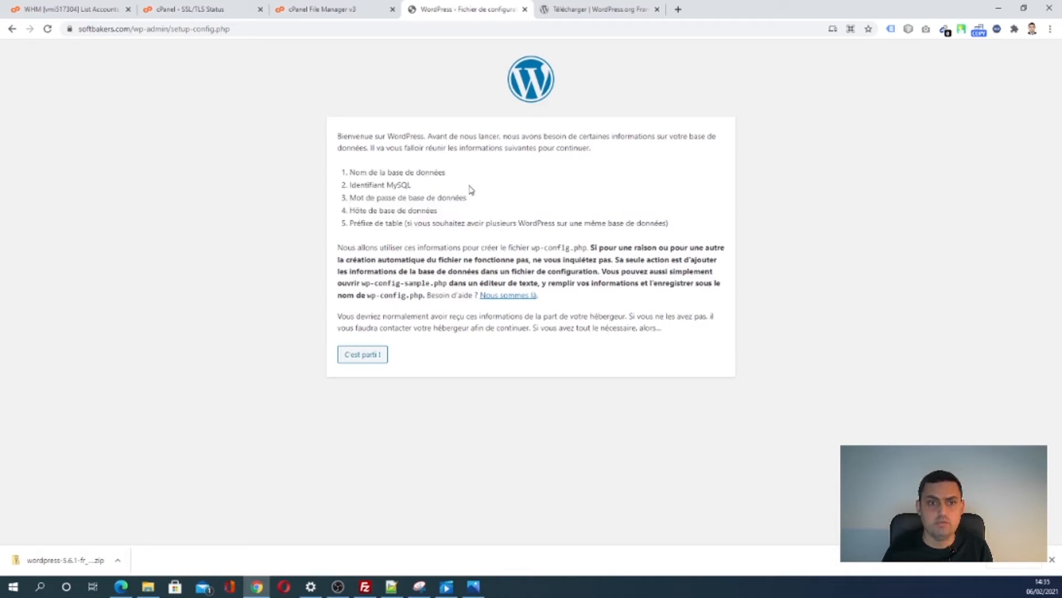
triple_click(370, 211)
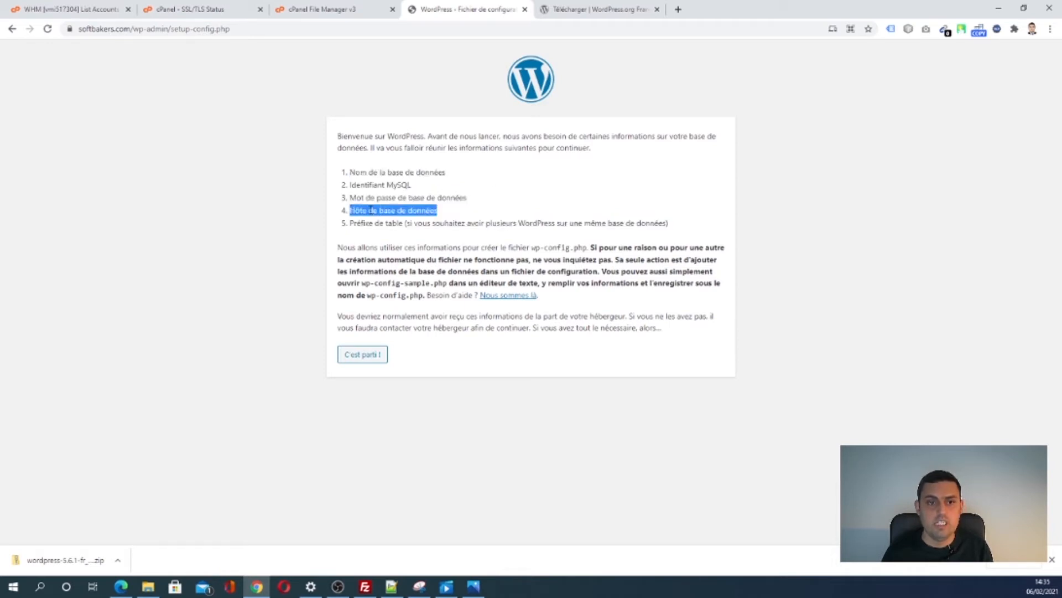
double_click(391, 221)
left_click(399, 234)
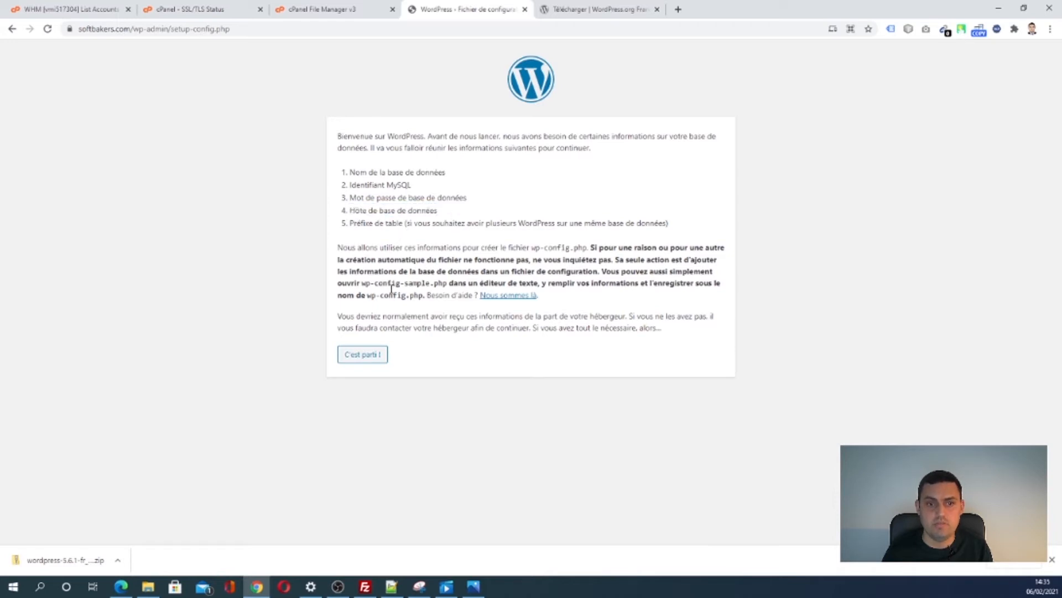
left_click(364, 357)
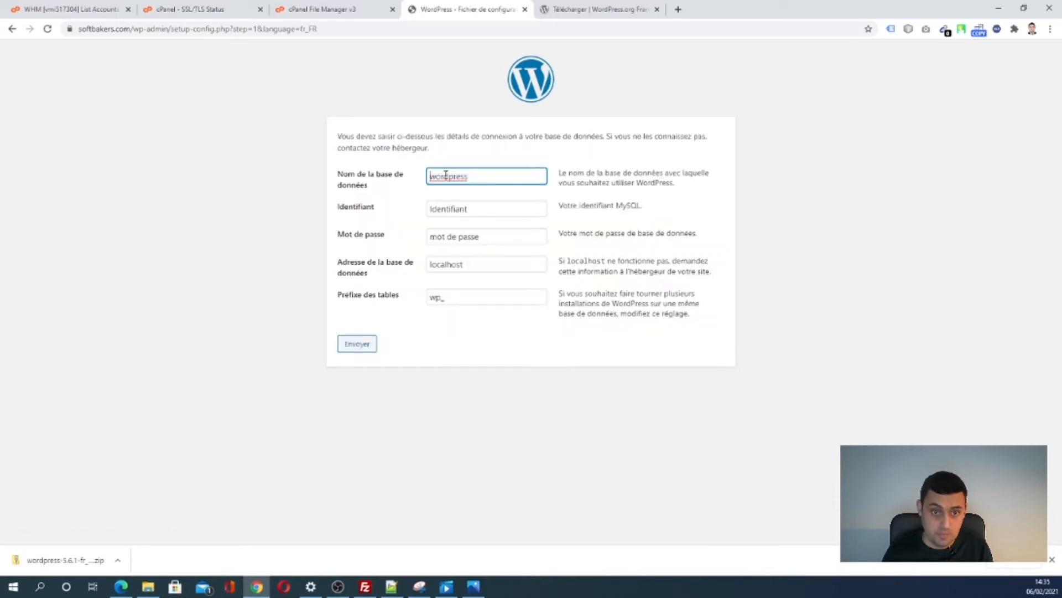
- Paste the database name softbakerscloud_softbakers and the database user from the notes into the form
left_click(391, 586)
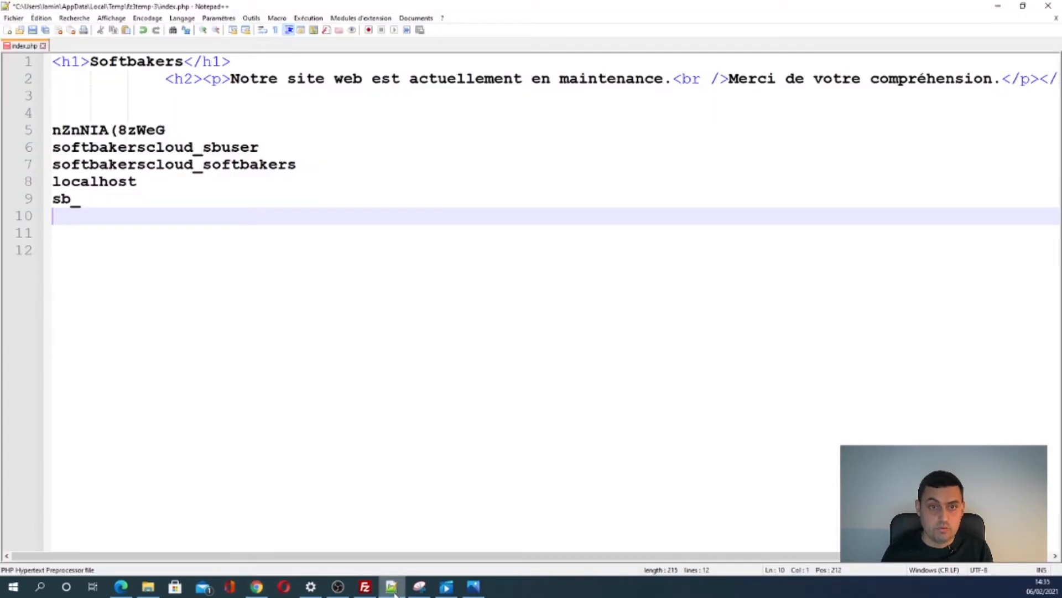
double_click(603, 5)
left_click_drag(593, 31, 861, 71)
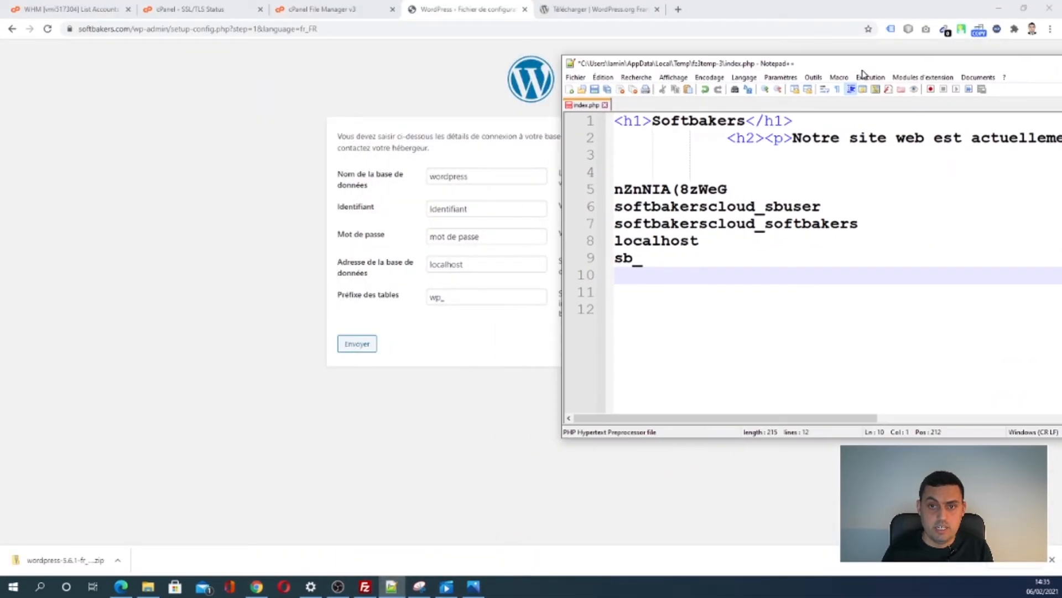
double_click(772, 229)
key("ctrl+c")
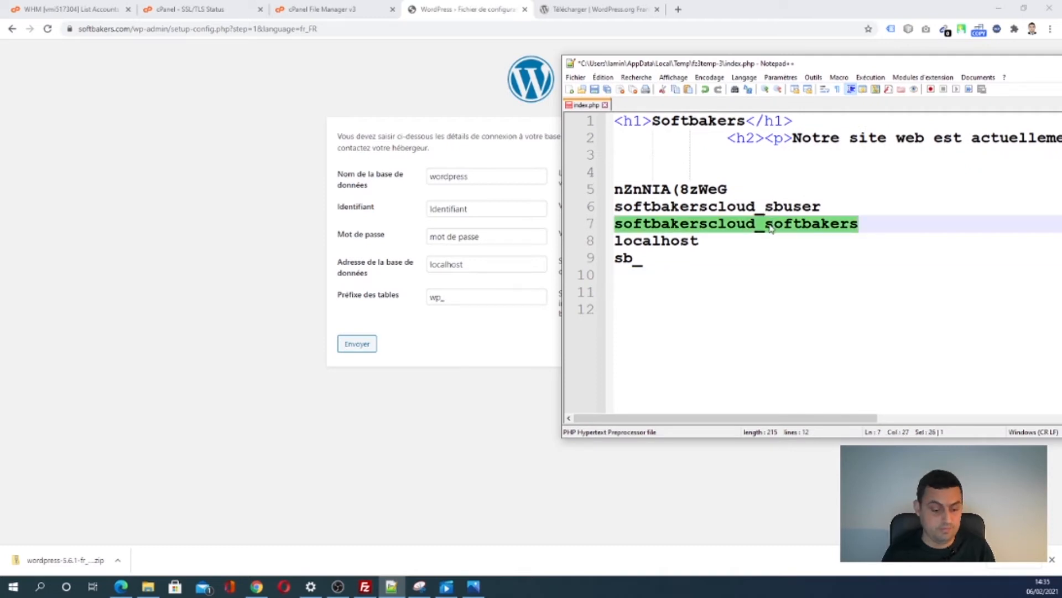
left_click(459, 176)
key("ctrl+v")
left_click(391, 586)
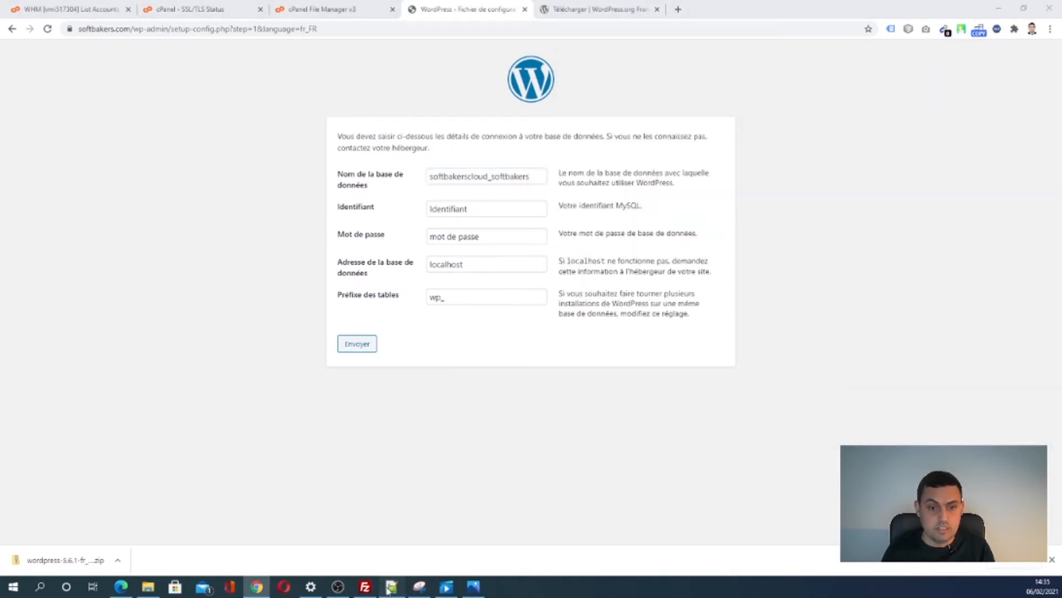
double_click(682, 207)
key("ctrl+c")
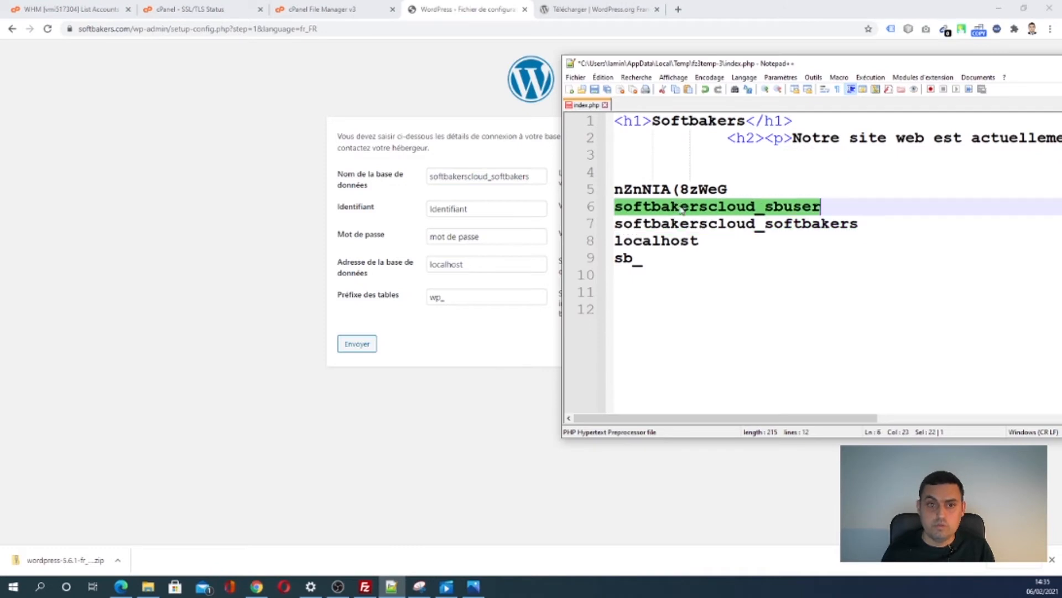
left_click(452, 210)
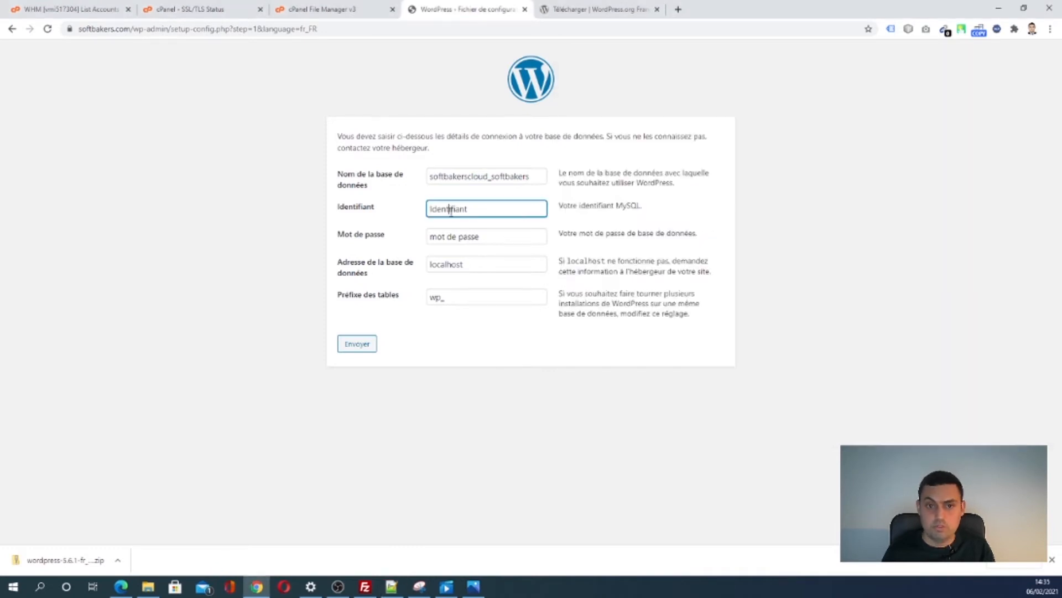
key("ctrl+v")
- Paste the database password from the notes and start replacing the wp_ table prefix with sb_
left_click(391, 586)
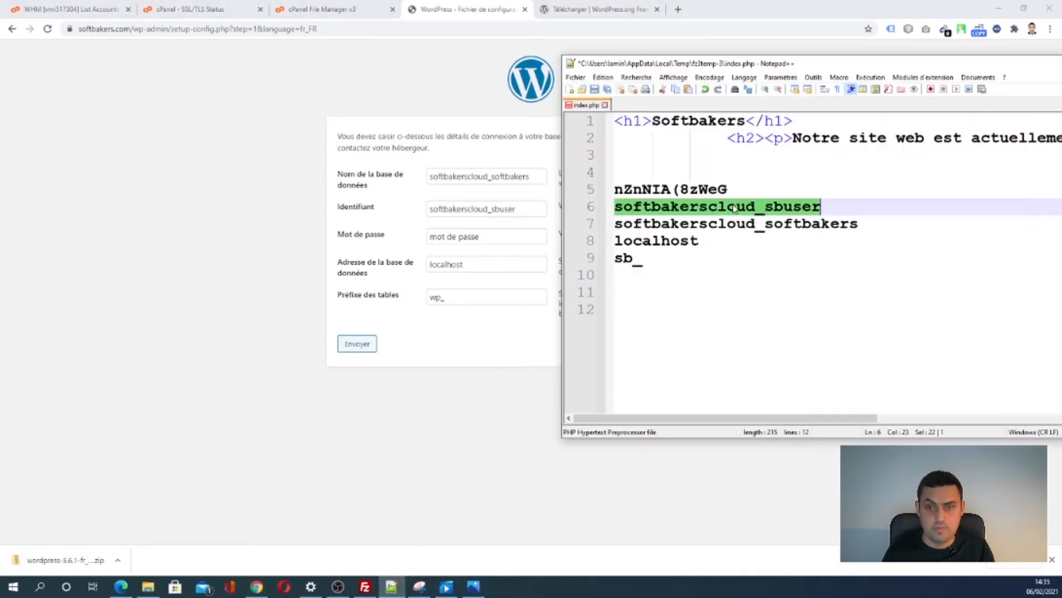
double_click(701, 188)
left_click(708, 190)
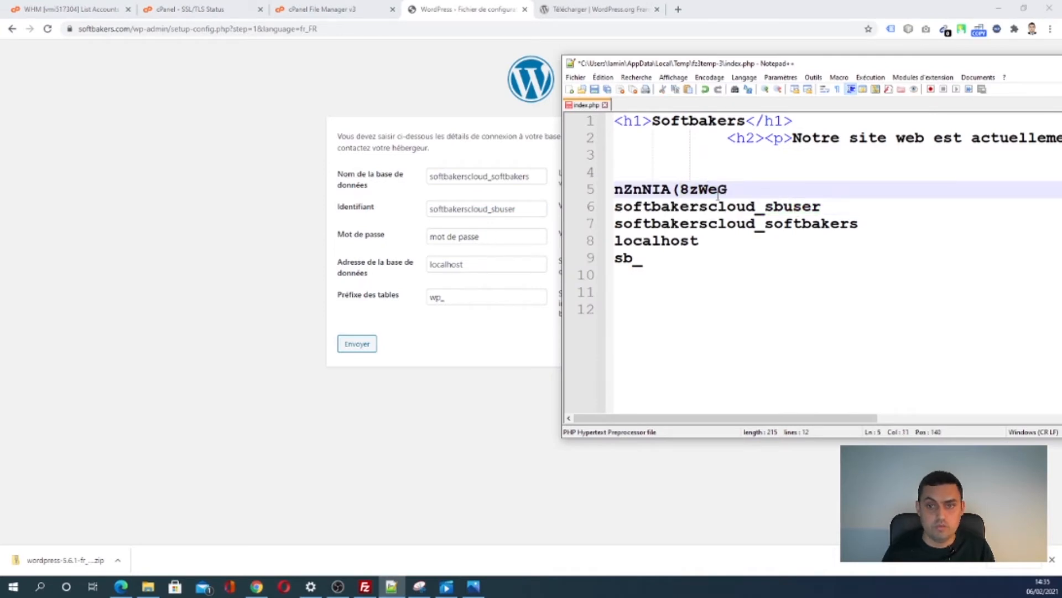
left_click_drag(728, 190, 612, 189)
key("ctrl+c")
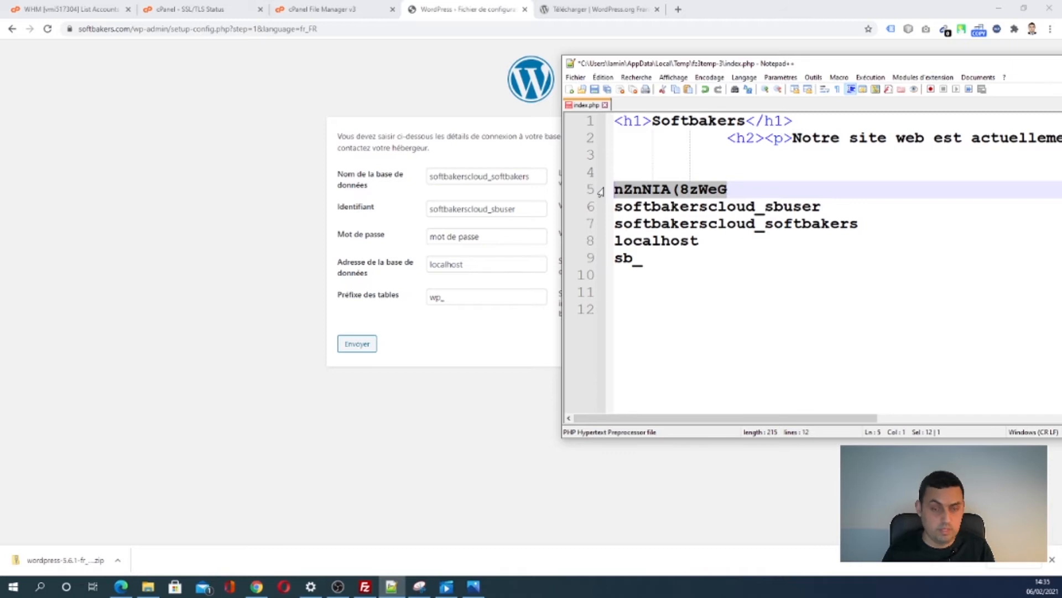
left_click(446, 237)
key("ctrl+v")
triple_click(495, 238)
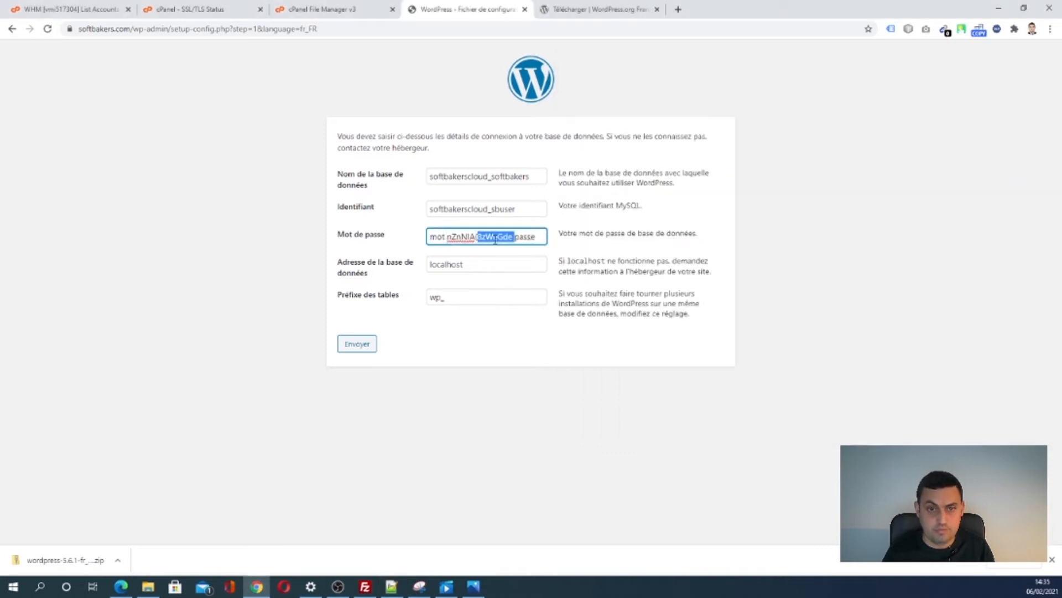
key("ctrl+v")
left_click(451, 299)
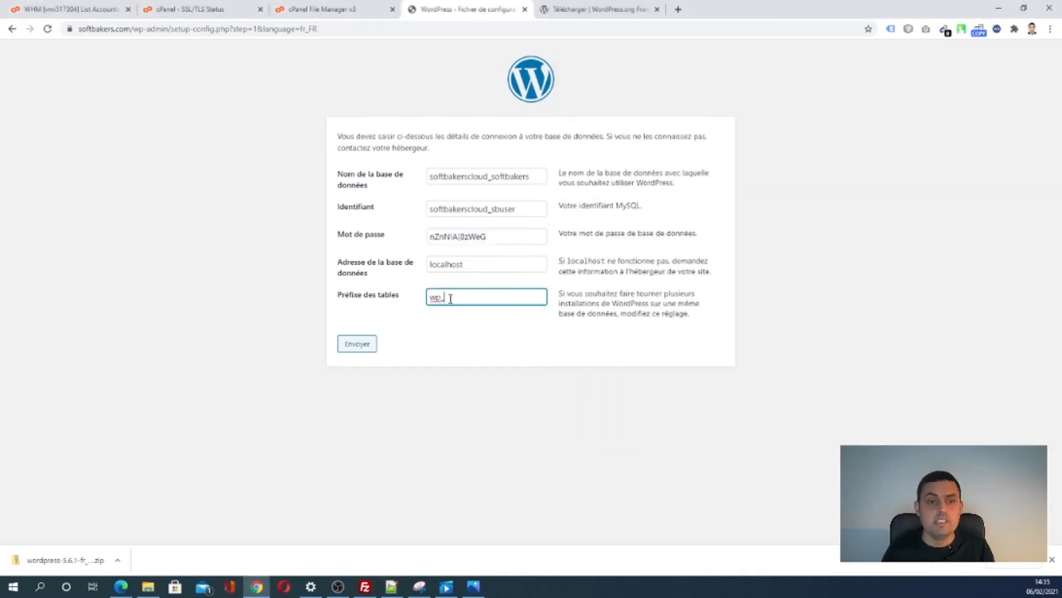
double_click(437, 299)
type("sb_")
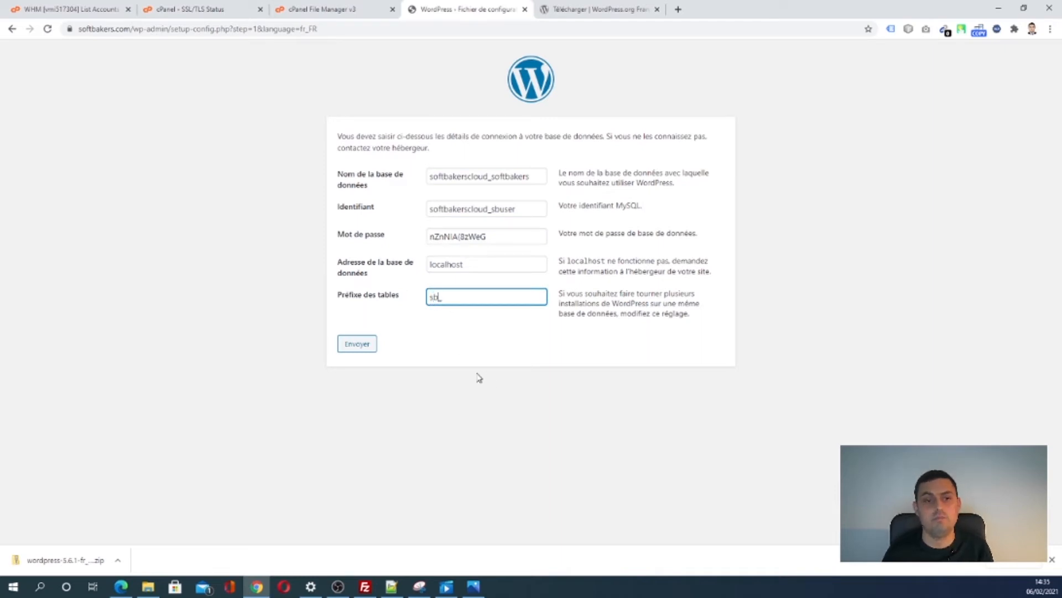
- Send the connection details with Envoyer, then choose Lancer l'installation on the confirmation page
left_click(361, 347)
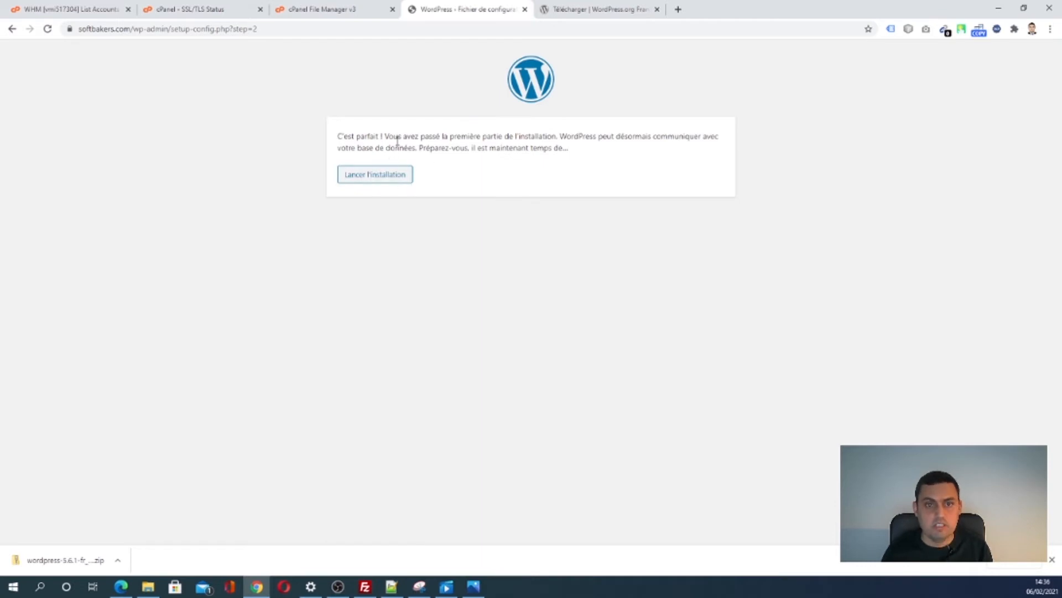
left_click_drag(339, 136, 586, 204)
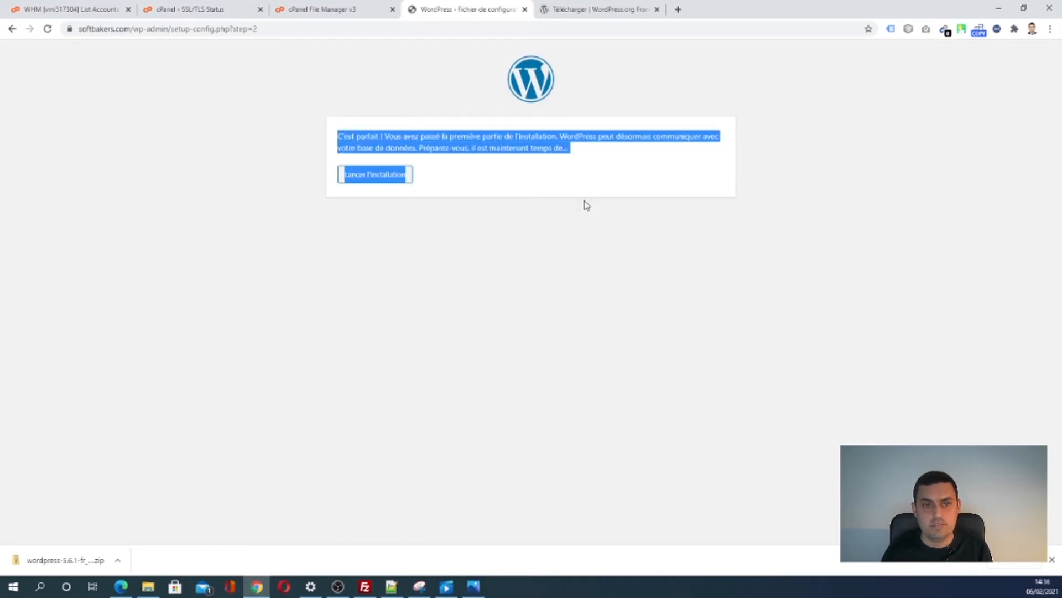
left_click(507, 228)
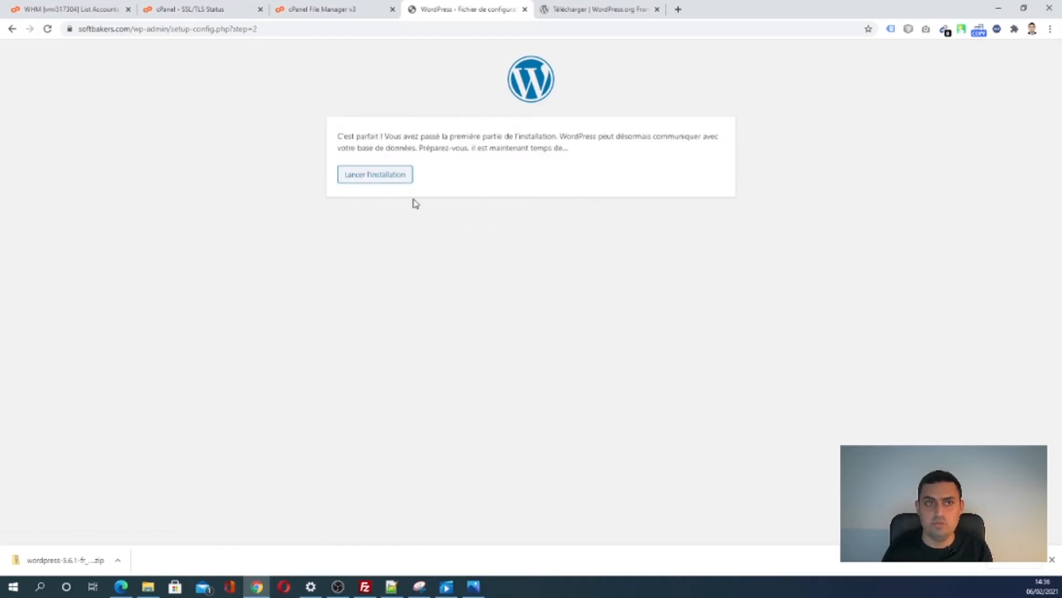
left_click(396, 180)
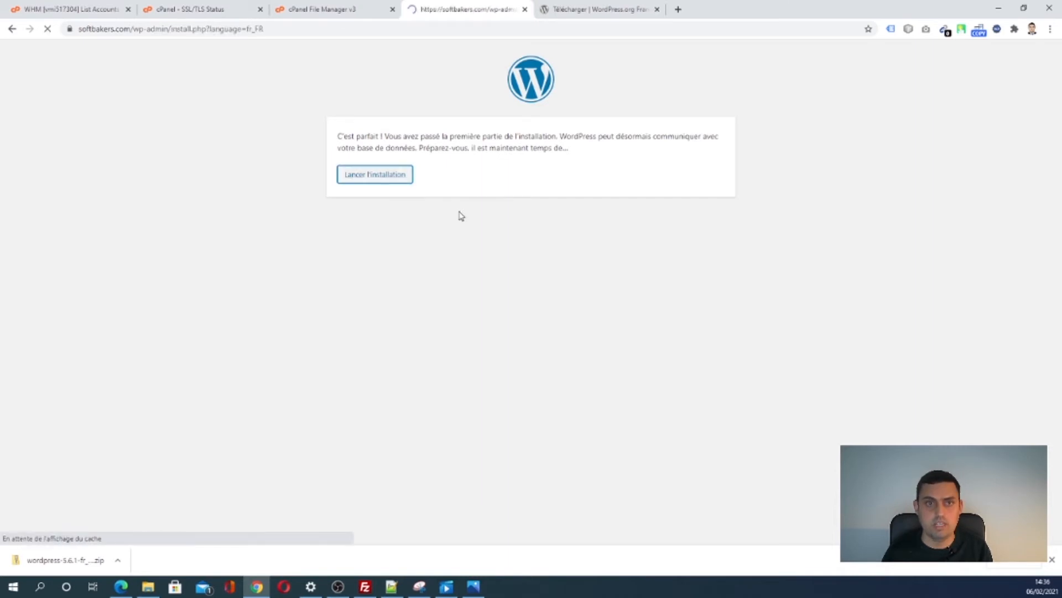
- Enter Softbakers as the site title and clear the pre-filled admin password
left_click(441, 274)
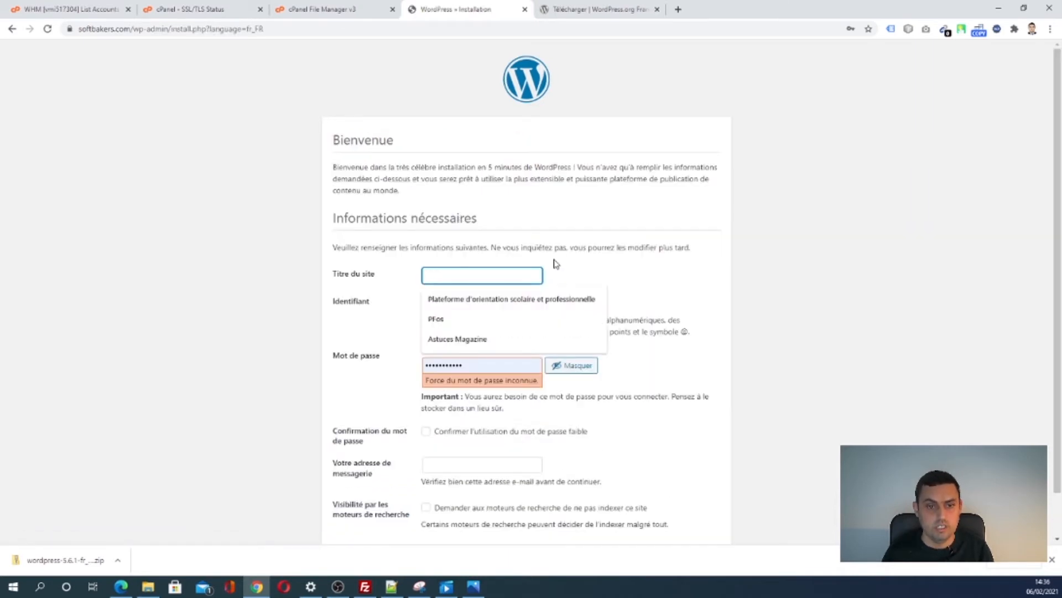
type("S")
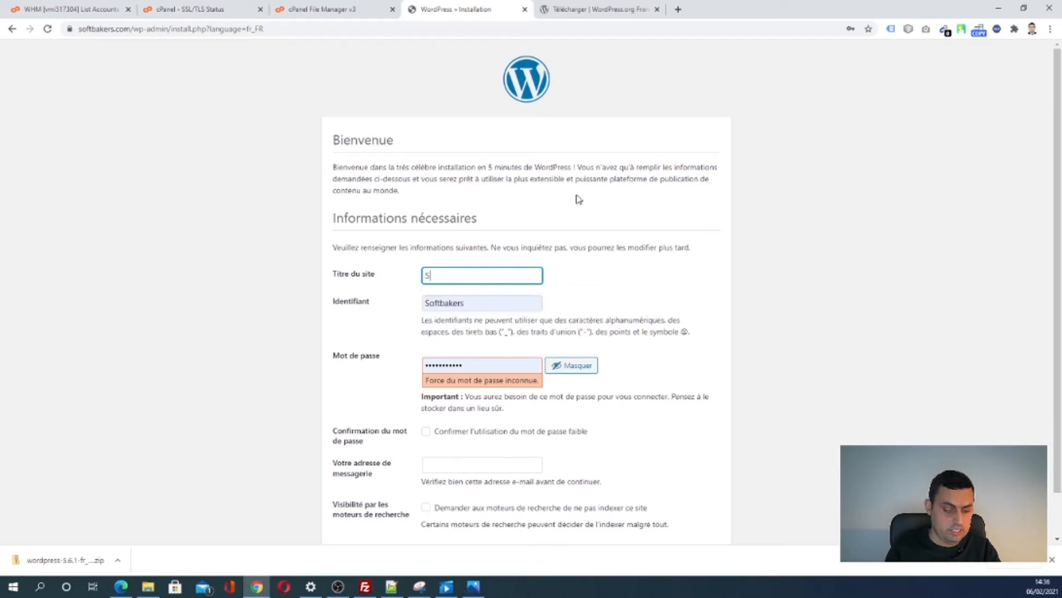
type("oftbak")
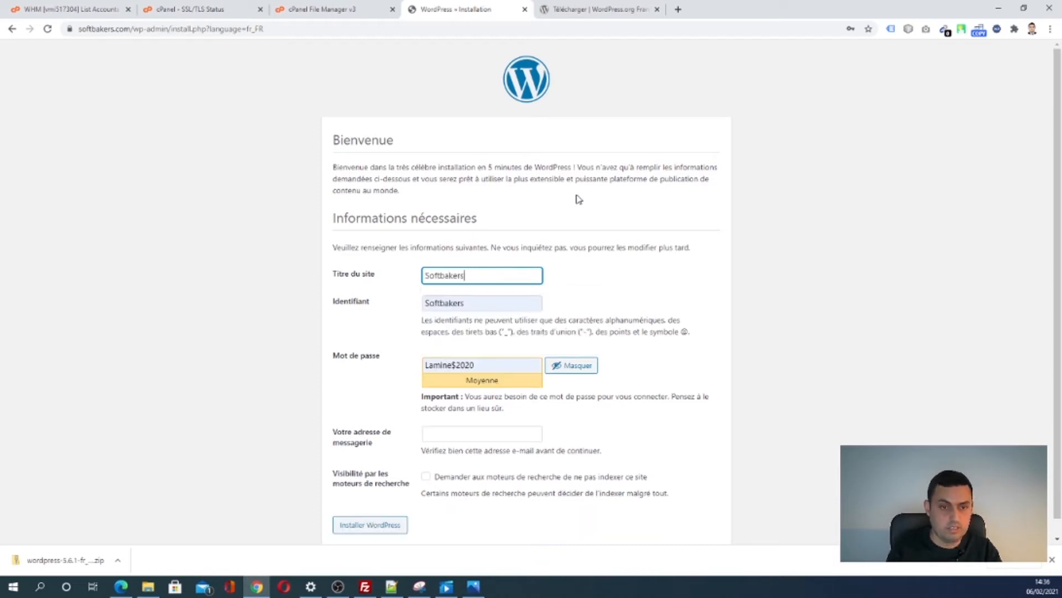
type("ers")
left_click(486, 308)
left_click(597, 305)
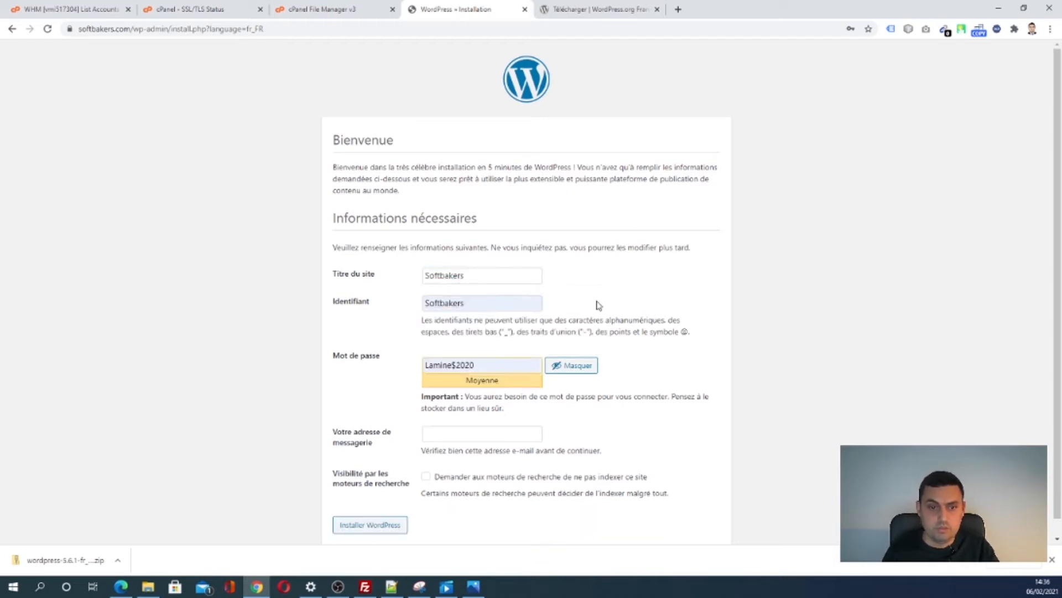
triple_click(479, 366)
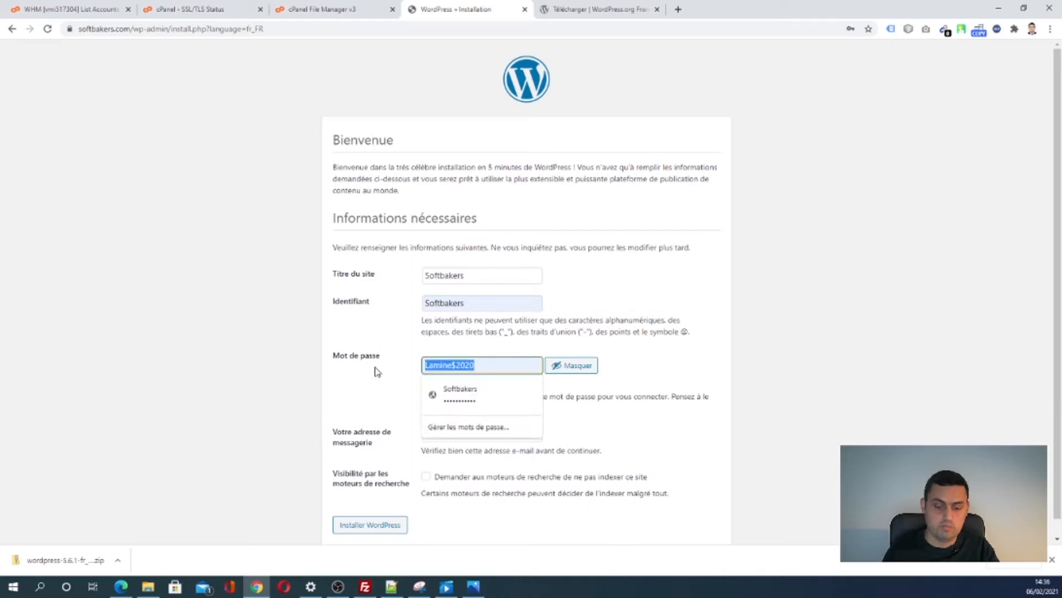
key("BackSpace")
left_click(377, 369)
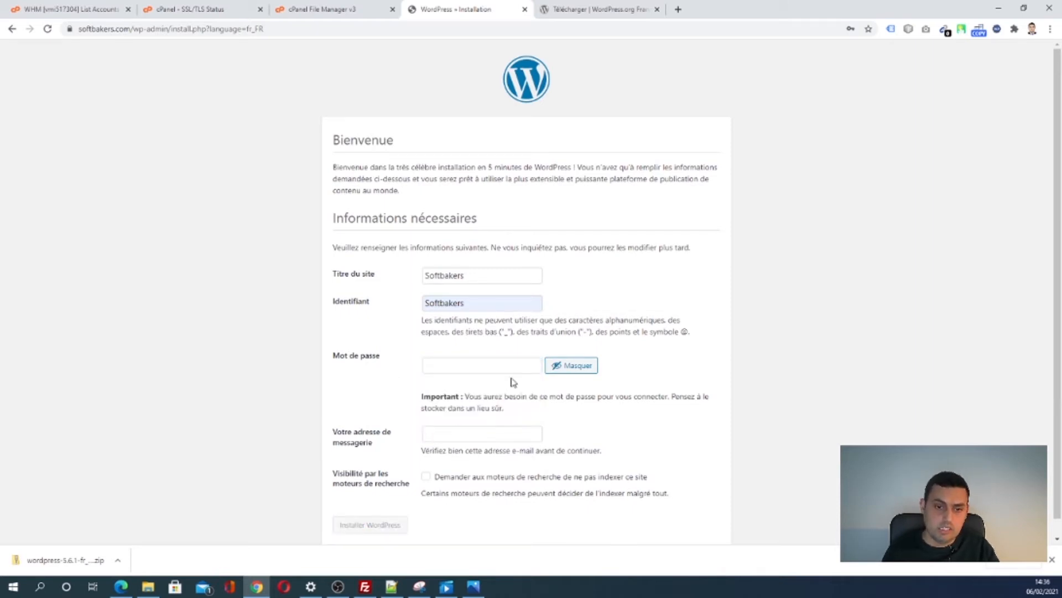
left_click(489, 368)
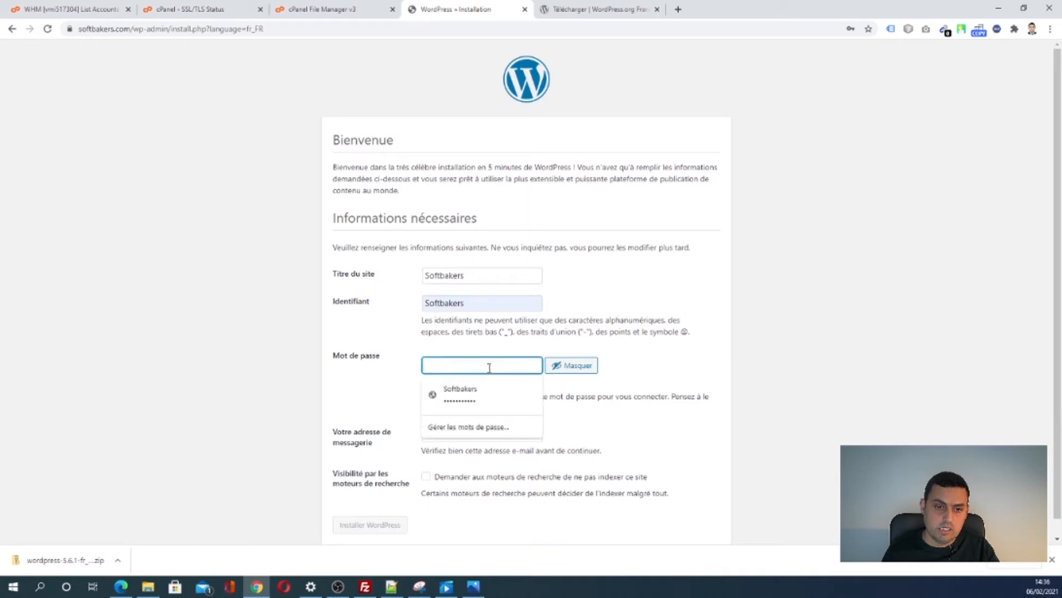
- Set a weak admin password, confirm weak-password use, fill the admin e-mail and click Installer WordPress
double_click(447, 302)
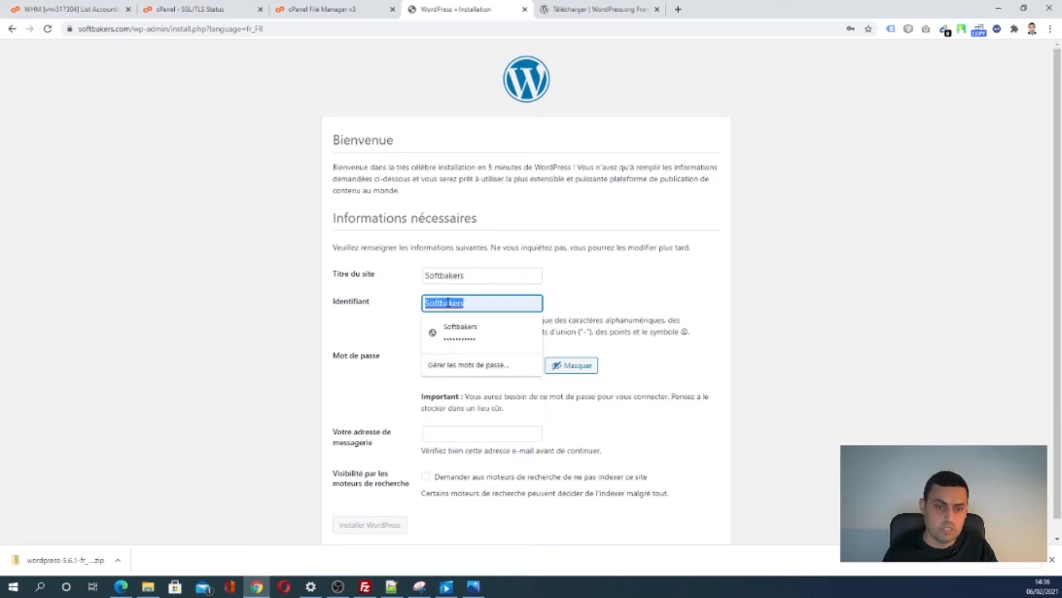
left_click(396, 376)
left_click(460, 367)
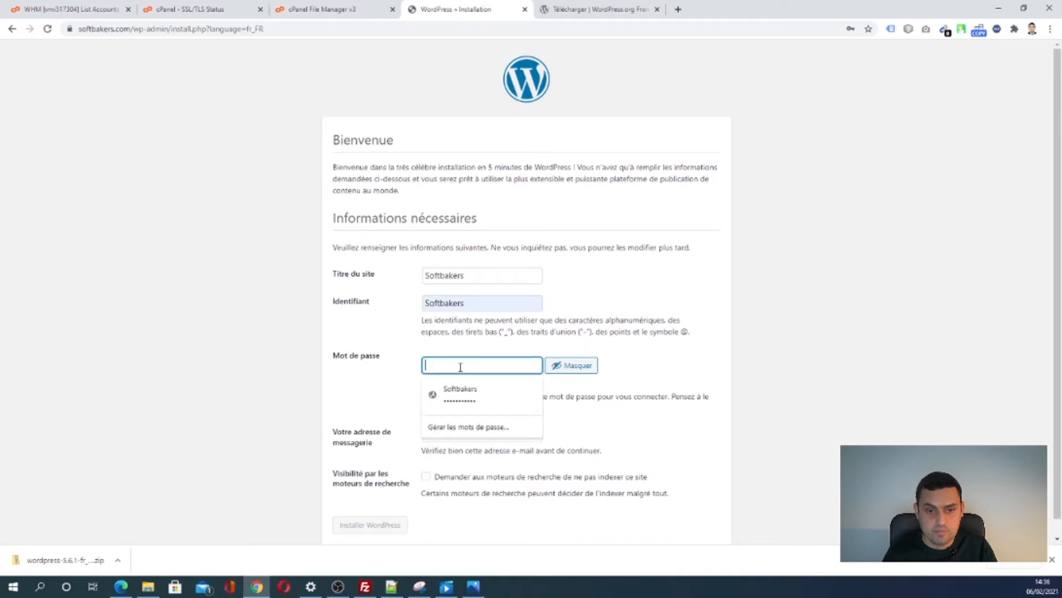
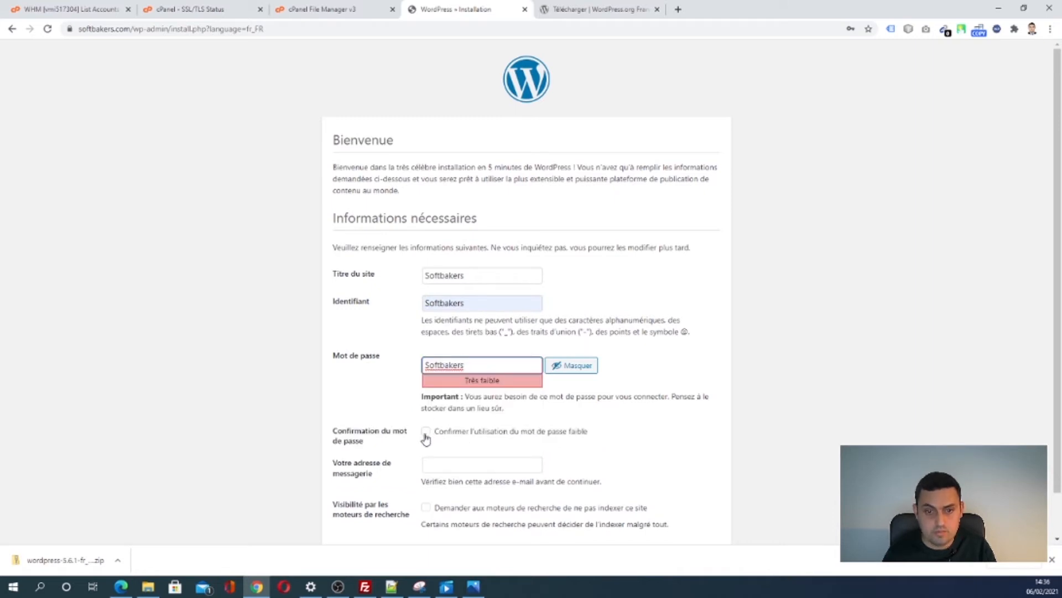
left_click(426, 431)
left_click(481, 467)
scroll(591, 437, "down", 1)
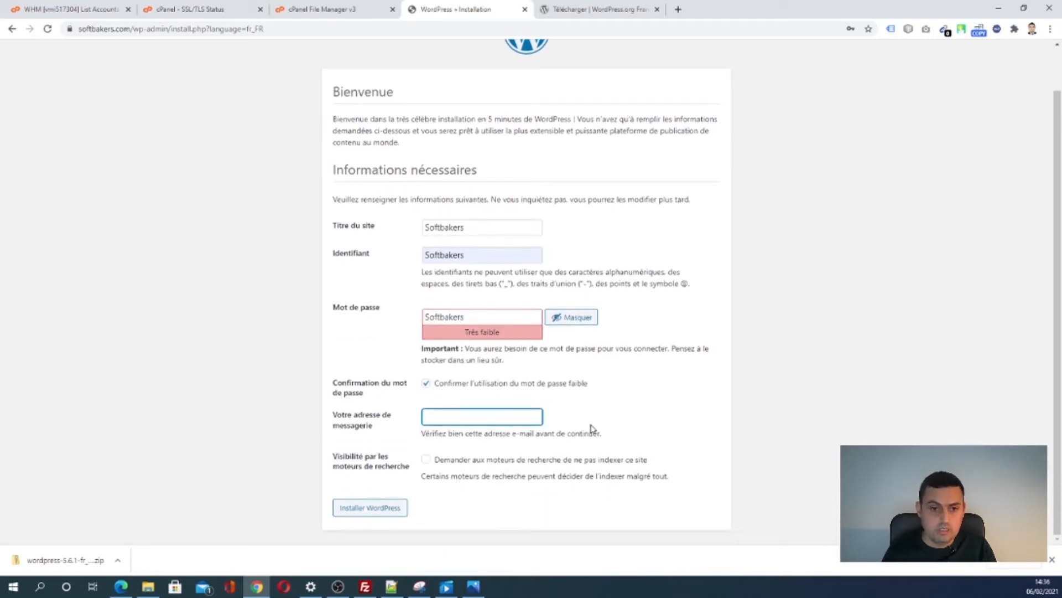
left_click(480, 419)
left_click(474, 439)
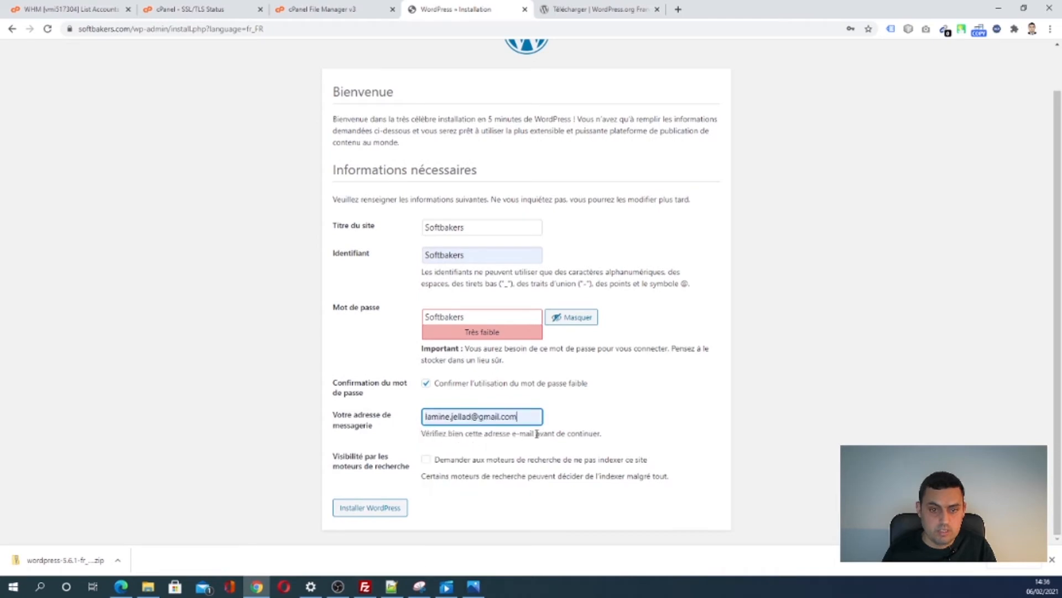
left_click(528, 513)
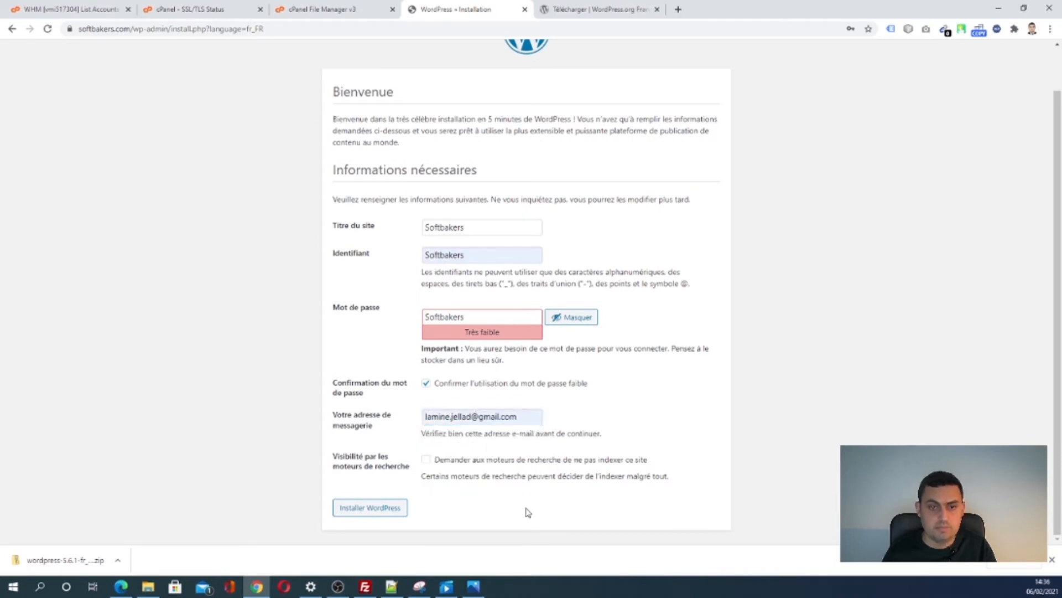
left_click(380, 517)
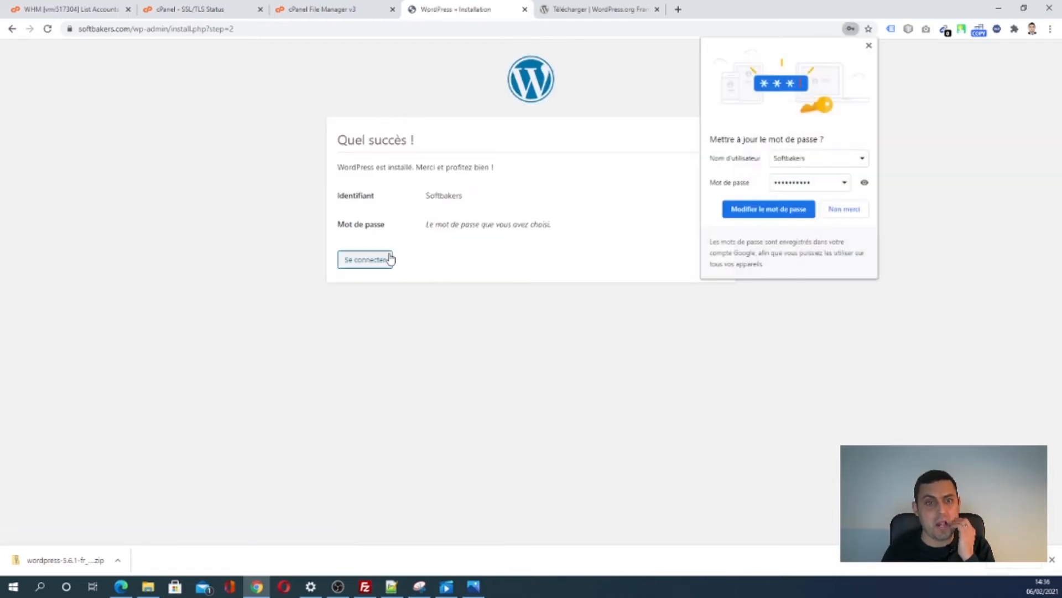
- Decline Chrome's password update, check the download tab, then go to the softbakers.com login page
left_click(840, 212)
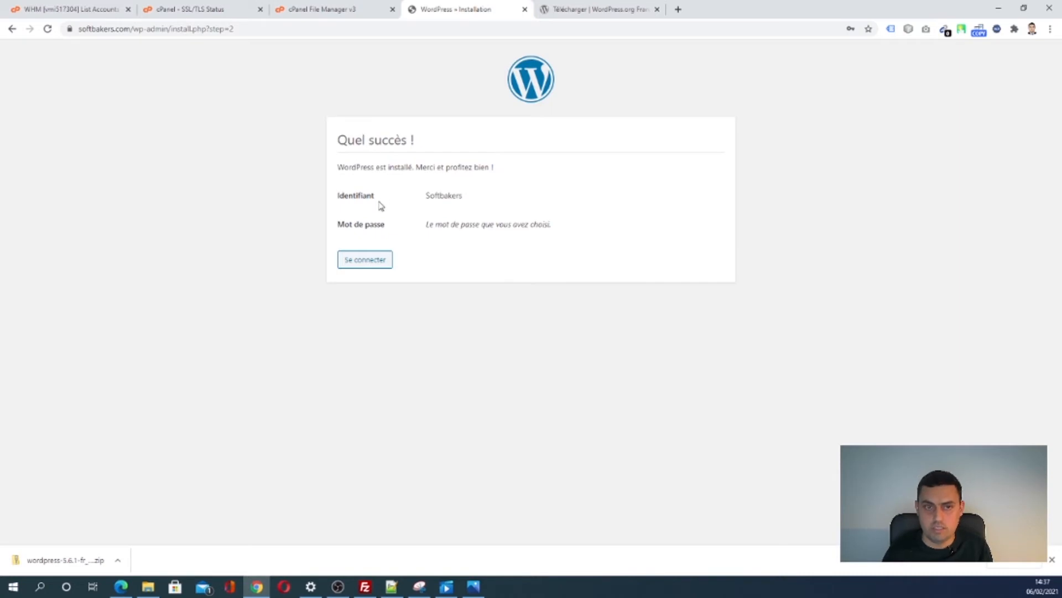
left_click(568, 8)
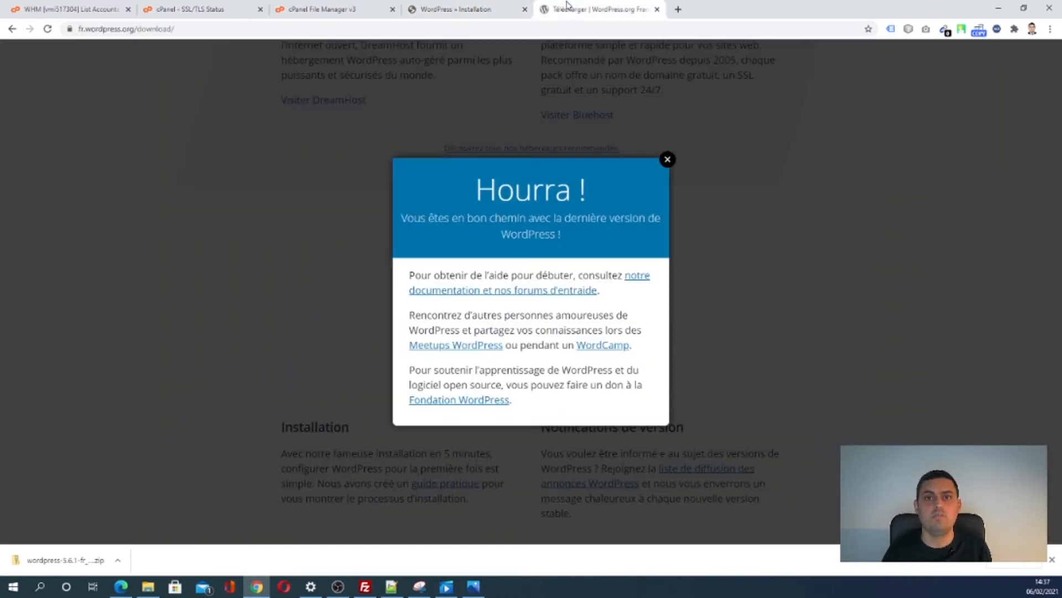
left_click(668, 160)
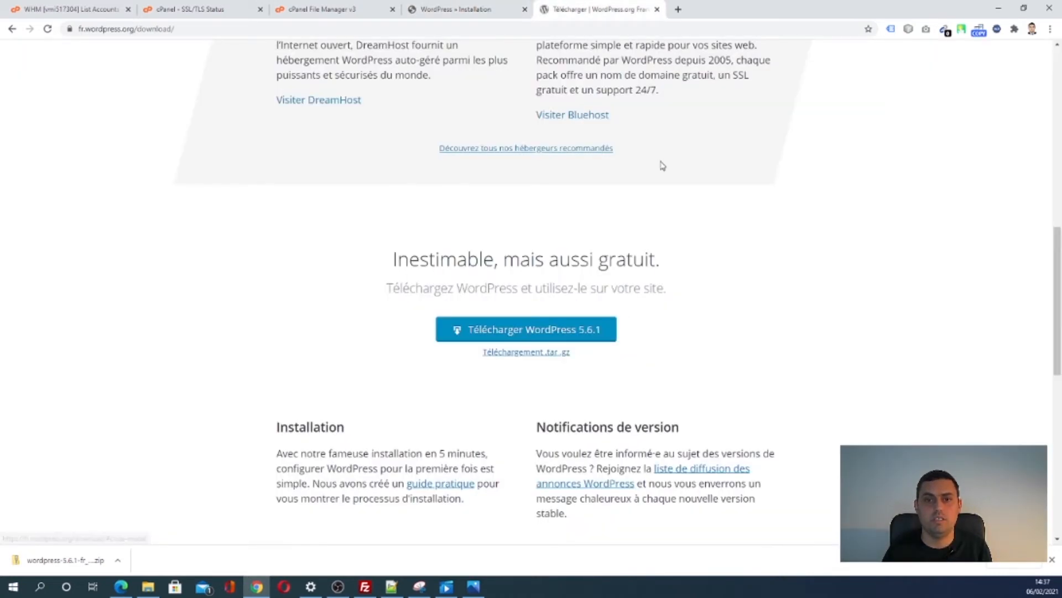
left_click(449, 9)
left_click(369, 265)
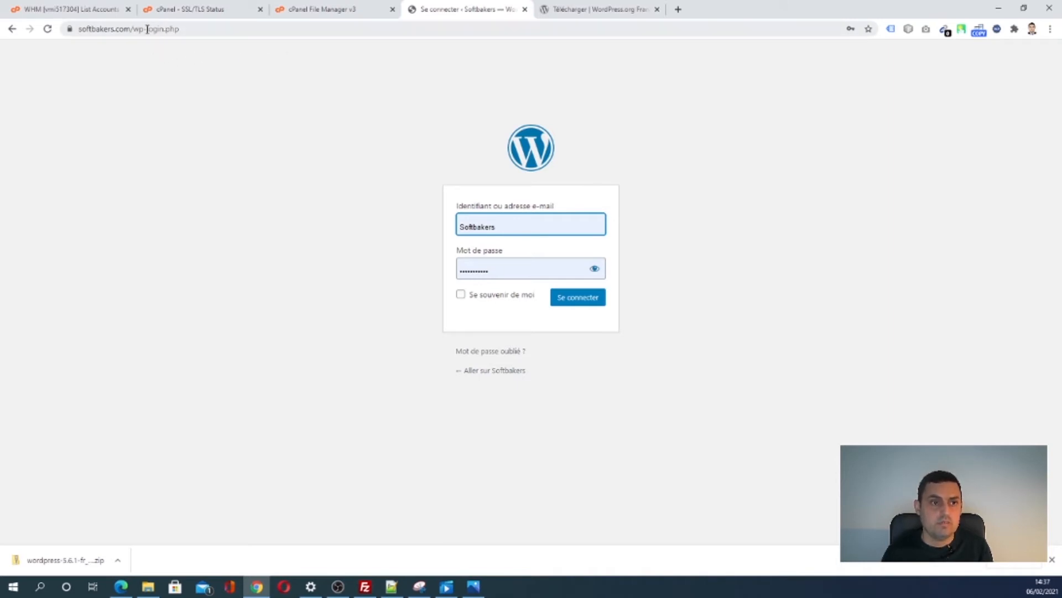
- Change the address to softbakers.com/wp-admin and submit the prefilled login
left_click_drag(147, 29, 227, 30)
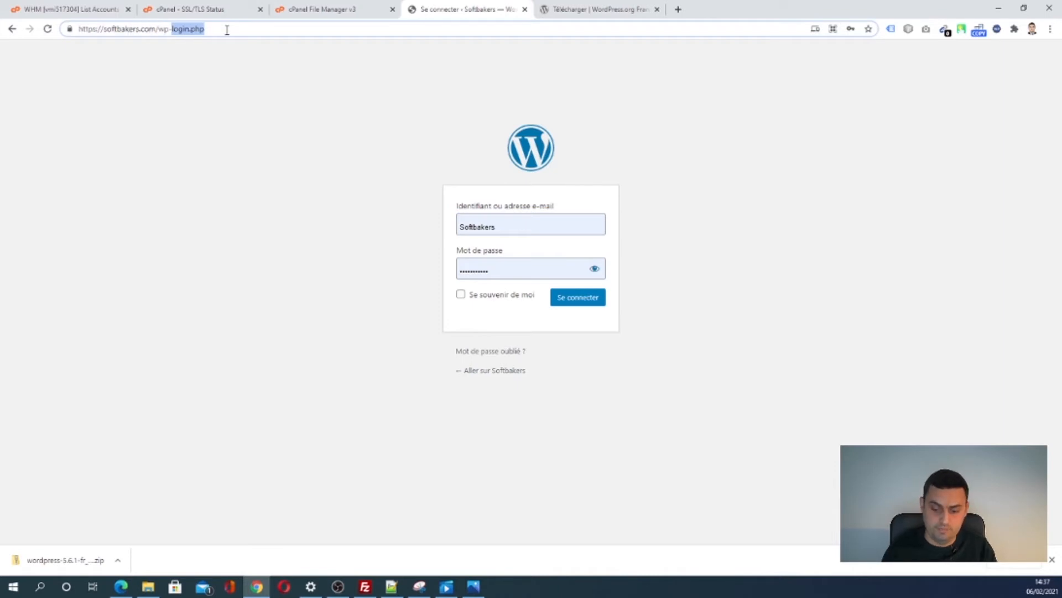
type("-")
key("BackSpace")
type("admin")
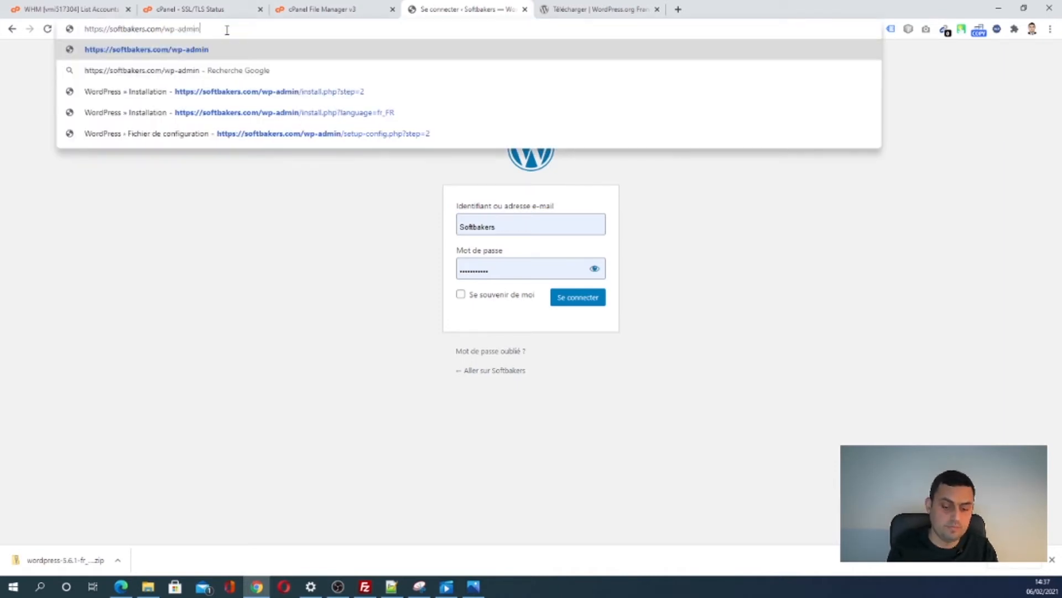
key("Return")
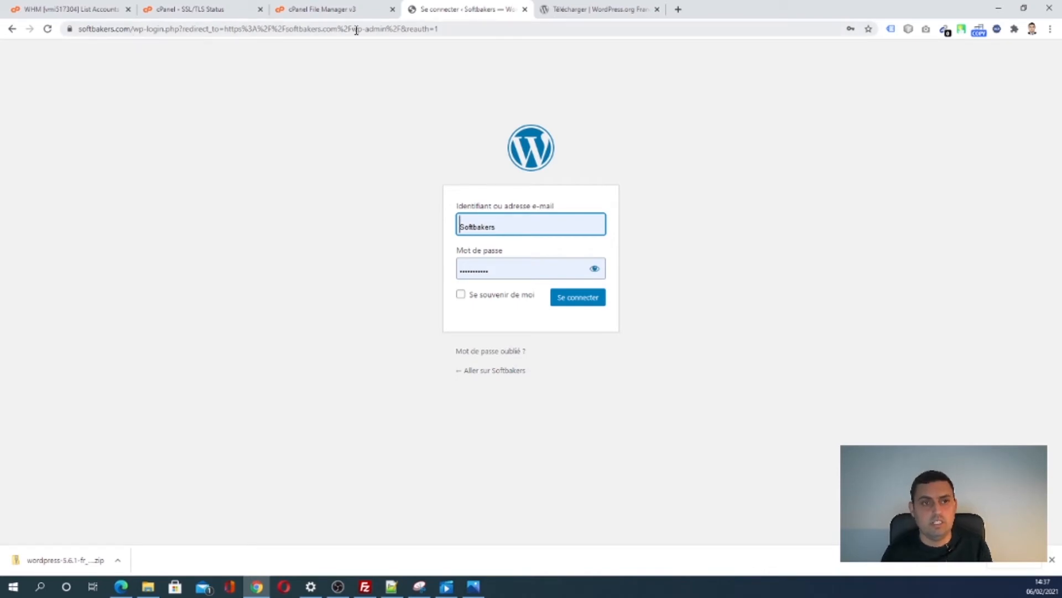
left_click(573, 306)
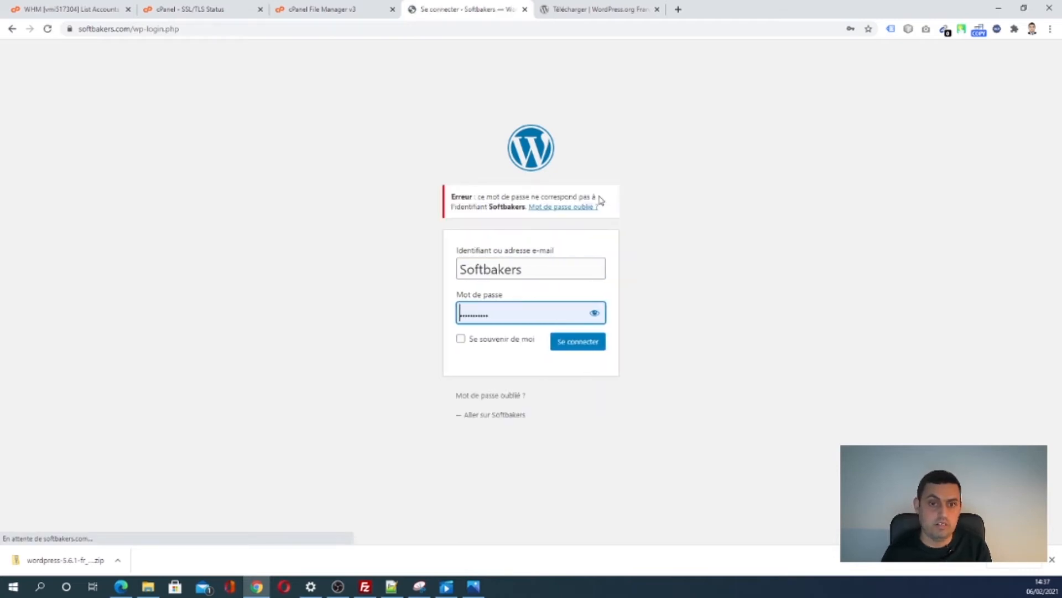
- Retype the admin password after the error and log in to the Tableau de bord
left_click(562, 319)
left_click_drag(541, 316, 459, 318)
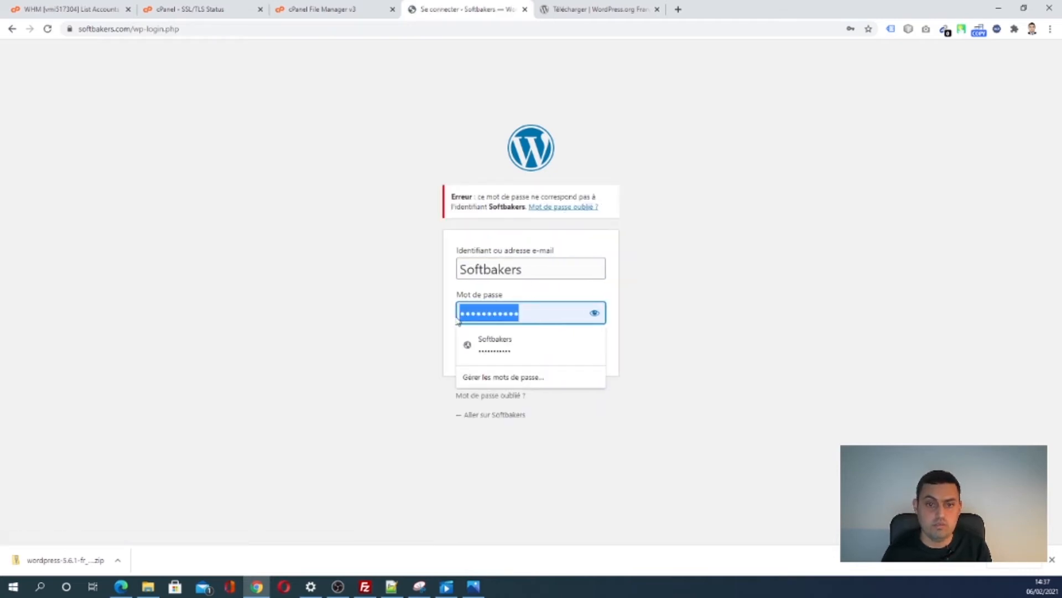
key("BackSpace")
type("••••••")
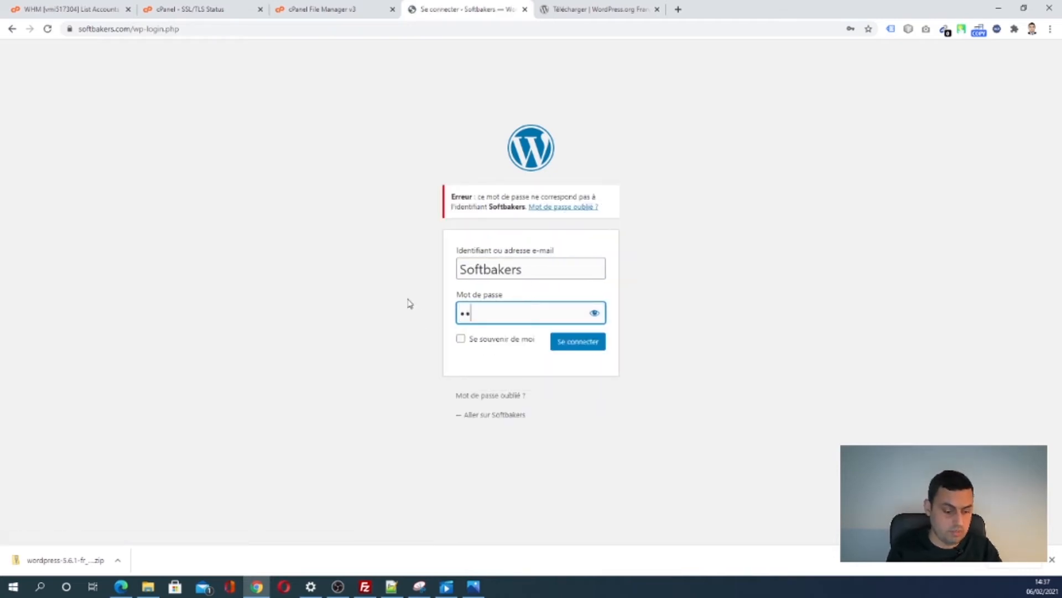
type("•••")
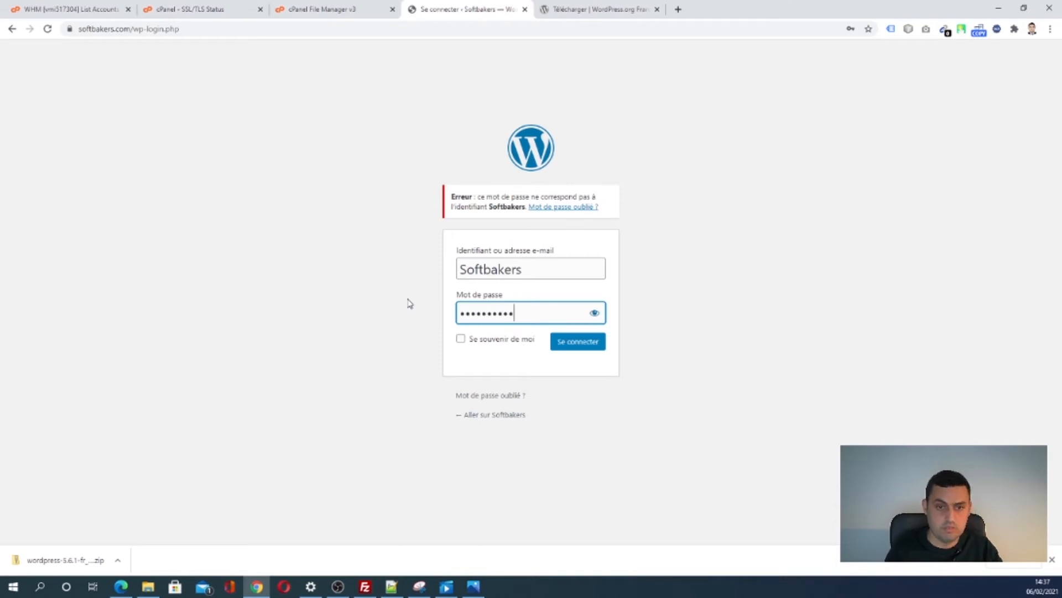
left_click(575, 341)
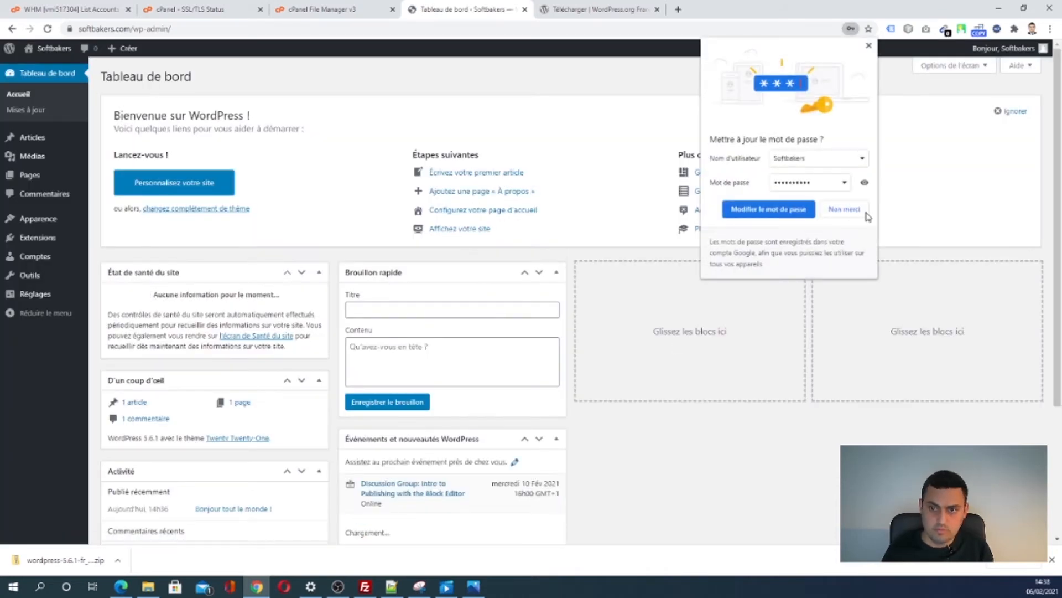
- Dismiss the password bubble and open the 'Bonjour tout le monde !' front page in a new tab
left_click(863, 212)
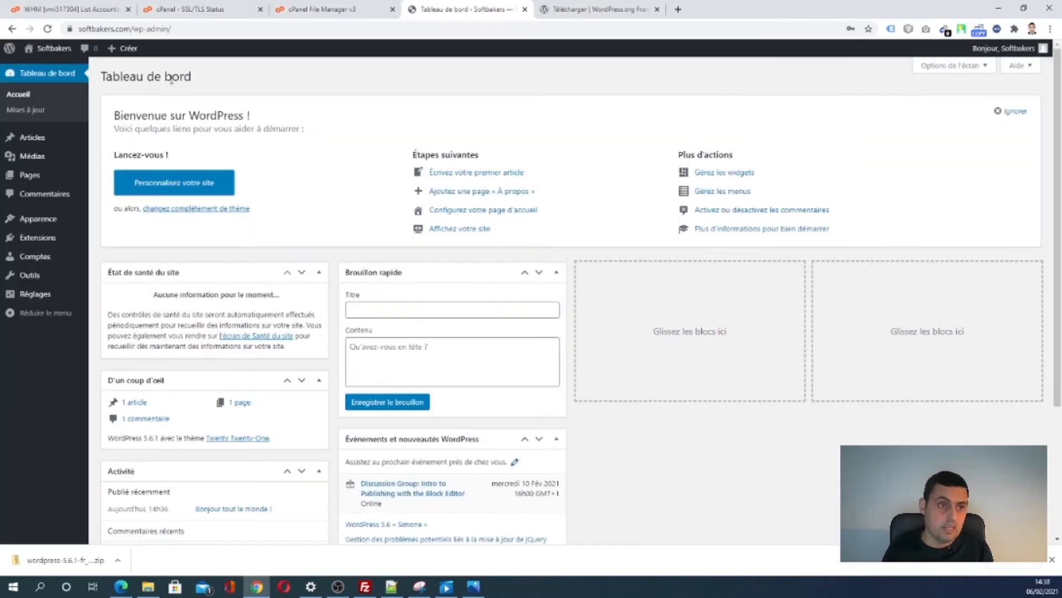
right_click(50, 64)
left_click(84, 74)
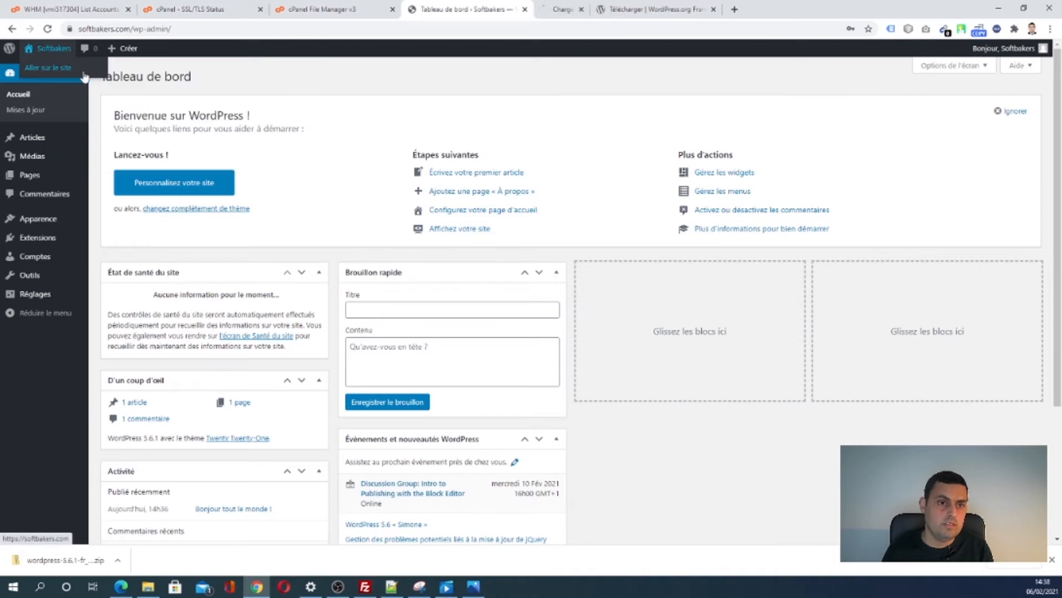
left_click(562, 9)
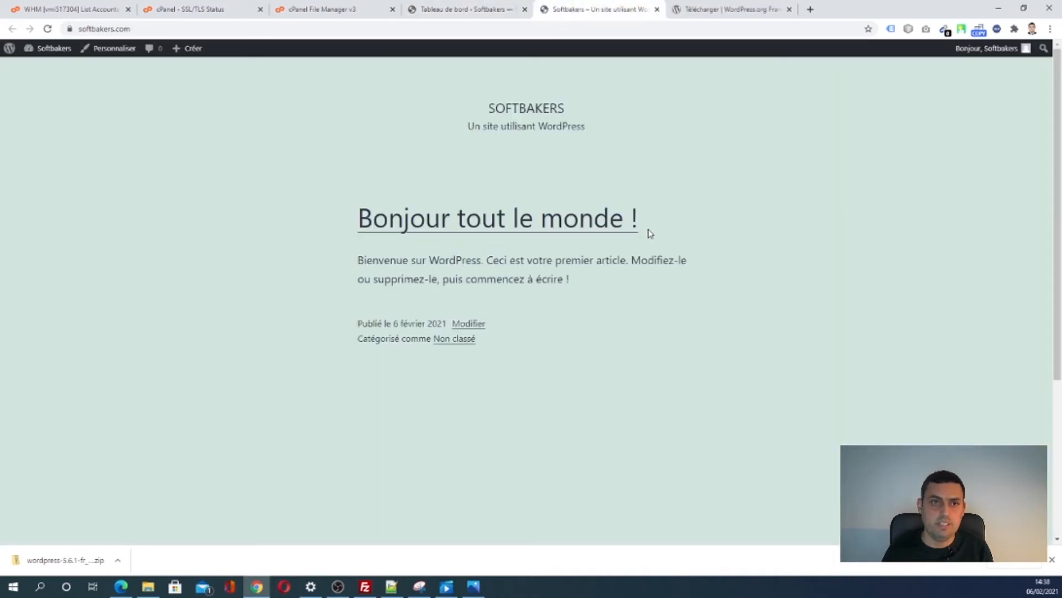
- View the homepage's HTML source in a new tab, search it for 'wp-content', then return to the front page
left_click_drag(325, 176, 552, 373)
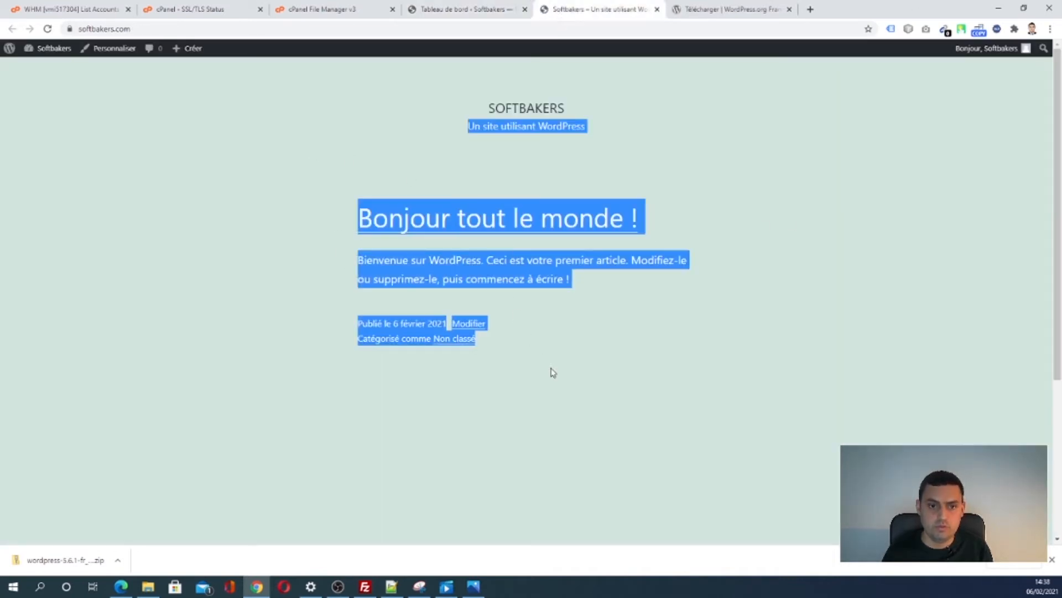
left_click(587, 361)
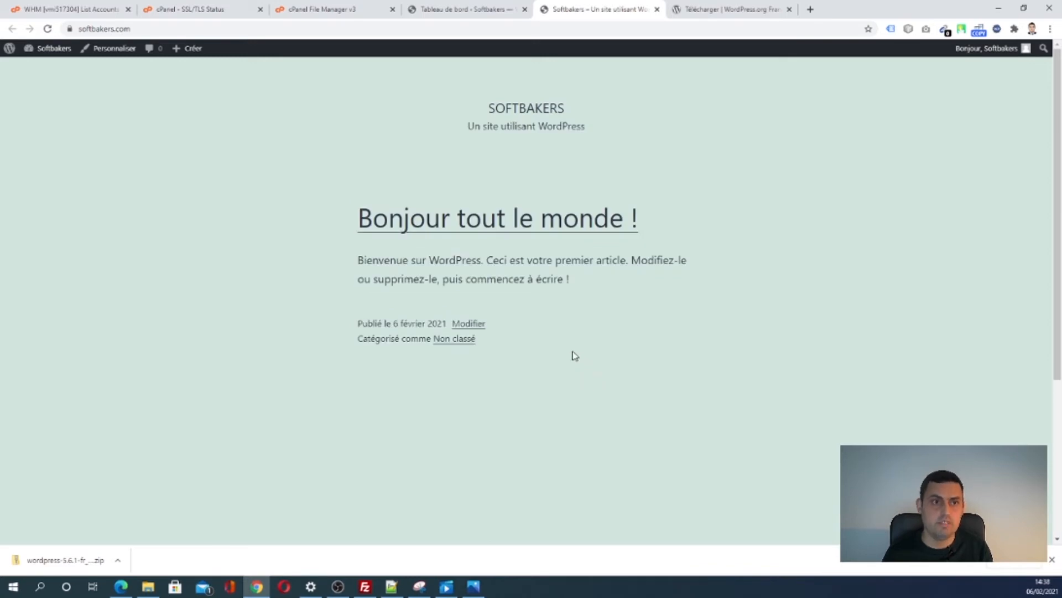
key("ctrl+u")
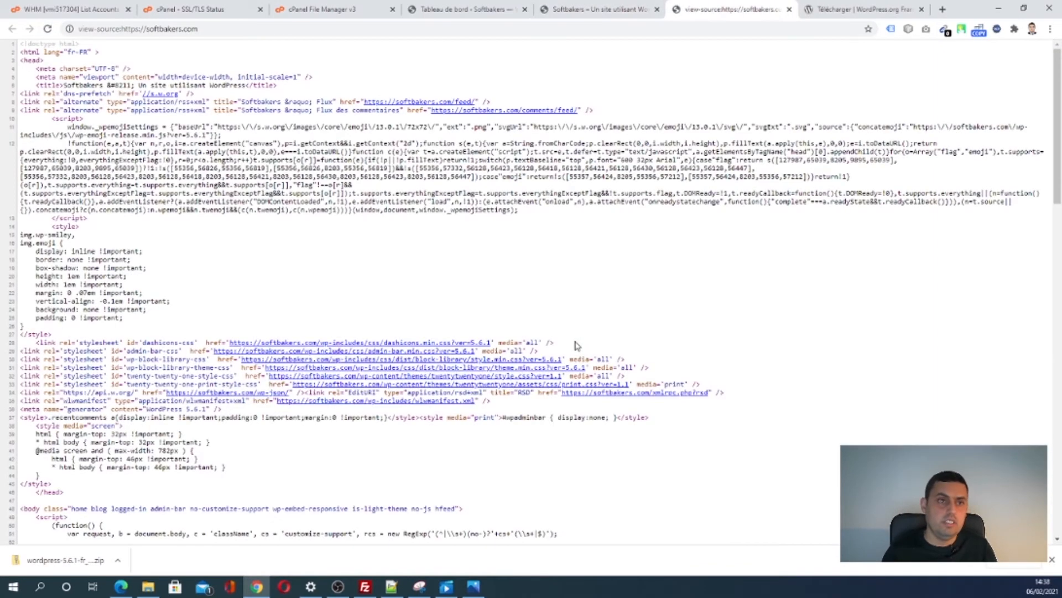
key("ctrl+f")
type("wp")
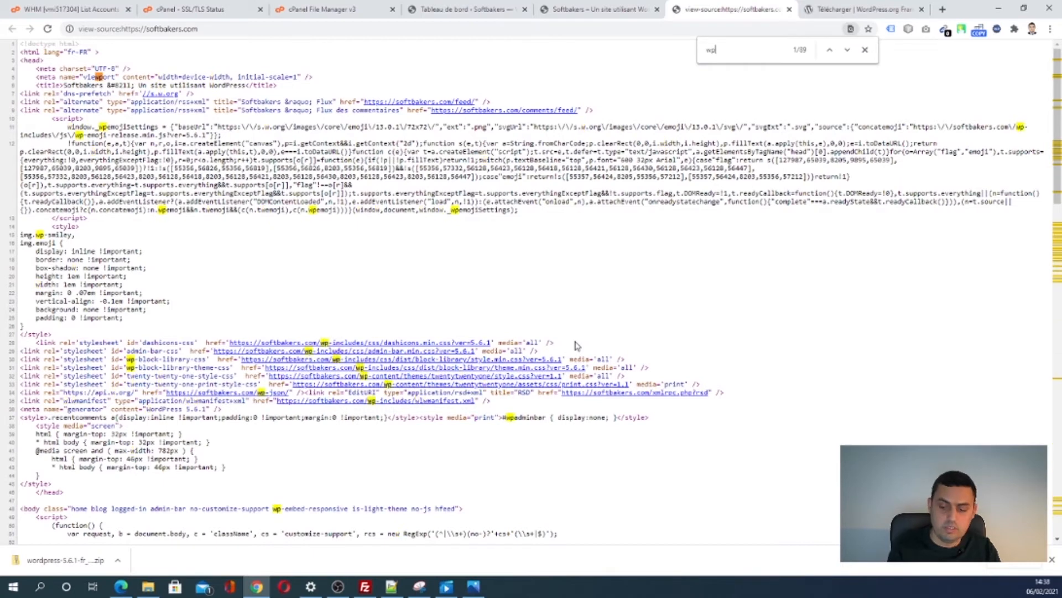
type("-content/")
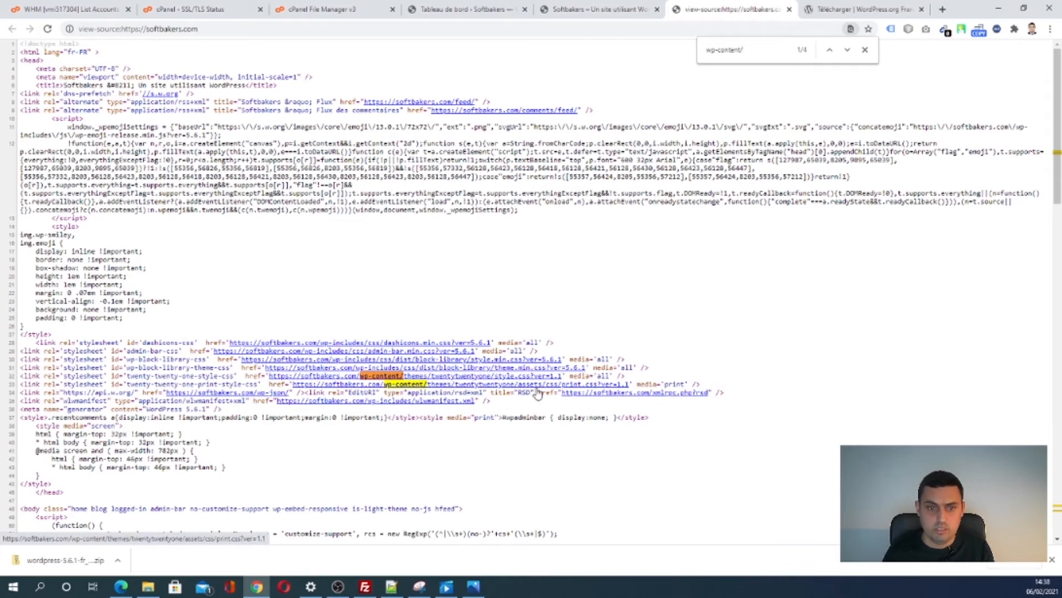
left_click(565, 7)
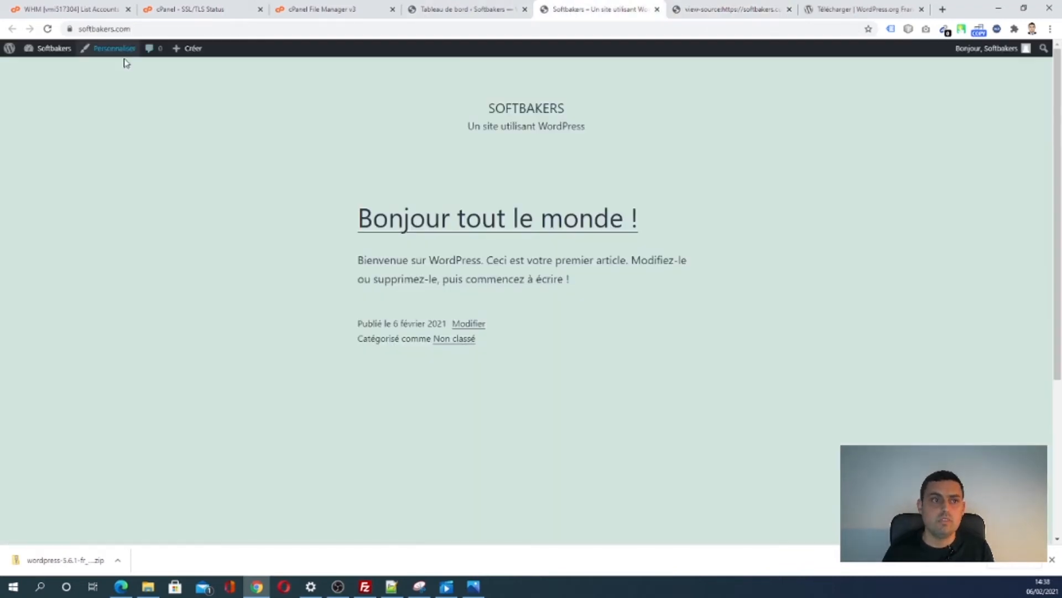
- Go to Thèmes and launch Personnaliser on the active Twenty Twenty-One theme
mouse_move(40, 53)
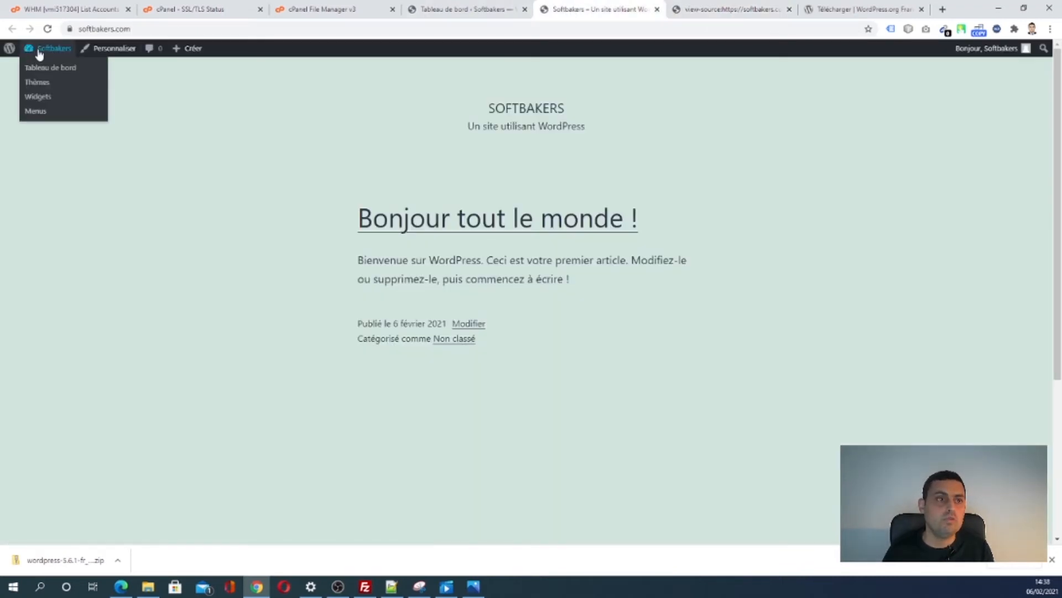
left_click(37, 83)
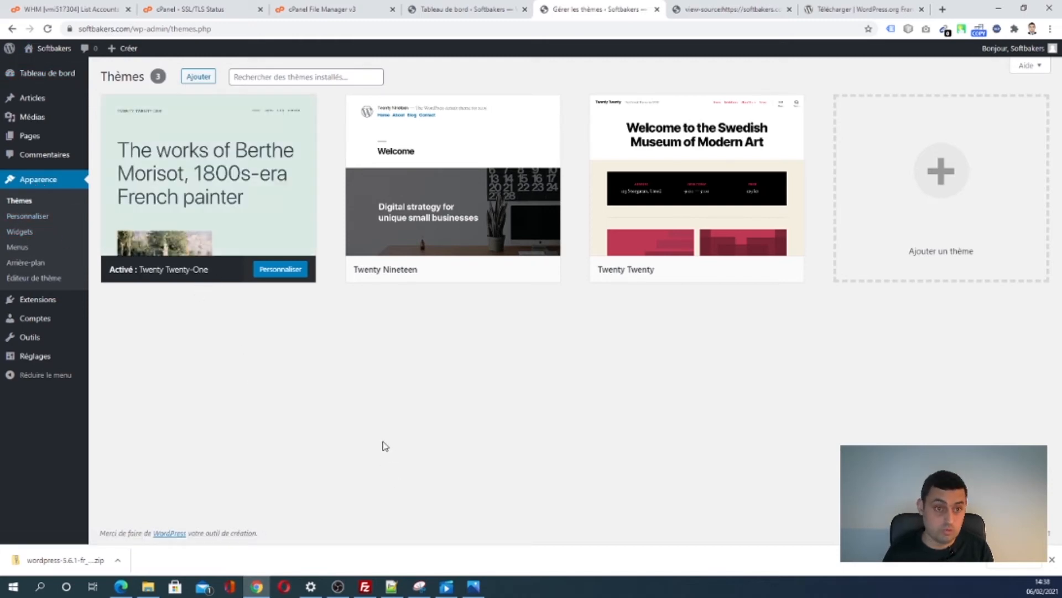
left_click(281, 271)
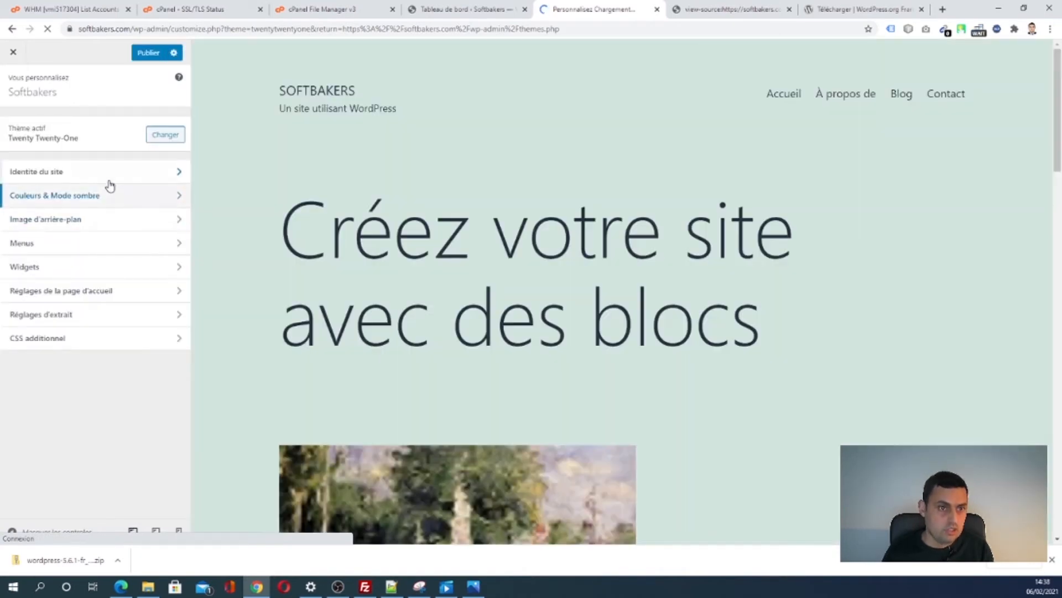
- In Identité du site, replace the old slogan with 'Une collection des tutoriaux informatiques', correcting 'tutorials' to 'tutoriaux'
left_click(110, 174)
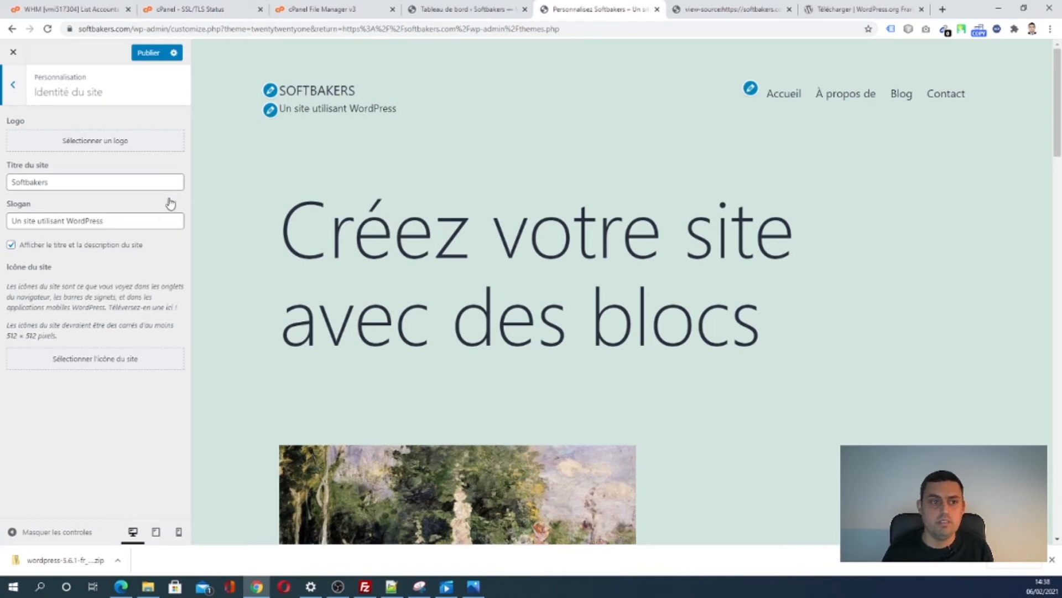
left_click_drag(122, 220, 1, 216)
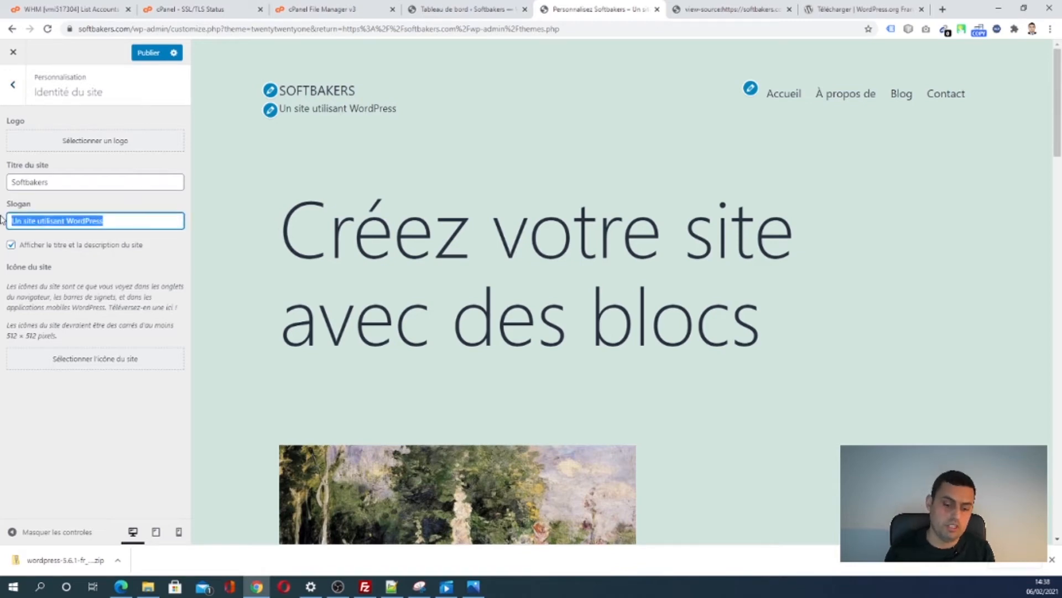
key("BackSpace")
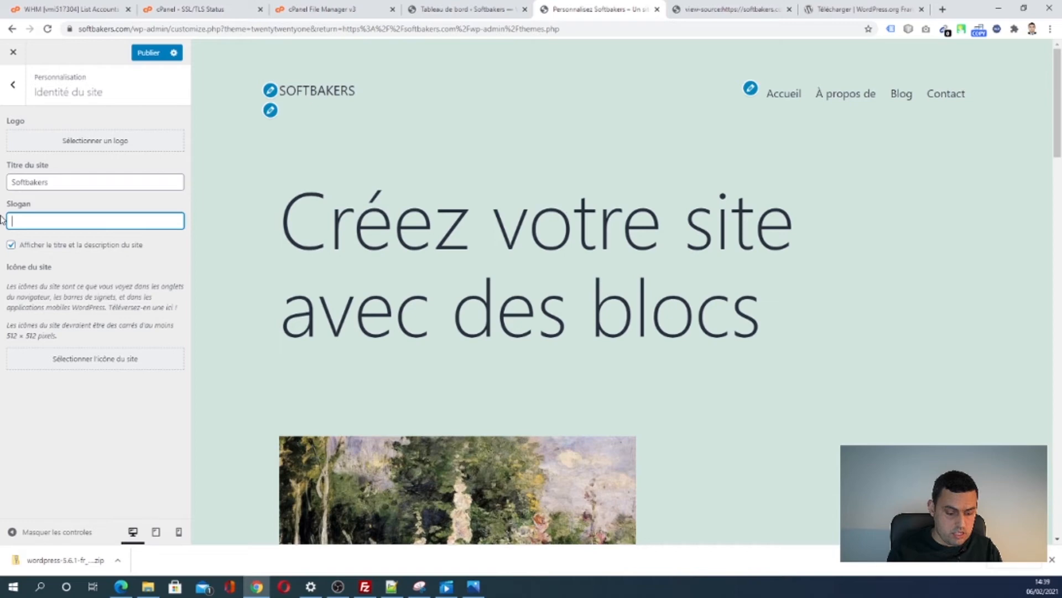
type("U")
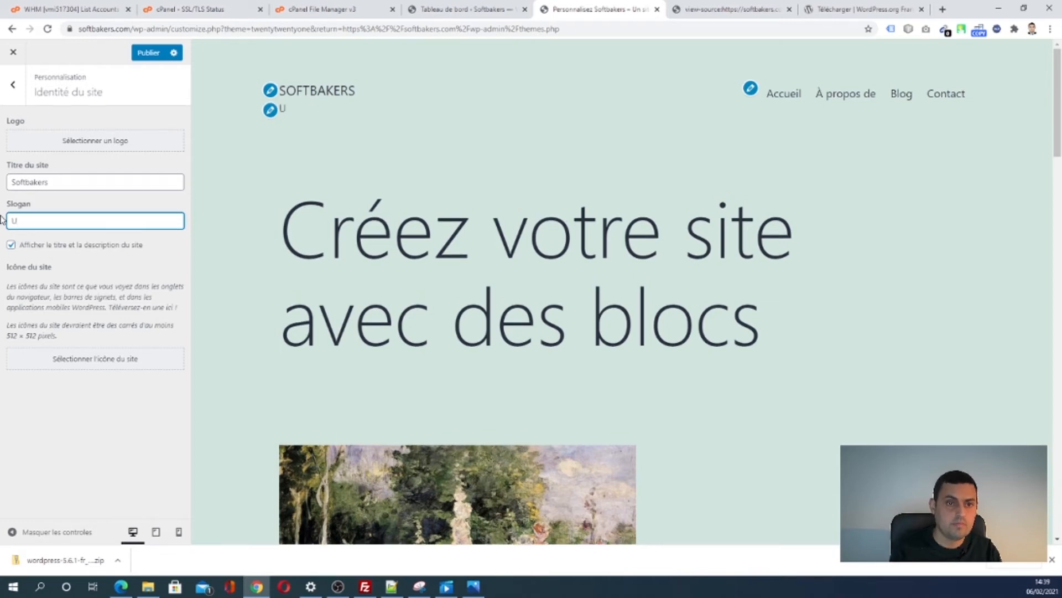
type("ne collection des tut")
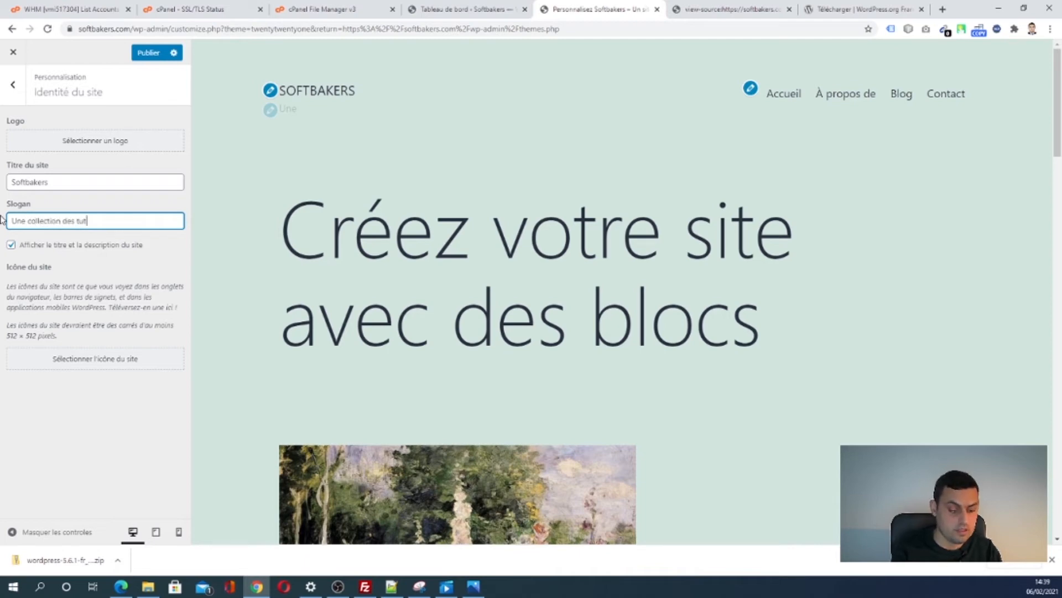
type("or")
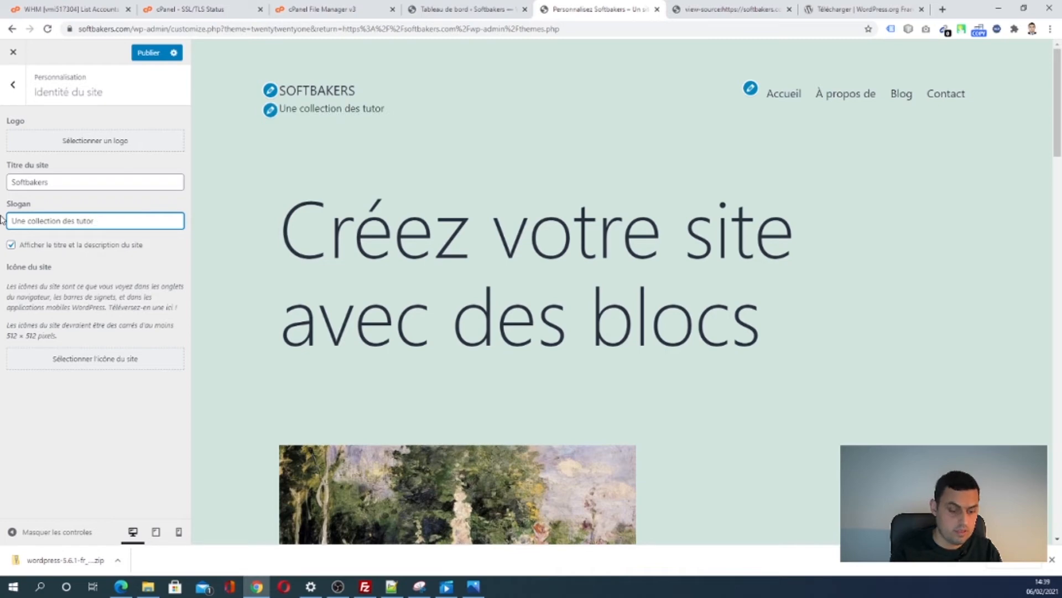
type("ial")
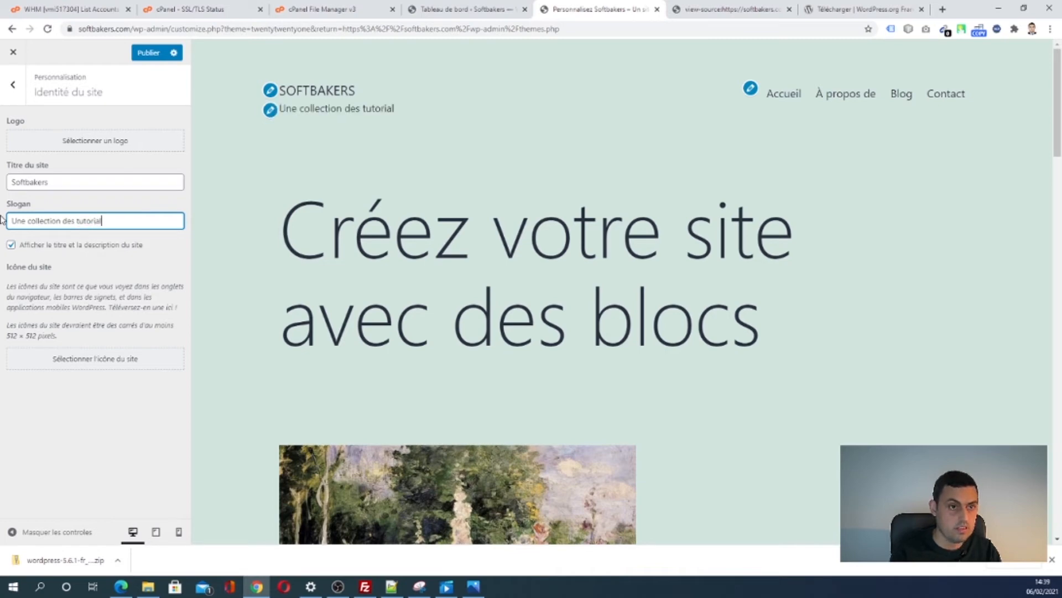
type("s")
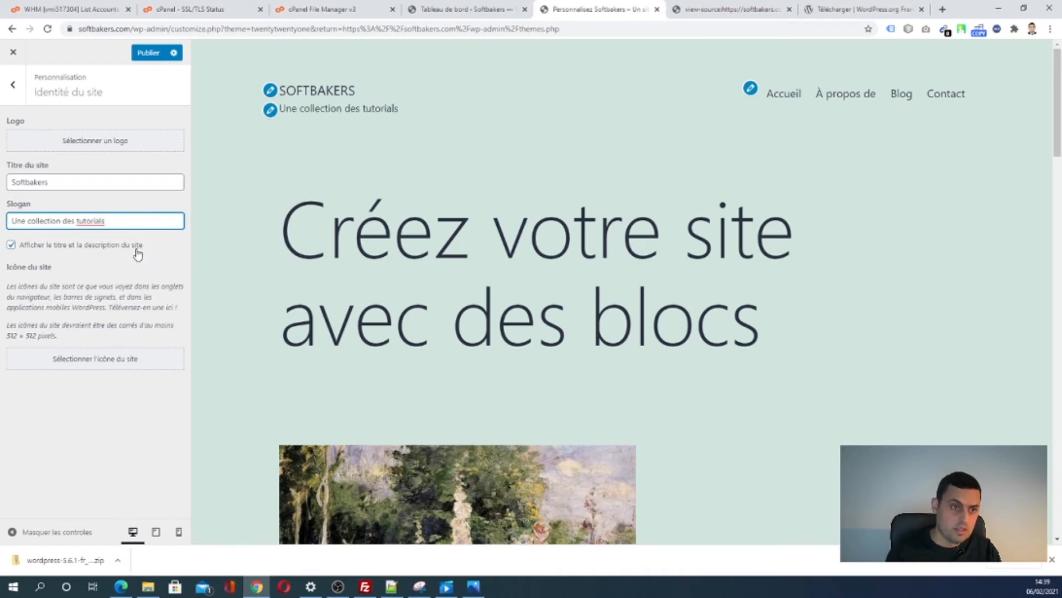
right_click(100, 220)
left_click(113, 226)
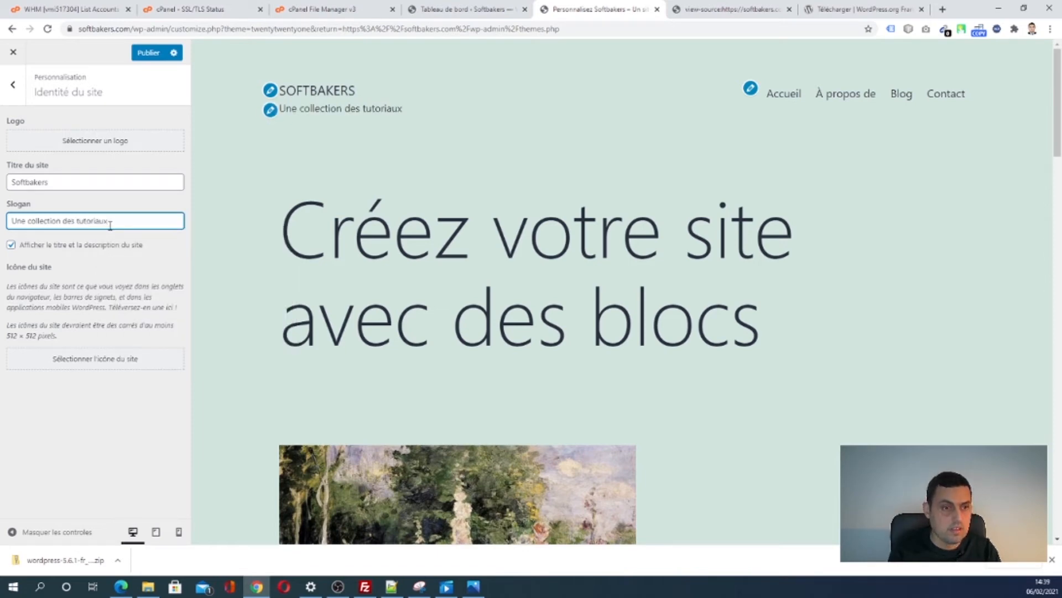
type("des tutoriaux in")
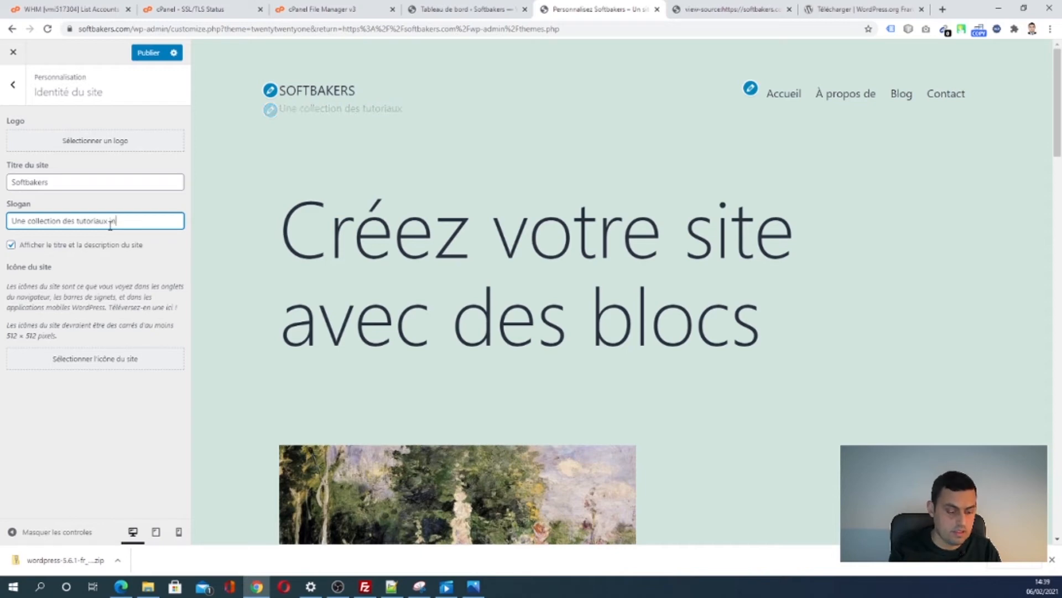
type("formatique")
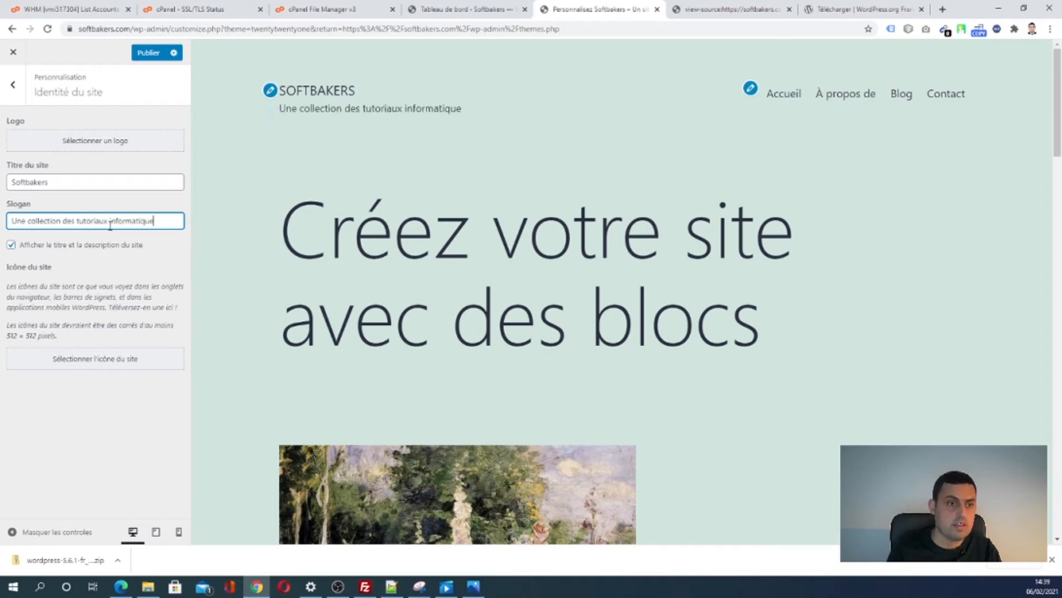
type("s")
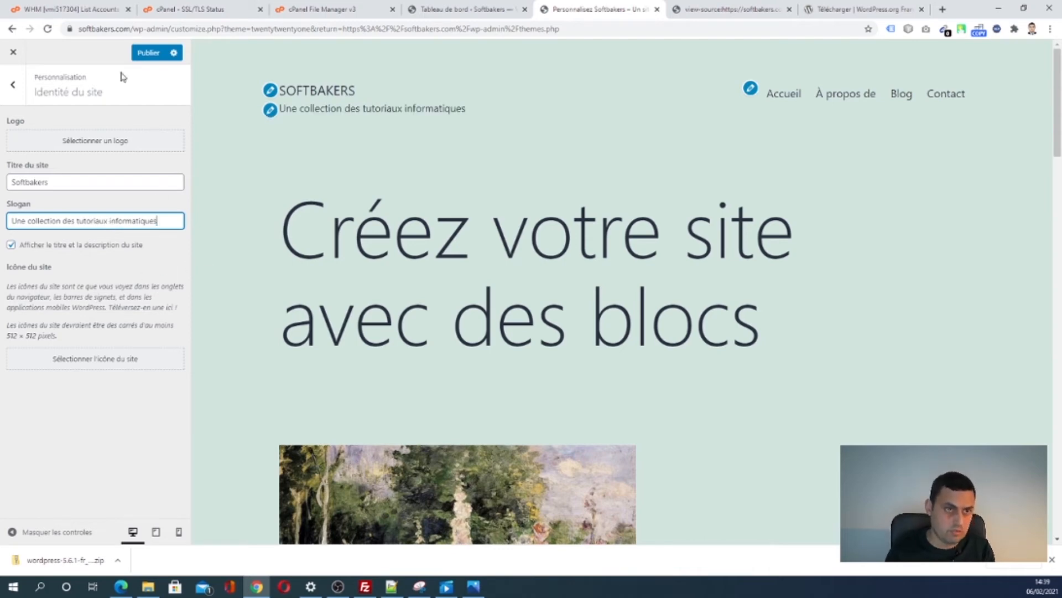
- Upload LOGOS-Softbakers-TR.png from D:\site as the site logo image
left_click(92, 147)
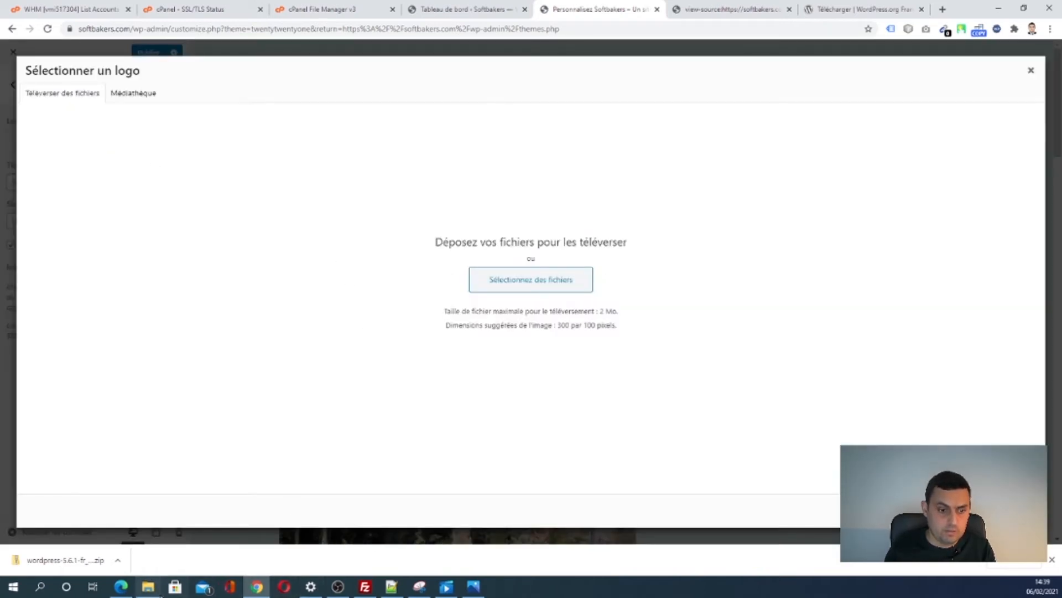
left_click(149, 589)
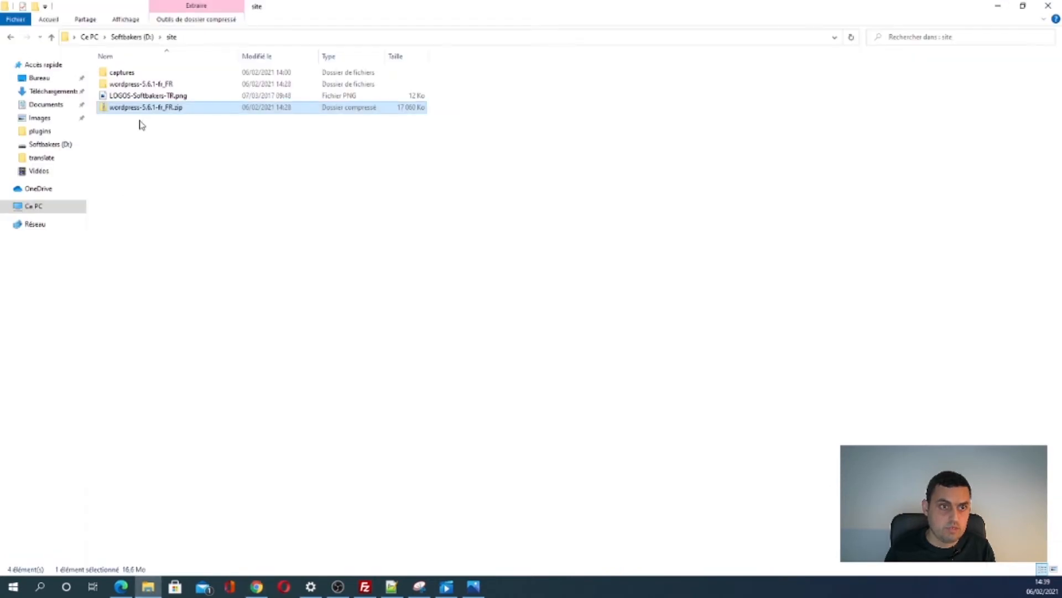
left_click(999, 6)
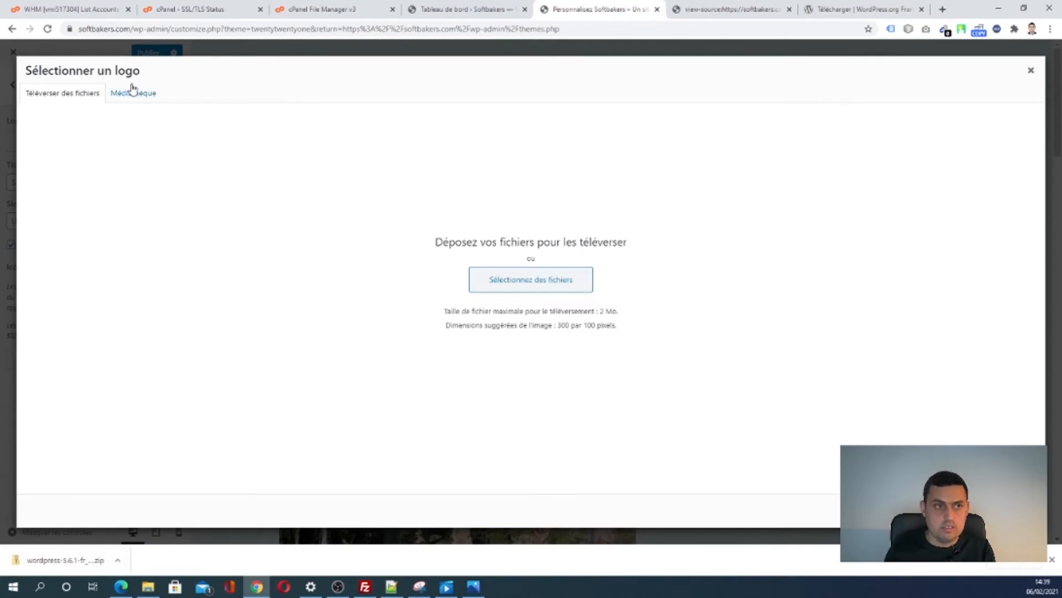
left_click(513, 282)
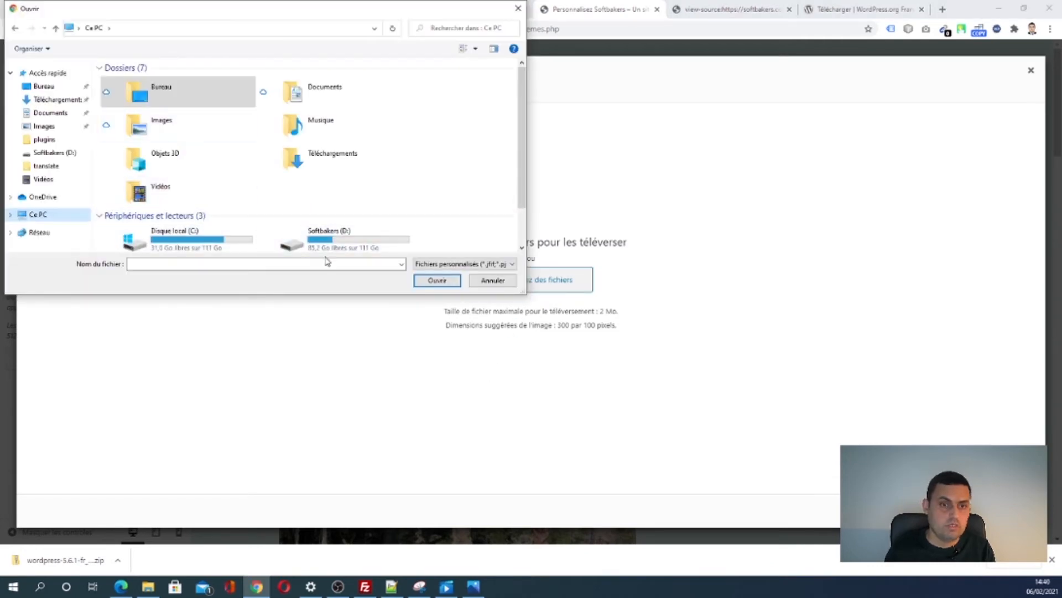
double_click(321, 248)
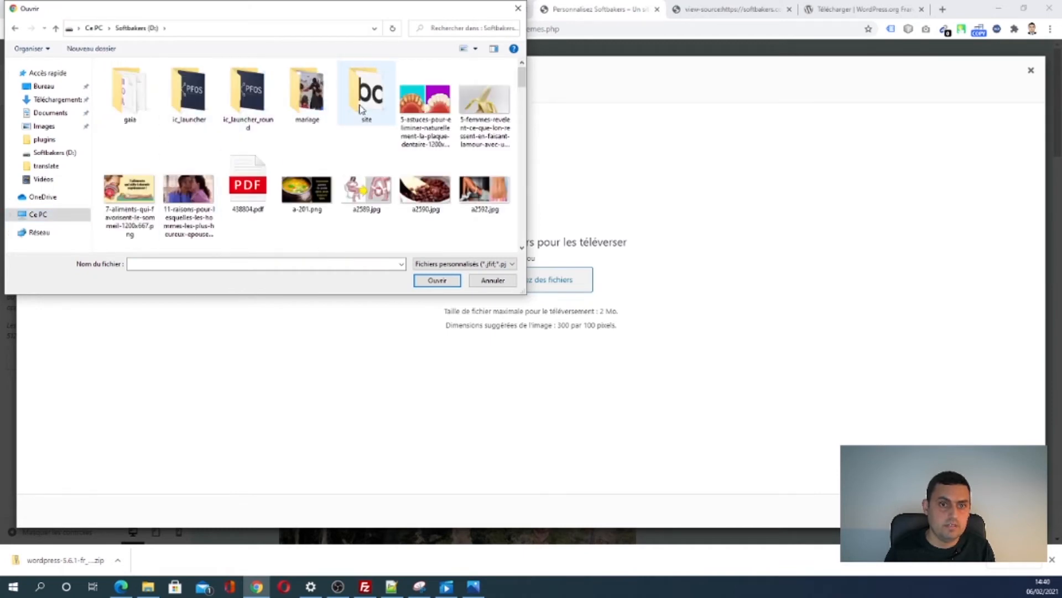
double_click(362, 109)
left_click(252, 111)
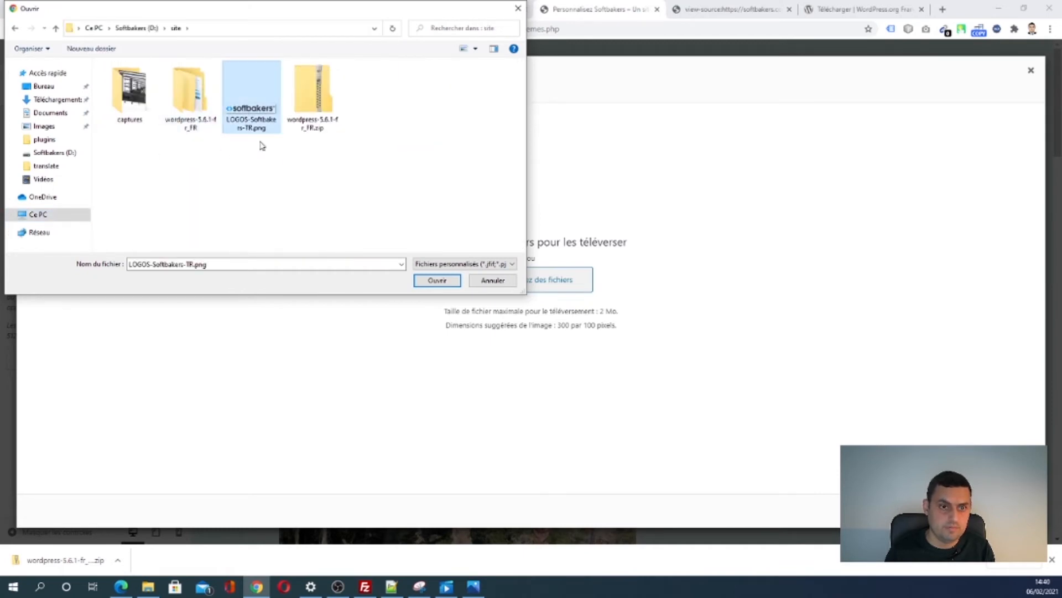
left_click(430, 281)
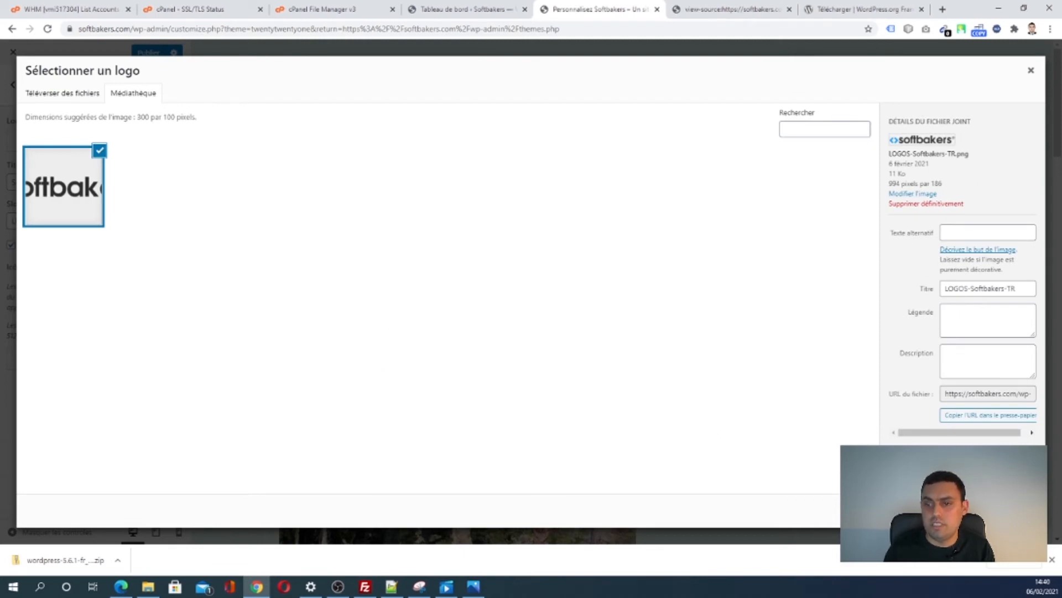
- Widen the crop on both sides to include the full Softbakers logo and apply it
left_click(1007, 510)
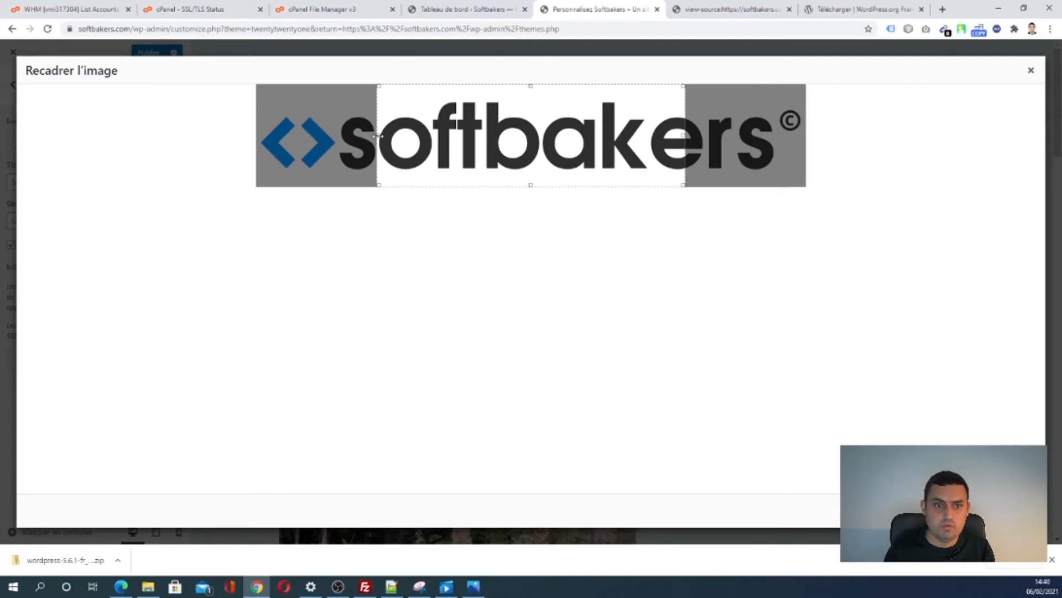
left_click_drag(374, 143, 242, 143)
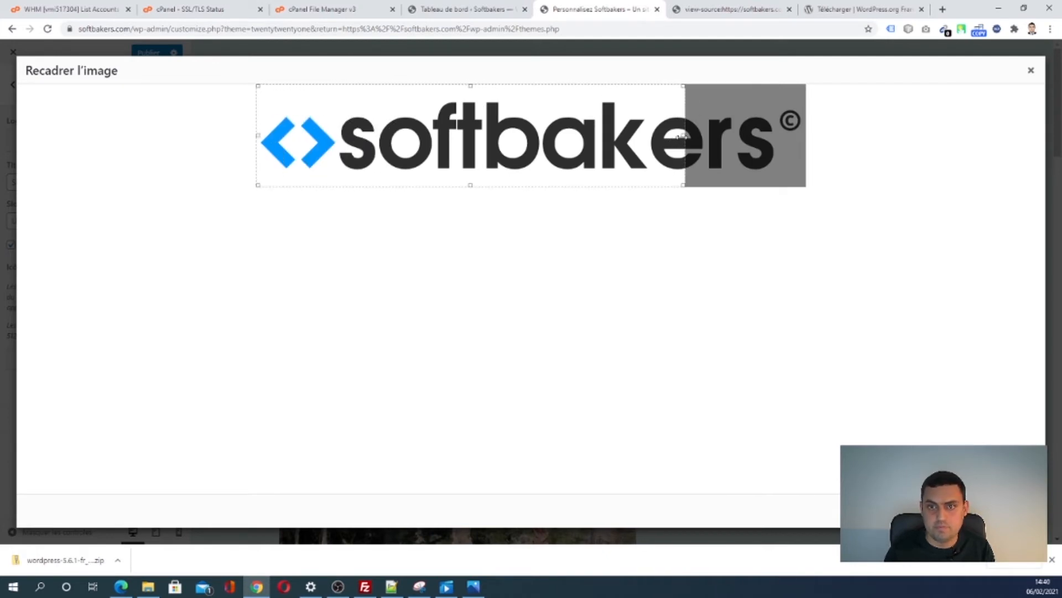
left_click_drag(684, 138, 775, 138)
left_click(1004, 510)
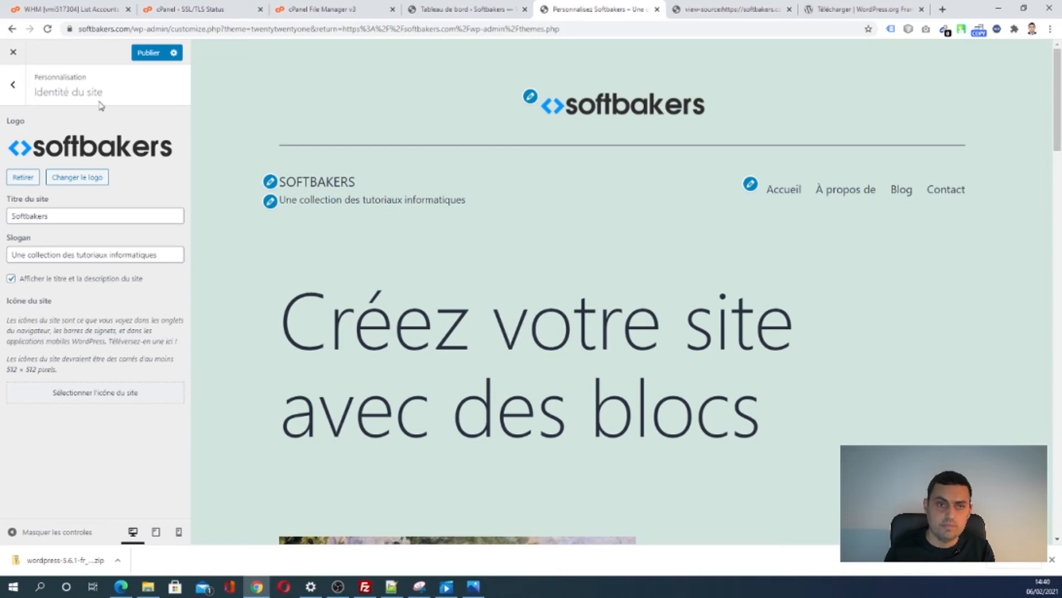
- Publish the slogan and logo, then upload a second copy of LOGOS-Softbakers-TR.png without setting a site icon
left_click(144, 58)
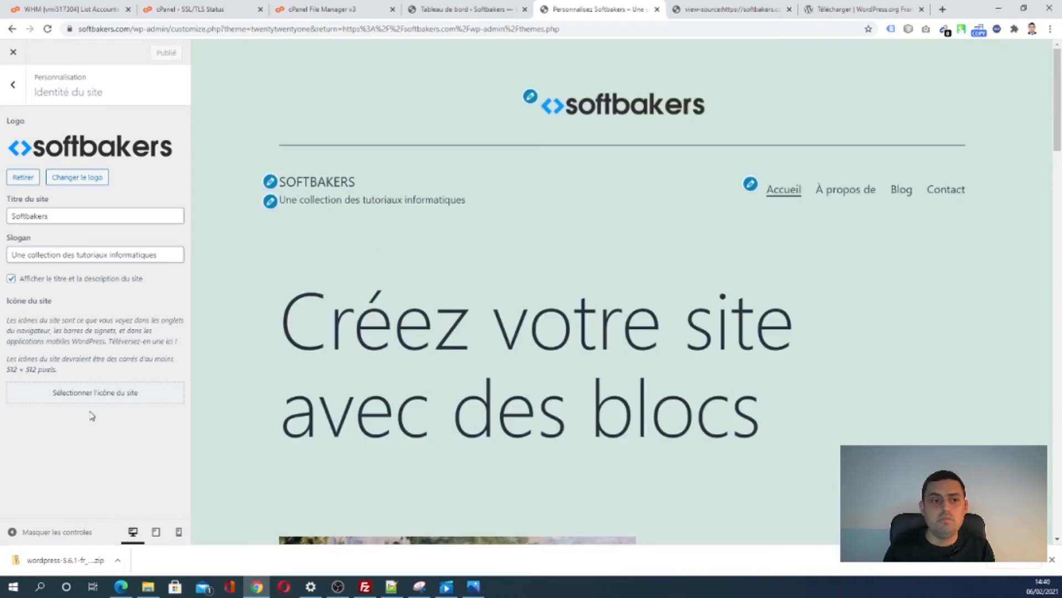
left_click(74, 396)
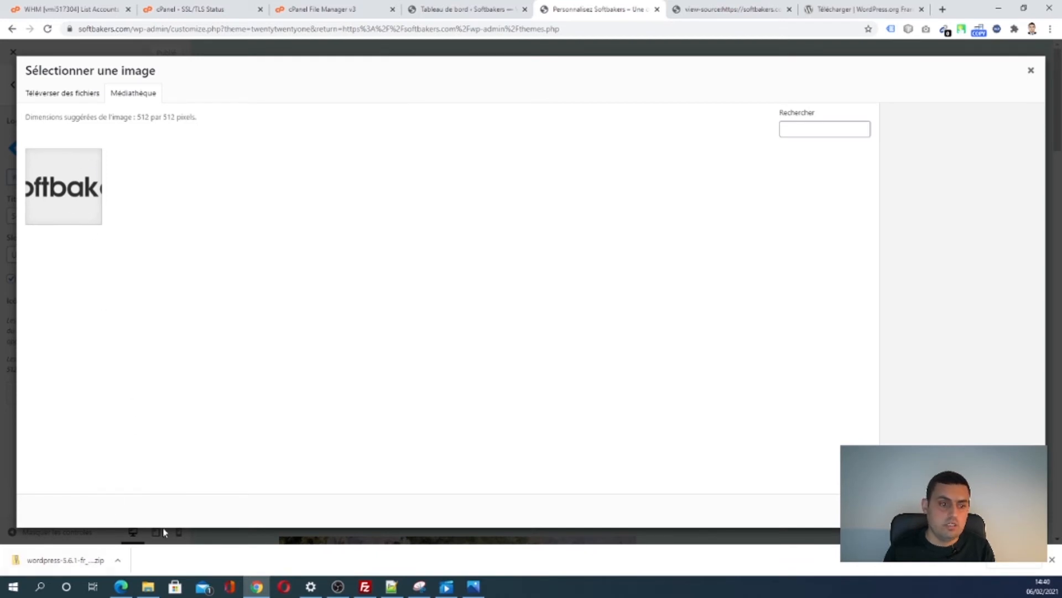
left_click(61, 96)
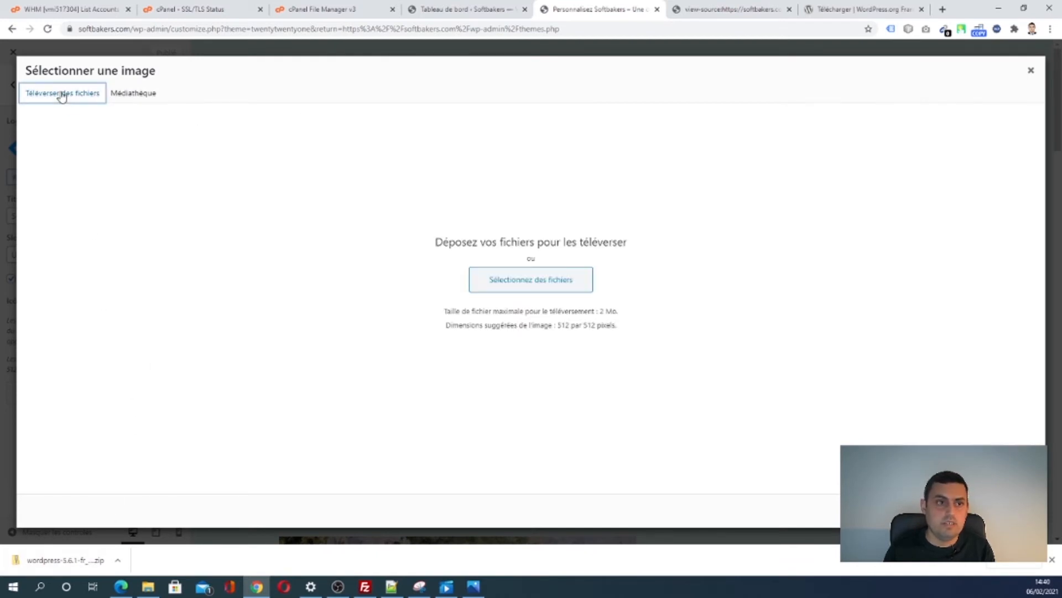
left_click(490, 292)
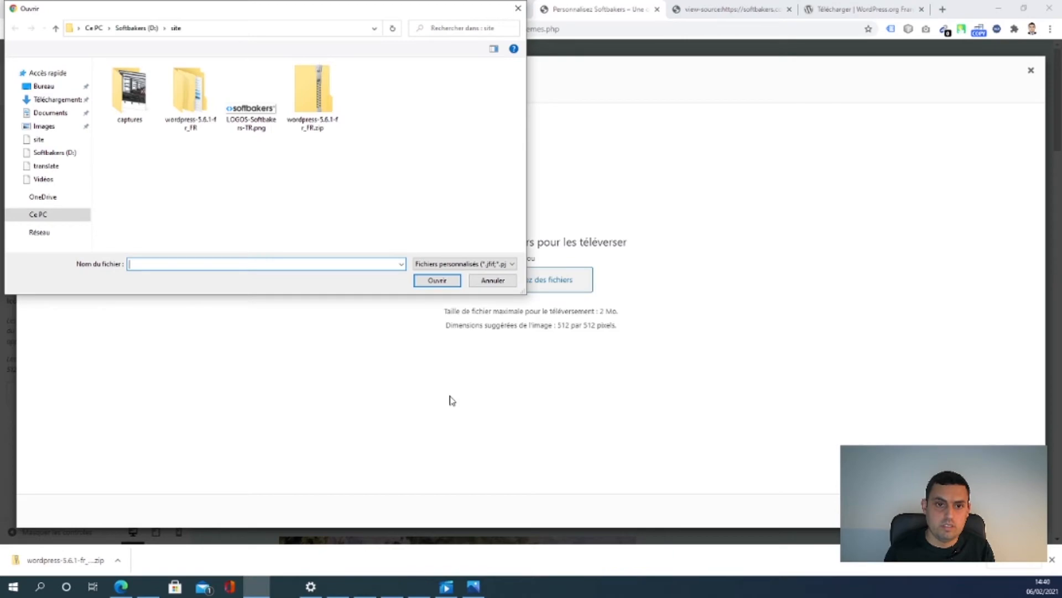
double_click(252, 97)
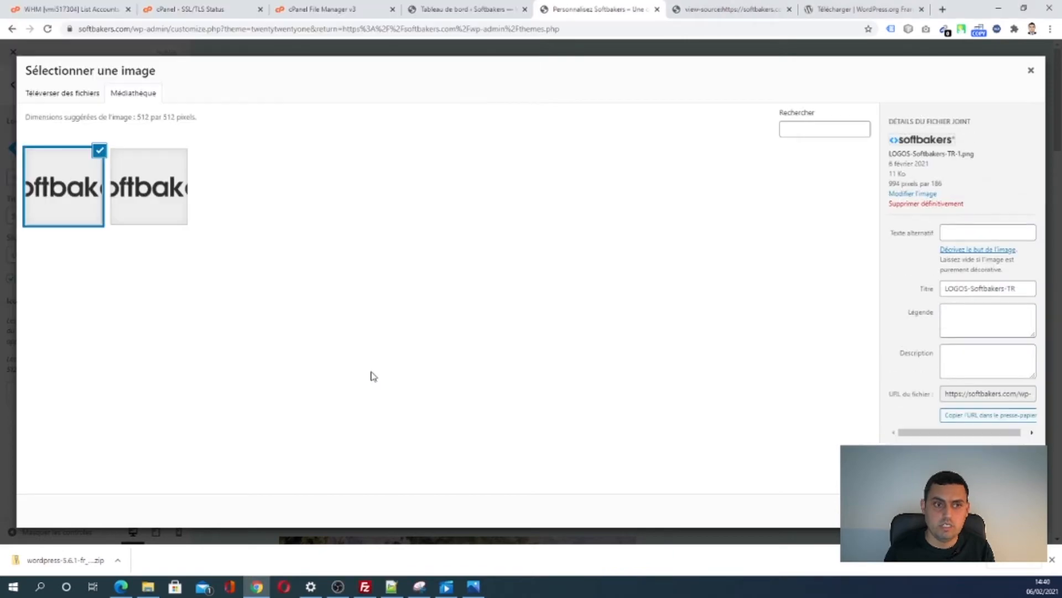
left_click(75, 209)
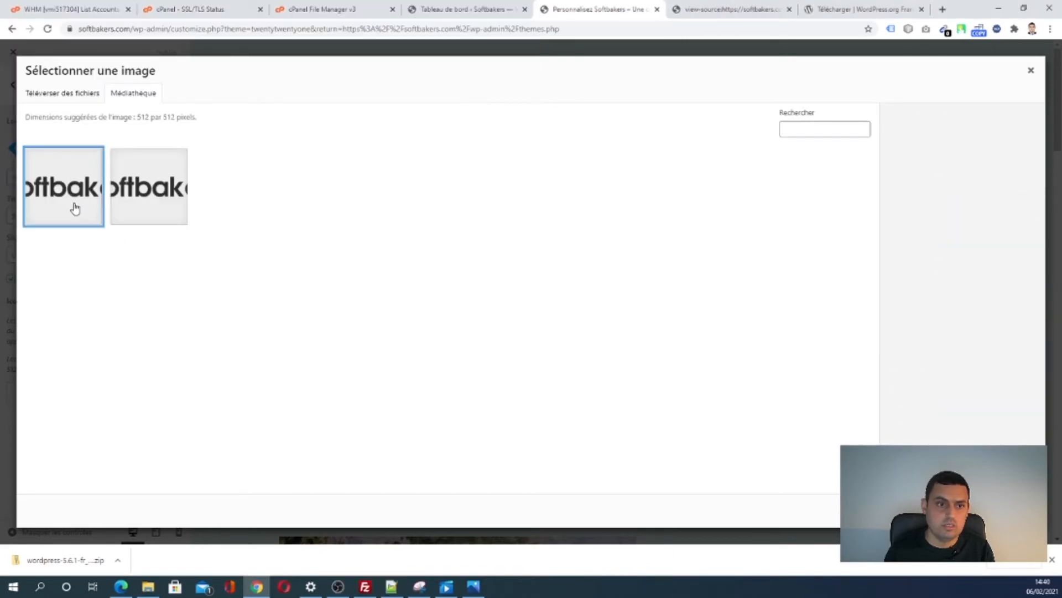
left_click(72, 207)
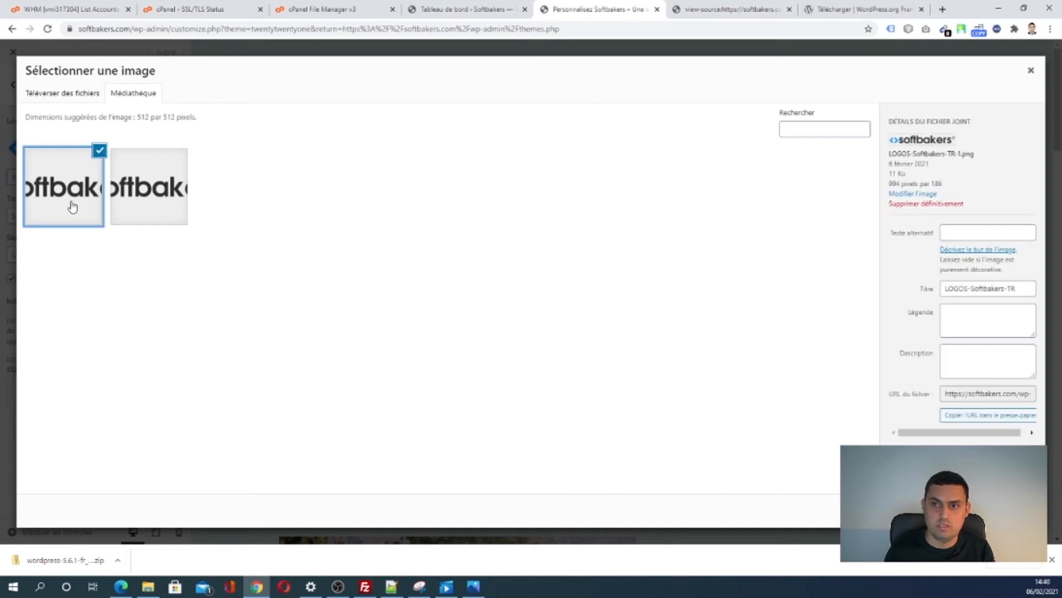
left_click(1031, 70)
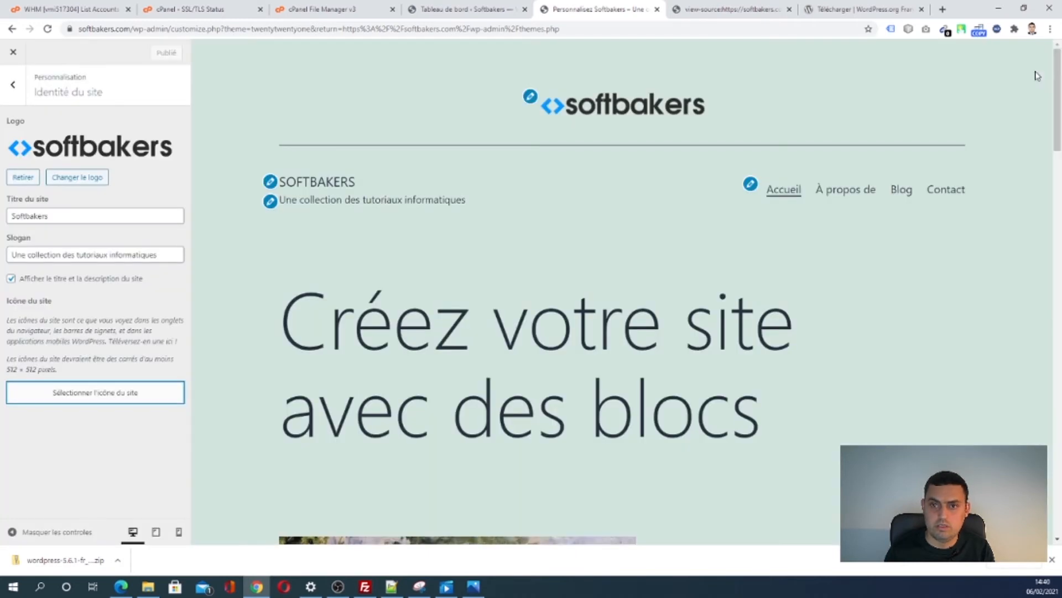
left_click(77, 177)
left_click(66, 209)
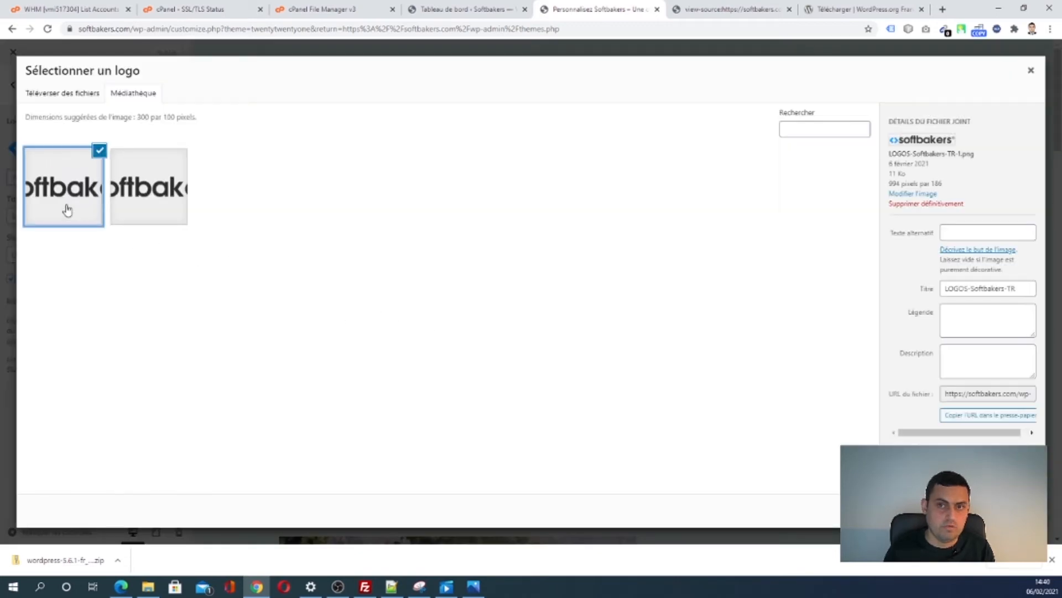
left_click(96, 154)
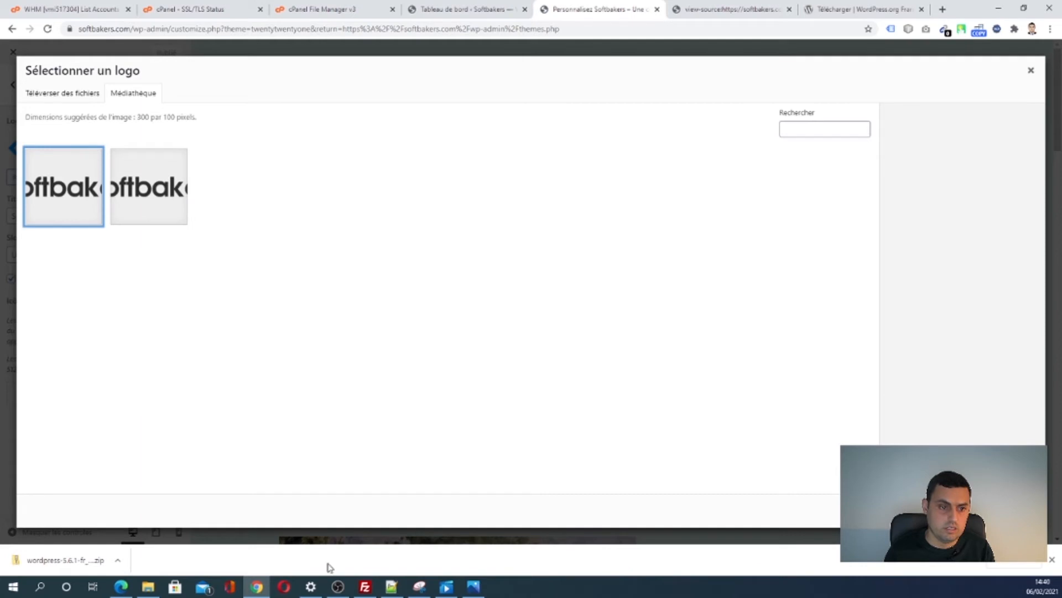
left_click(49, 95)
left_click(569, 279)
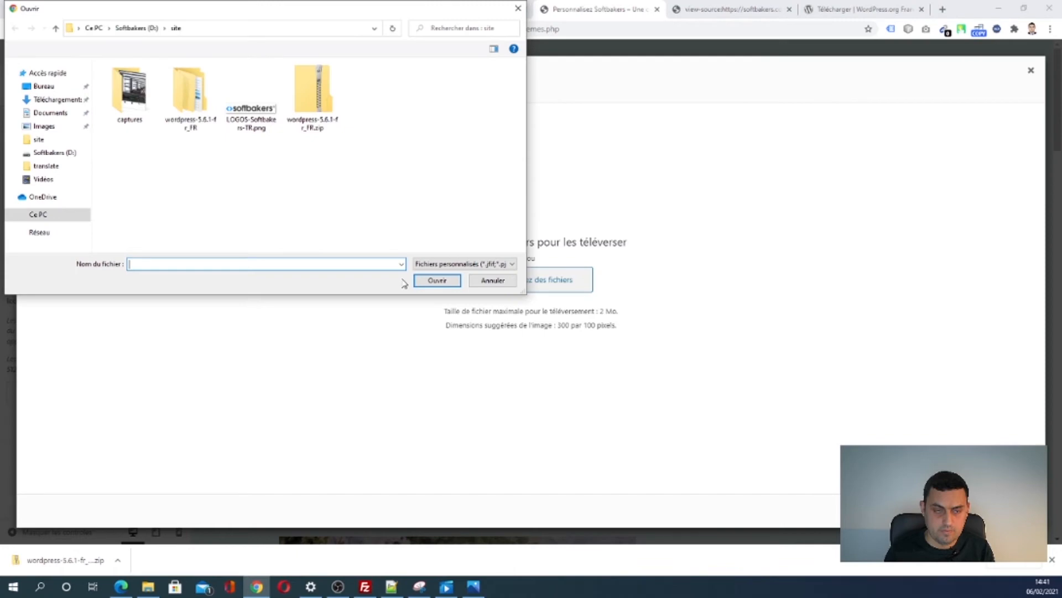
left_click(251, 97)
left_click(437, 280)
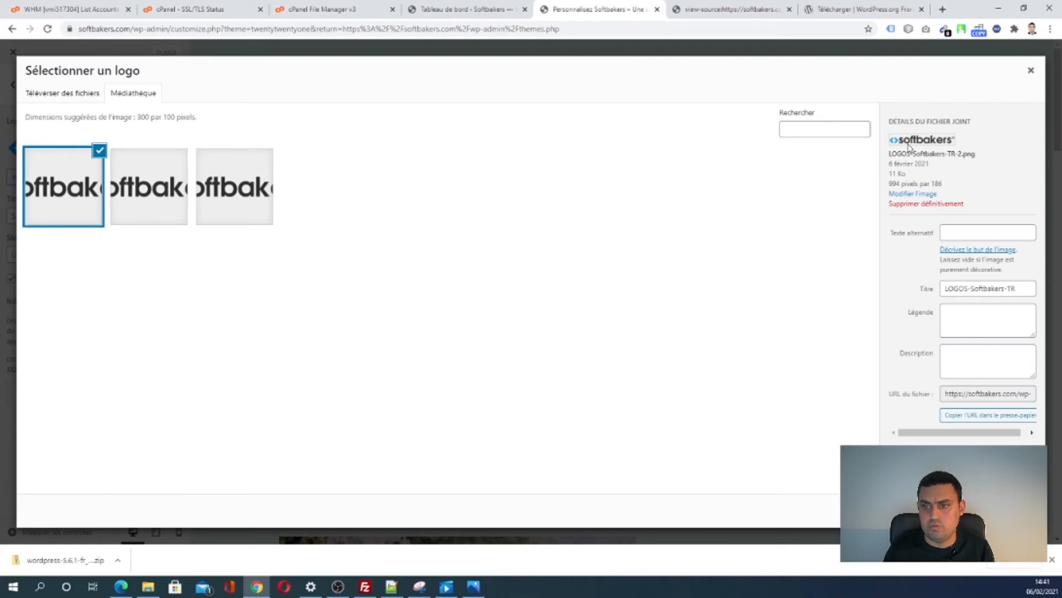
left_click(155, 215)
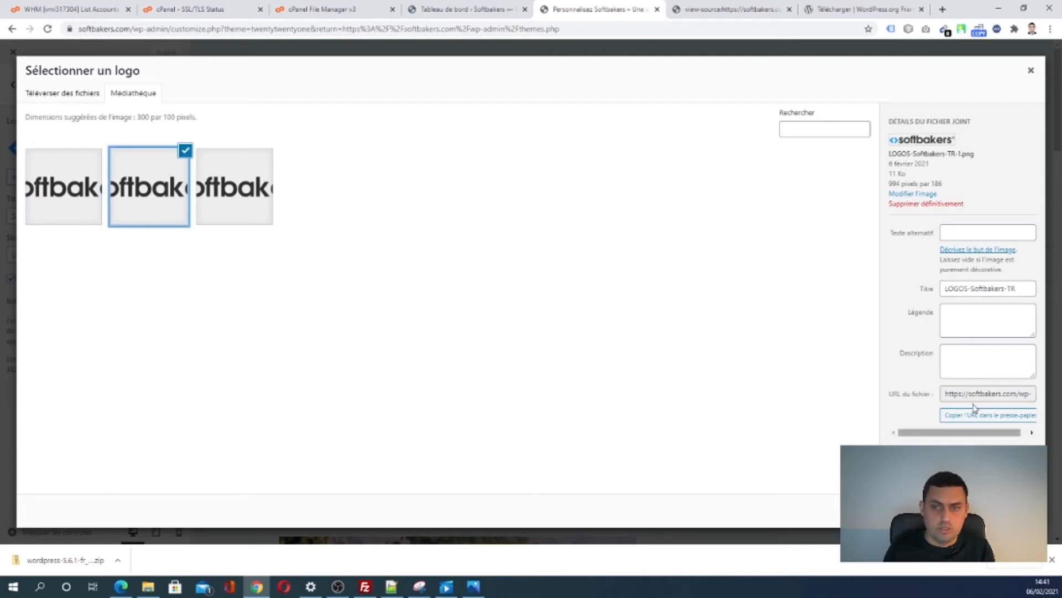
left_click(1031, 70)
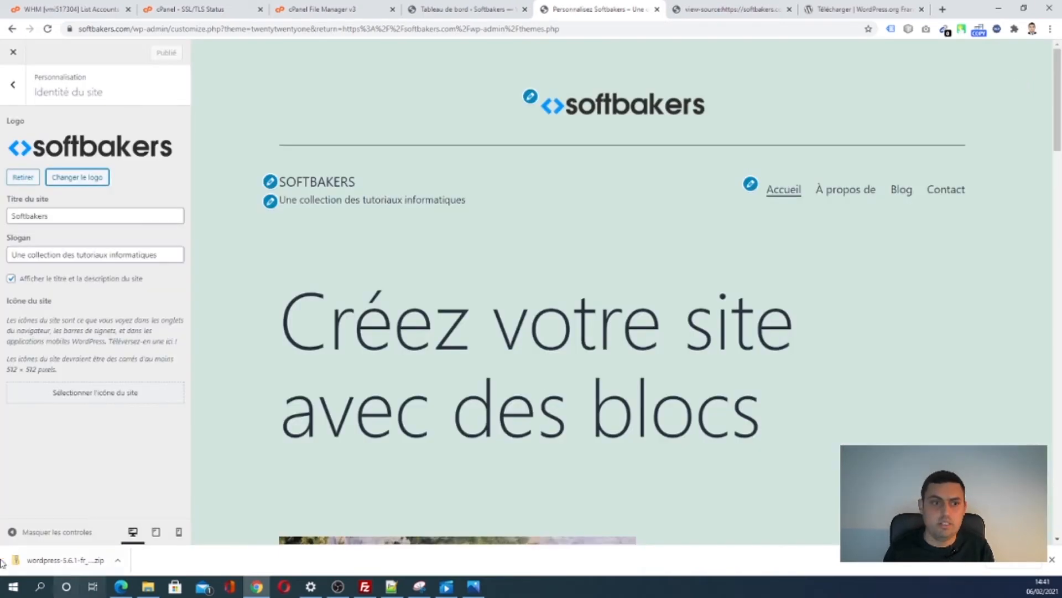
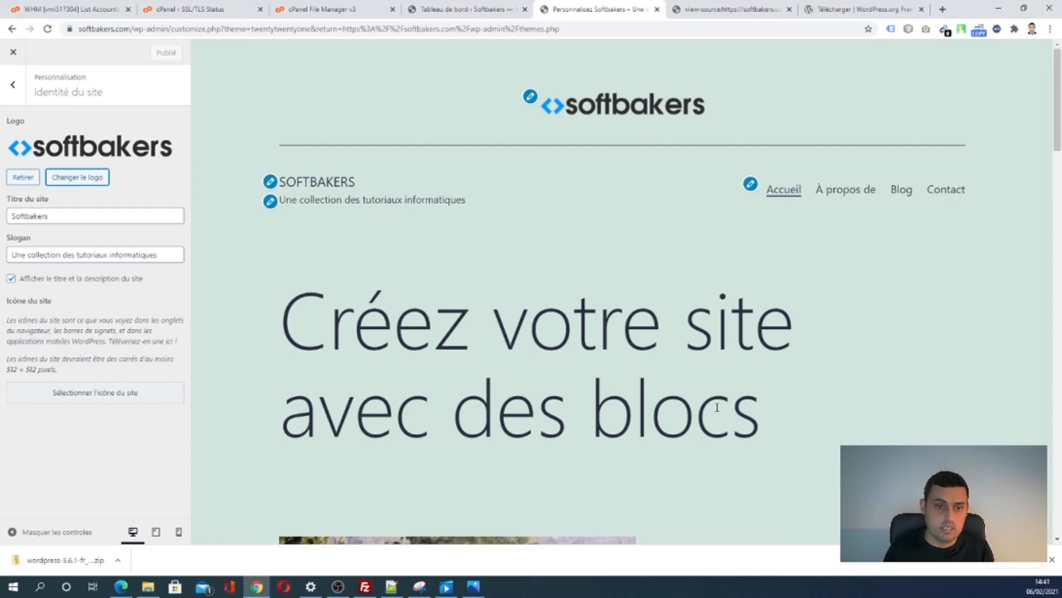
- Leave the customizer by trimming the address to softbakers.com to load the live front page
scroll(669, 451, "down", 15)
scroll(658, 449, "down", 15)
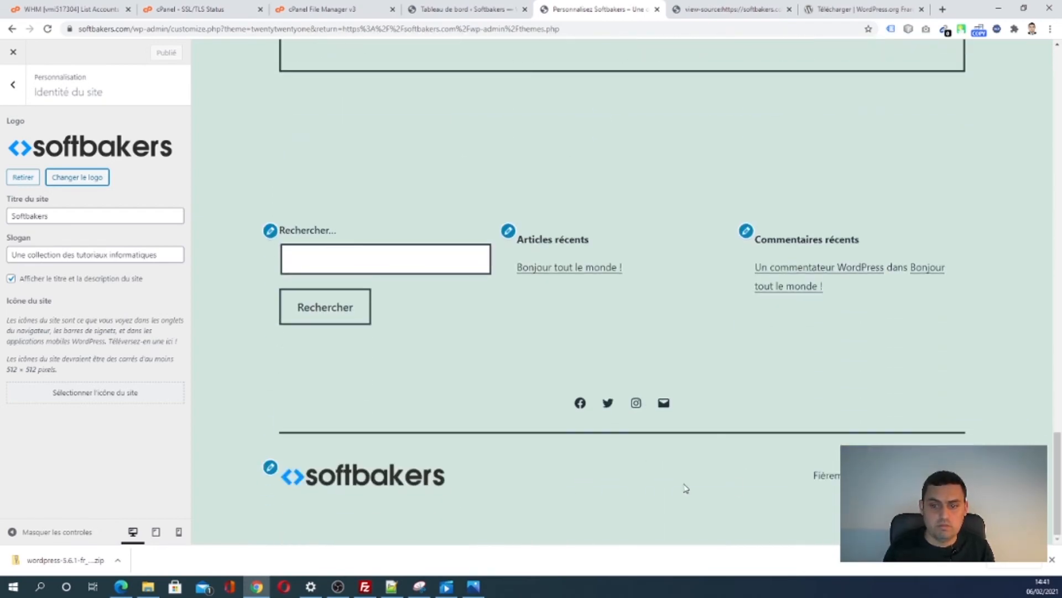
scroll(690, 467, "up", 15)
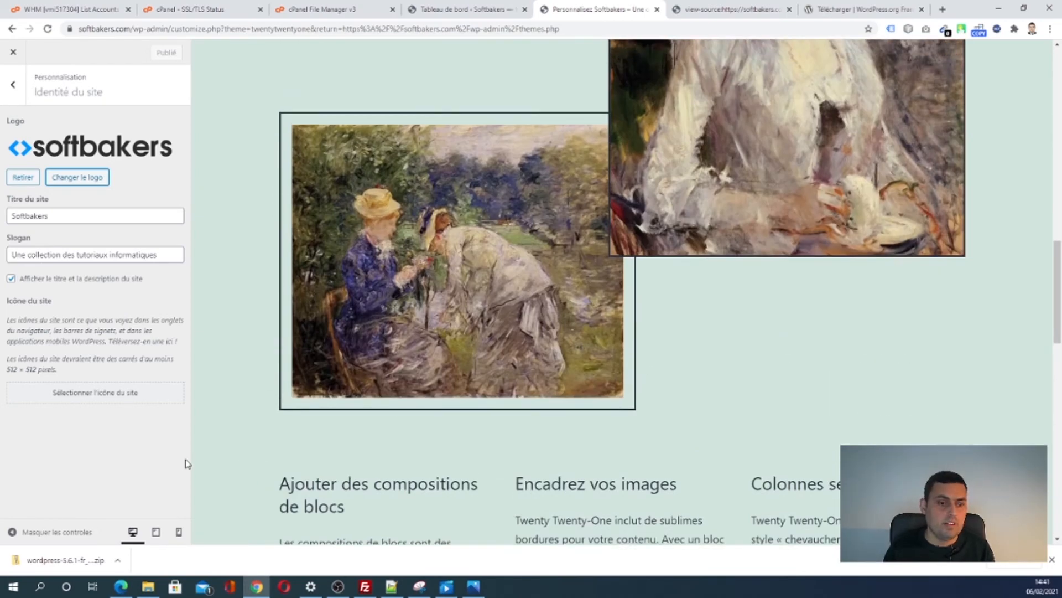
scroll(691, 326, "up", 10)
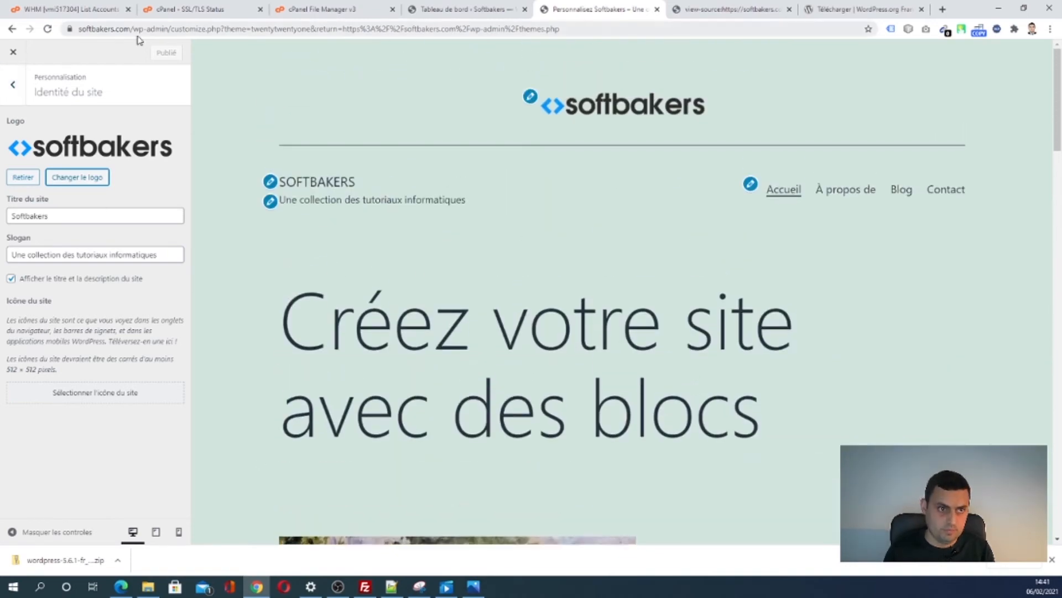
left_click_drag(135, 28, 732, 23)
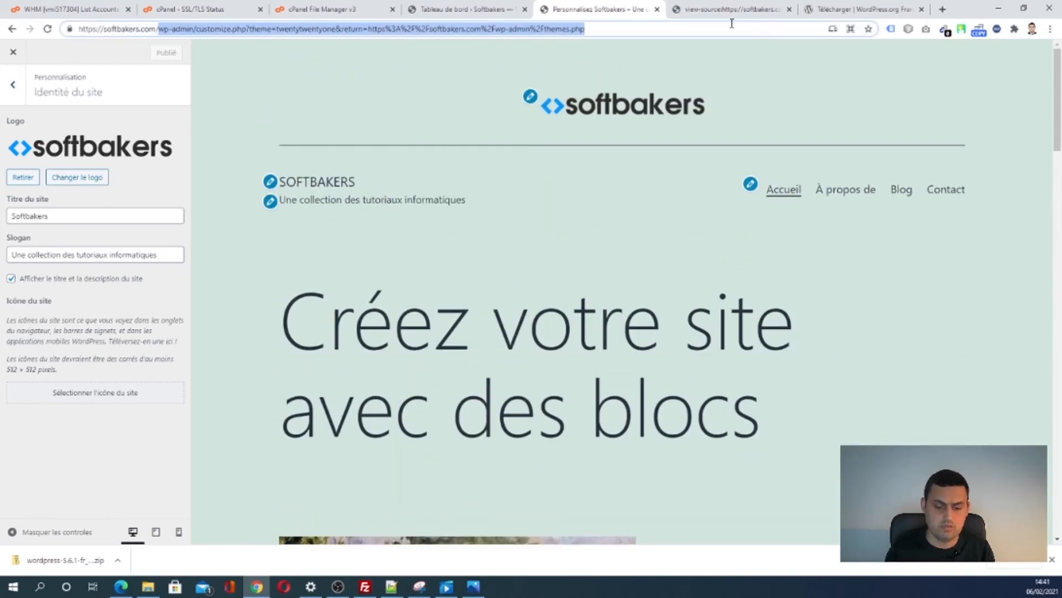
key("BackSpace")
key("Return")
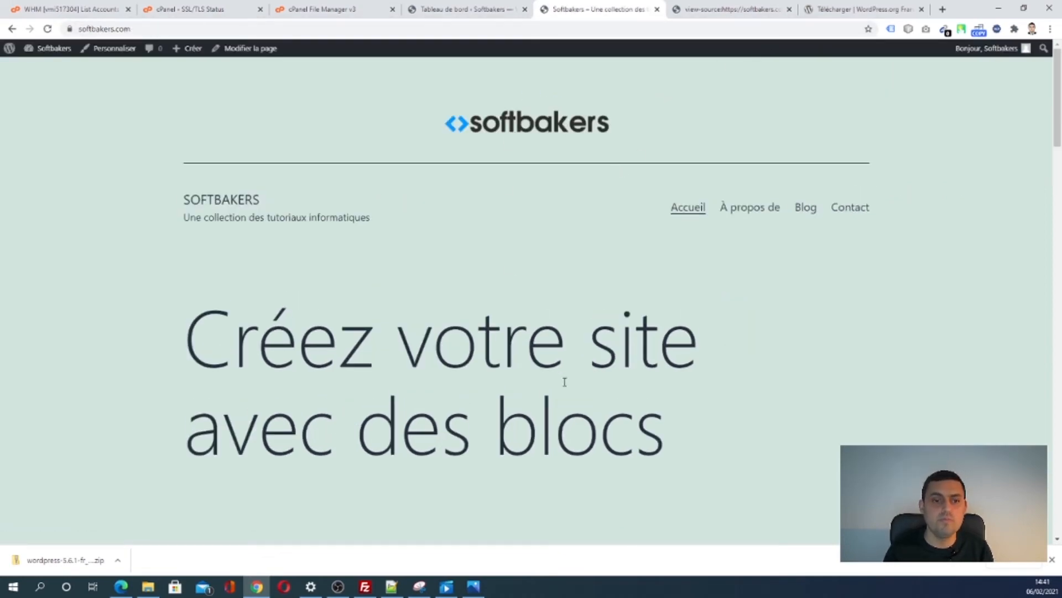
- Scroll the home page down to the footer widgets, then back up to the header
scroll(565, 381, "down", 14)
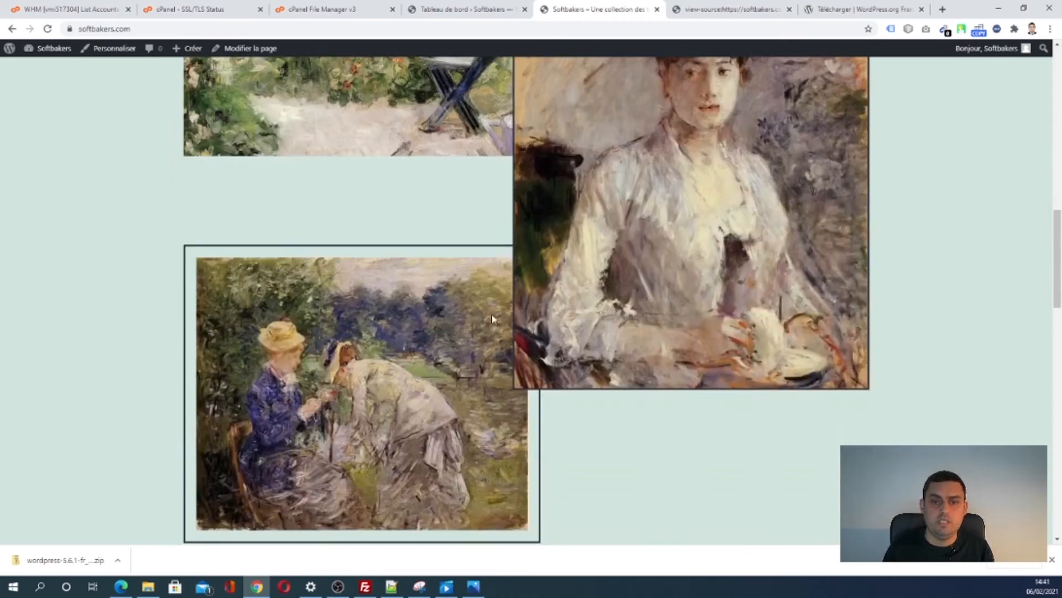
scroll(492, 319, "down", 10)
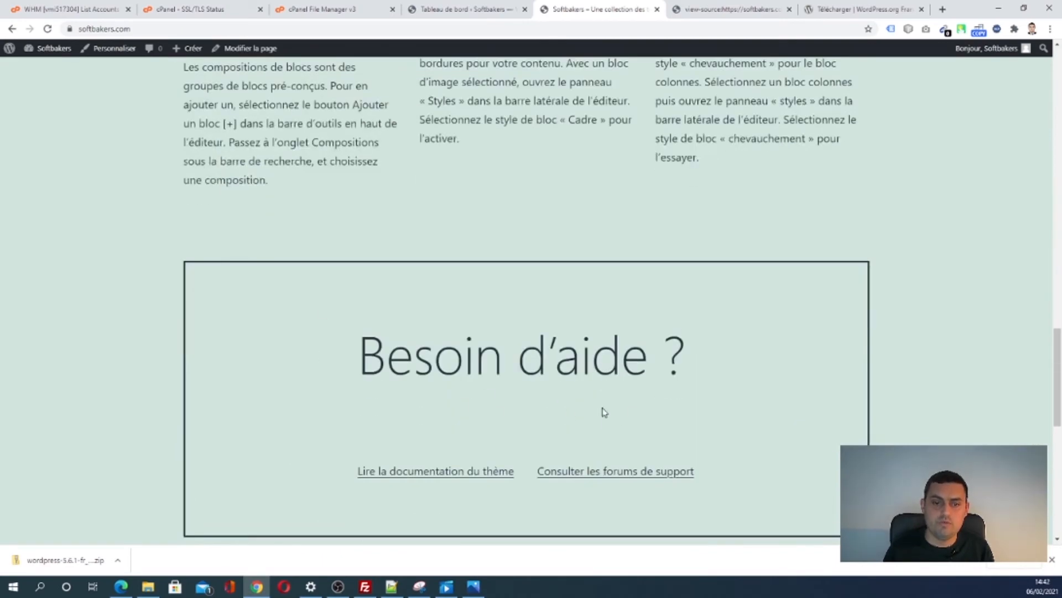
scroll(602, 413, "down", 10)
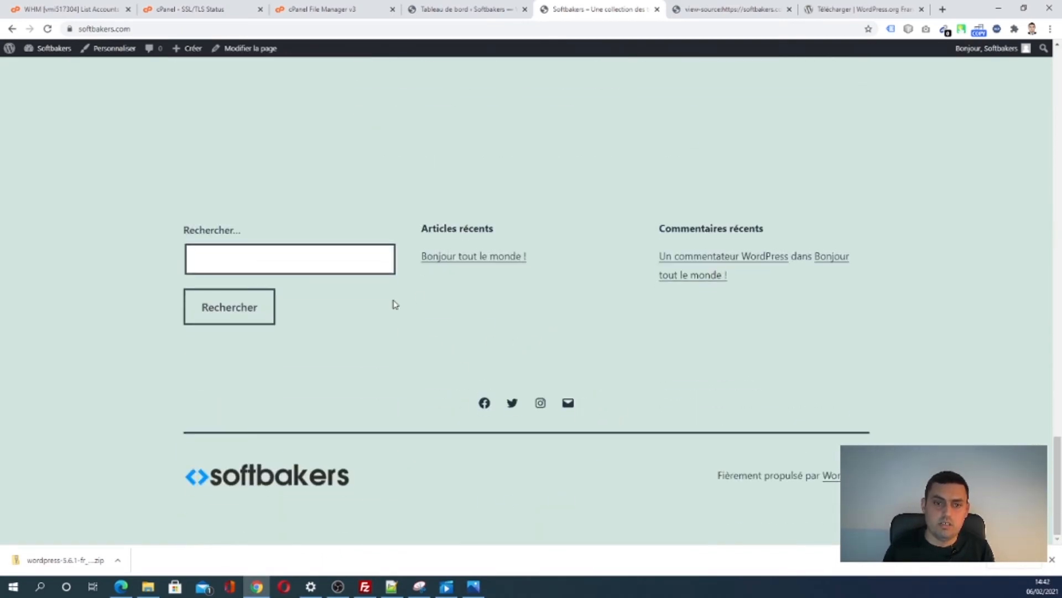
left_click_drag(177, 220, 342, 364)
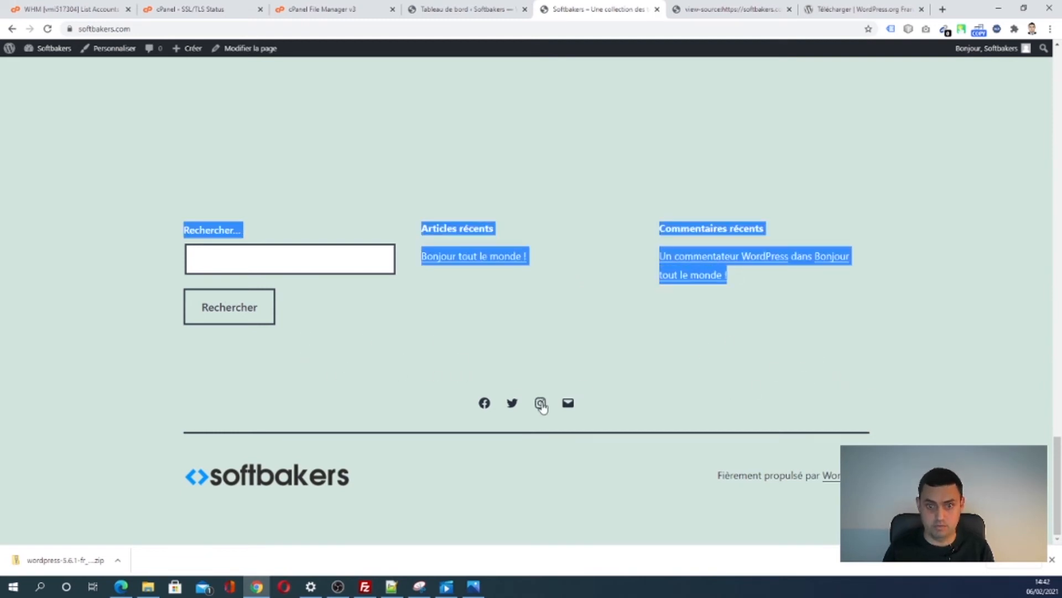
left_click(569, 493)
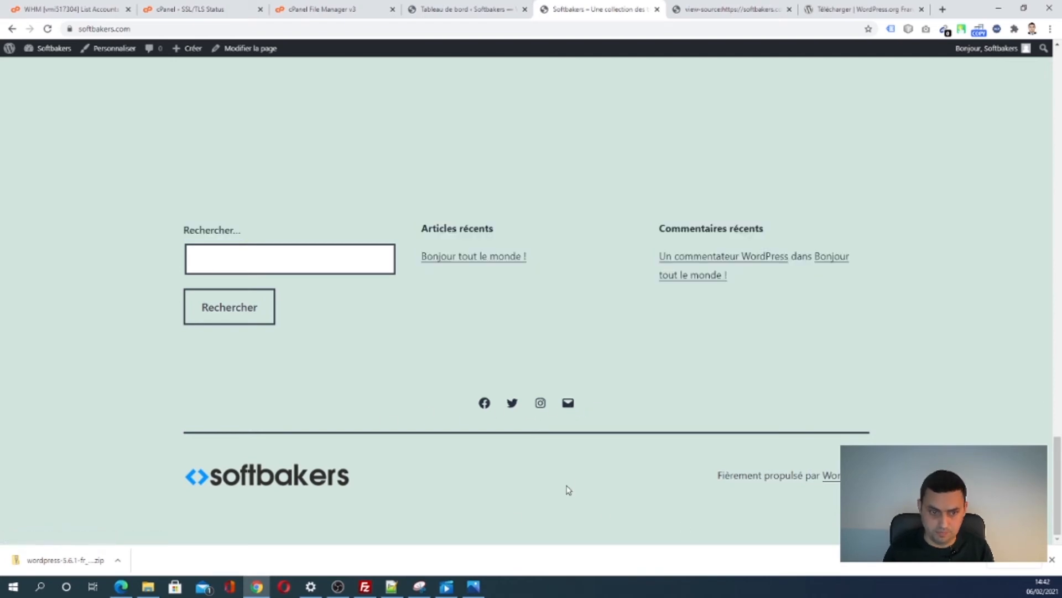
scroll(612, 458, "up", 15)
scroll(630, 470, "up", 10)
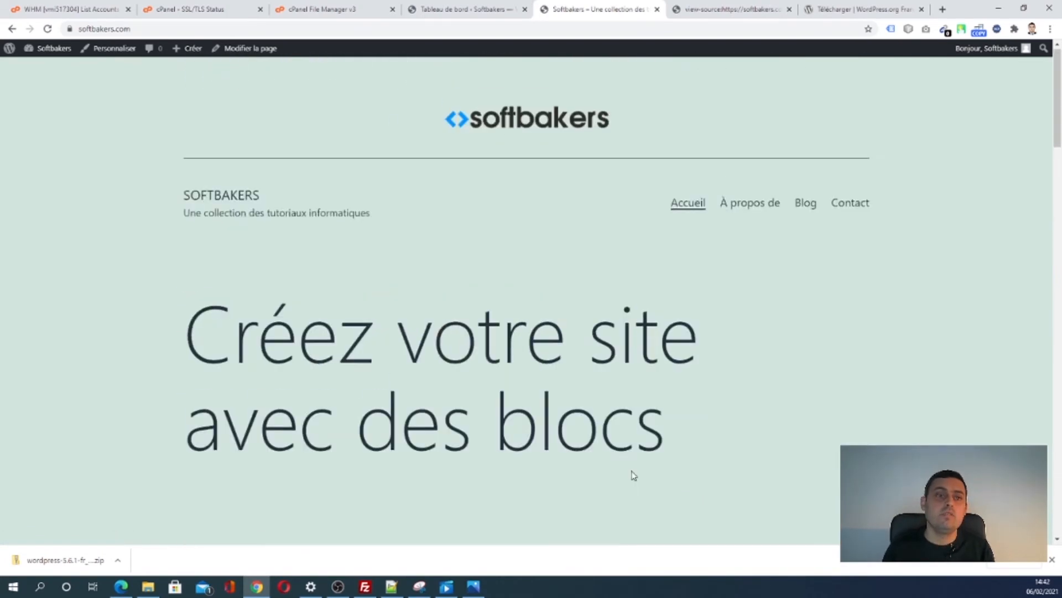
mouse_move(48, 47)
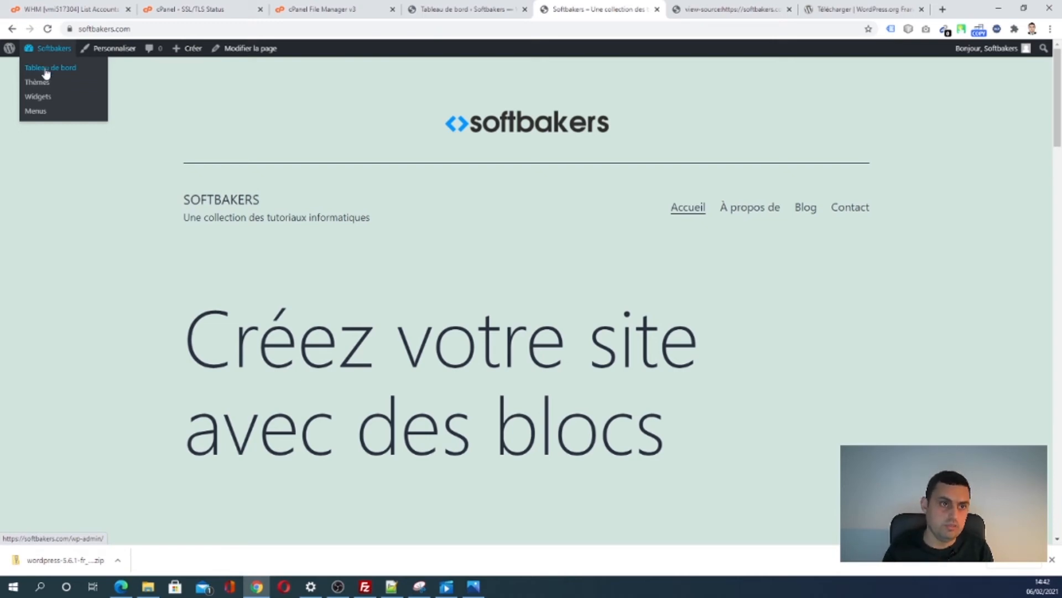
- From the dashboard, go to Extensions > Ajouter and search plugins for 'mode maintenance'
left_click(46, 69)
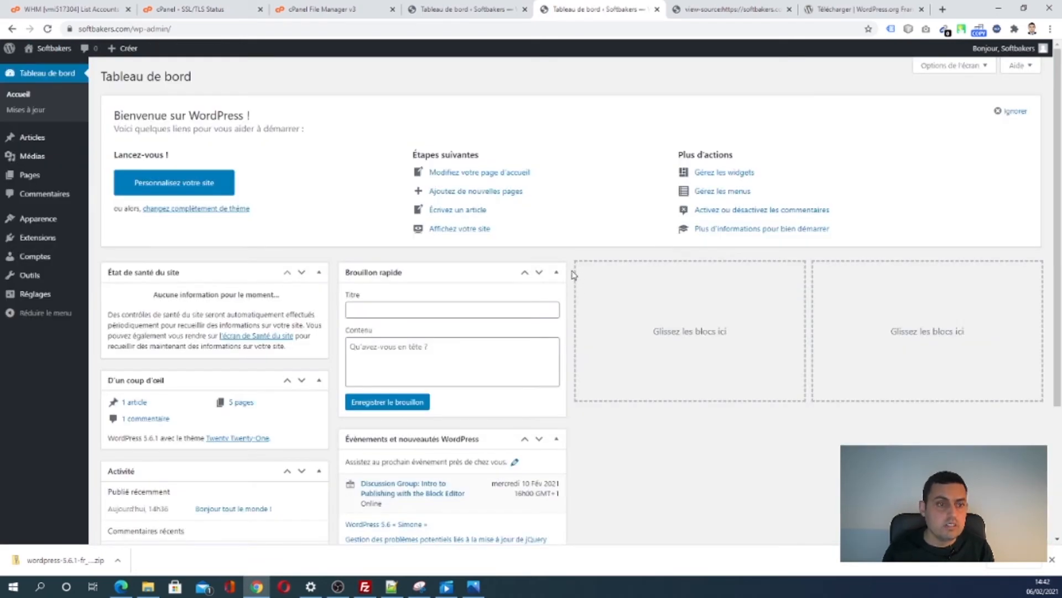
mouse_move(35, 242)
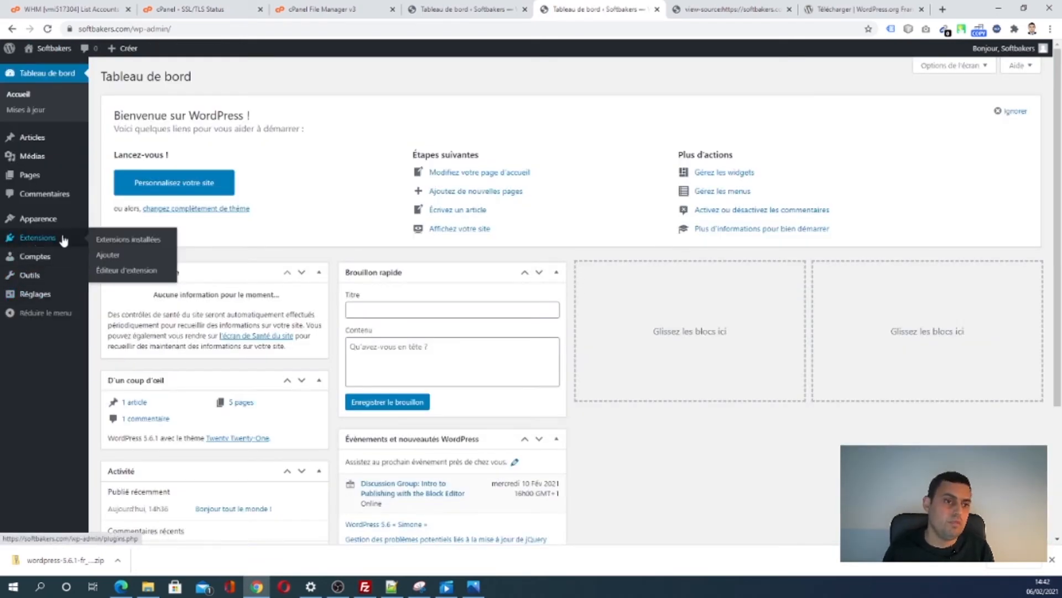
left_click(113, 255)
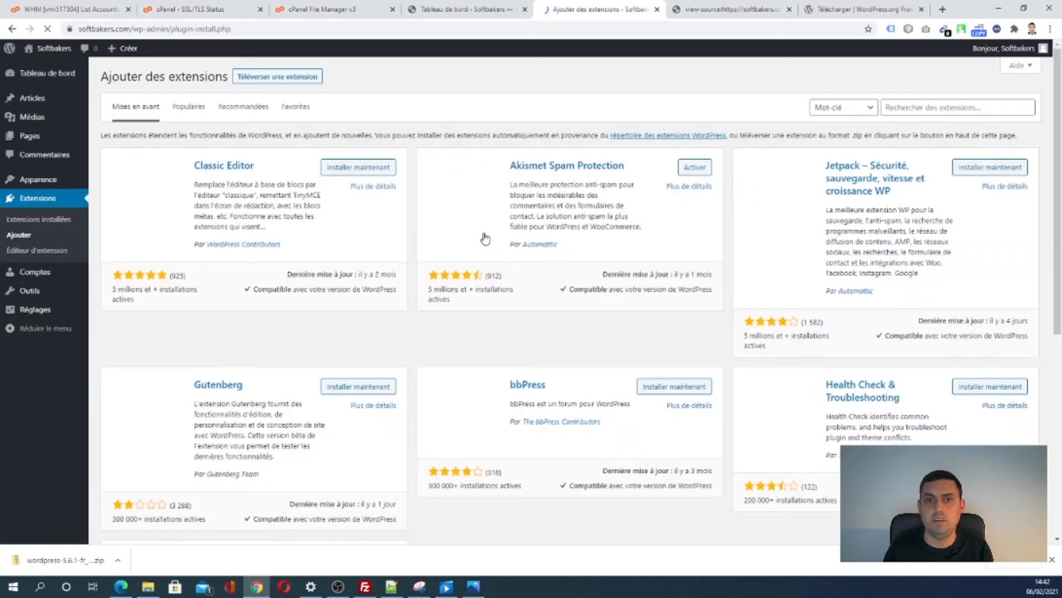
left_click(891, 109)
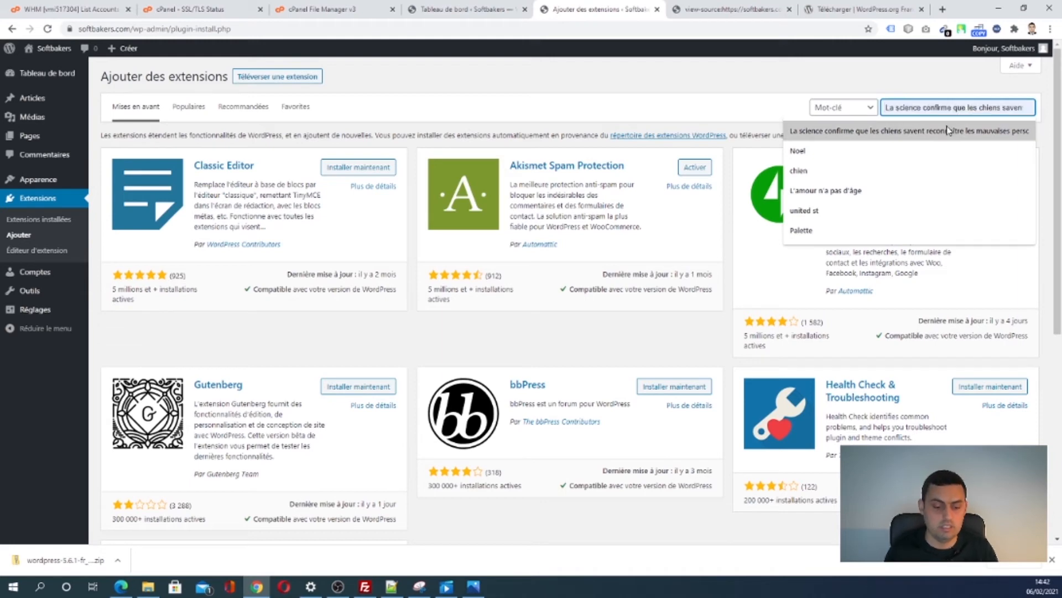
type("mode ")
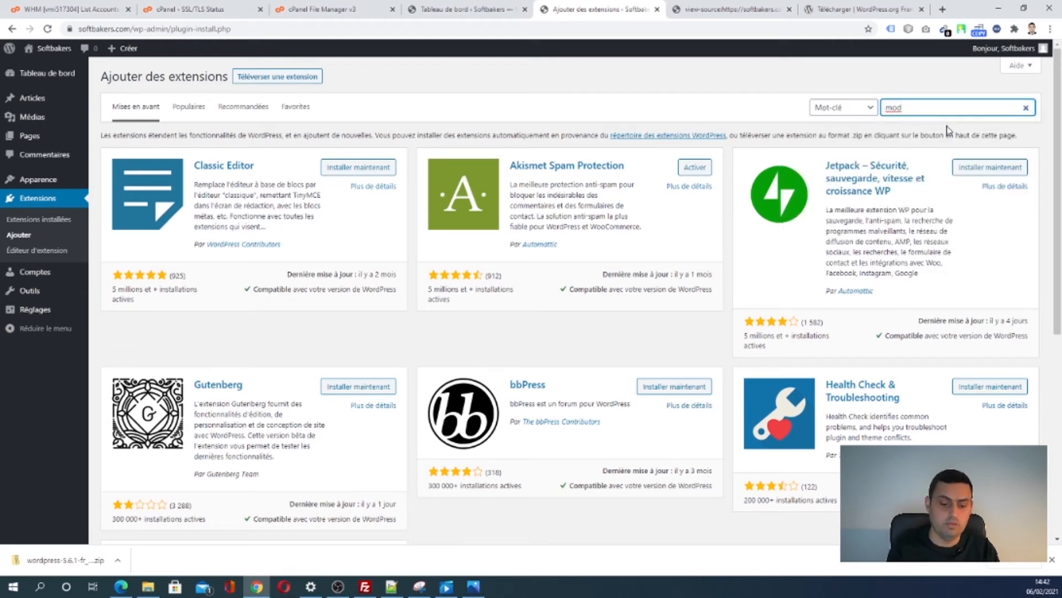
type("maintenance")
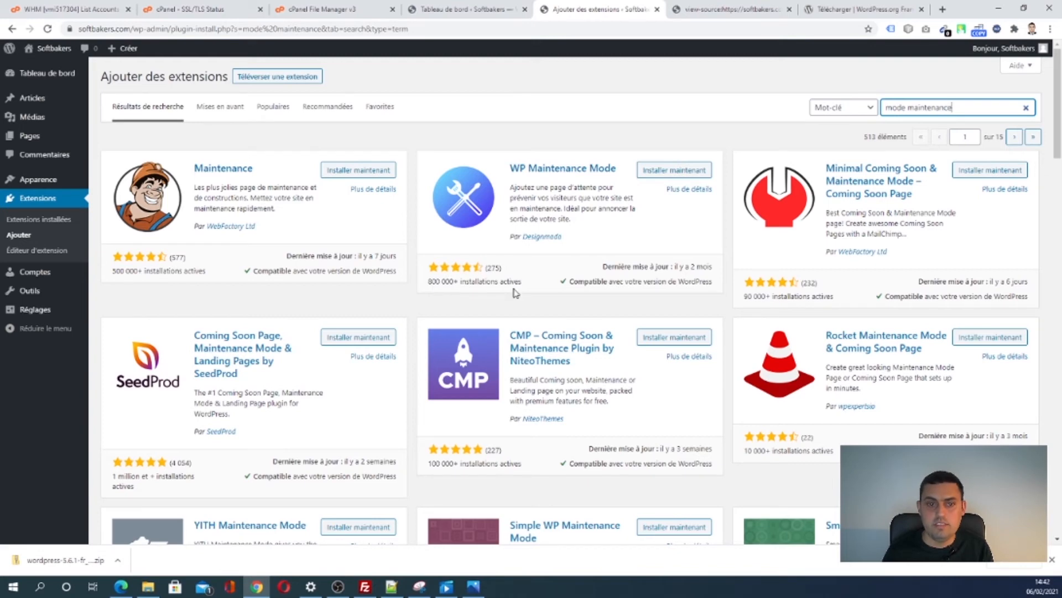
- Compare ratings of WP Maintenance Mode and Maintenance, then install and activate WebFactory's Maintenance
left_click_drag(526, 254, 451, 283)
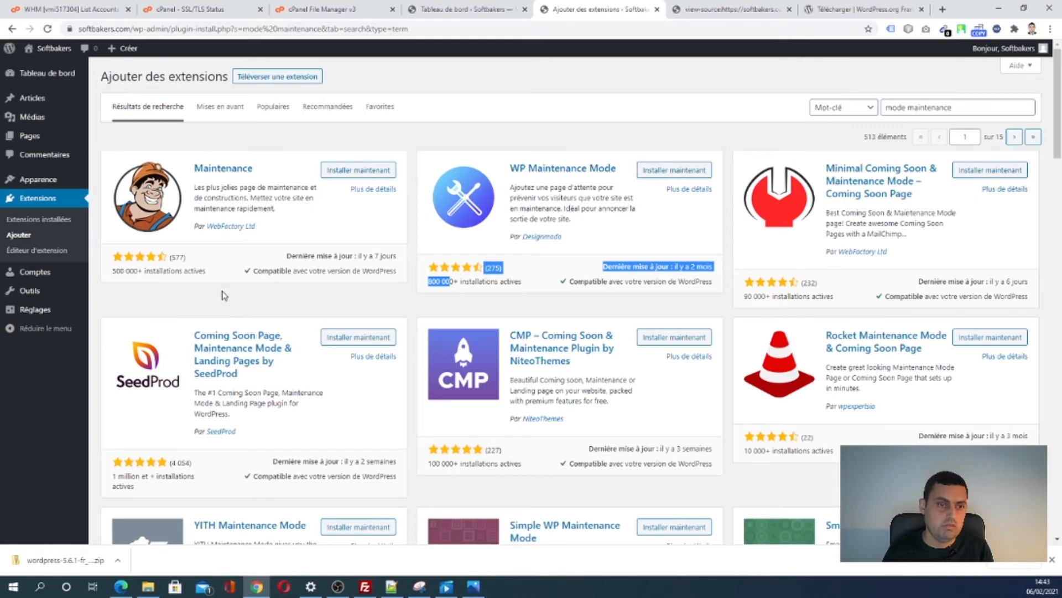
triple_click(208, 275)
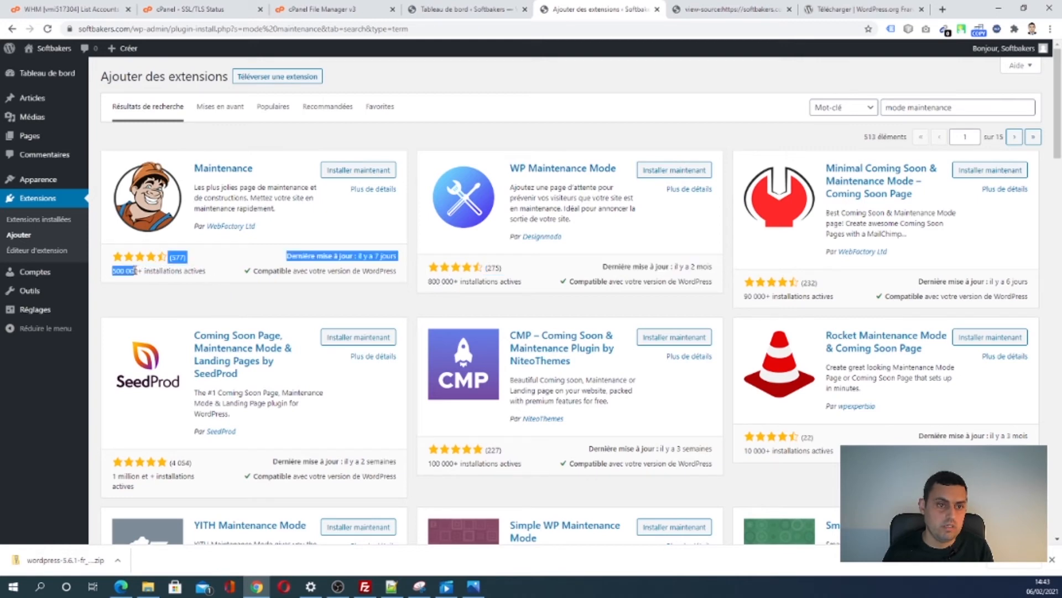
left_click(190, 277)
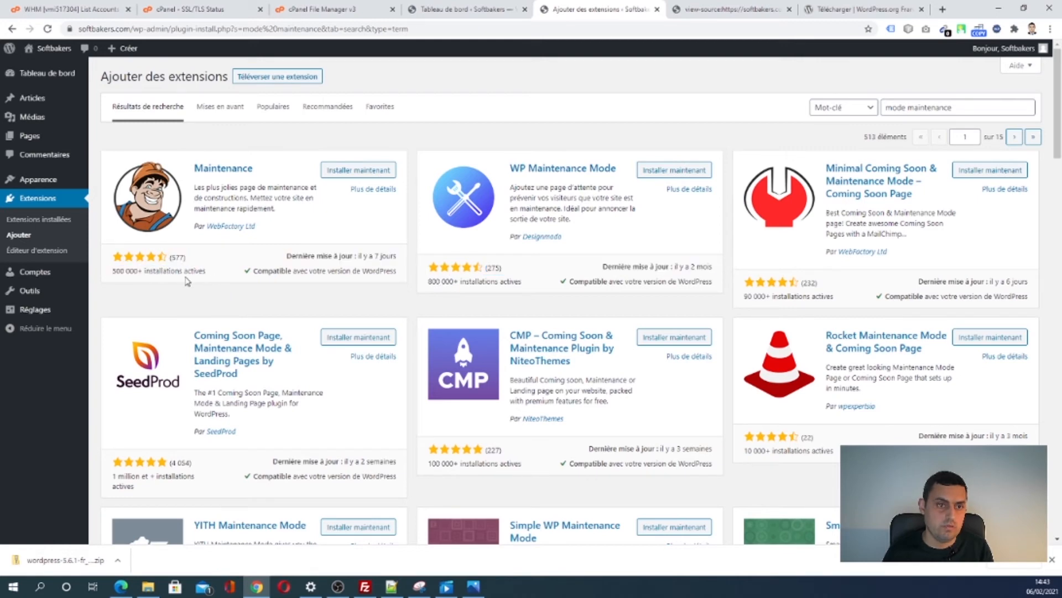
left_click(354, 171)
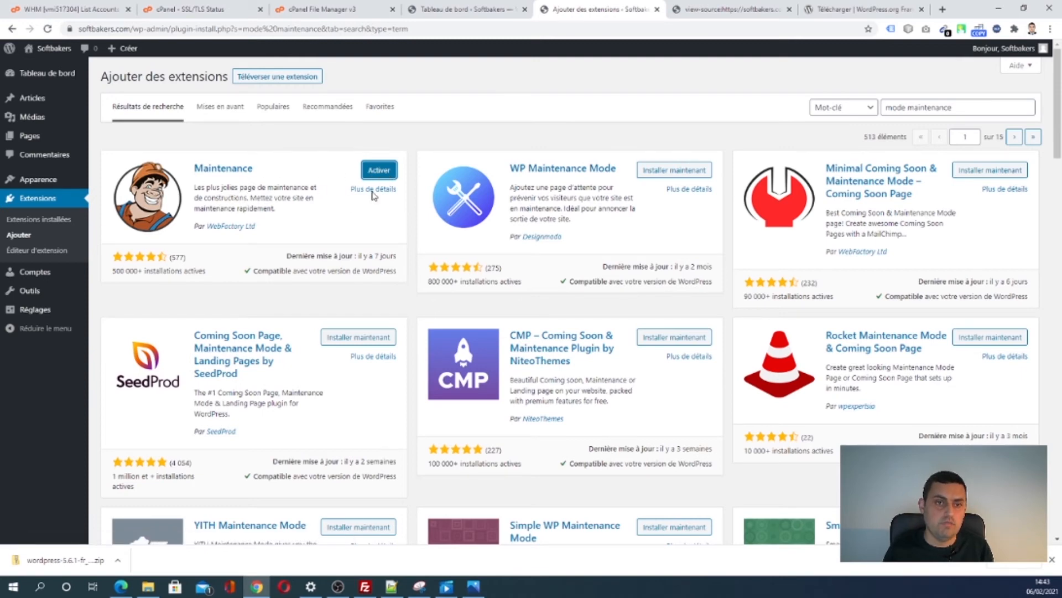
left_click(381, 175)
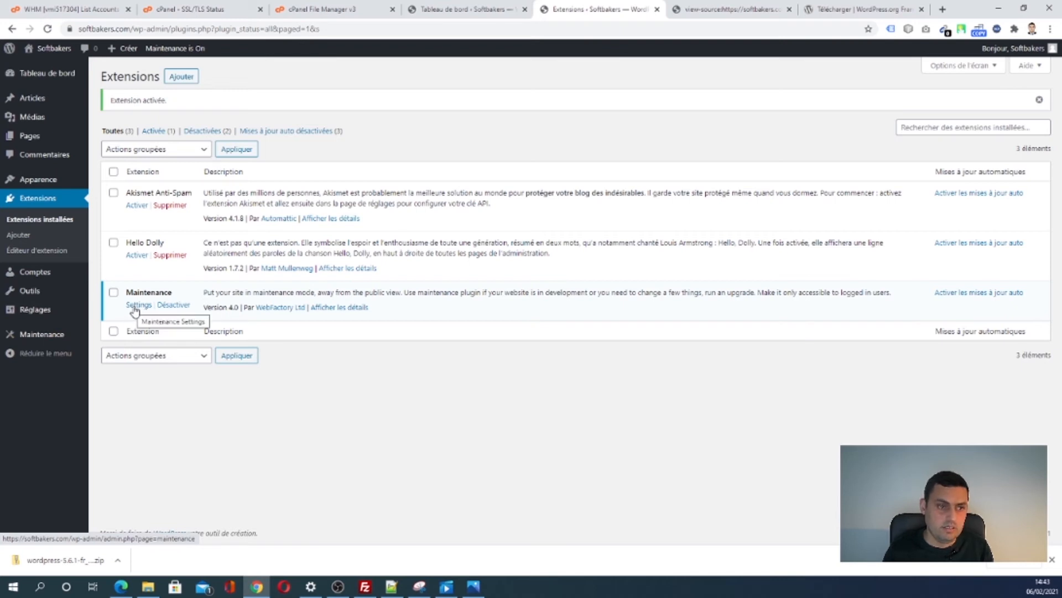
- In Maintenance settings, set the page title to 'Site en cours de maintenance' and clear the Entête
left_click(27, 336)
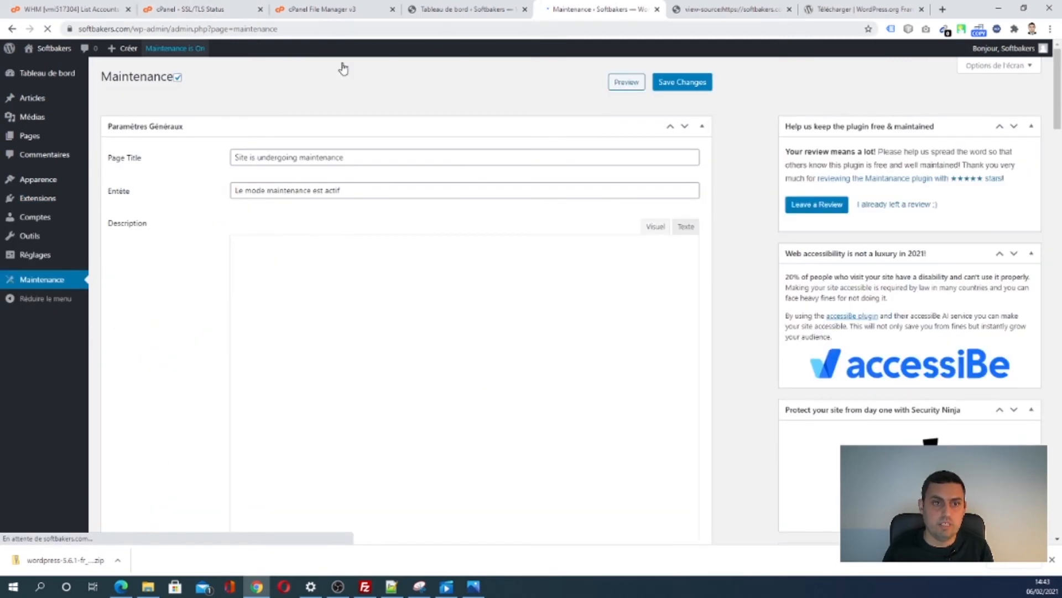
left_click_drag(355, 157, 186, 158)
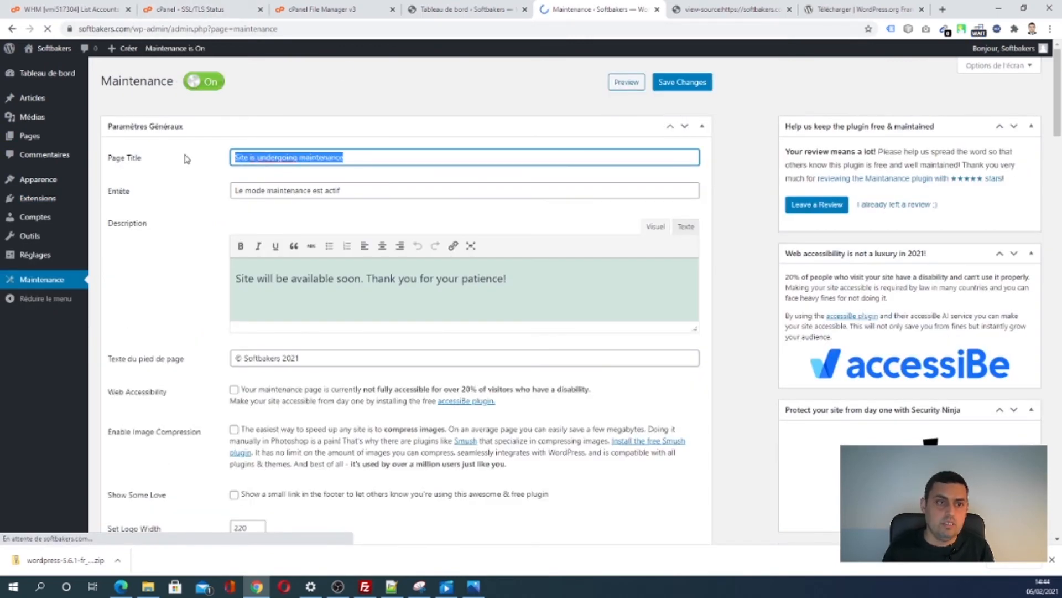
type("Site ")
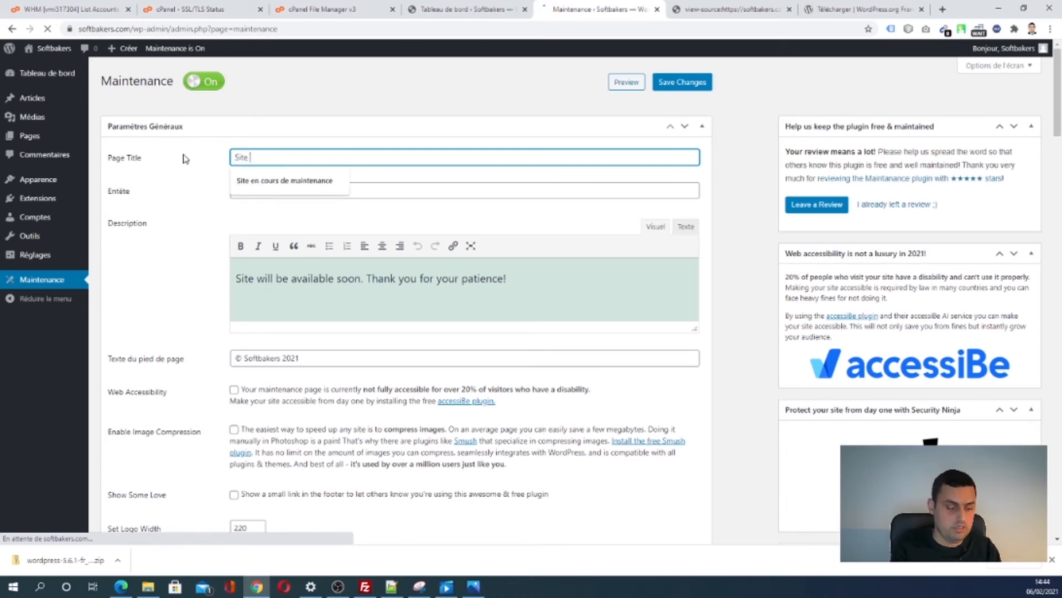
type("en cours de")
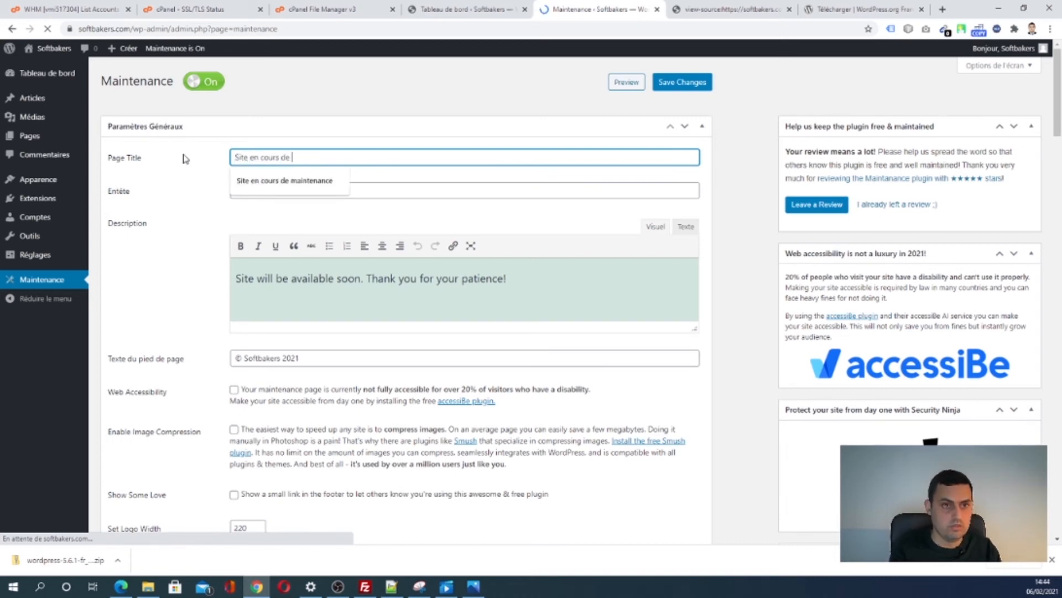
left_click(277, 189)
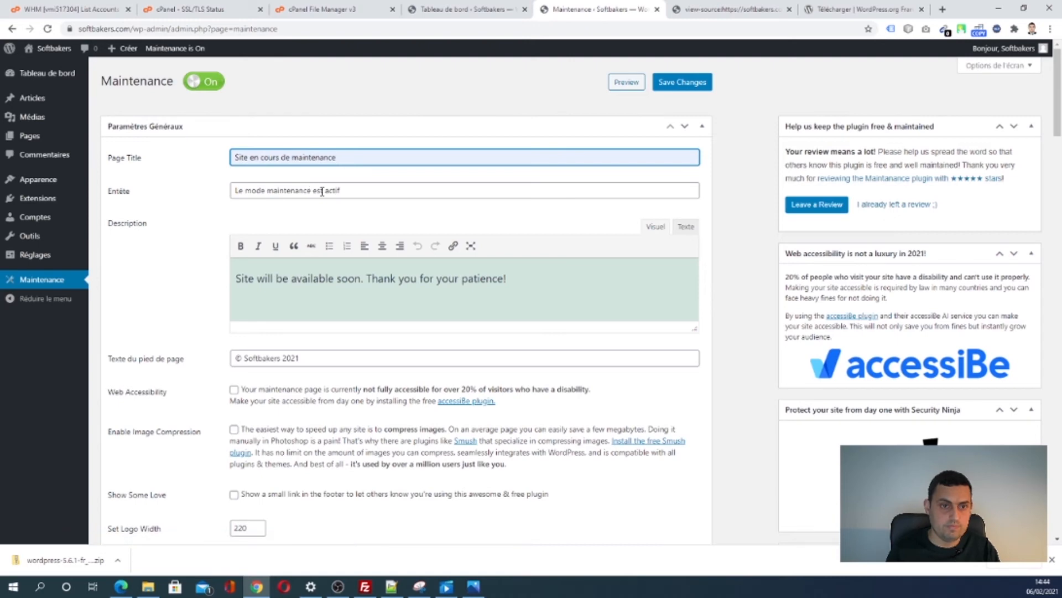
left_click(321, 190)
left_click_drag(358, 191, 200, 196)
key("BackSpace")
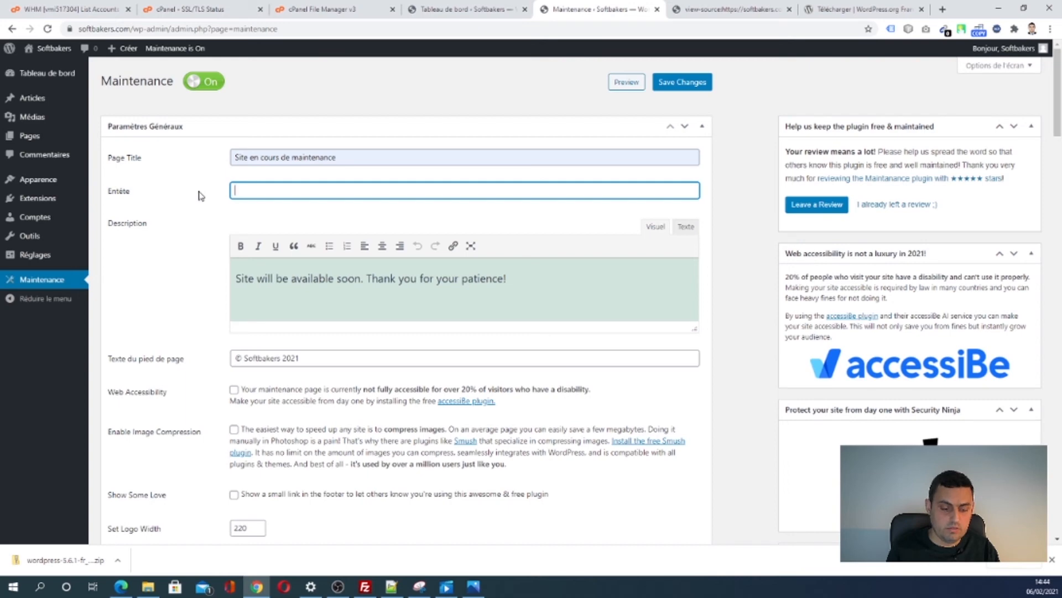
- Copy the HTML message line from index.php in Notepad++ and return to WordPress
left_click(391, 586)
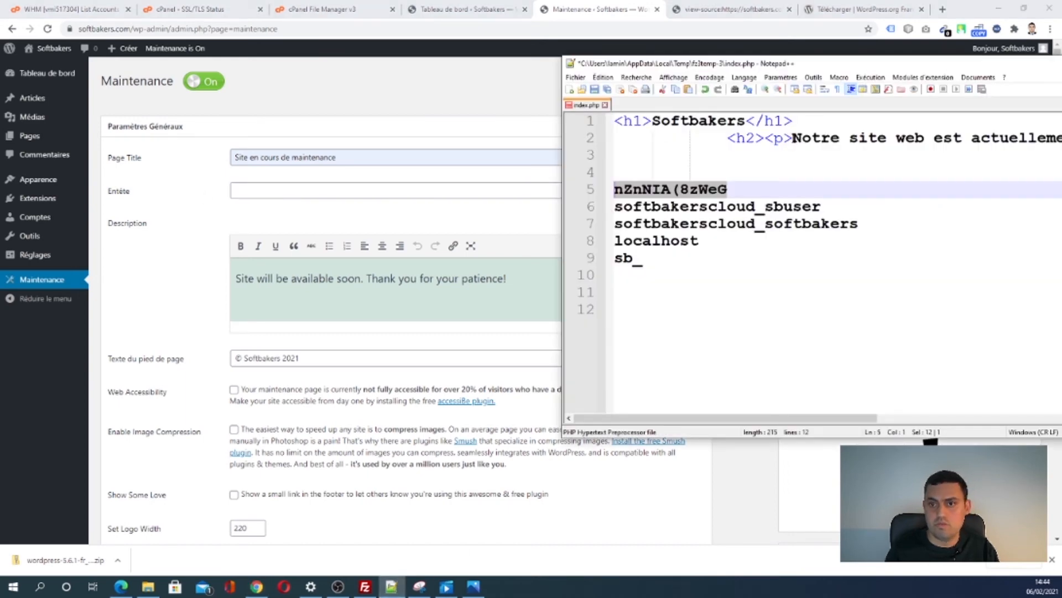
left_click_drag(793, 138, 1061, 138)
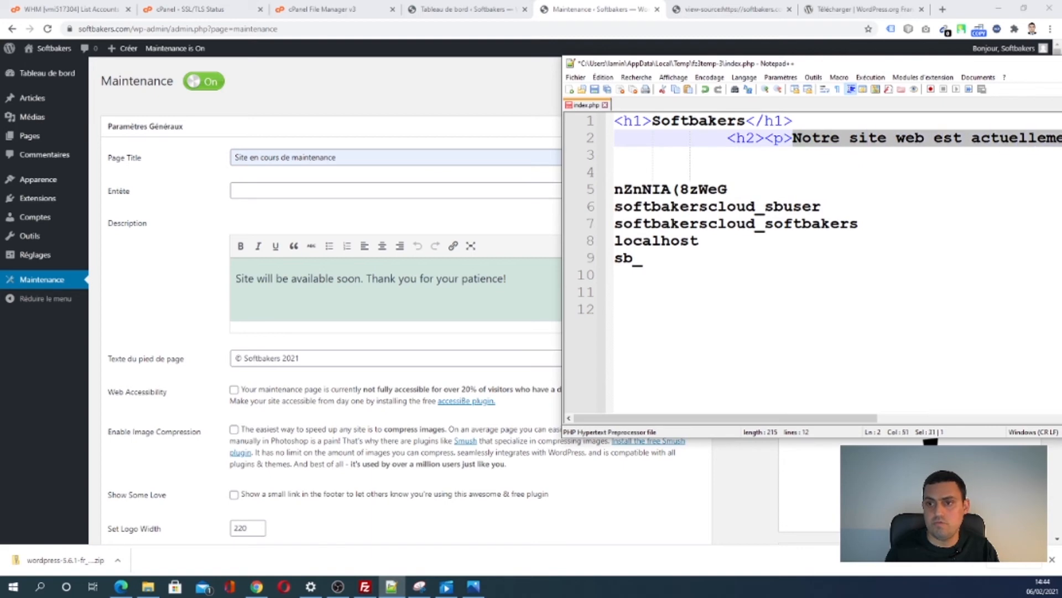
triple_click(695, 137)
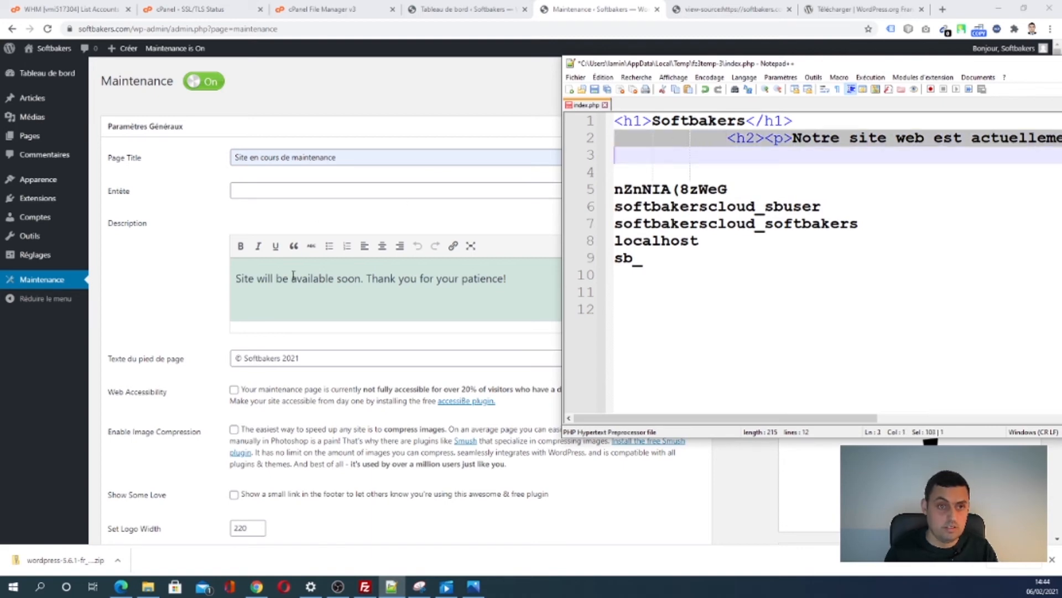
left_click(268, 192)
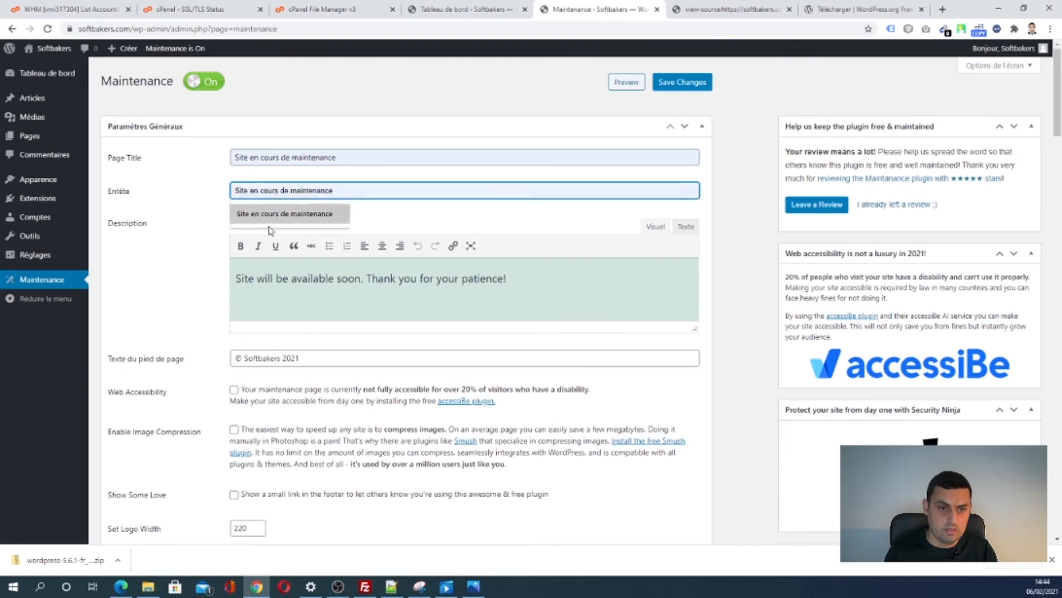
- Replace the description with the copied two-line French HTML message via the Texte tab
left_click(297, 277)
key("ctrl+a")
type("<h2><p>Notre site web est actuellement en maintenance.<br />Merci de votre compréhension.</p></h2>")
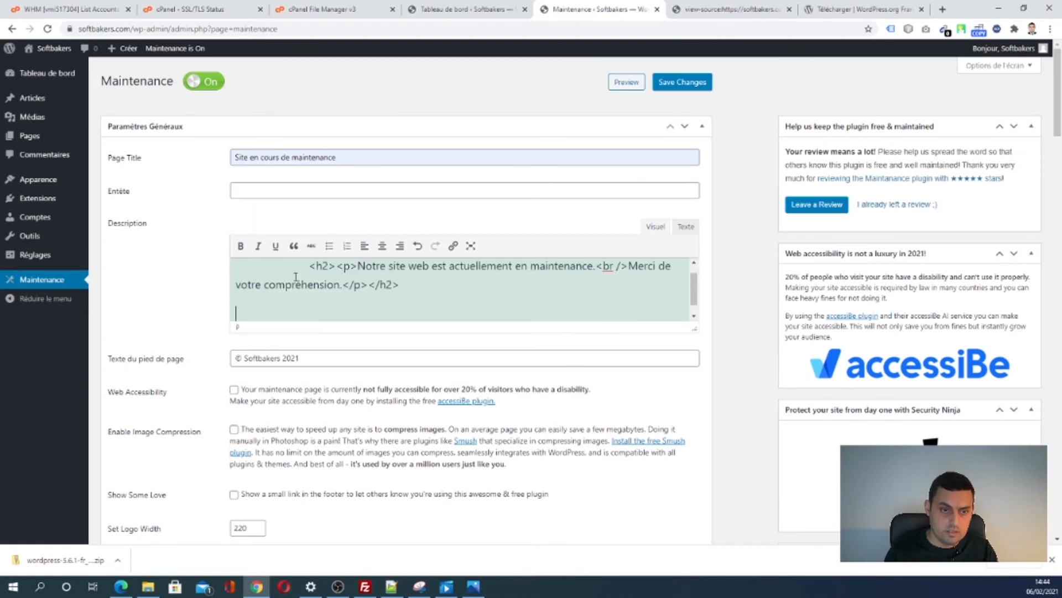
triple_click(577, 273)
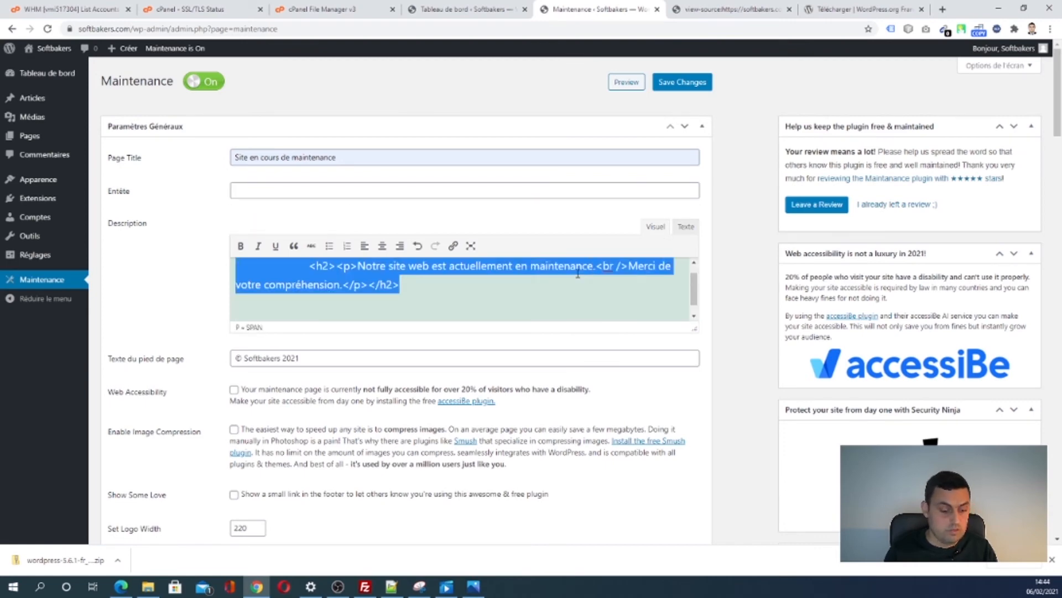
key("BackSpace")
left_click(687, 226)
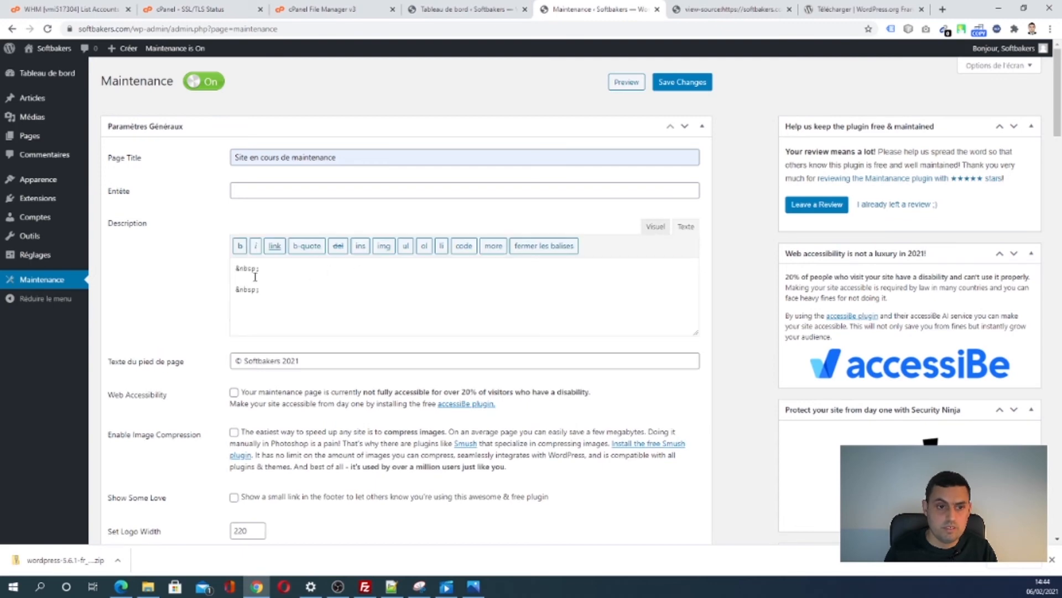
left_click(255, 277)
type("<h2><p>Notre site web est actuellement en maintenance.<br />Merci de votre compréhension.\\n</p></h2>")
left_click(656, 226)
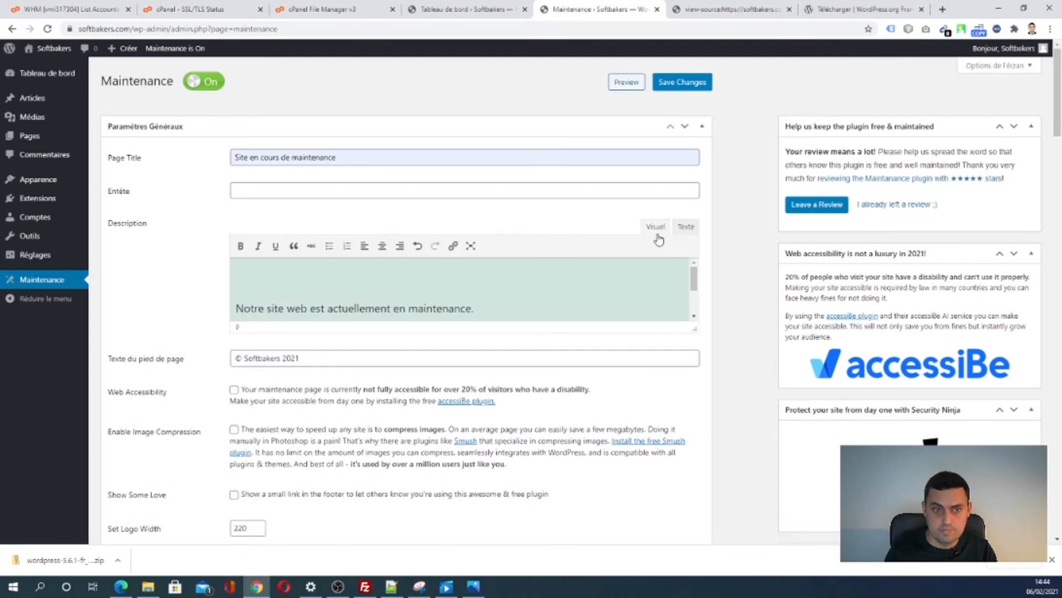
left_click(288, 283)
key("Delete")
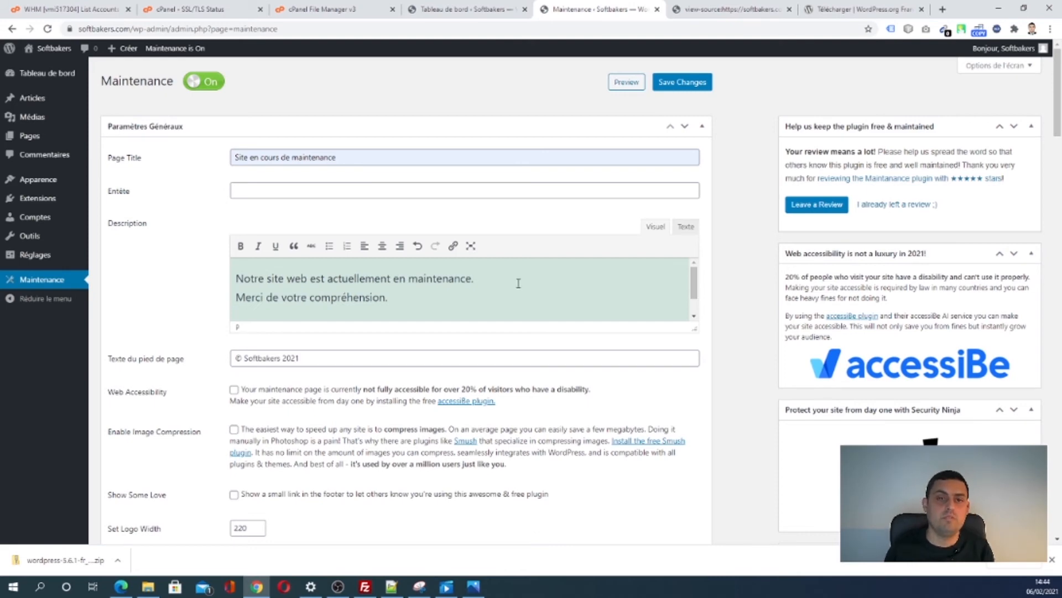
left_click(442, 296)
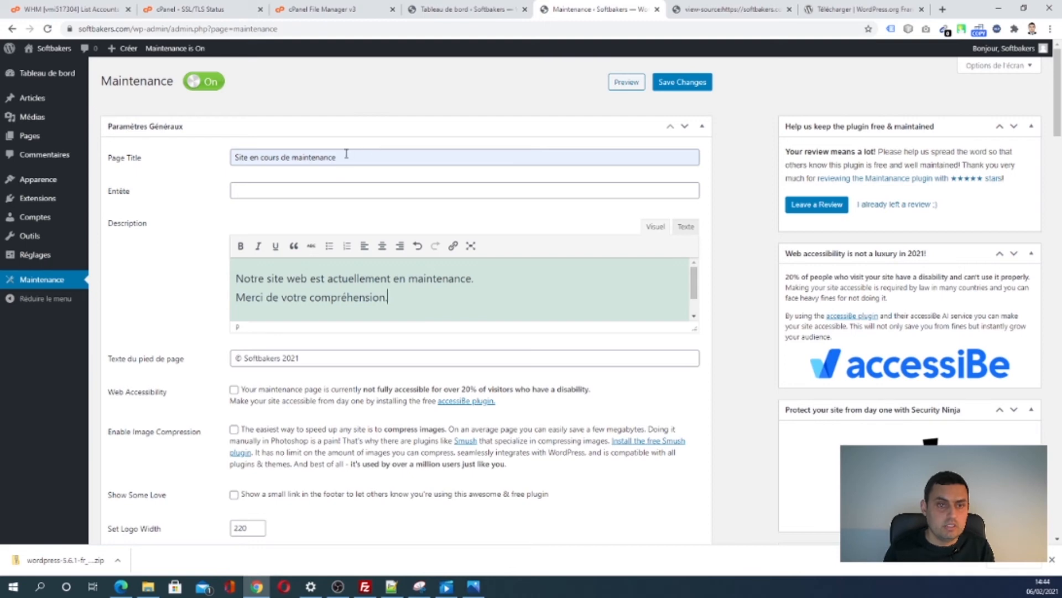
- Copy the page title into the Entête and prefix both with 'Softbakers :'
left_click_drag(346, 155, 227, 156)
key("ctrl+c")
left_click(285, 186)
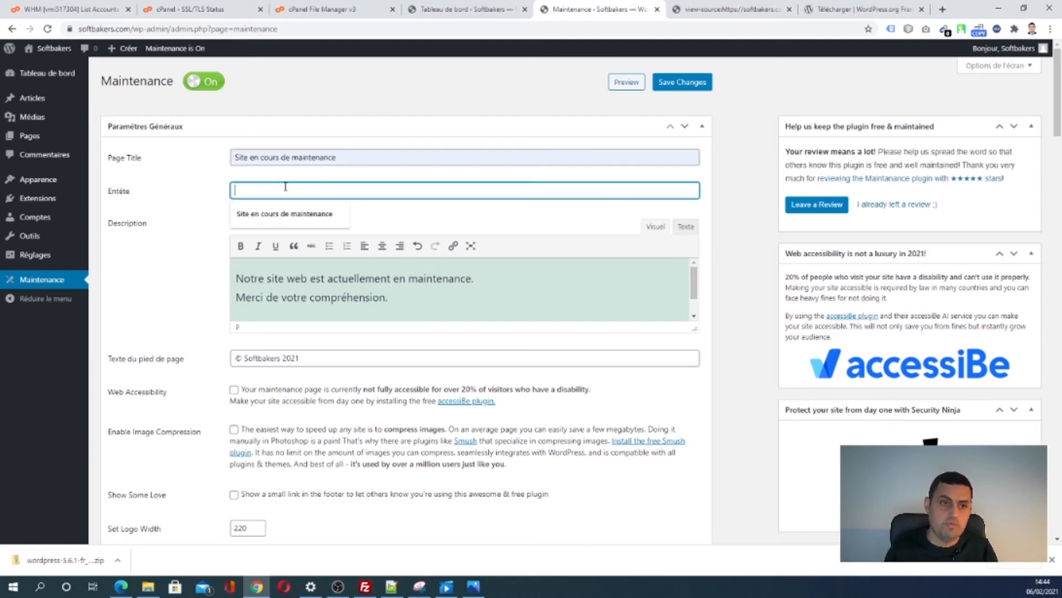
key("ctrl+v")
left_click(232, 155)
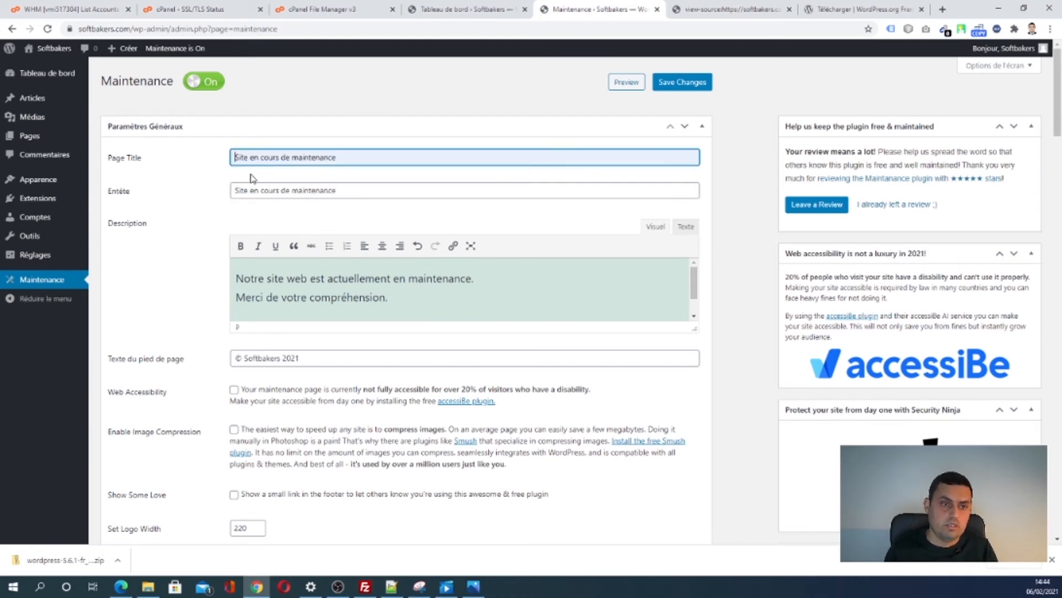
type("Softbakers")
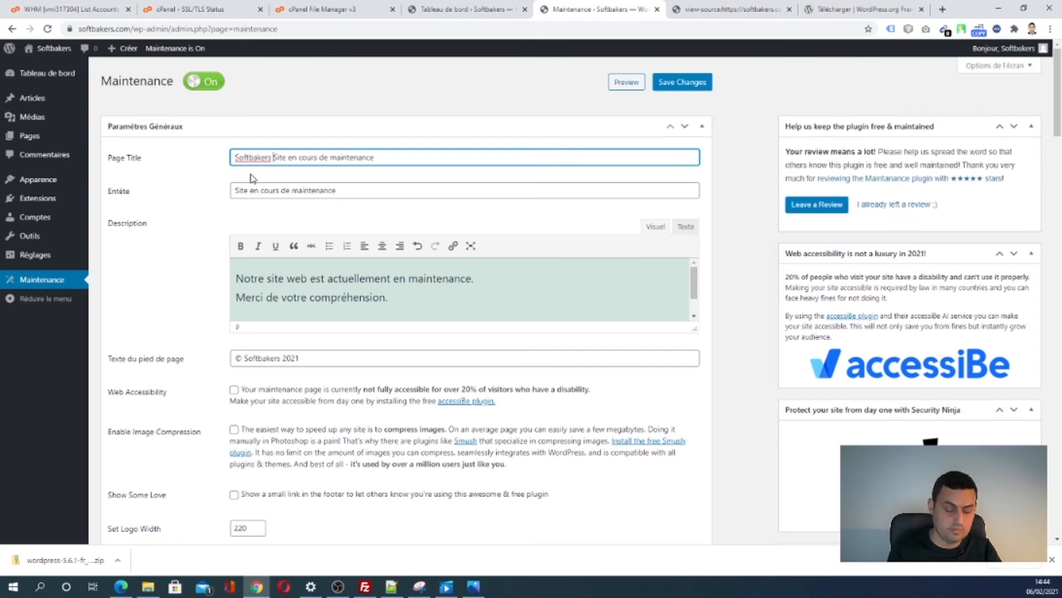
type(" :")
left_click_drag(276, 158, 233, 157)
key("ctrl+c")
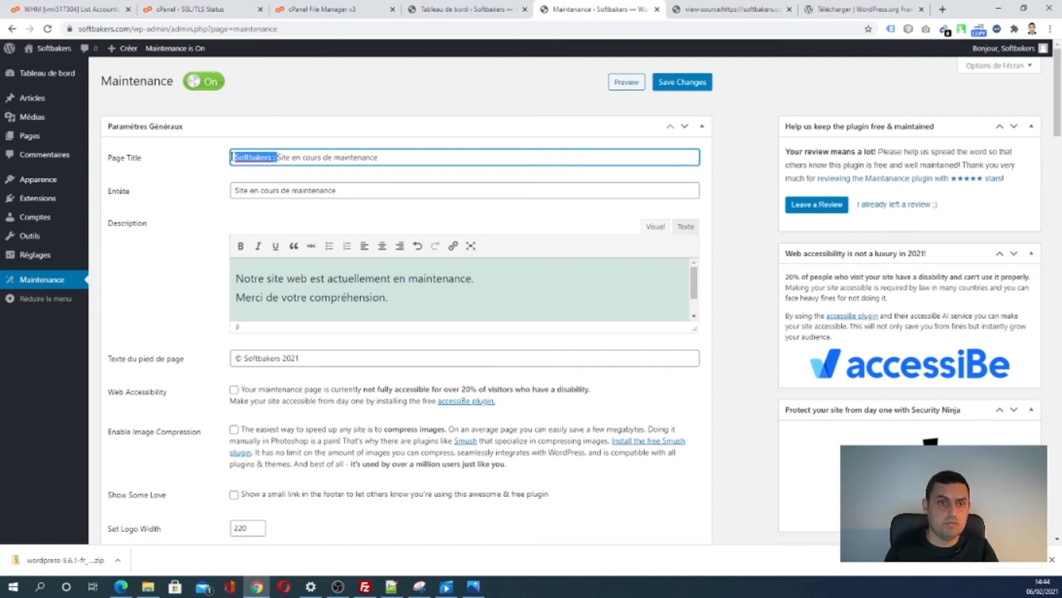
left_click(237, 190)
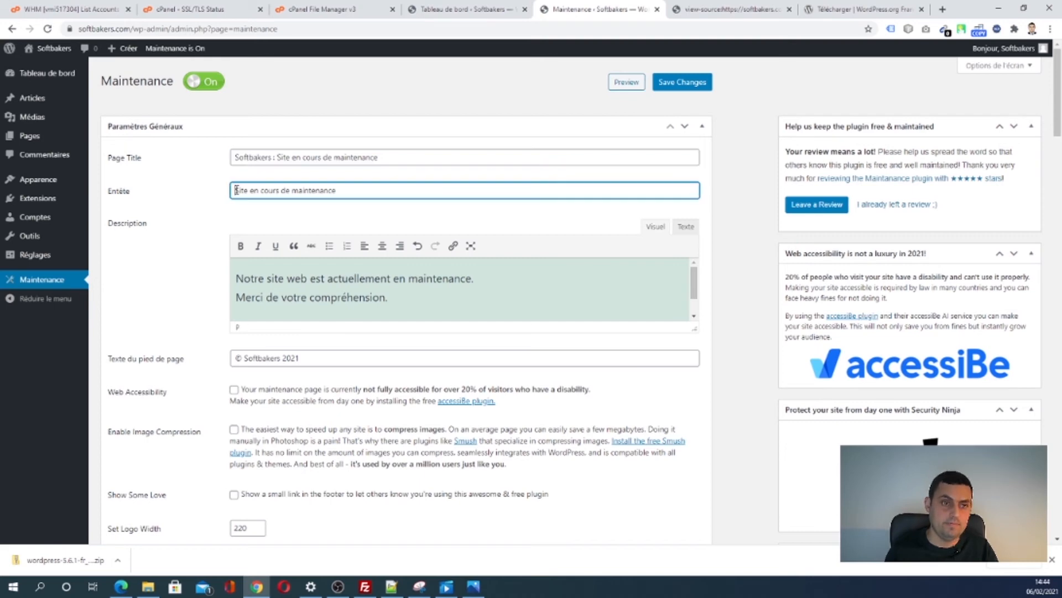
key("ctrl+v")
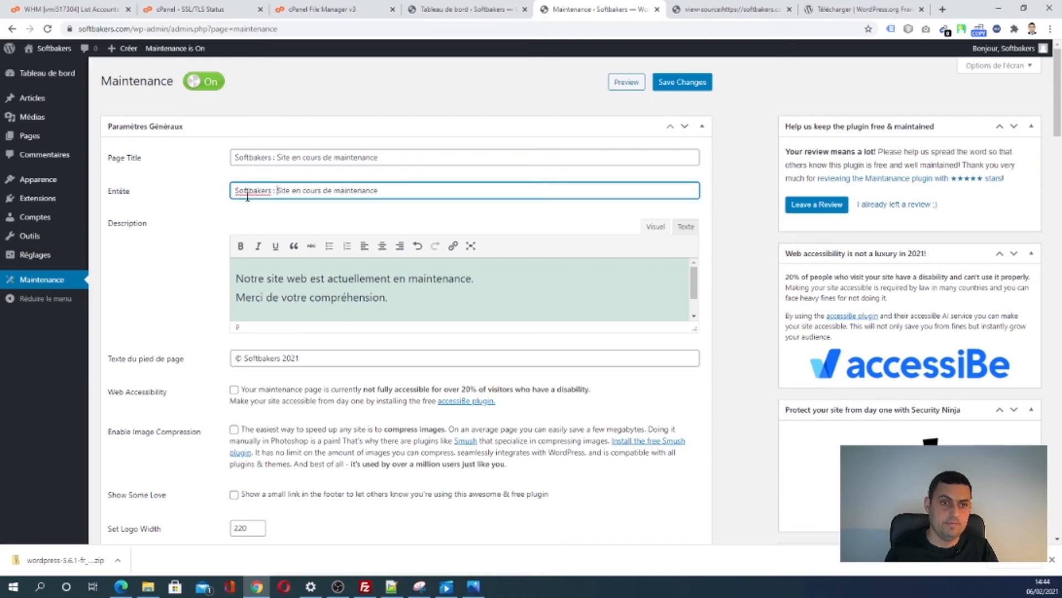
- Change the prefix to 'Softbakers.com :' in both the page title and the Entête
left_click(271, 159)
type(".com")
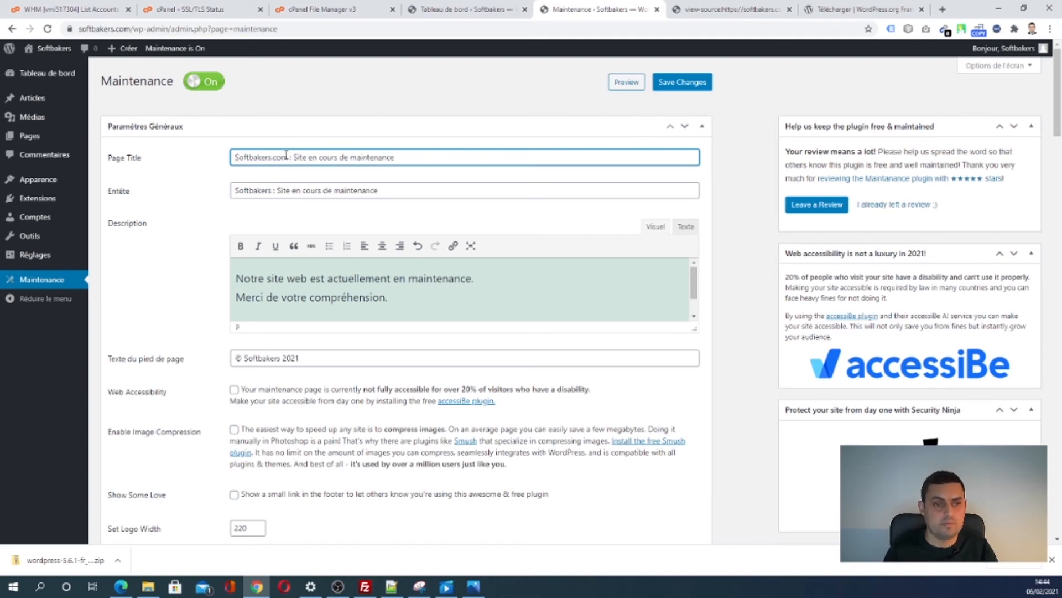
left_click_drag(258, 159, 208, 163)
key("ctrl+c")
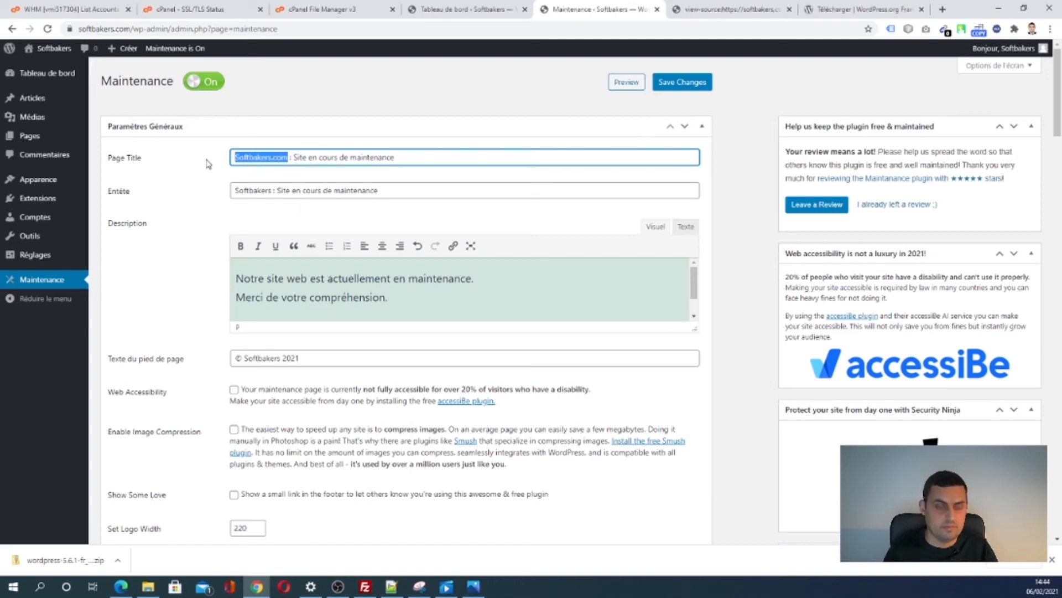
double_click(256, 191)
key("ctrl+v")
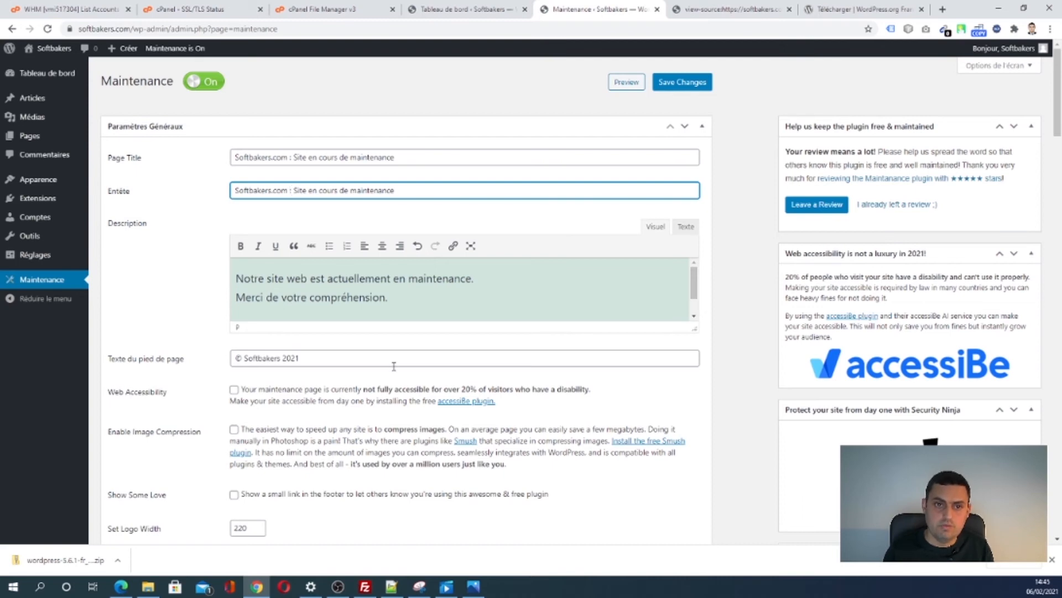
- Set cropped-LOGOS-Softbakers-TR.png as both the Logo and the Retina Logo
scroll(402, 365, "down", 7)
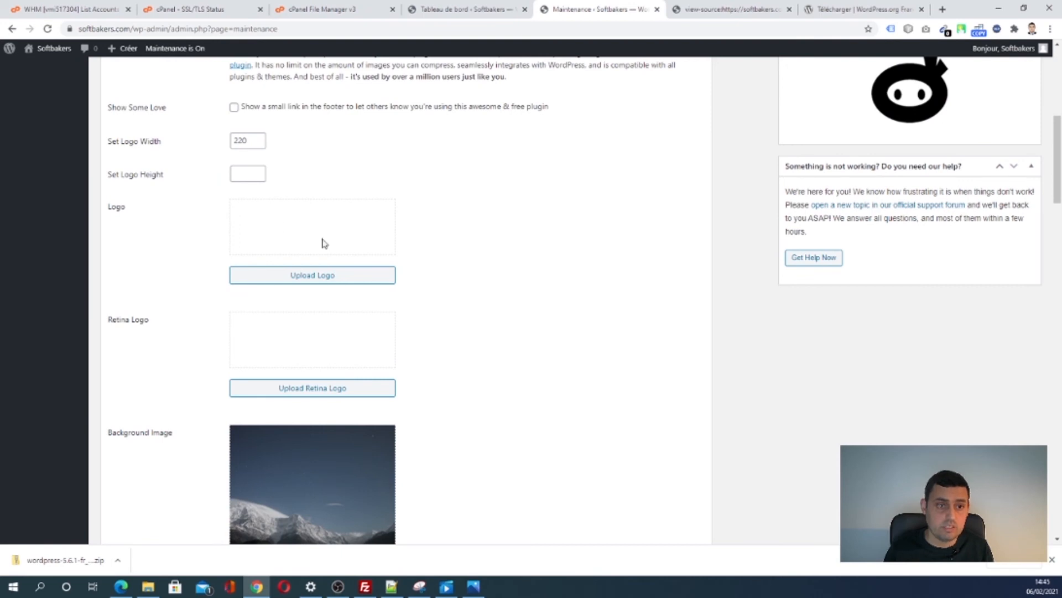
left_click(310, 277)
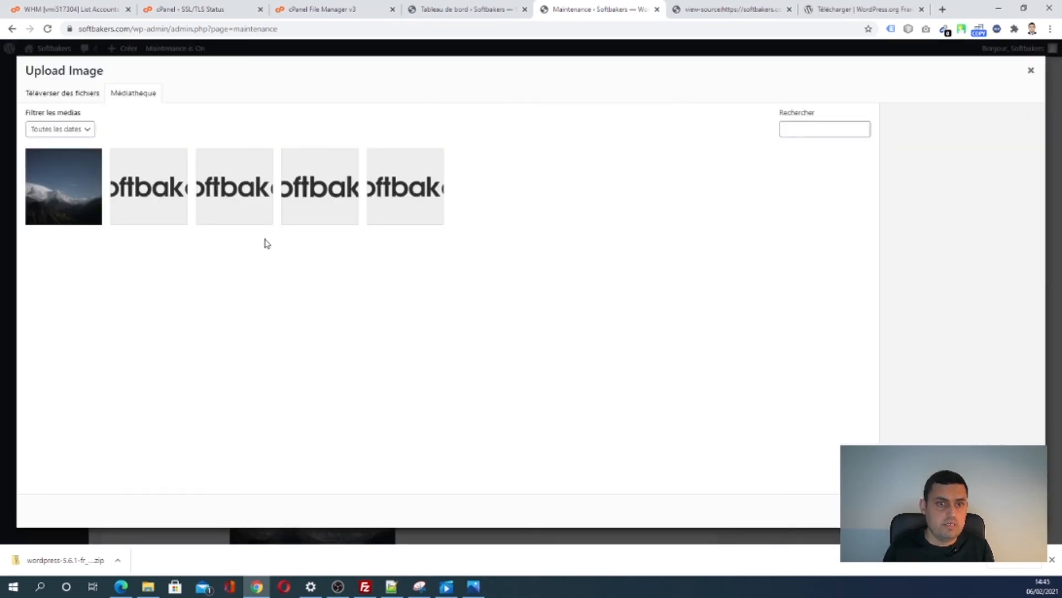
left_click(394, 200)
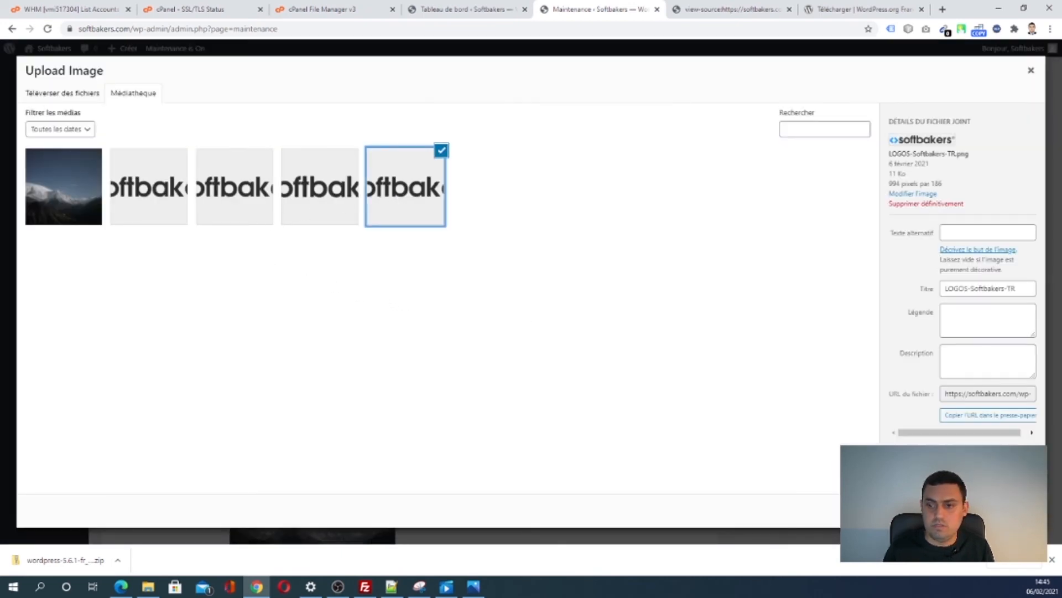
left_click(320, 203)
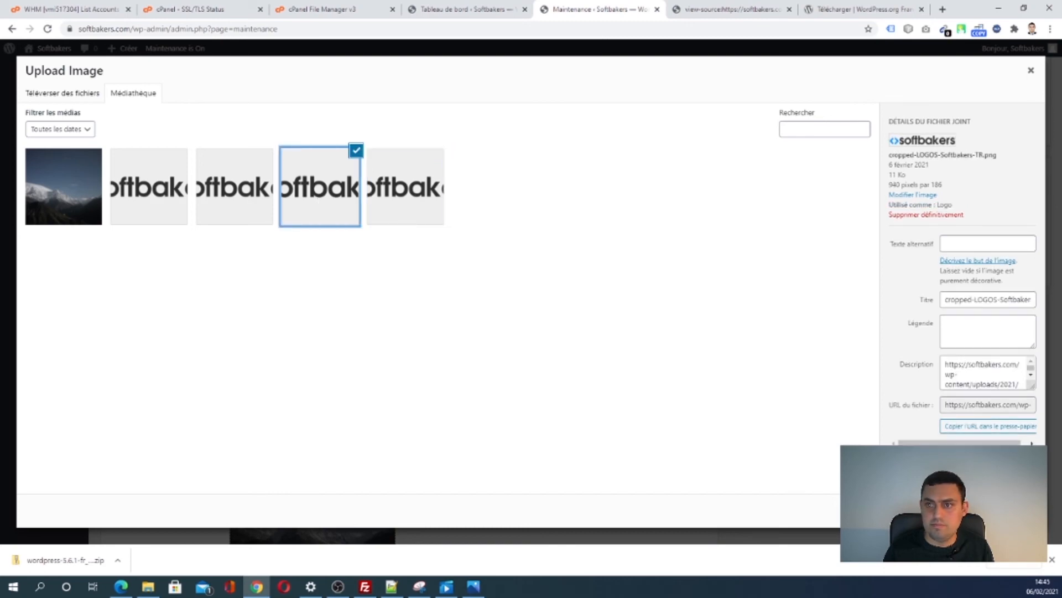
left_click(1007, 510)
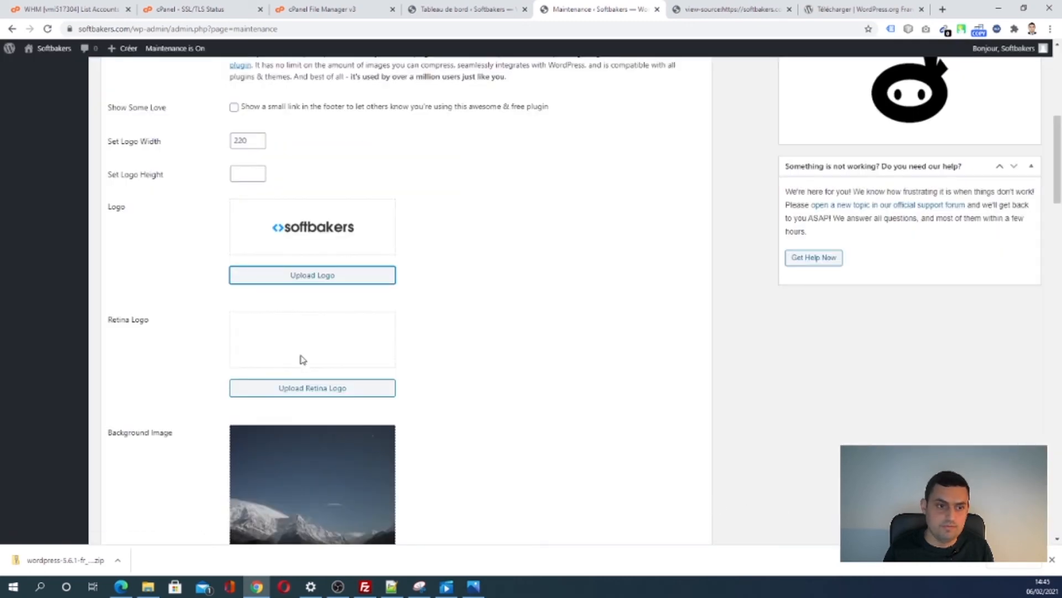
left_click(304, 388)
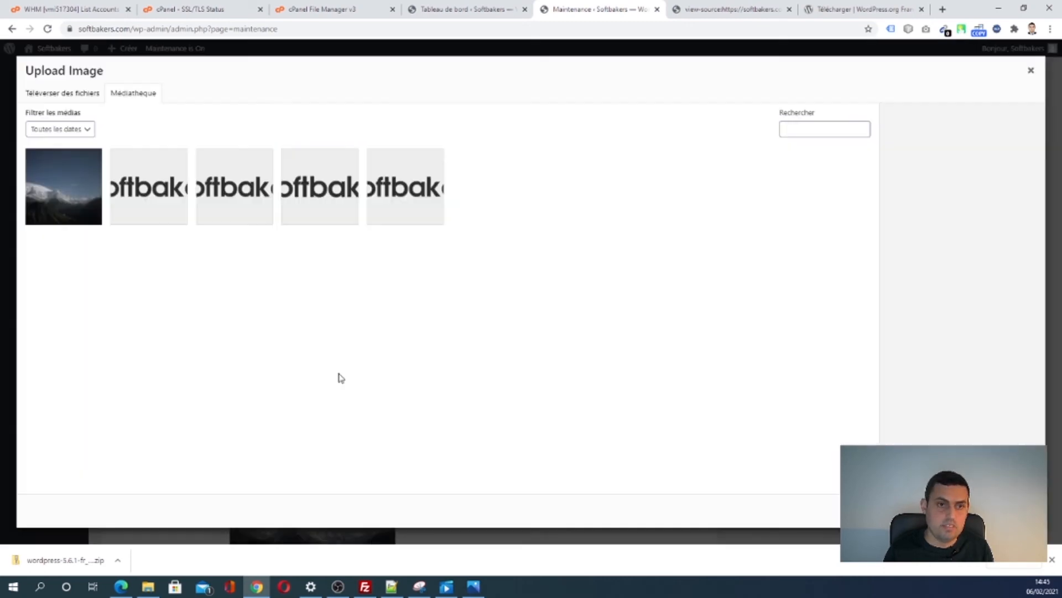
left_click(308, 191)
left_click(1018, 510)
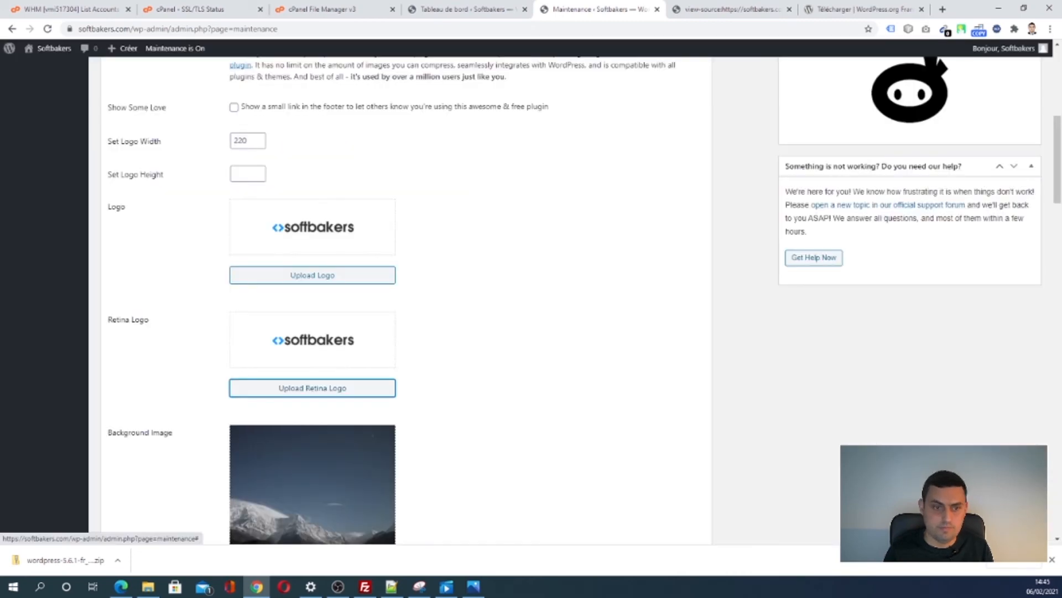
scroll(431, 443, "down", 7)
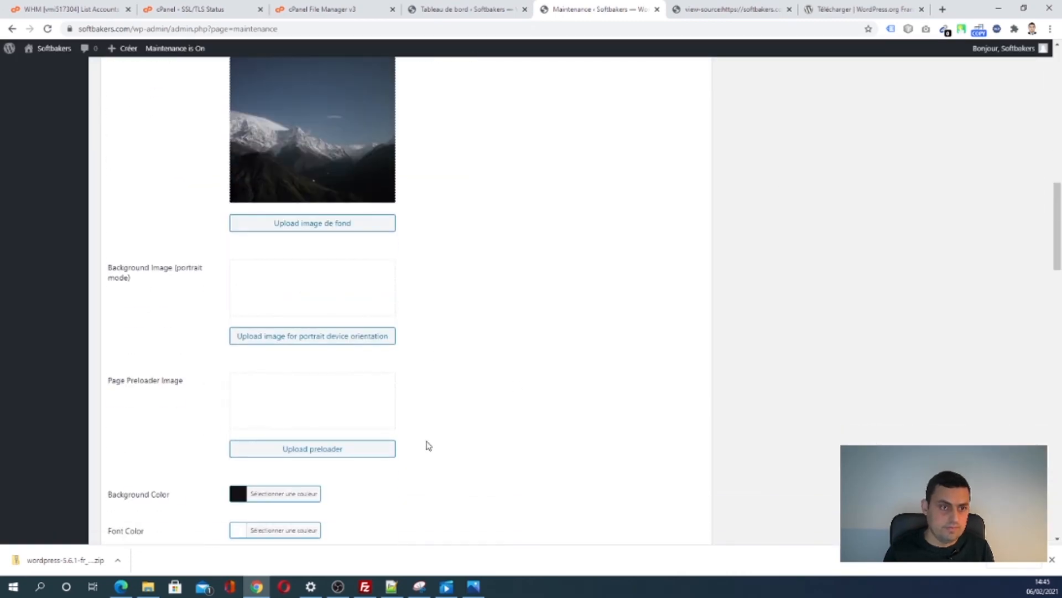
scroll(429, 445, "down", 8)
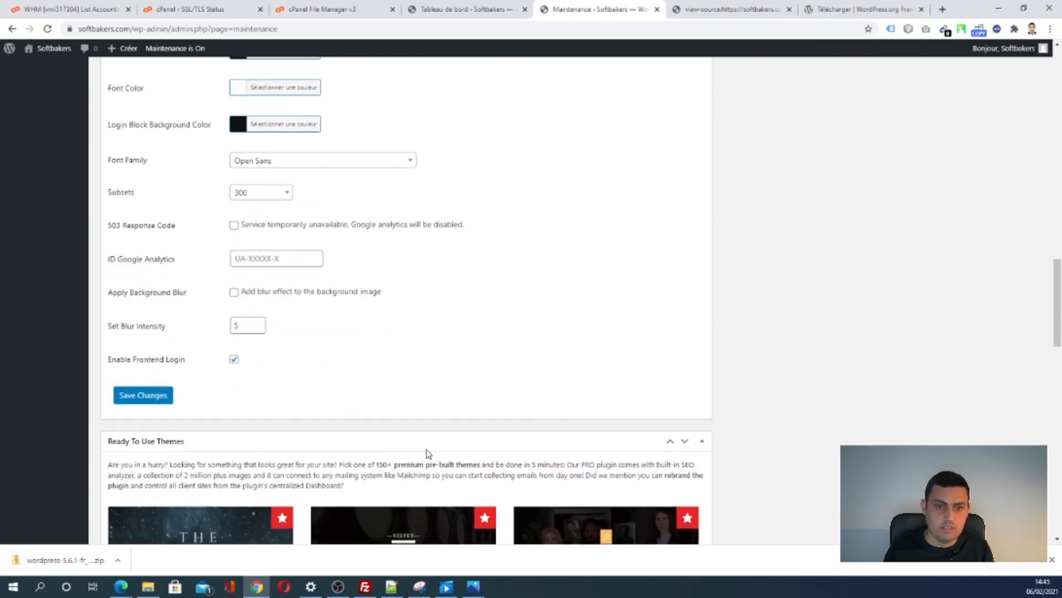
- Save the maintenance settings, log out, and check the logo on the public maintenance page
left_click(145, 395)
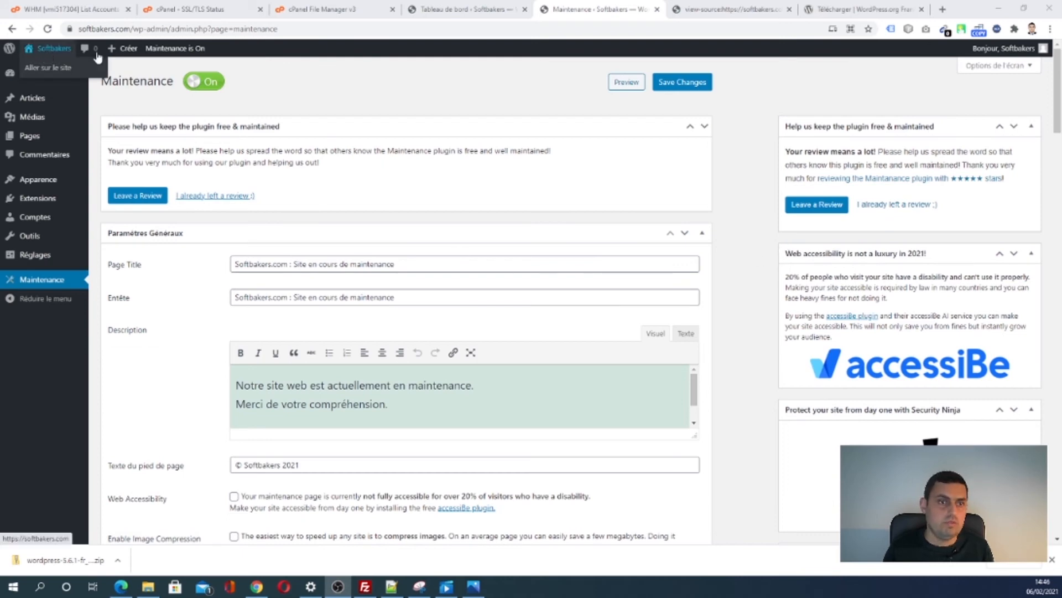
left_click(1005, 48)
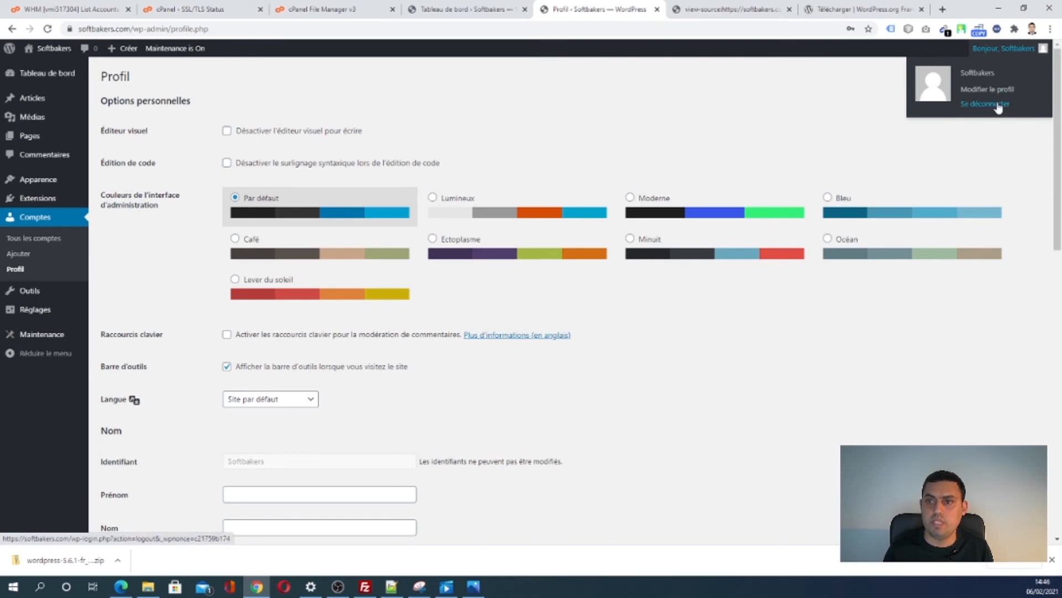
left_click(990, 104)
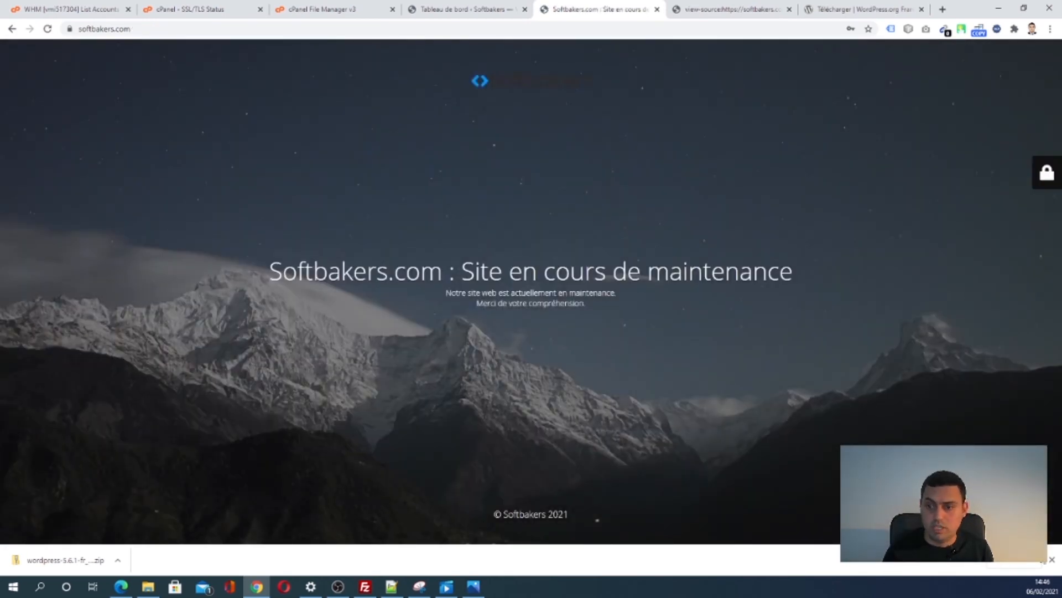
left_click(1052, 560)
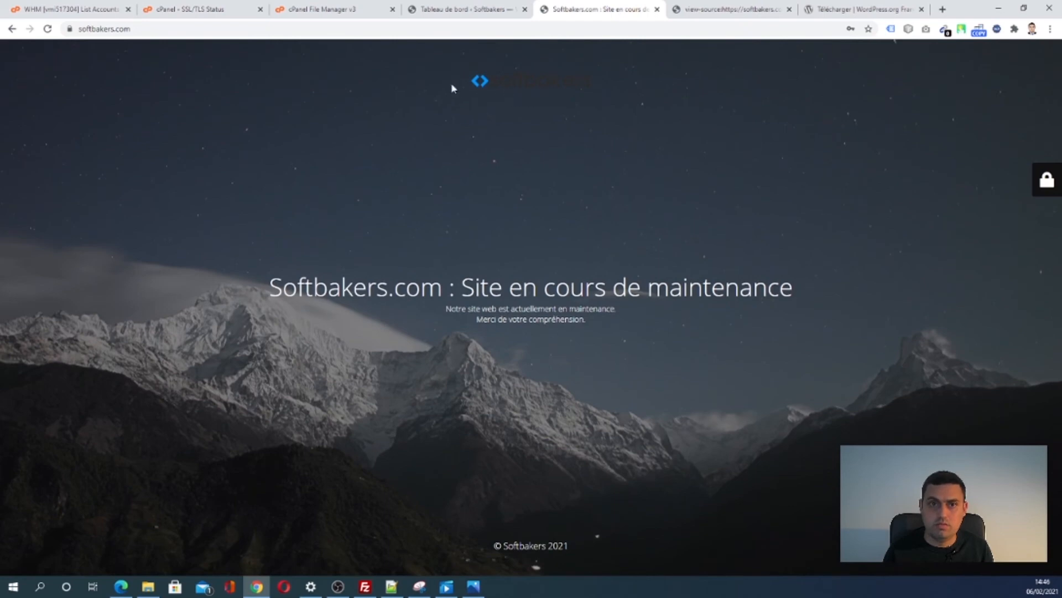
left_click_drag(452, 84, 661, 75)
left_click(639, 166)
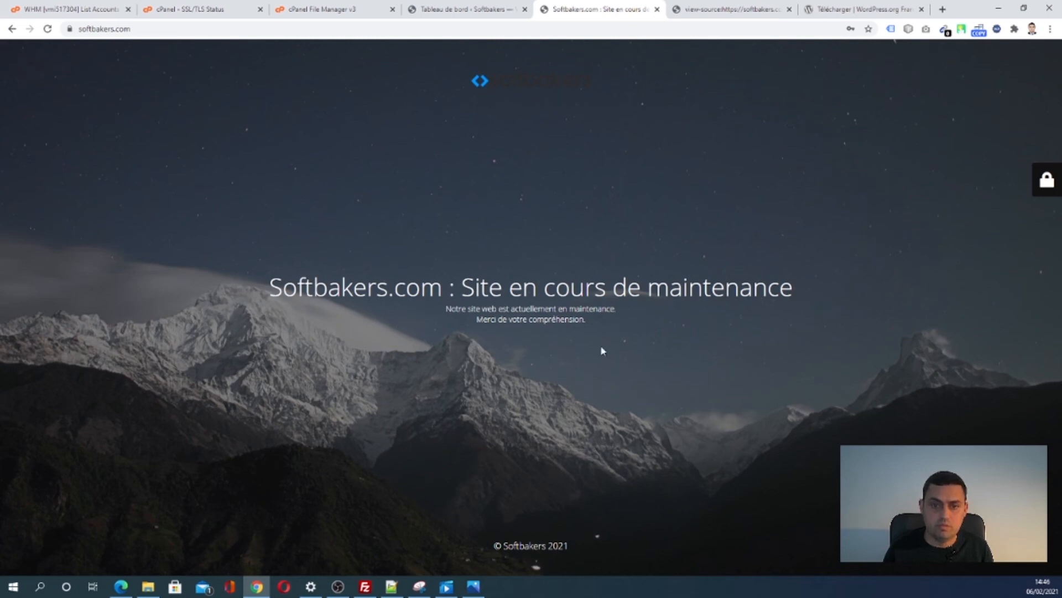
- Log in through the maintenance page's lock panel, decline Chrome's password update, and open Tableau de bord
left_click(1046, 179)
double_click(951, 122)
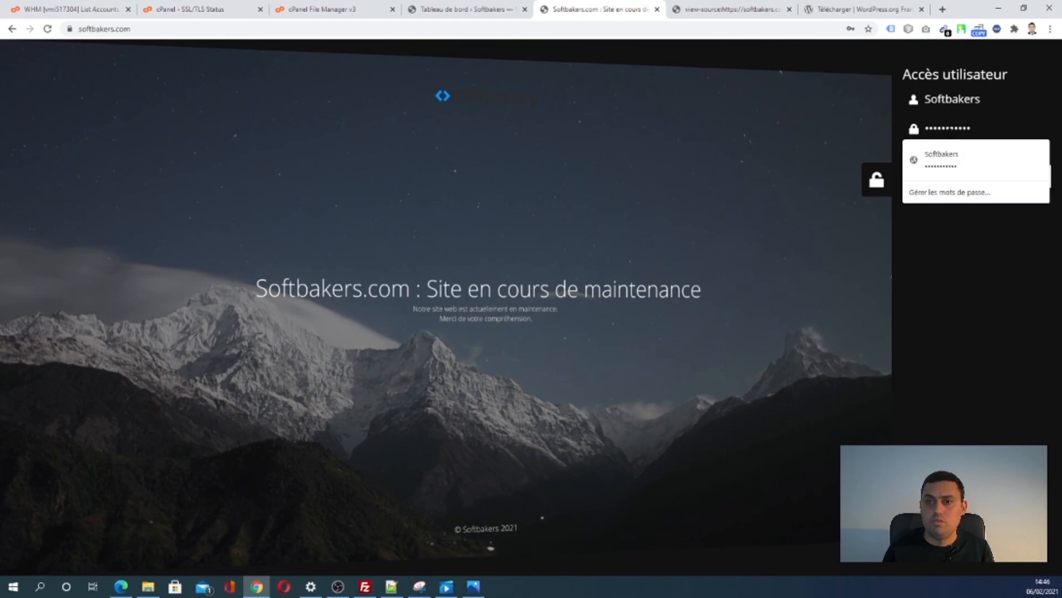
type("•")
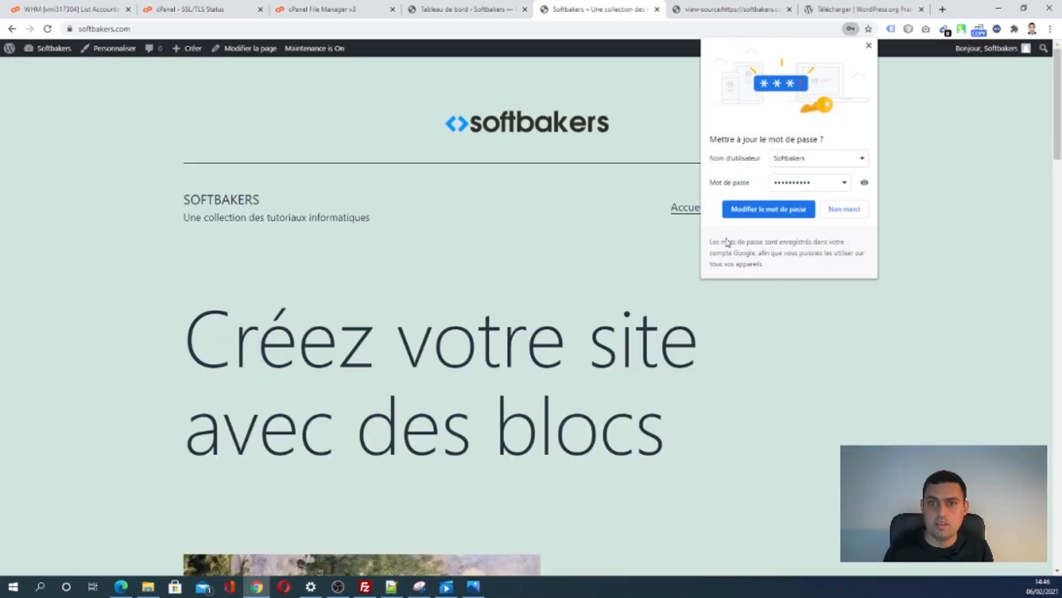
left_click(836, 209)
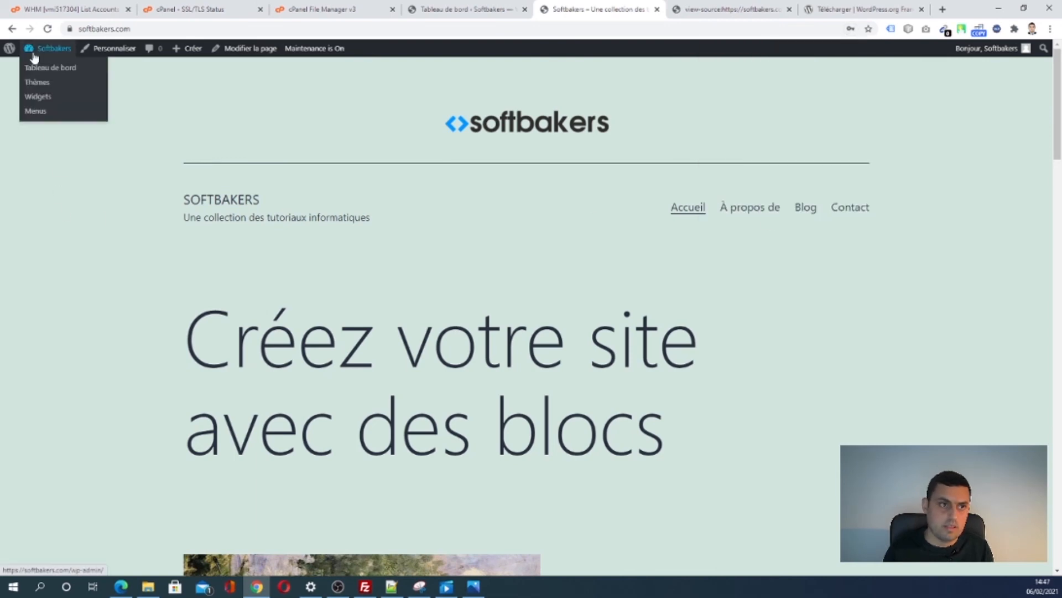
left_click(35, 67)
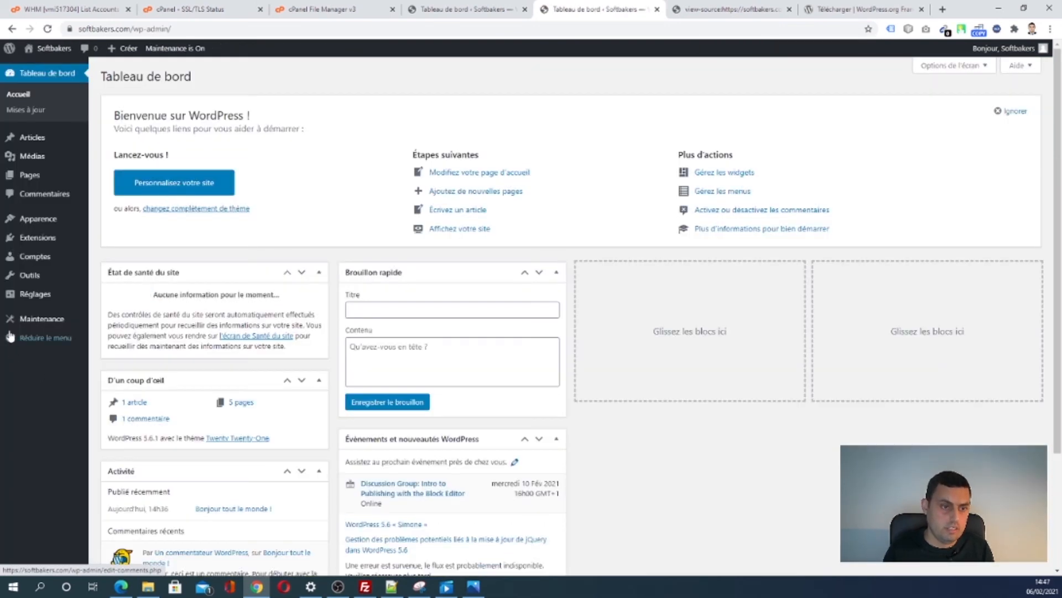
- Remove 'Softbakers.com : ' from the page title and Entête, and add 'Softbakers.com' after 'web' in the description
left_click(14, 321)
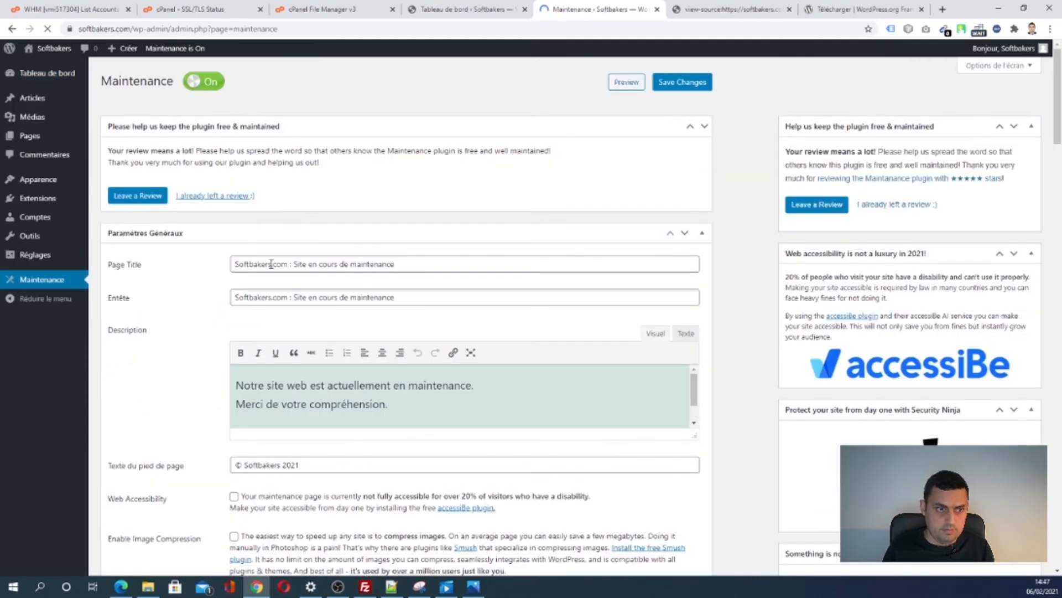
left_click_drag(297, 267, 191, 267)
key("BackSpace")
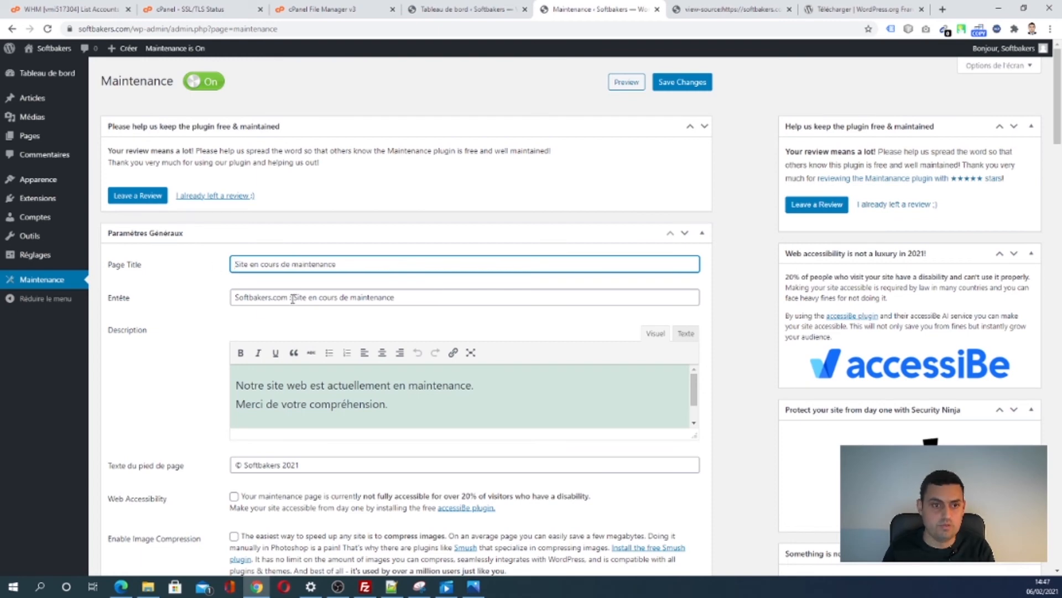
left_click_drag(293, 298, 205, 303)
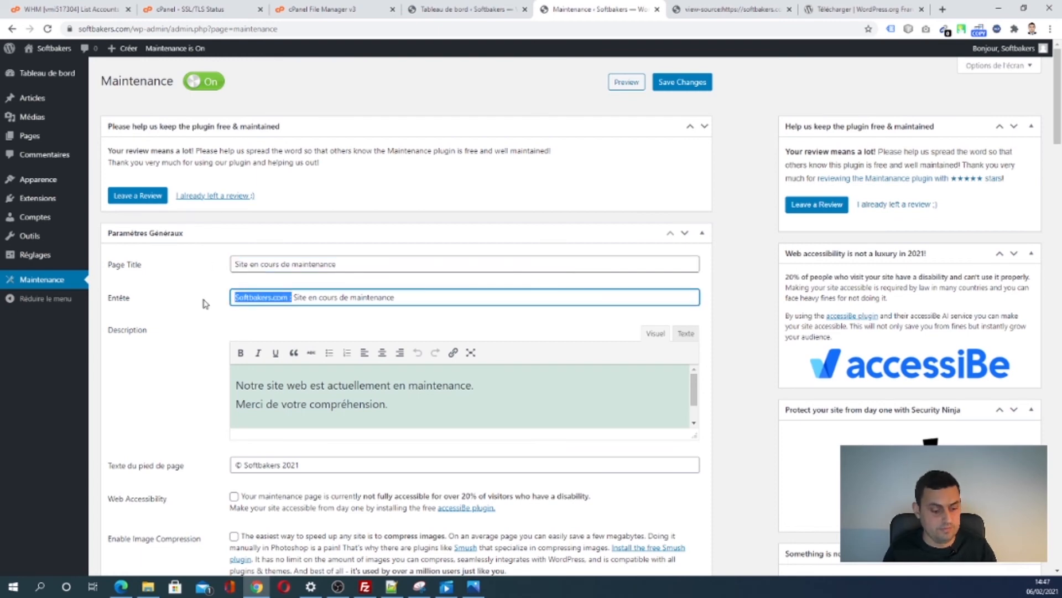
key("BackSpace")
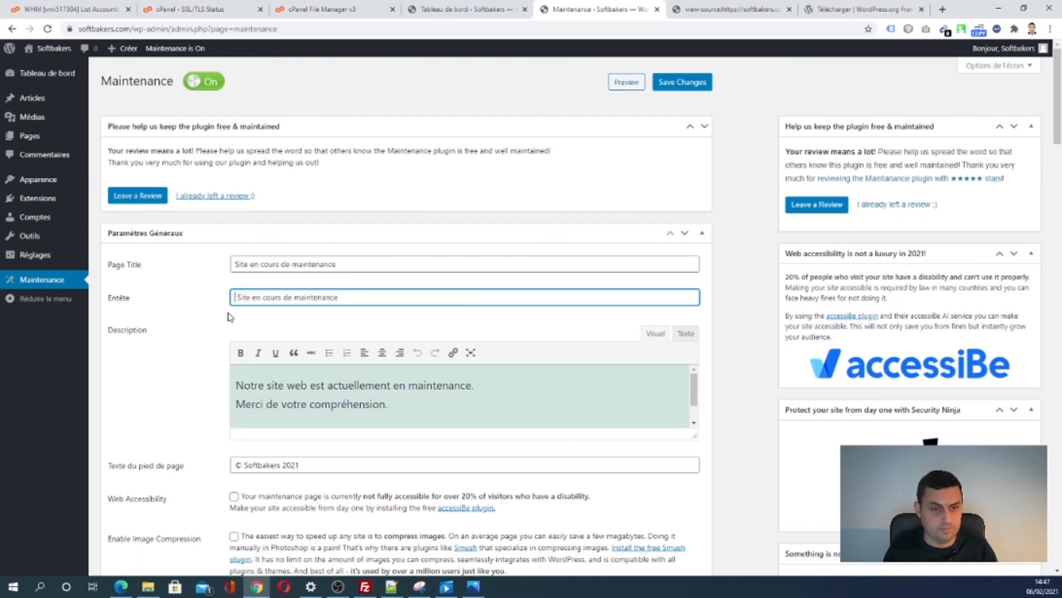
left_click(308, 390)
type("Softbakers.com")
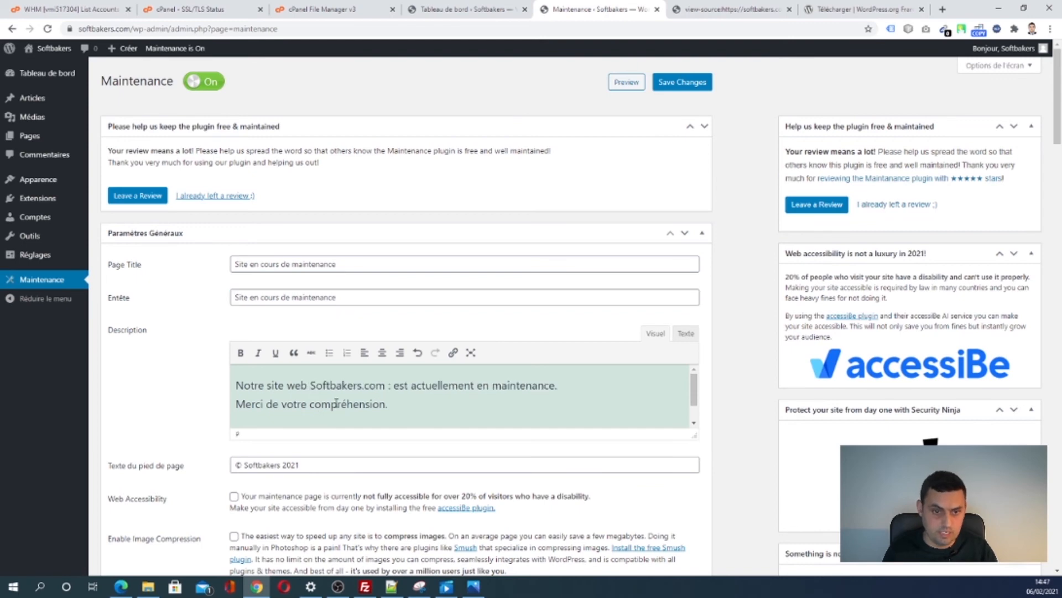
key("BackSpace")
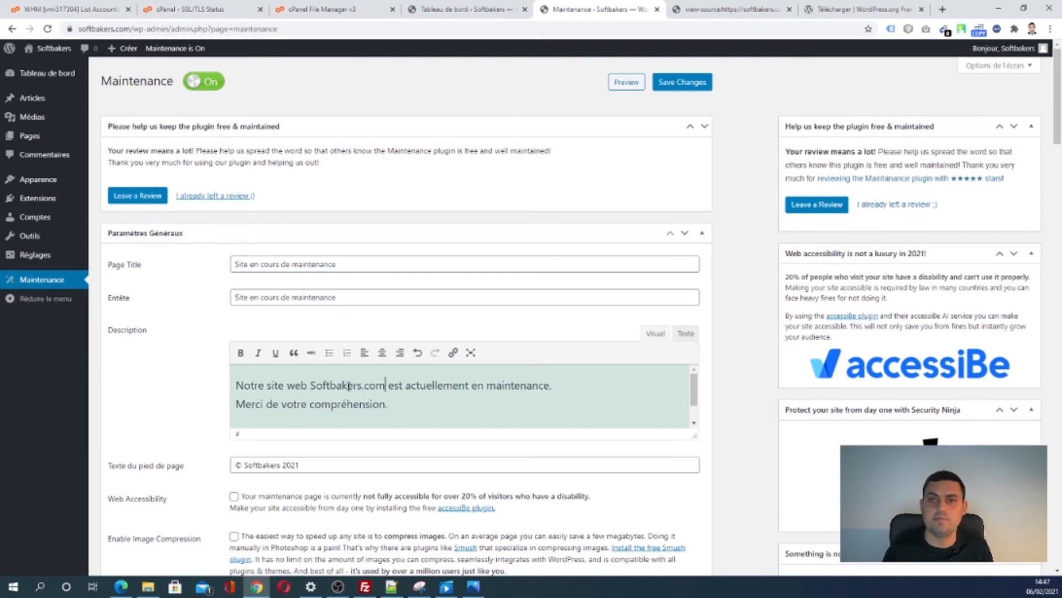
scroll(498, 373, "down", 8)
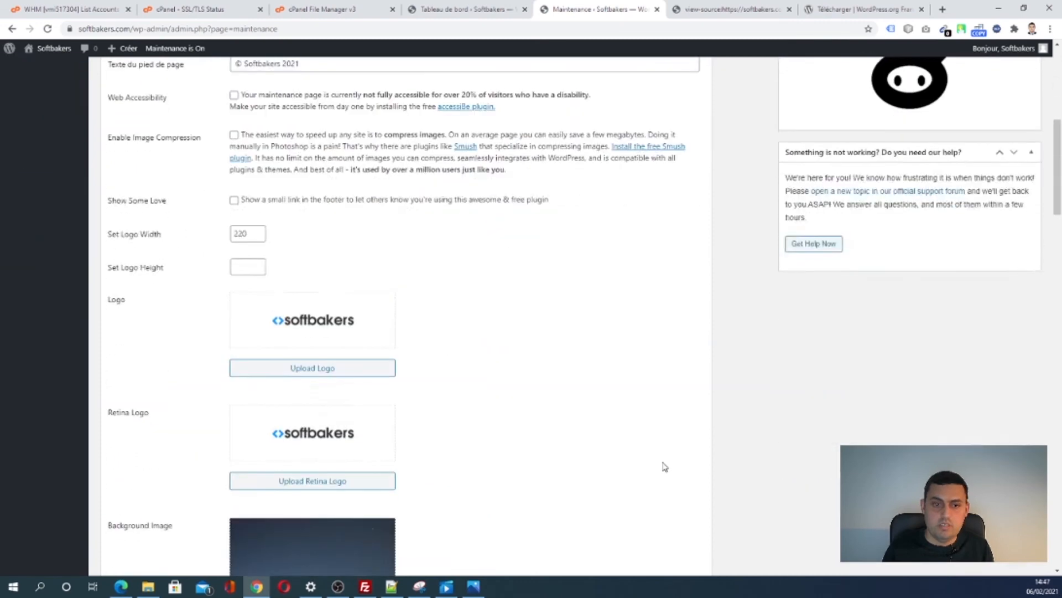
scroll(664, 465, "down", 6)
mouse_move(319, 258)
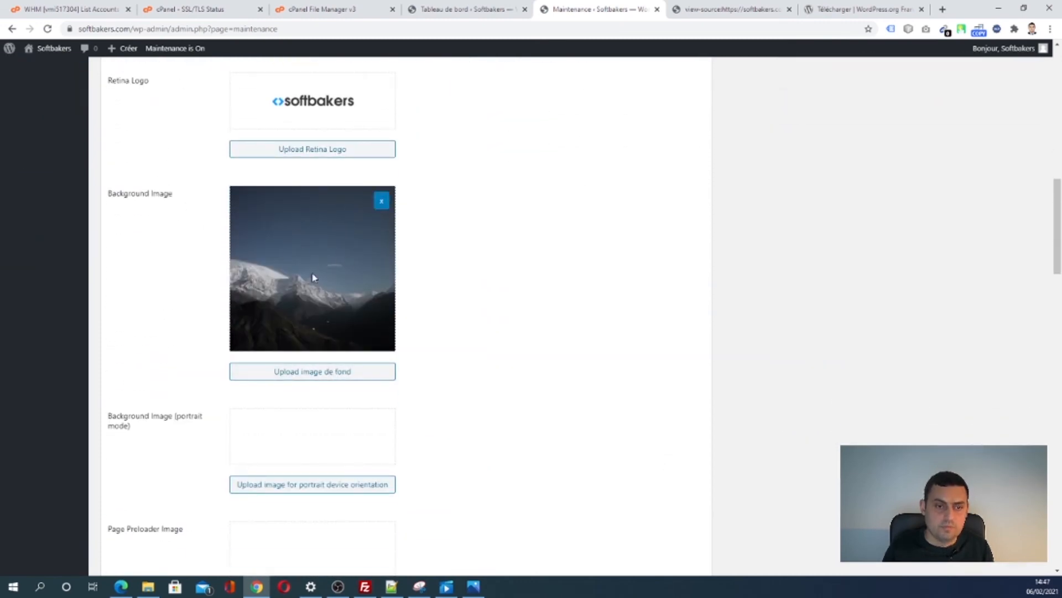
scroll(551, 293, "down", 6)
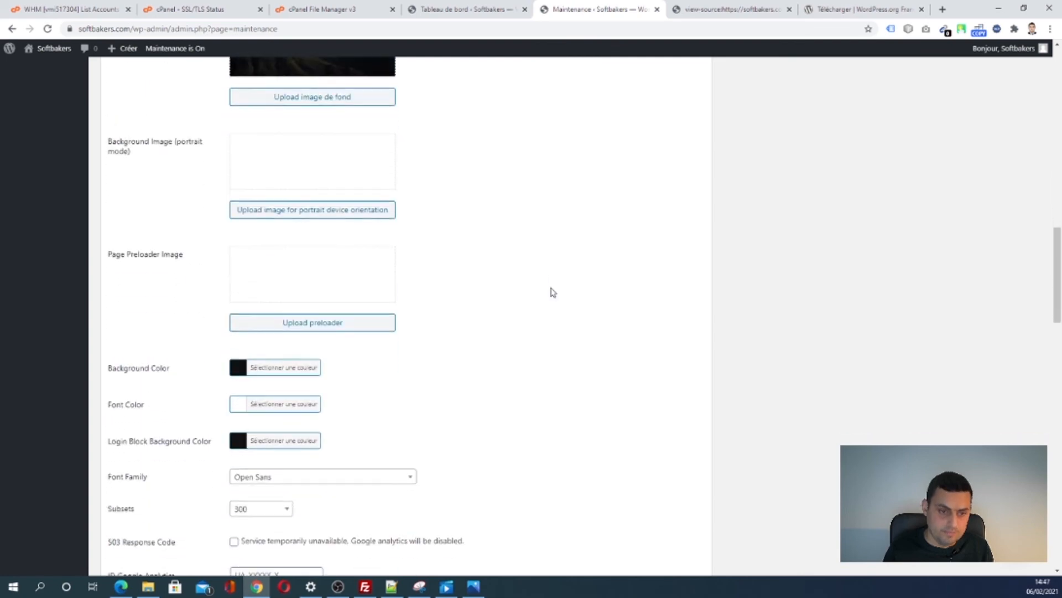
scroll(551, 292, "down", 12)
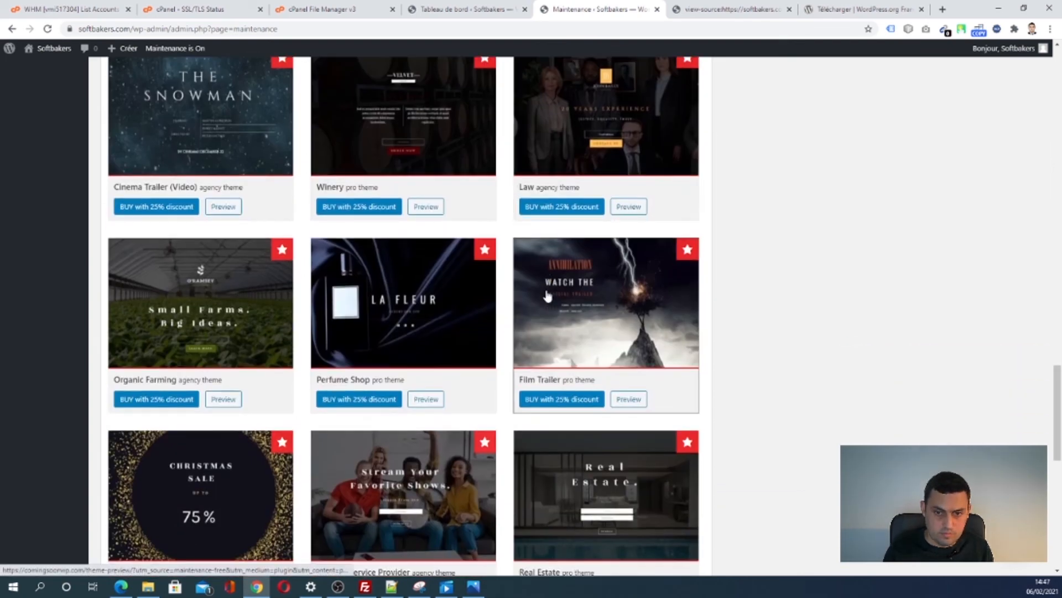
scroll(546, 296, "down", 10)
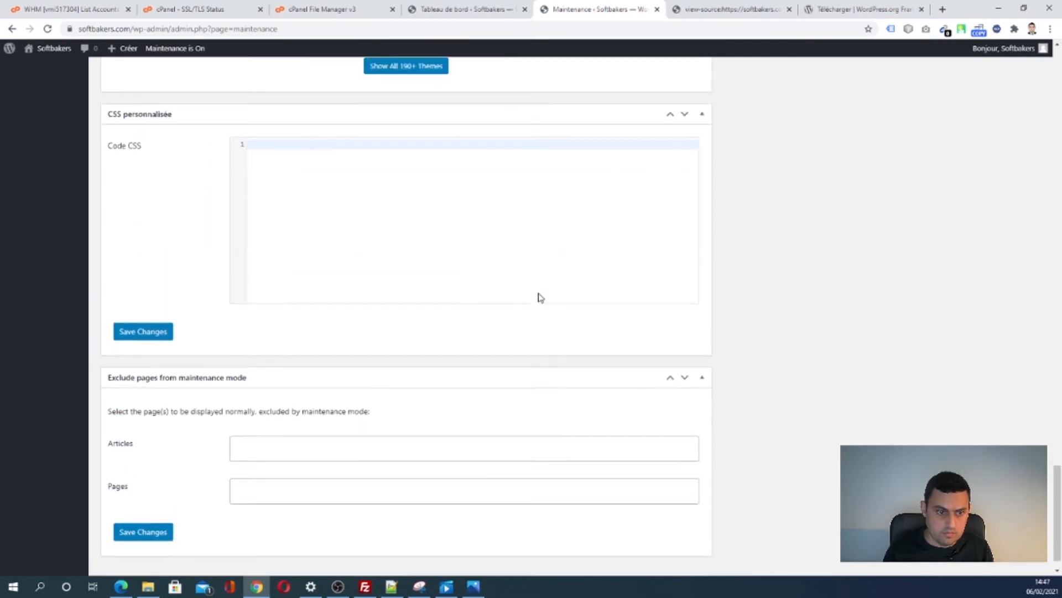
scroll(540, 297, "up", 20)
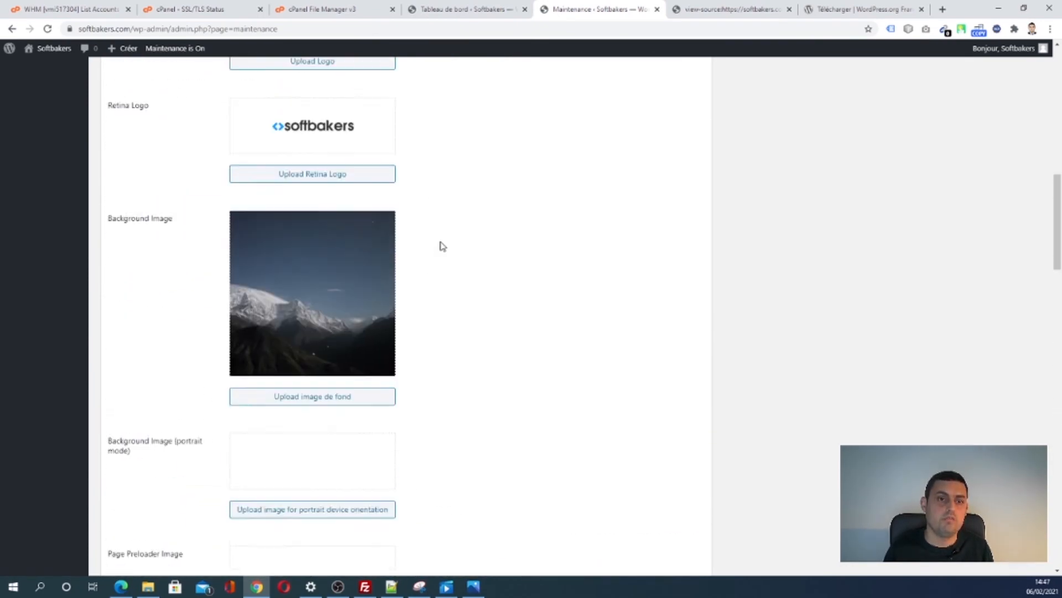
scroll(442, 246, "up", 2)
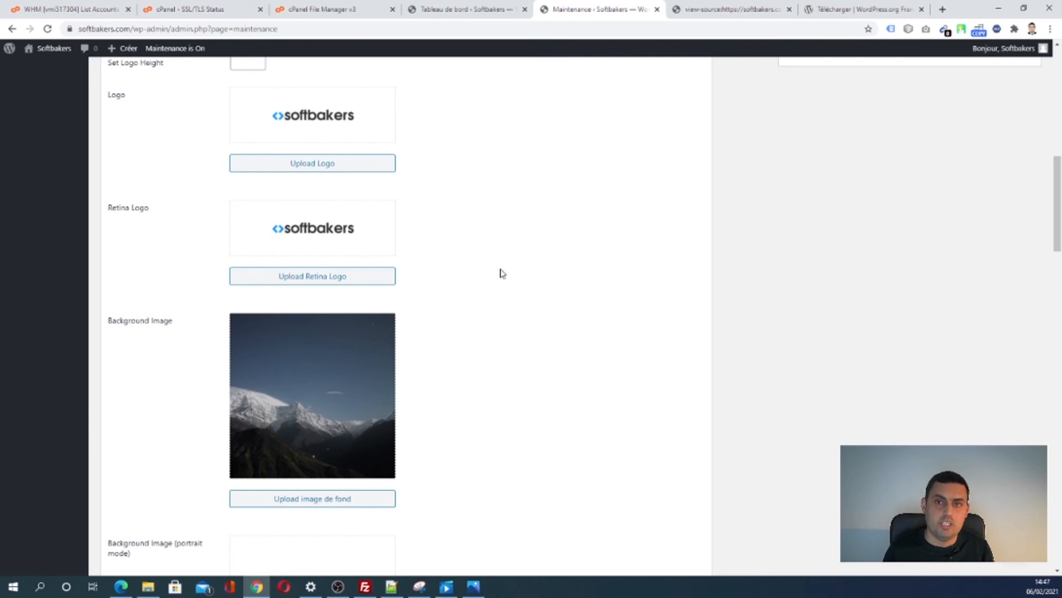
- In a new tab, search google.fr for 'background bg' images
left_click(942, 9)
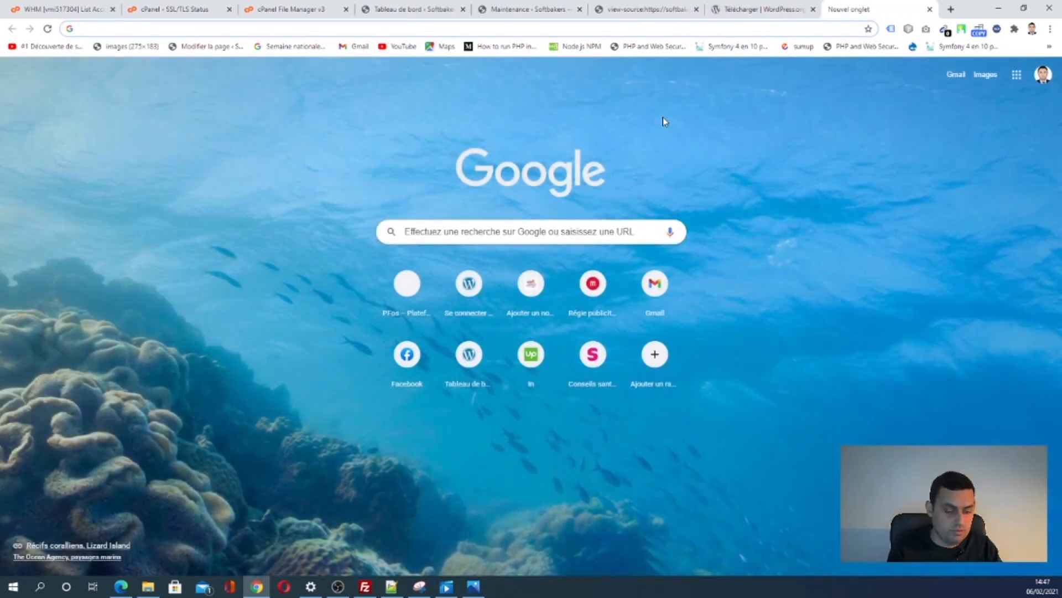
type("goo")
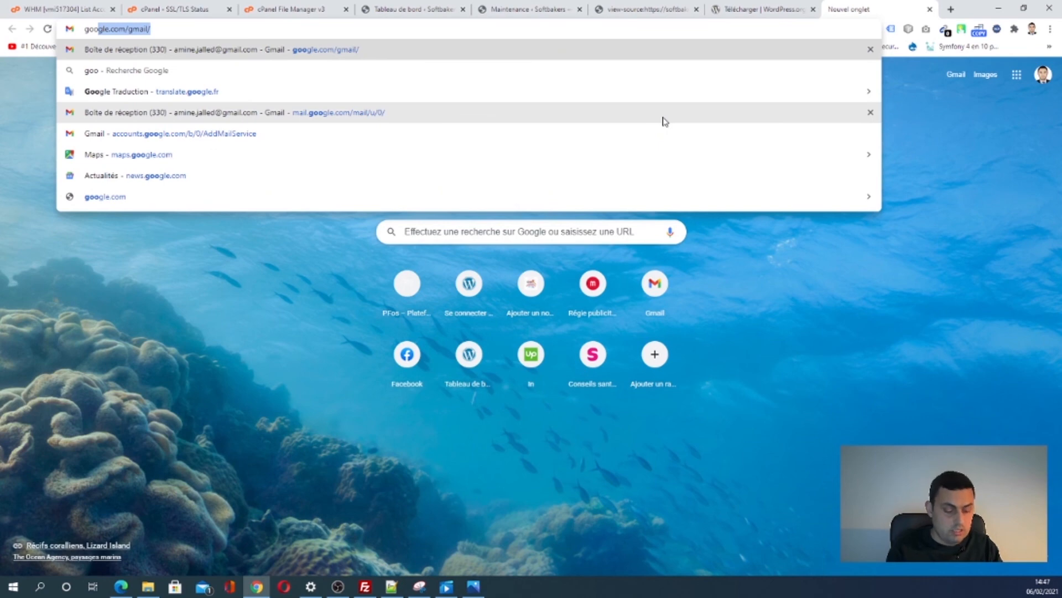
type("gle")
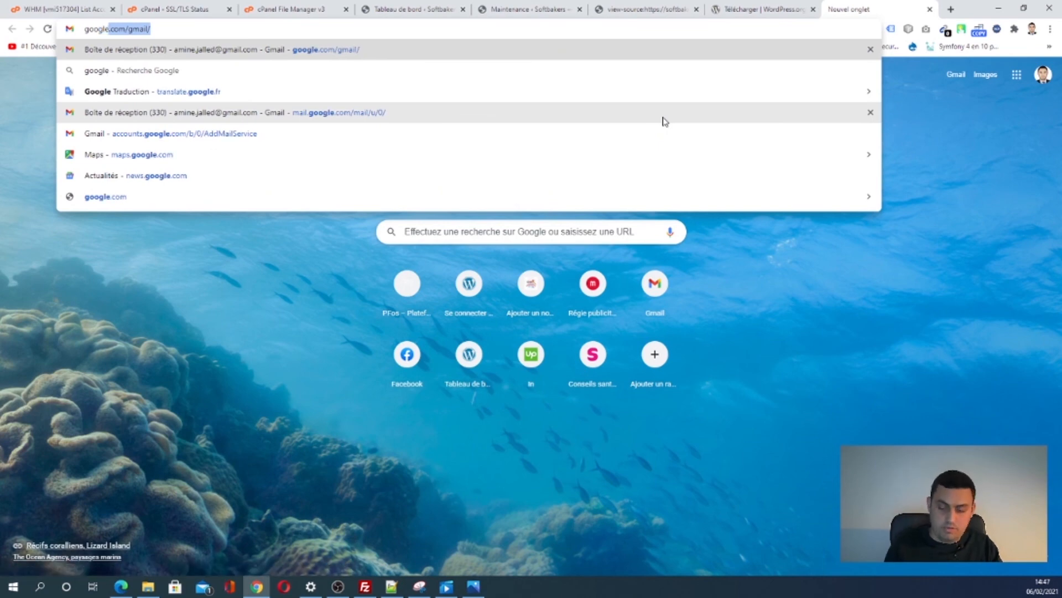
type(".fr")
key("Return")
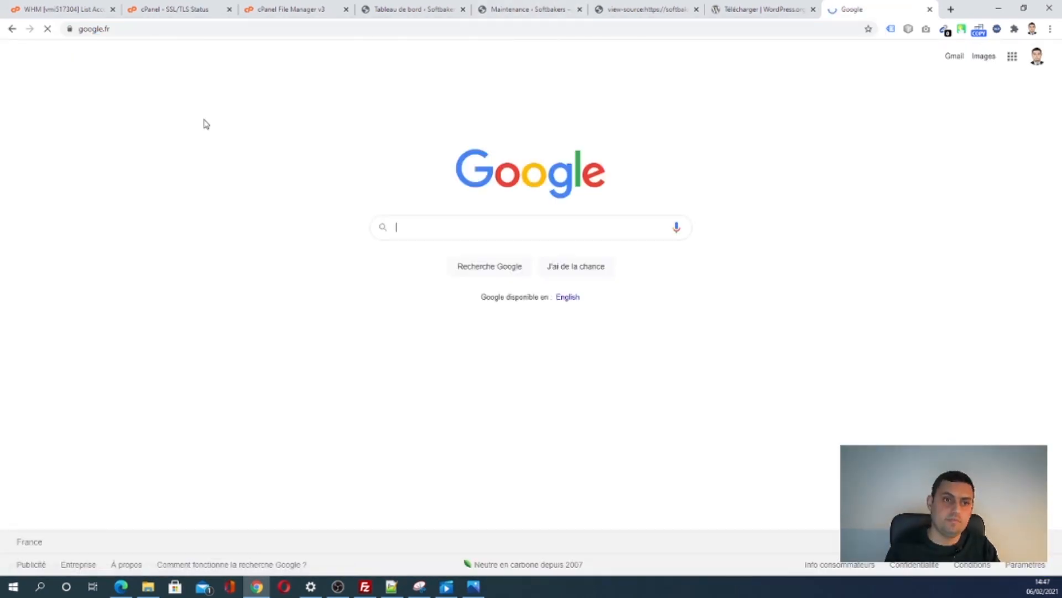
left_click(403, 230)
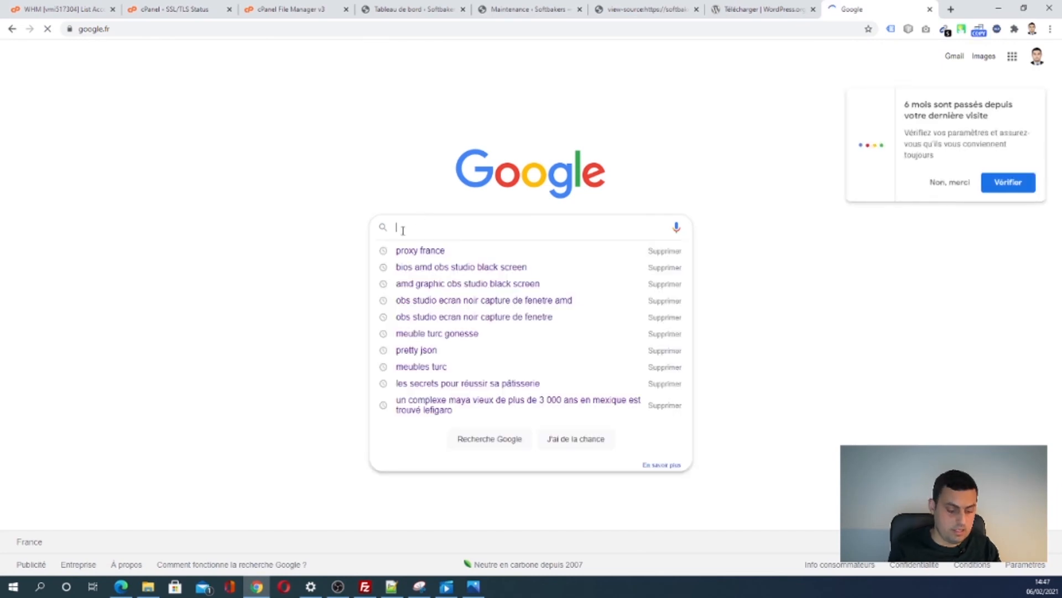
type("banq")
type("round bg")
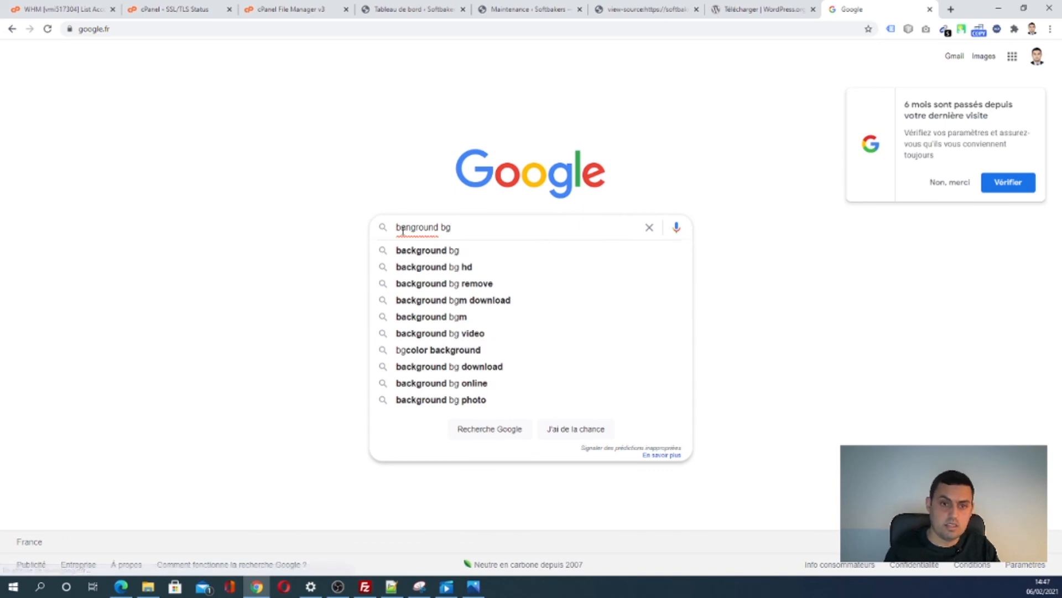
key("Return")
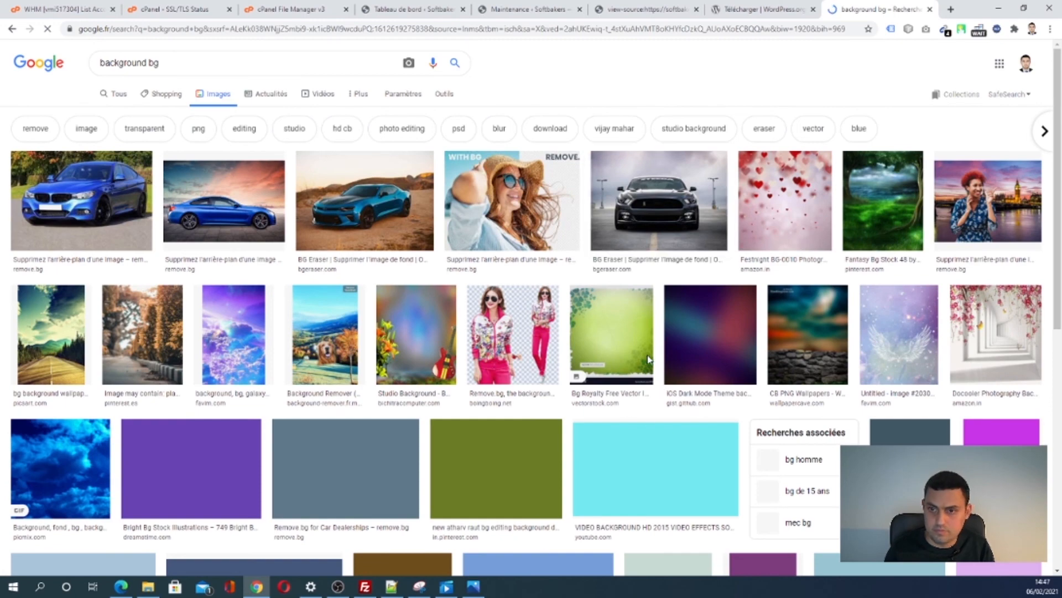
- Scroll through the image thumbnails looking for a suitable background picture
scroll(647, 358, "down", 5)
scroll(647, 358, "down", 2)
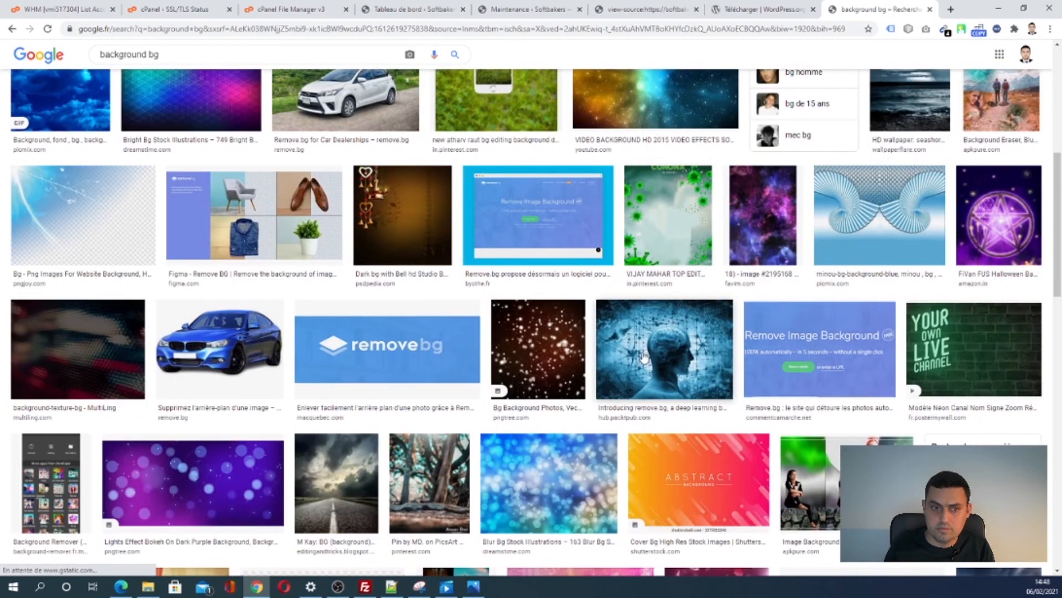
scroll(642, 358, "up", 7)
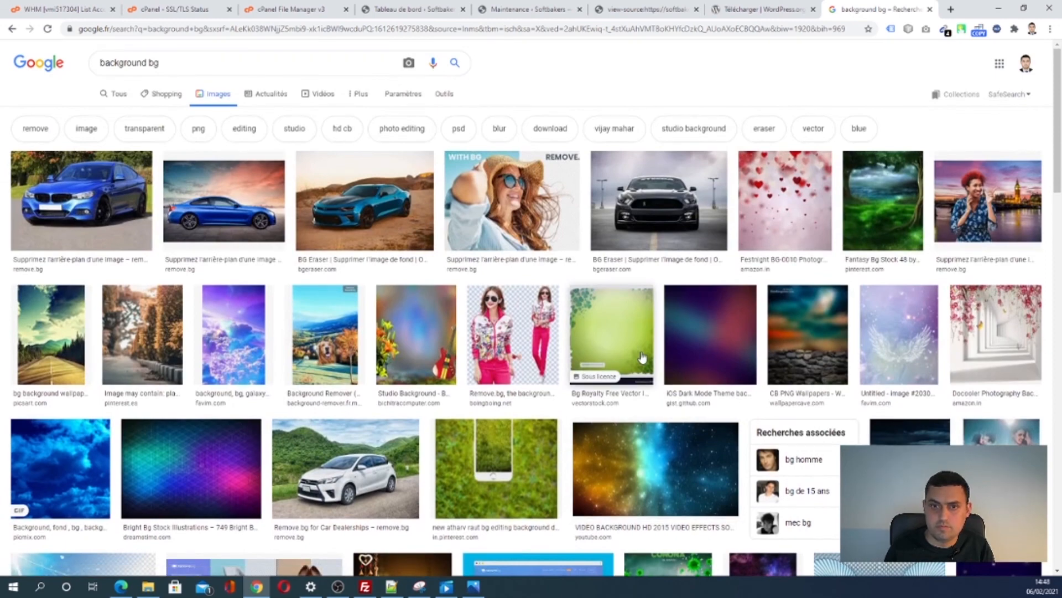
scroll(641, 357, "down", 8)
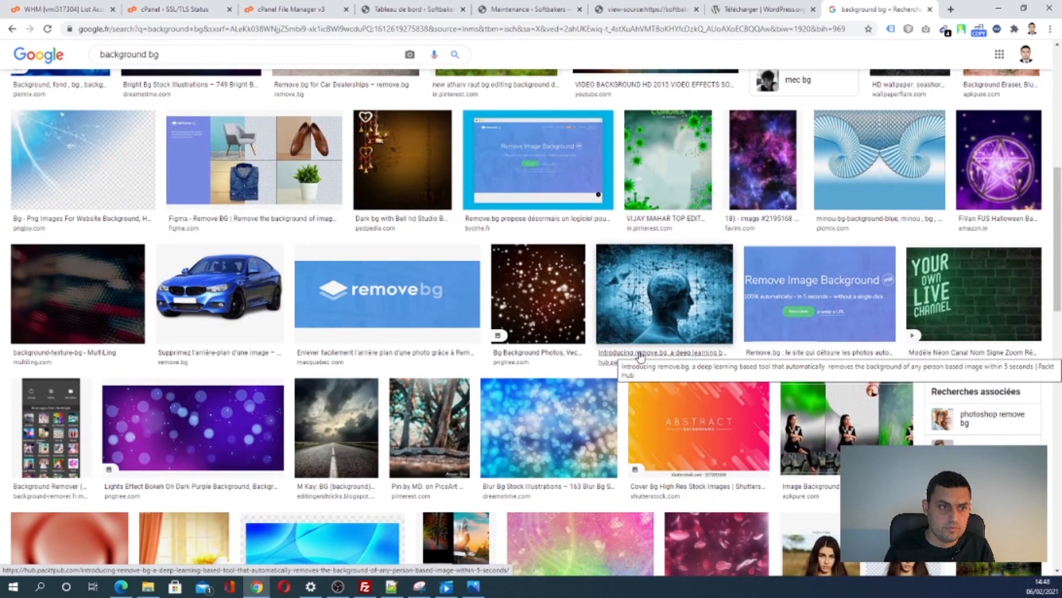
scroll(640, 357, "down", 8)
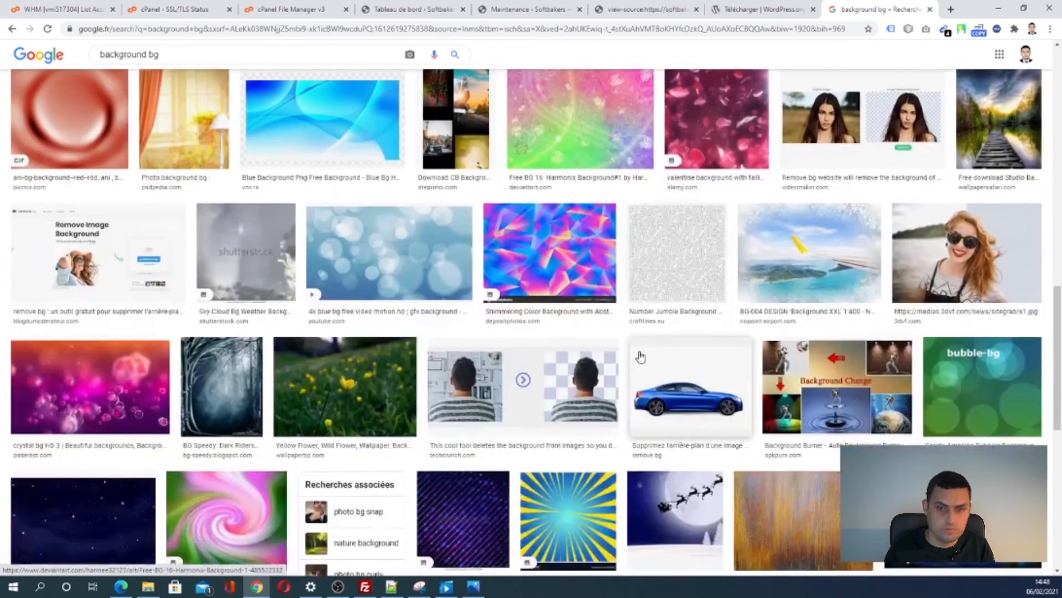
scroll(641, 357, "down", 2)
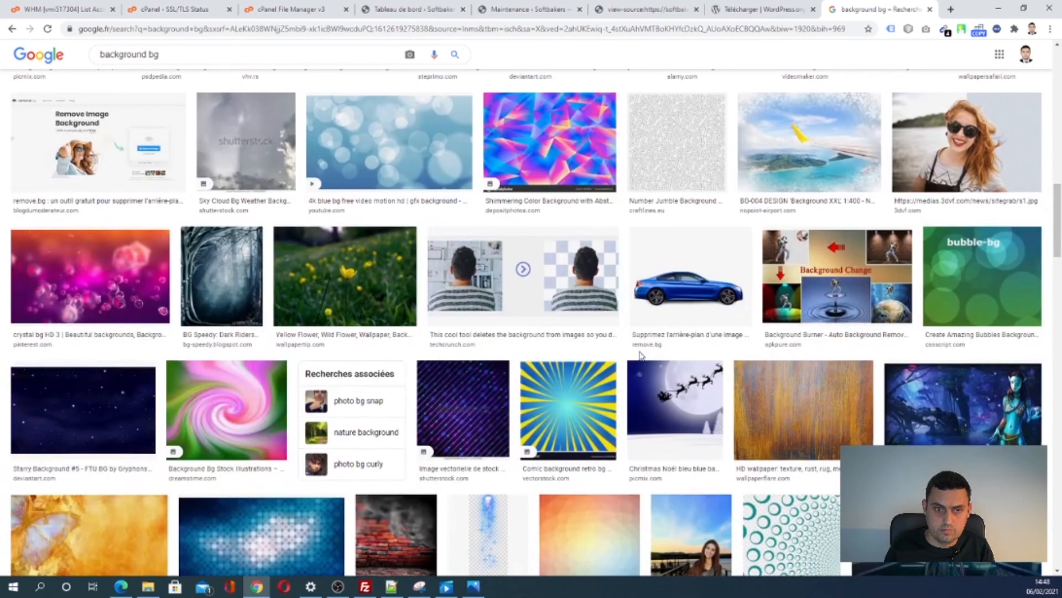
scroll(640, 354, "down", 3)
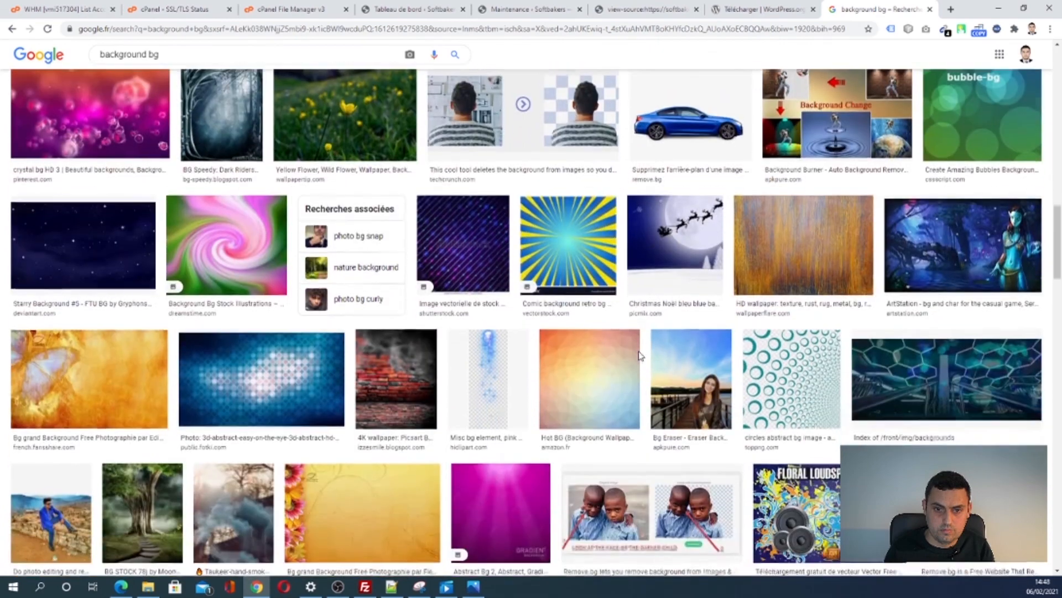
scroll(640, 354, "down", 3)
scroll(641, 357, "down", 3)
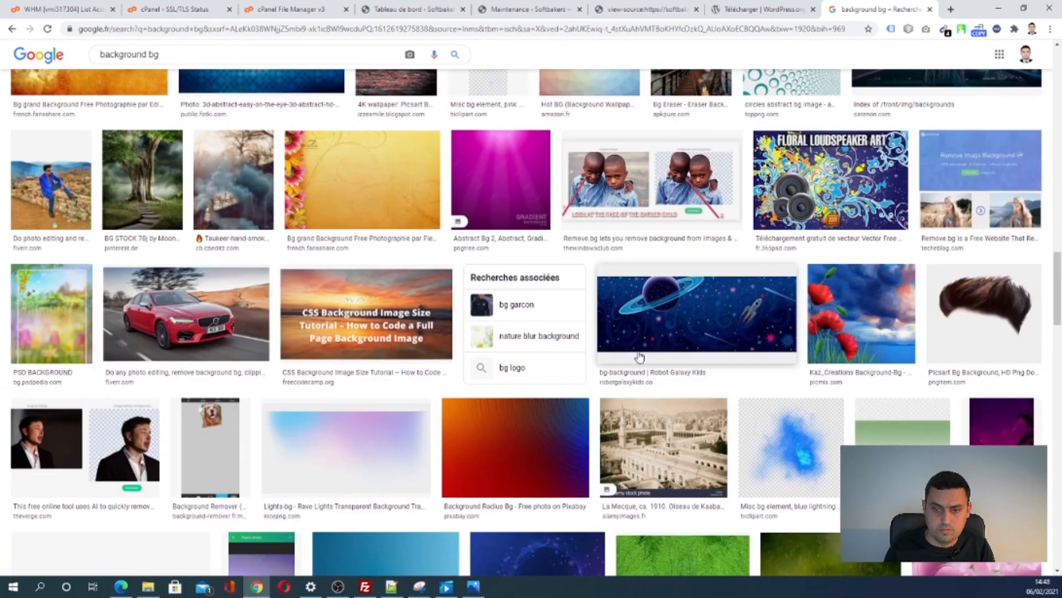
scroll(637, 354, "down", 5)
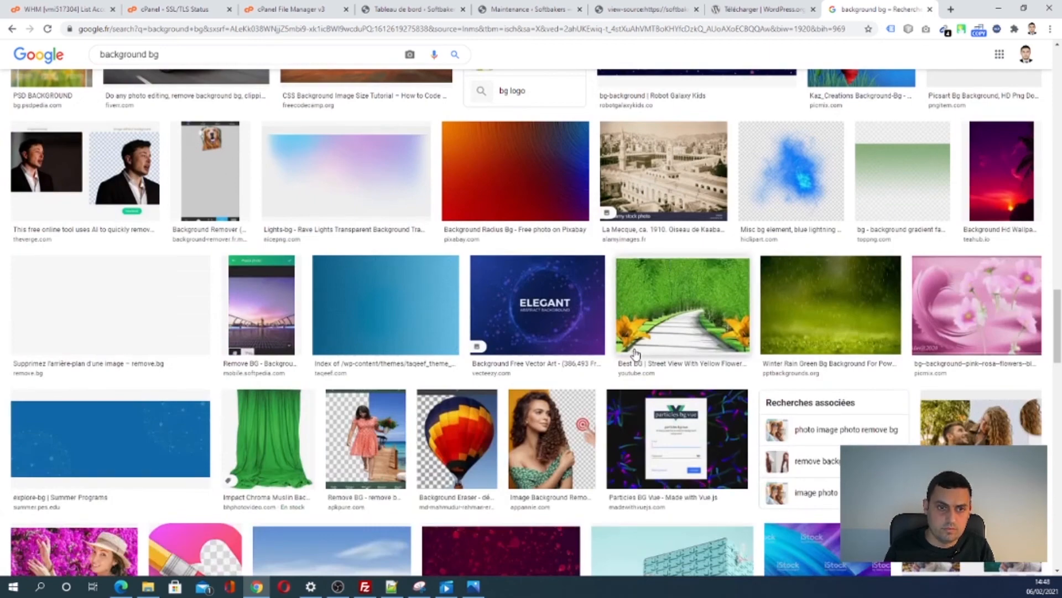
scroll(635, 354, "down", 3)
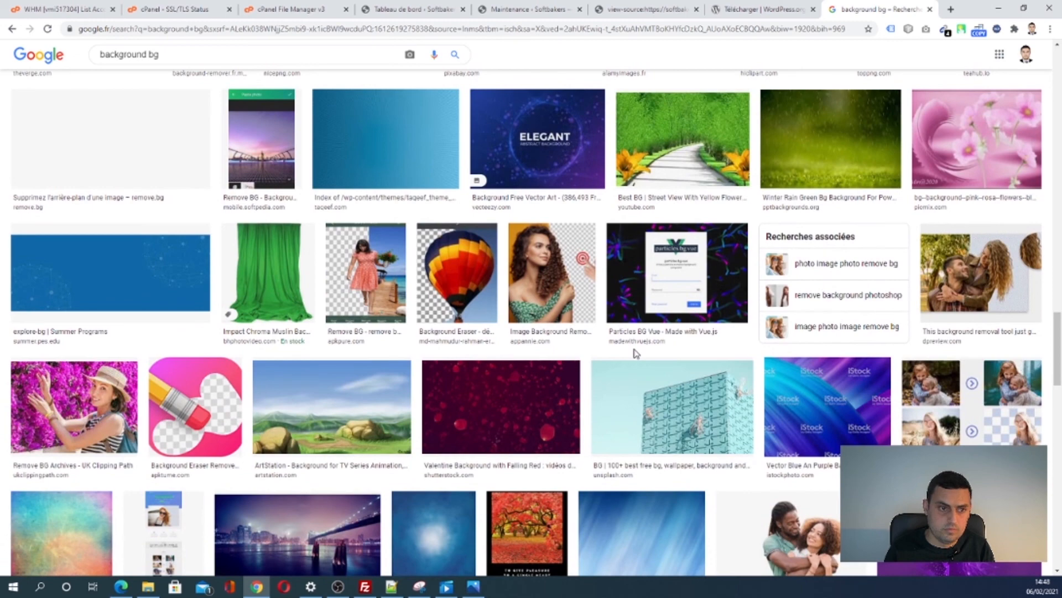
scroll(636, 354, "down", 6)
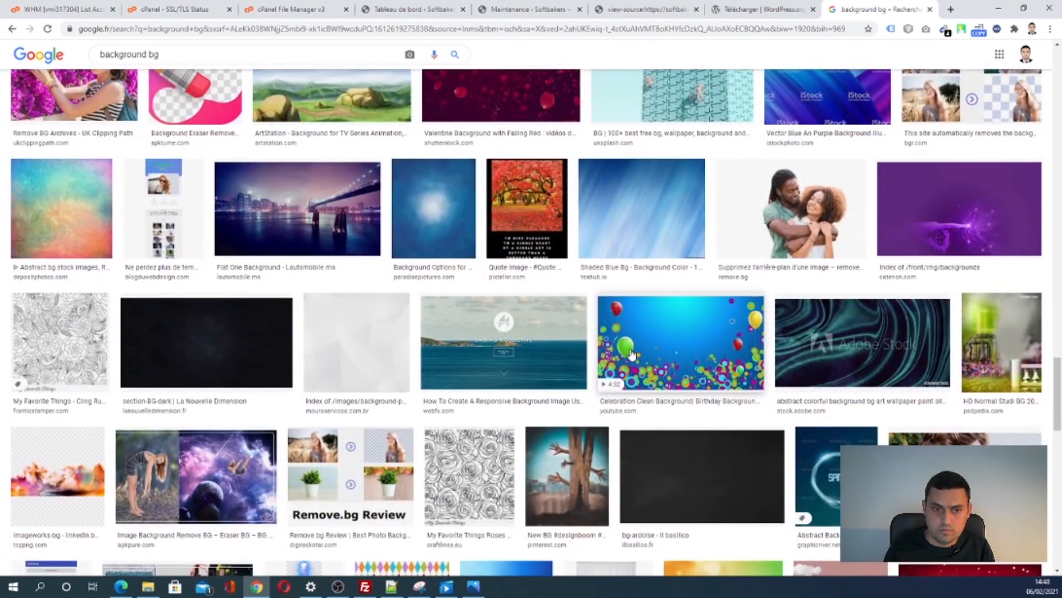
scroll(631, 354, "down", 3)
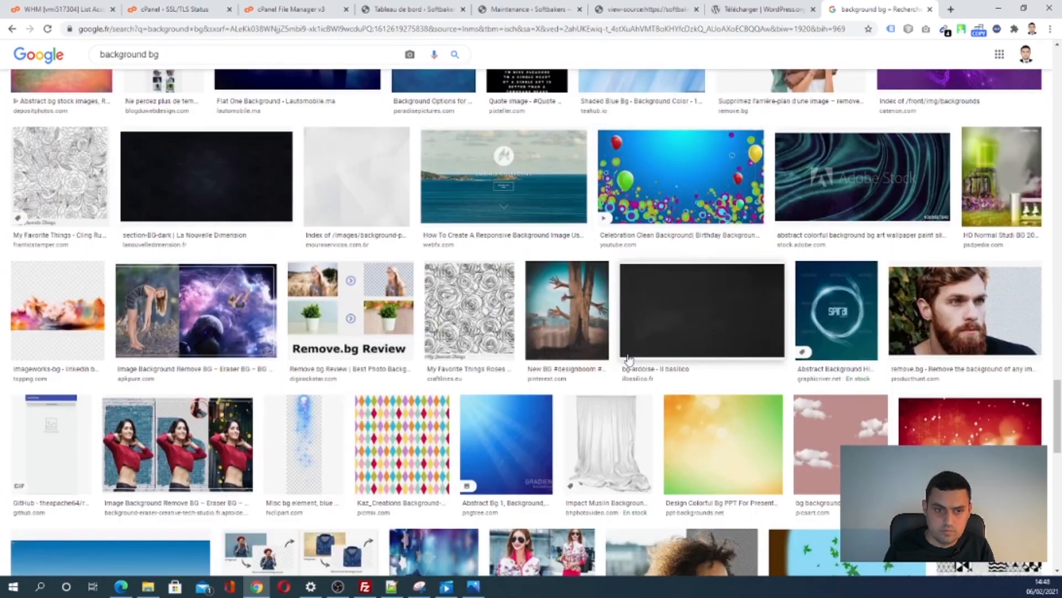
- Save the light grey geometric pattern image from Google Images as body-bg-1.jpg
left_click(360, 194)
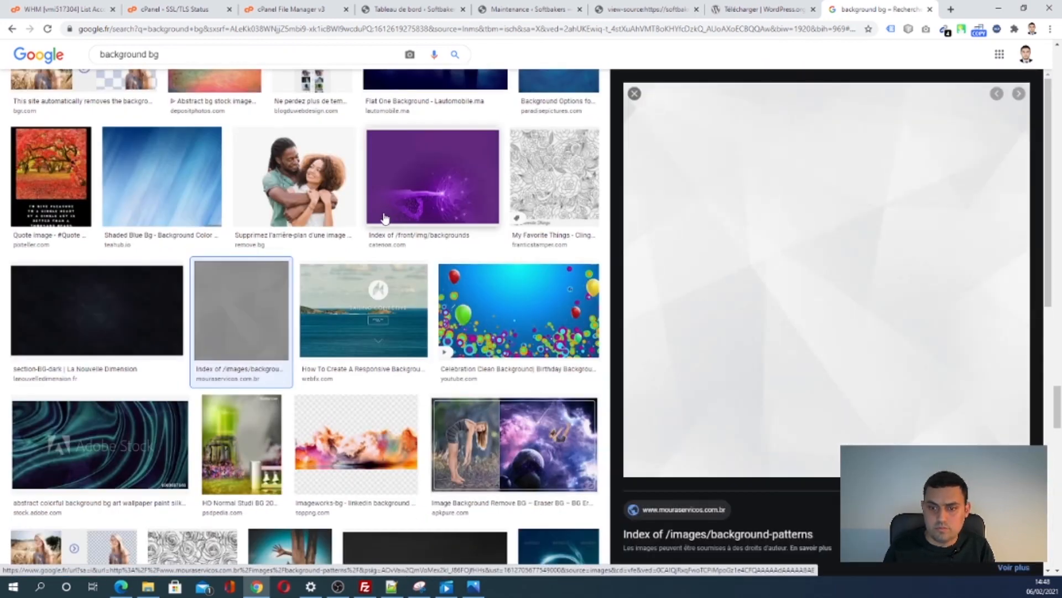
right_click(778, 262)
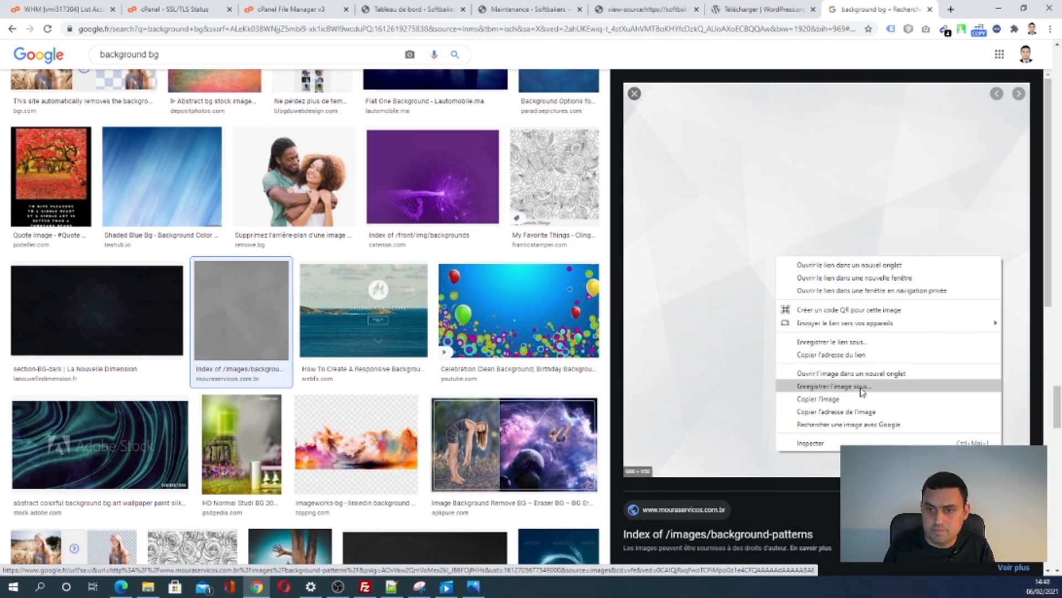
left_click(835, 388)
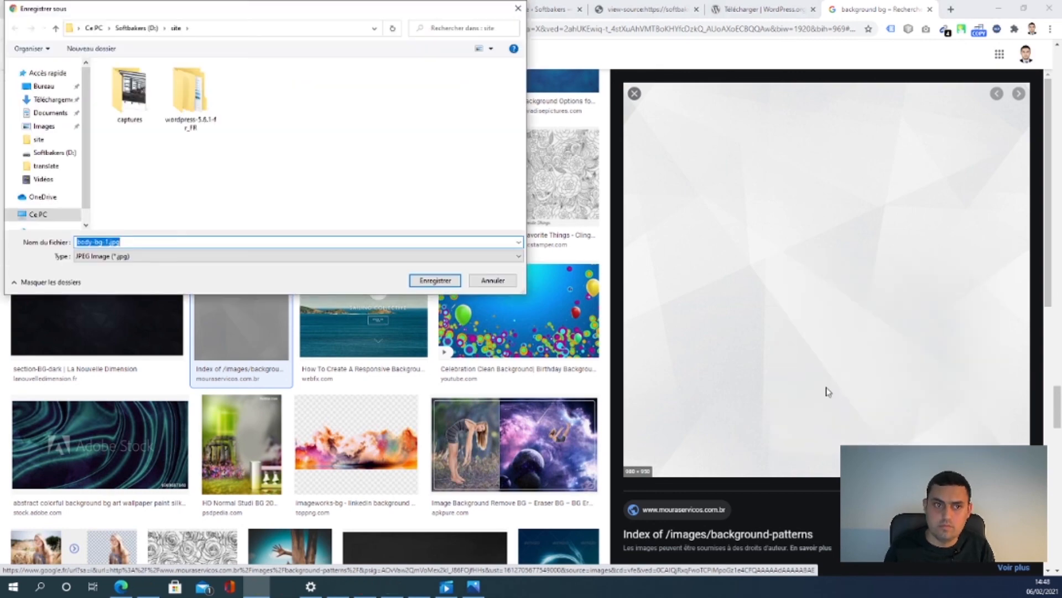
key("Return")
left_click(397, 13)
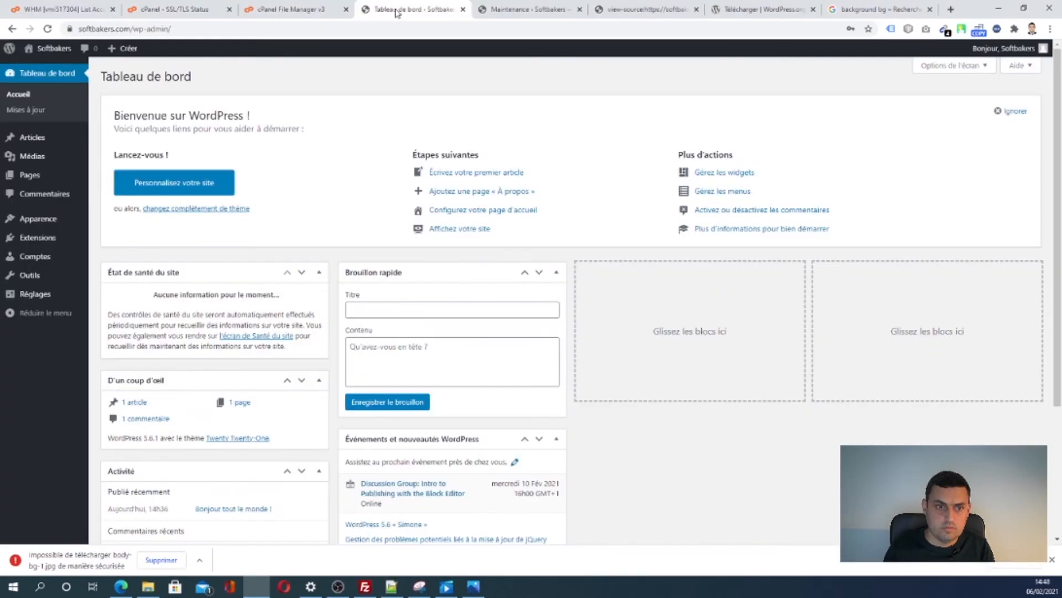
- Keep the blocked body-bg-1.jpg download, upload it, and set it as the maintenance background image
left_click(520, 10)
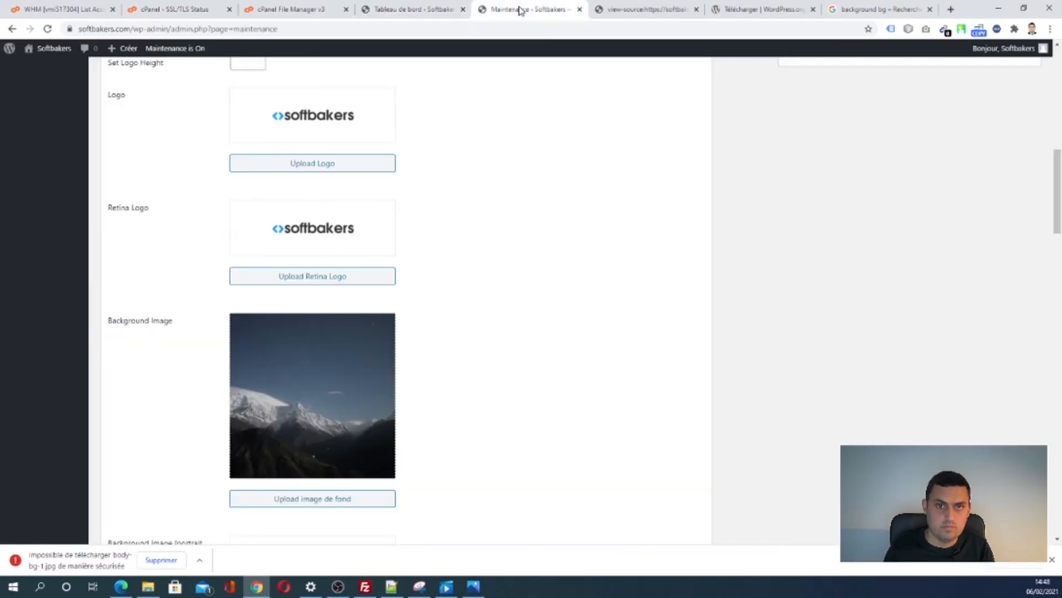
left_click(287, 502)
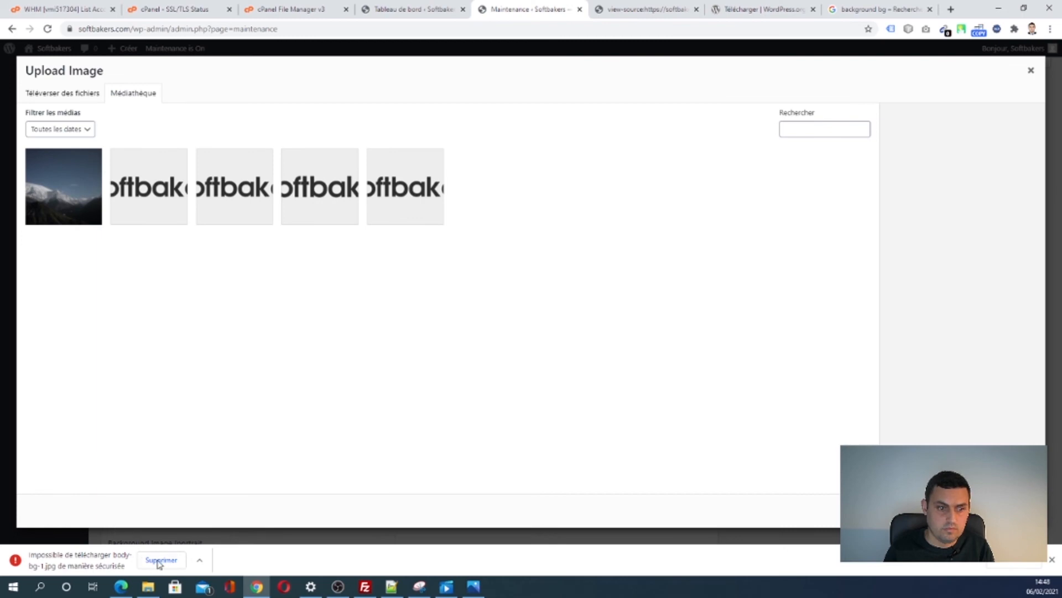
left_click(199, 561)
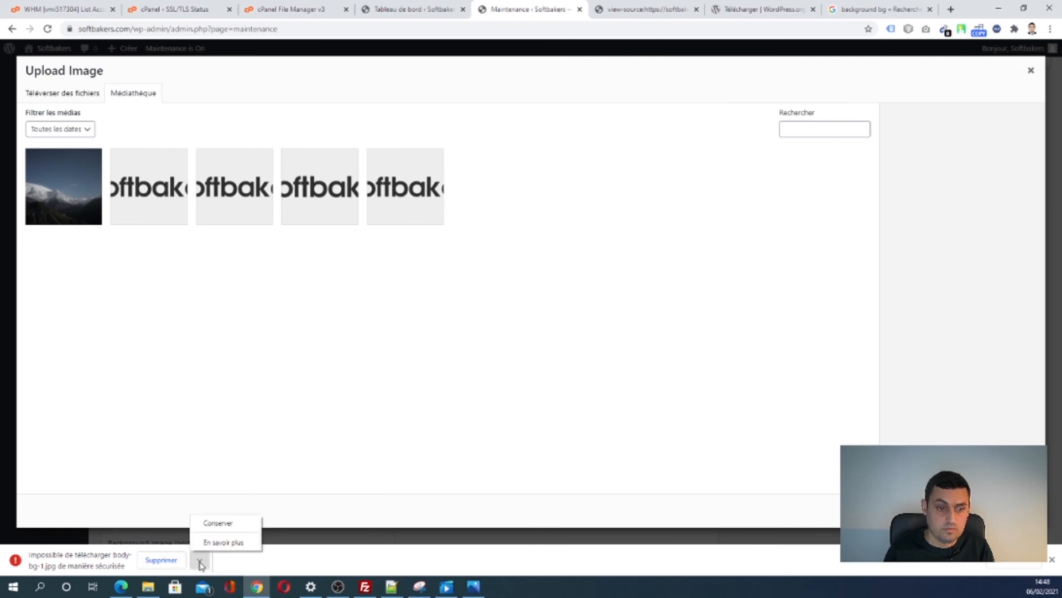
left_click(217, 524)
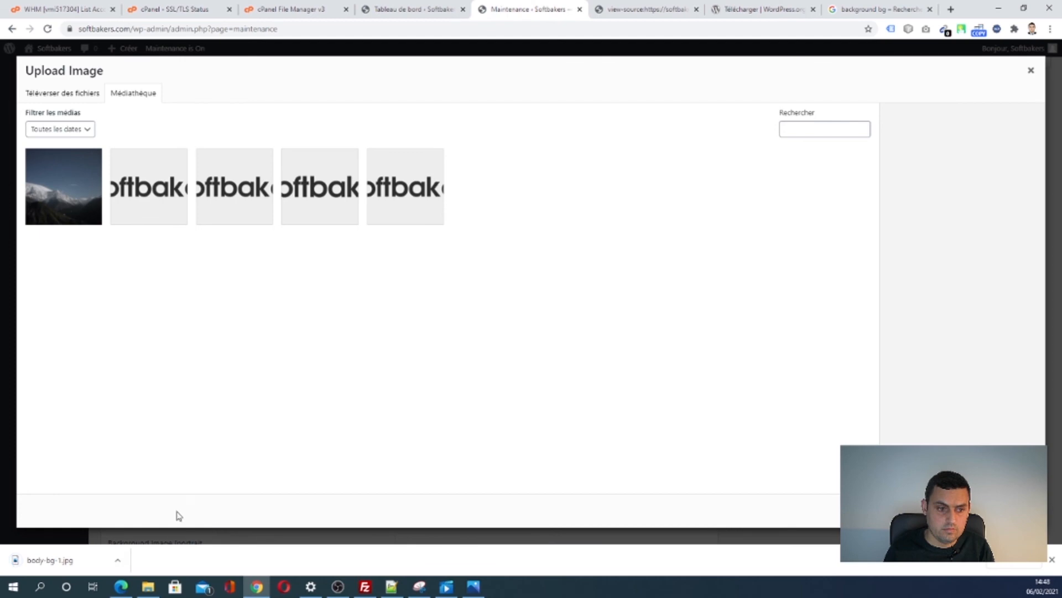
mouse_move(66, 562)
left_click_drag(67, 561, 181, 362)
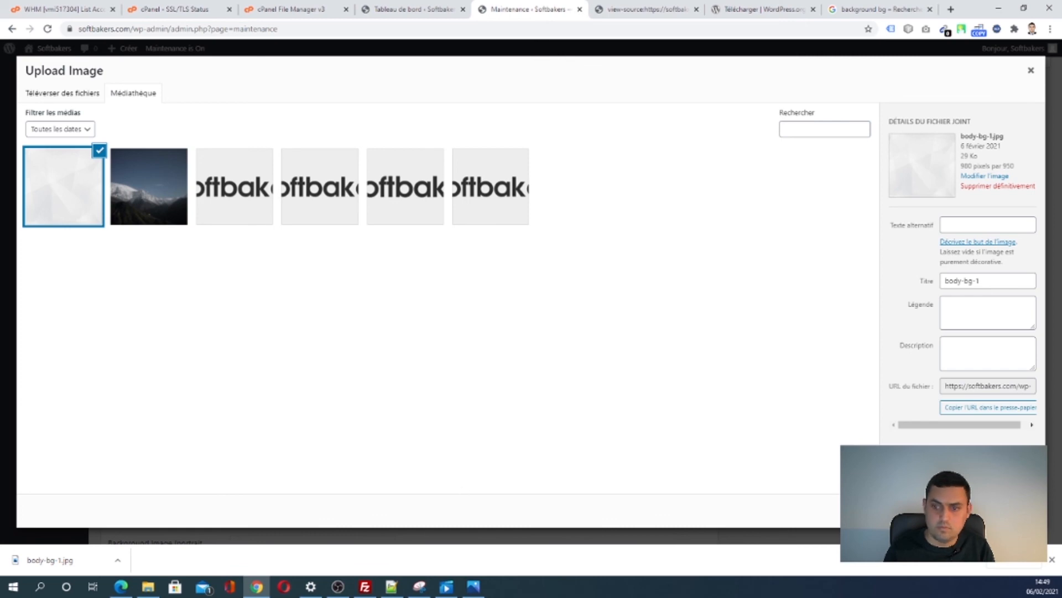
left_click(1008, 510)
- Set body-bg-1 as the portrait-mode background too, leaving the preloader image unchanged
scroll(537, 357, "down", 4)
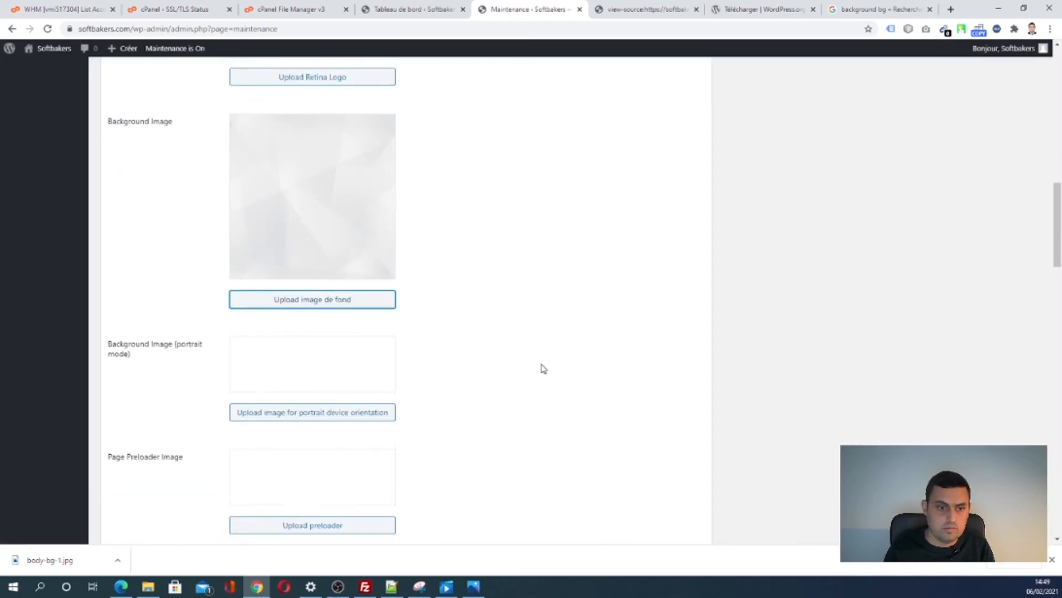
scroll(530, 371, "down", 4)
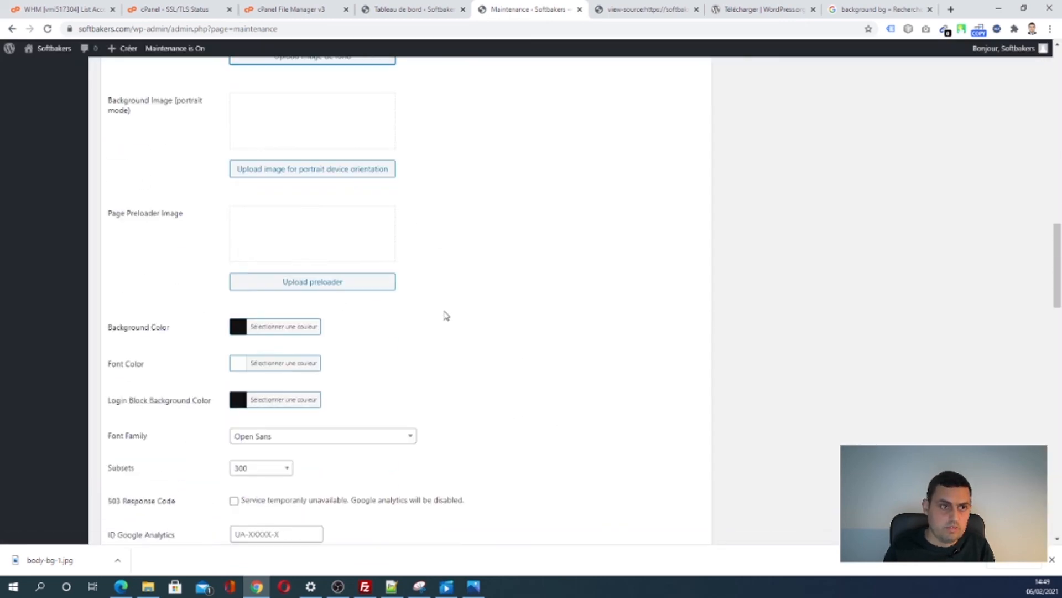
scroll(323, 221, "up", 1)
left_click(315, 224)
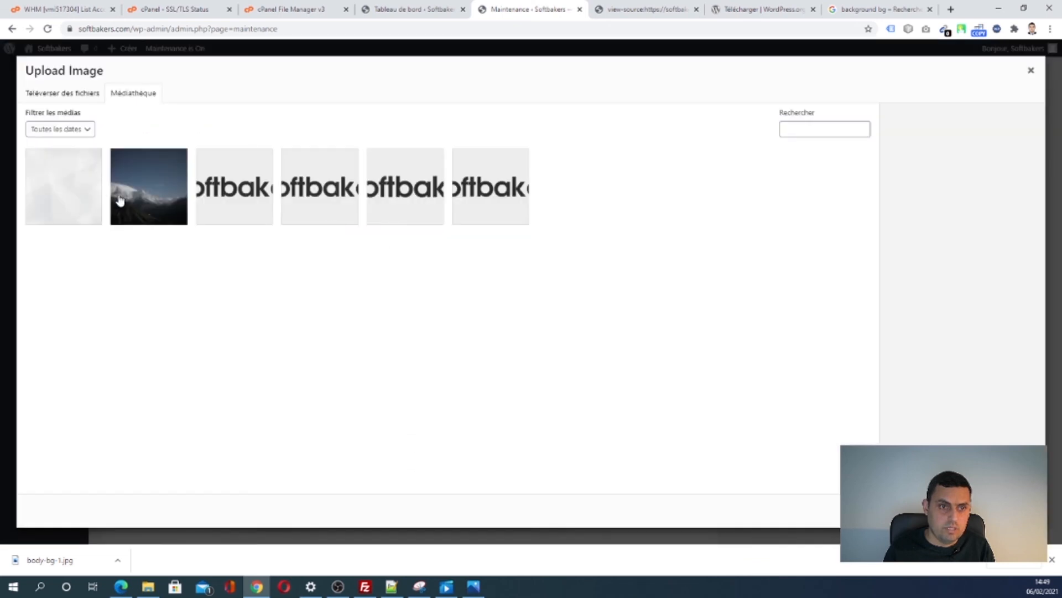
left_click(78, 204)
left_click(1008, 510)
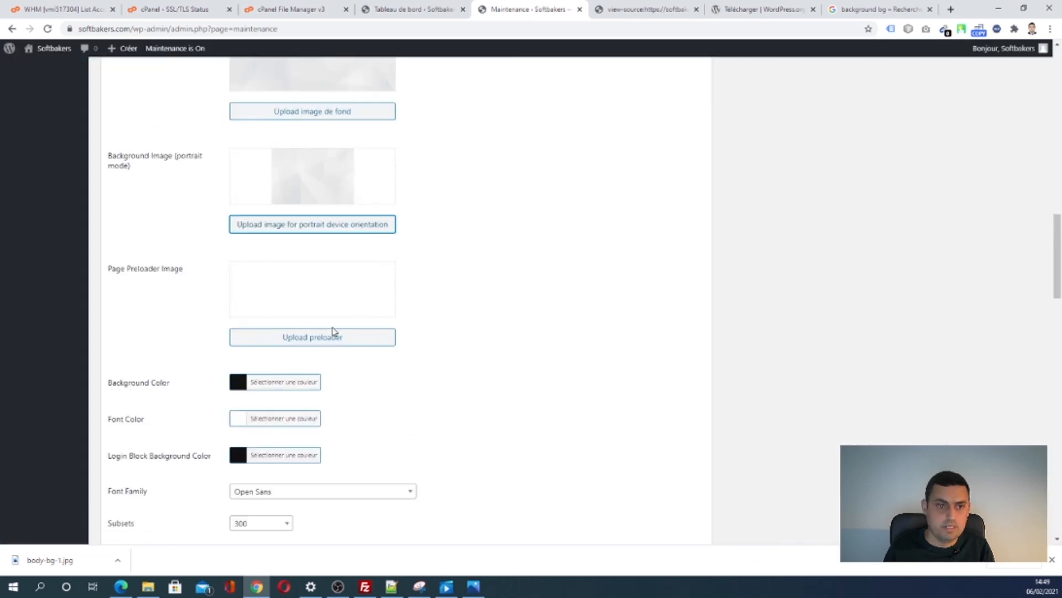
left_click(288, 337)
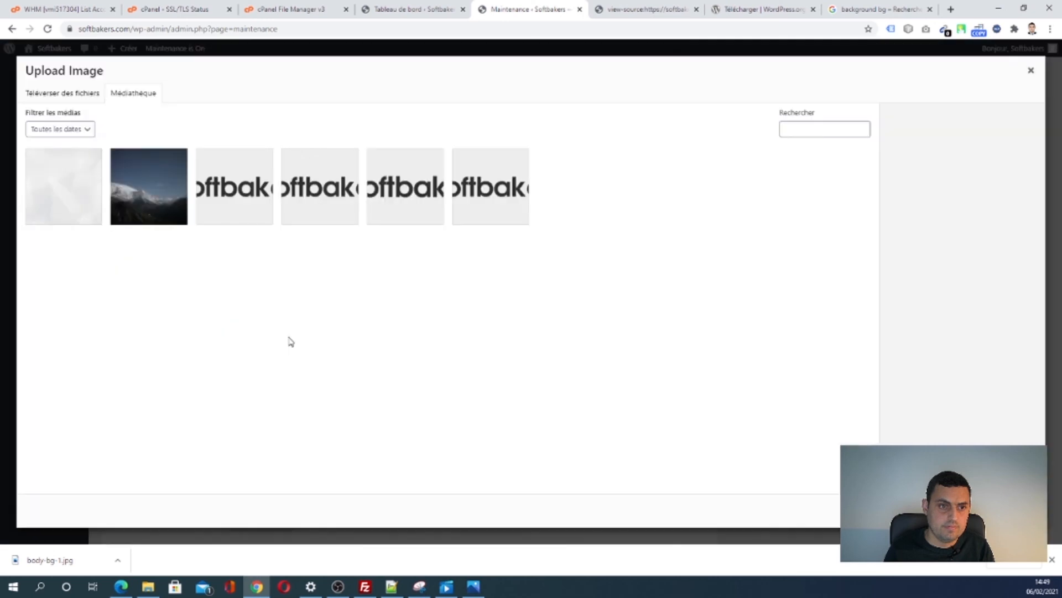
left_click(1031, 70)
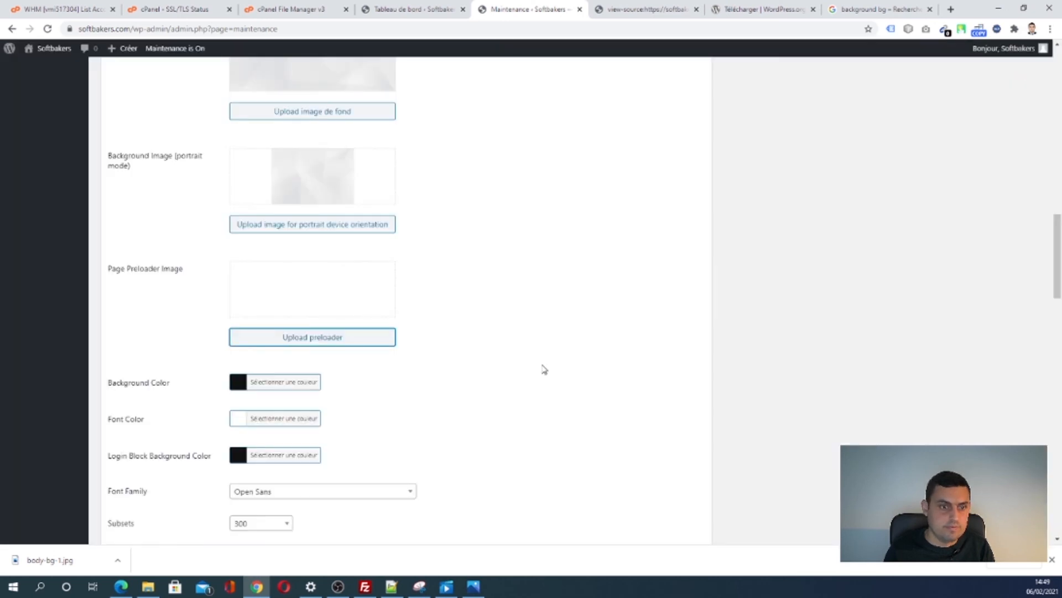
scroll(544, 371, "up", 15)
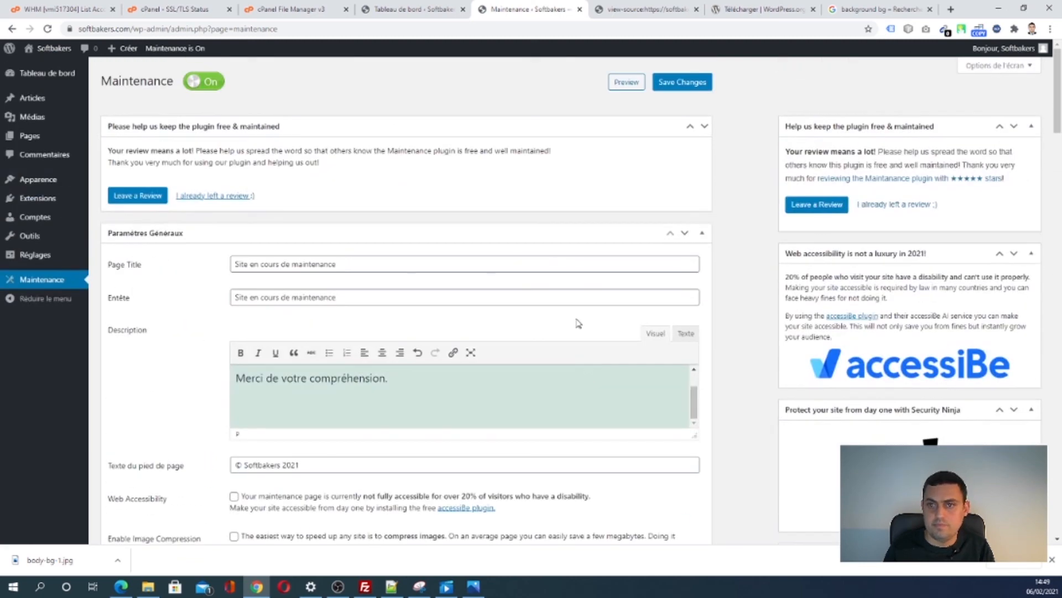
- Save the Maintenance settings and log out of the WordPress admin
left_click(666, 84)
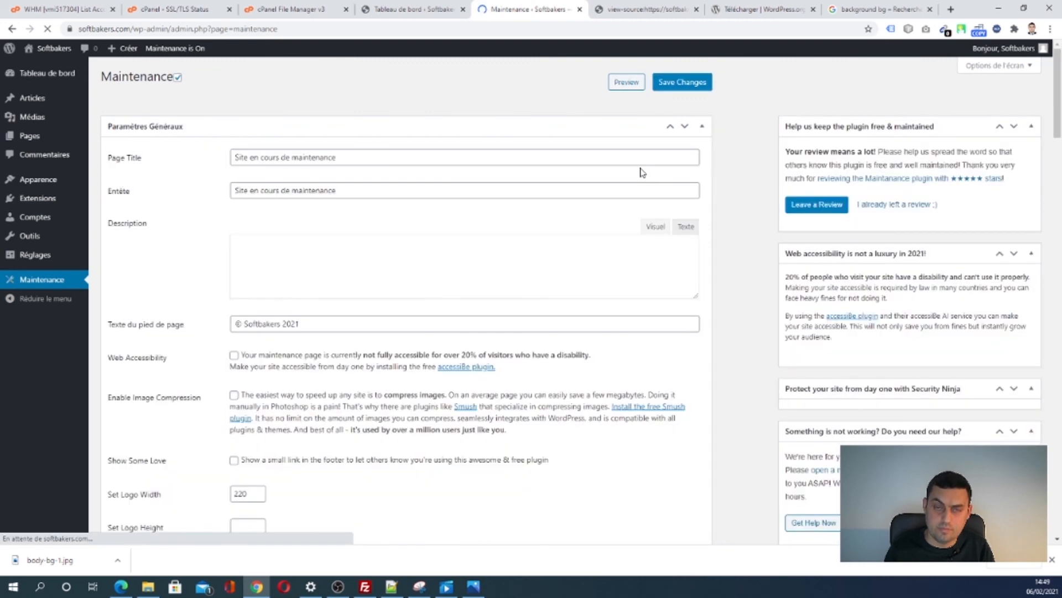
mouse_move(1027, 42)
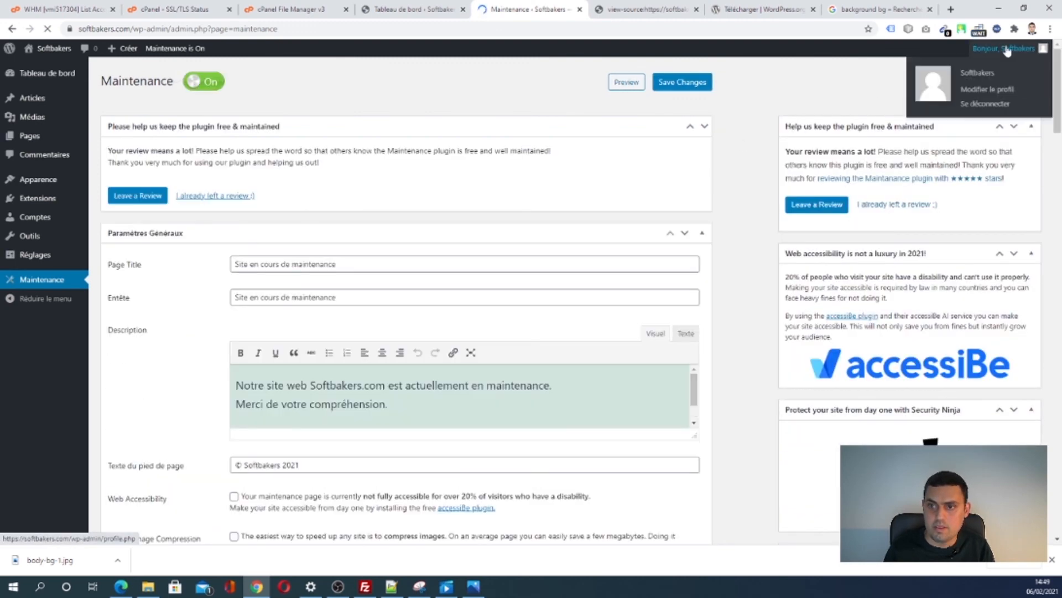
left_click(982, 107)
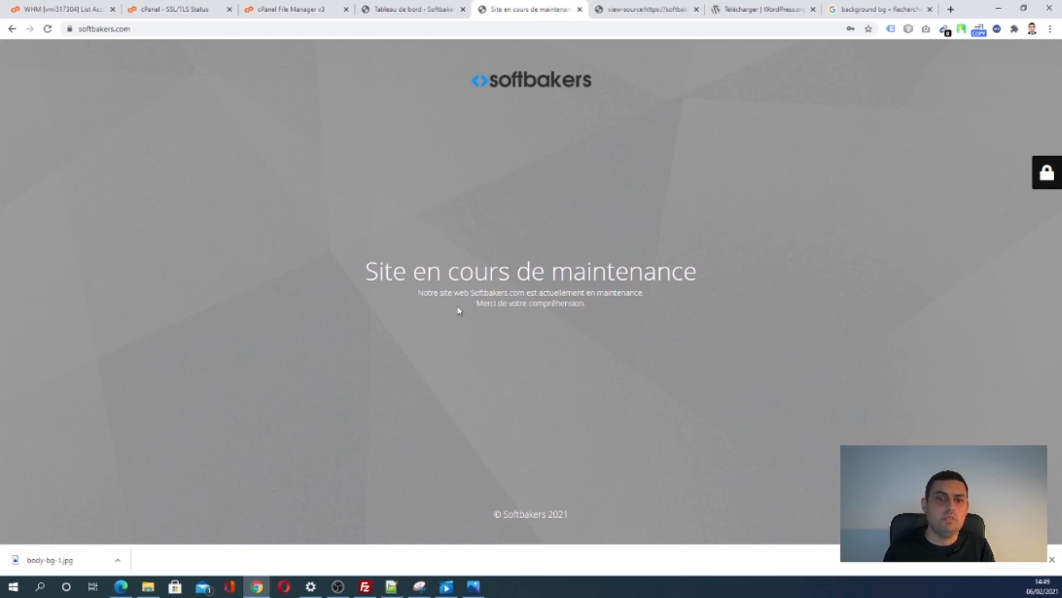
left_click_drag(61, 71, 598, 224)
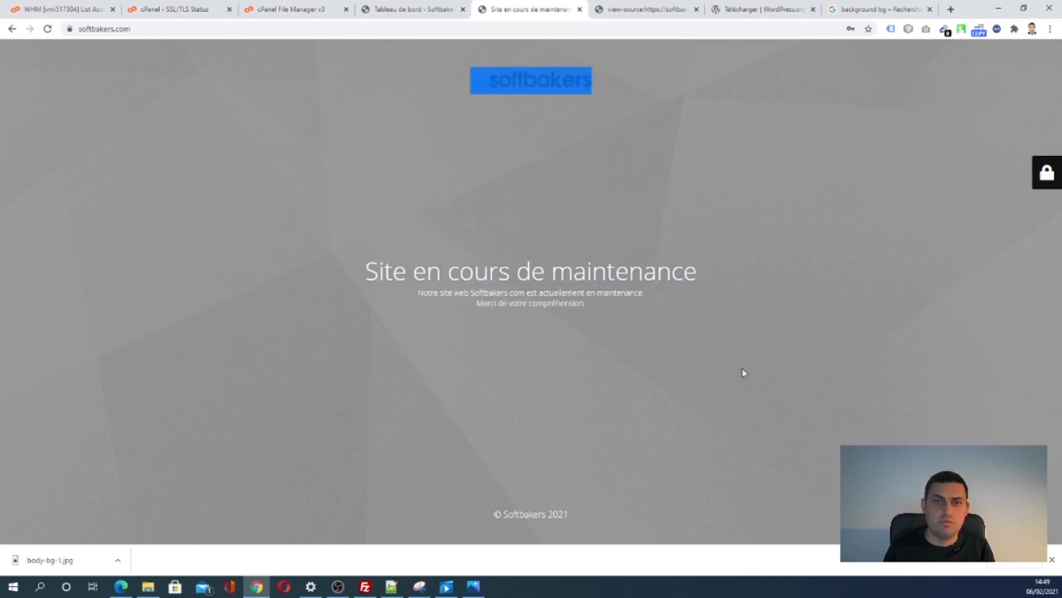
left_click_drag(744, 372, 631, 374)
left_click(592, 379)
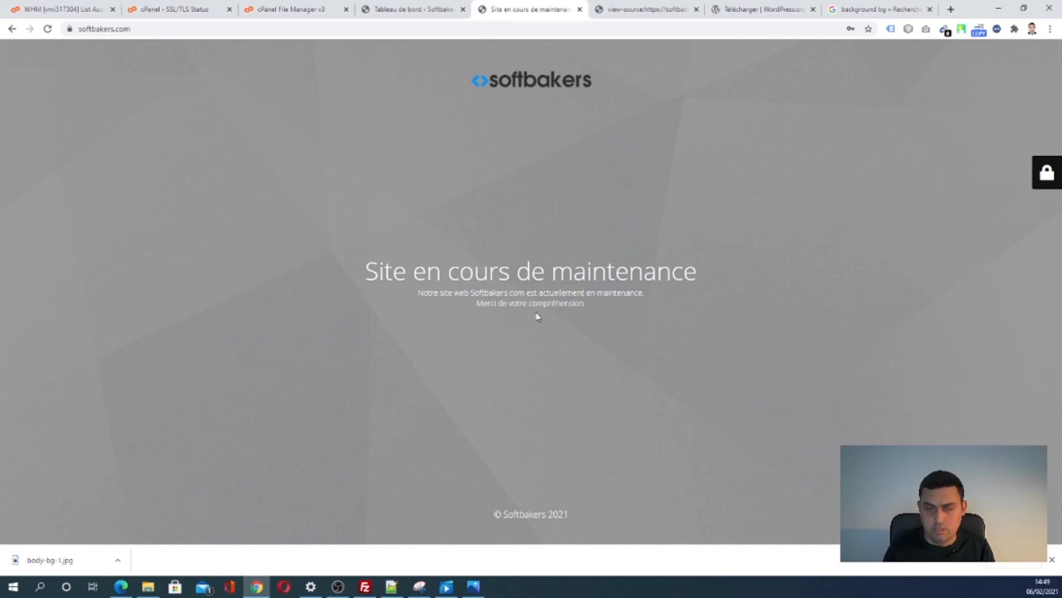
left_click_drag(597, 81, 461, 91)
left_click(499, 193)
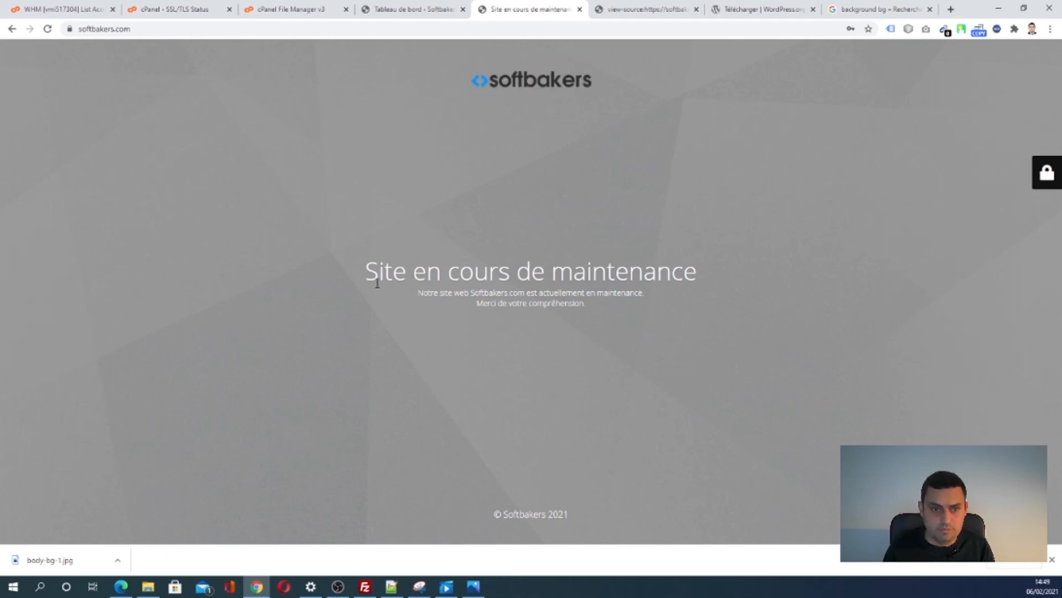
left_click_drag(370, 275, 744, 324)
left_click(625, 360)
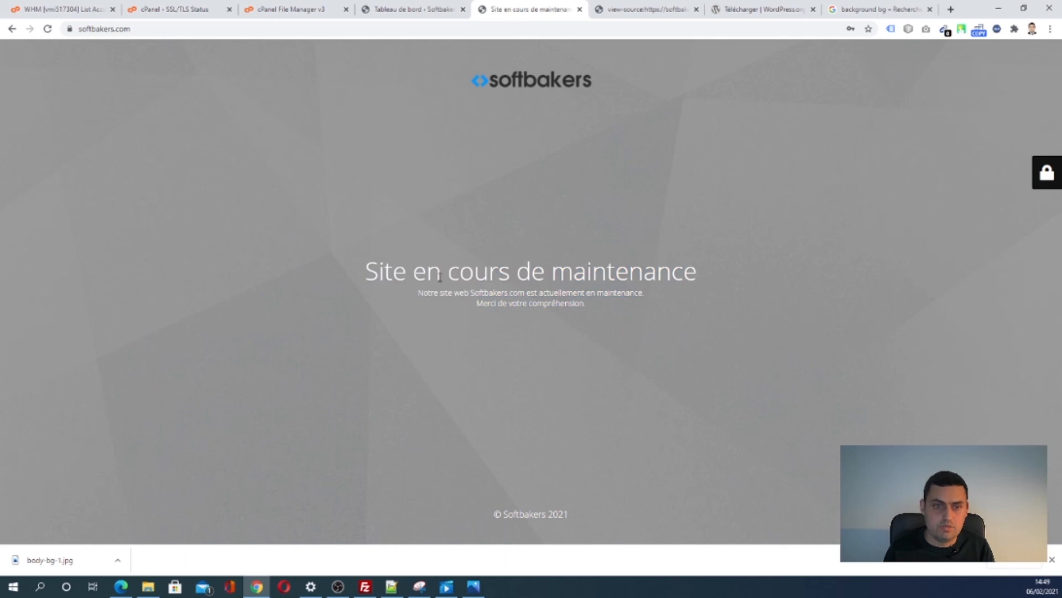
left_click(187, 29)
left_click(228, 28)
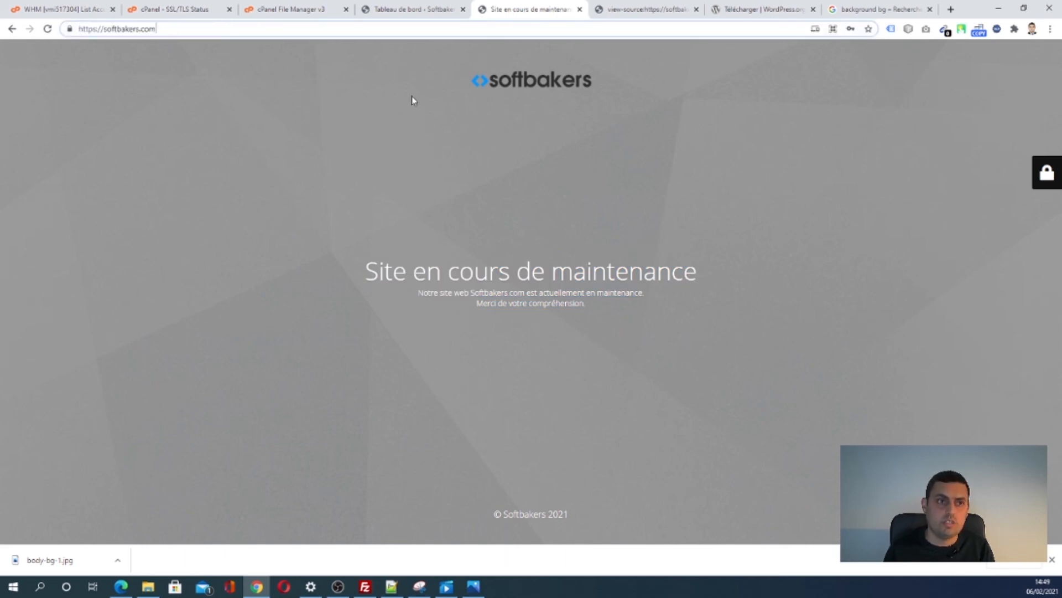